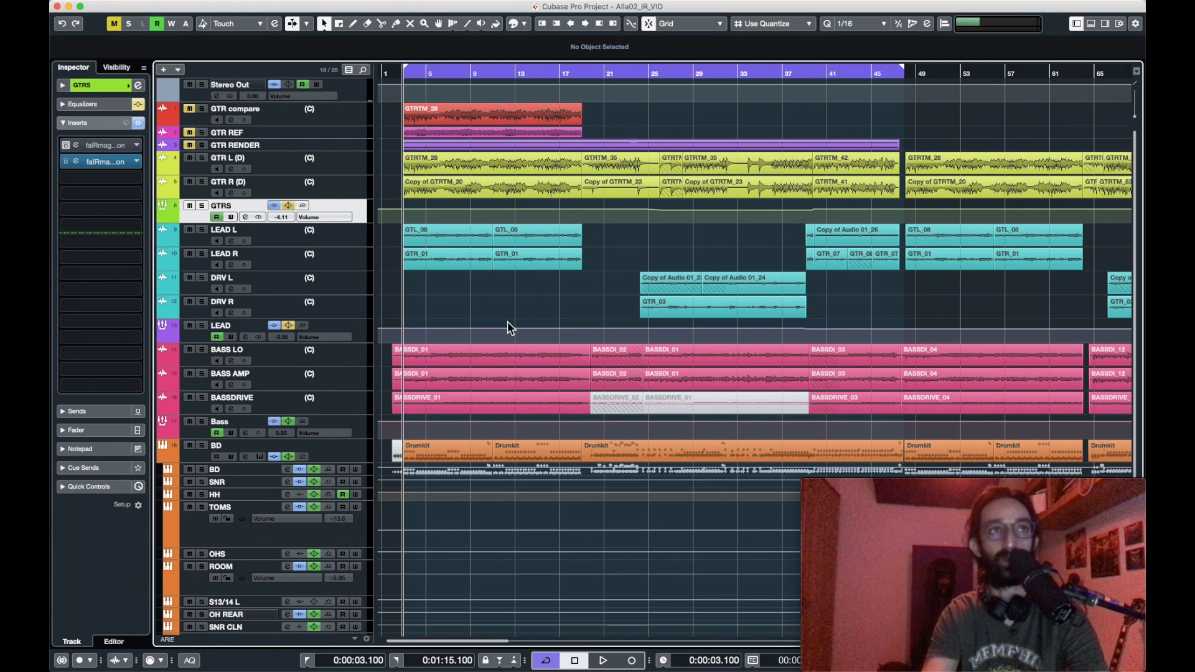
Play the full mix from the loop start to about 31 seconds and stop playback.
{"action": "key", "text": "space"}
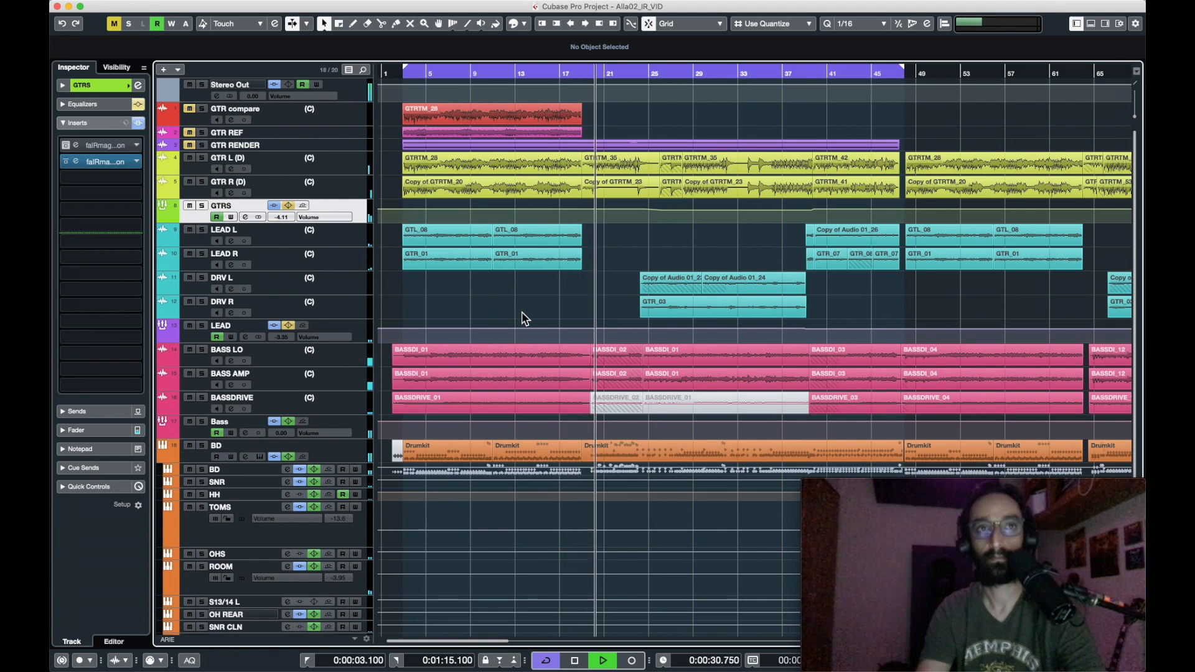
{"action": "key", "text": "space"}
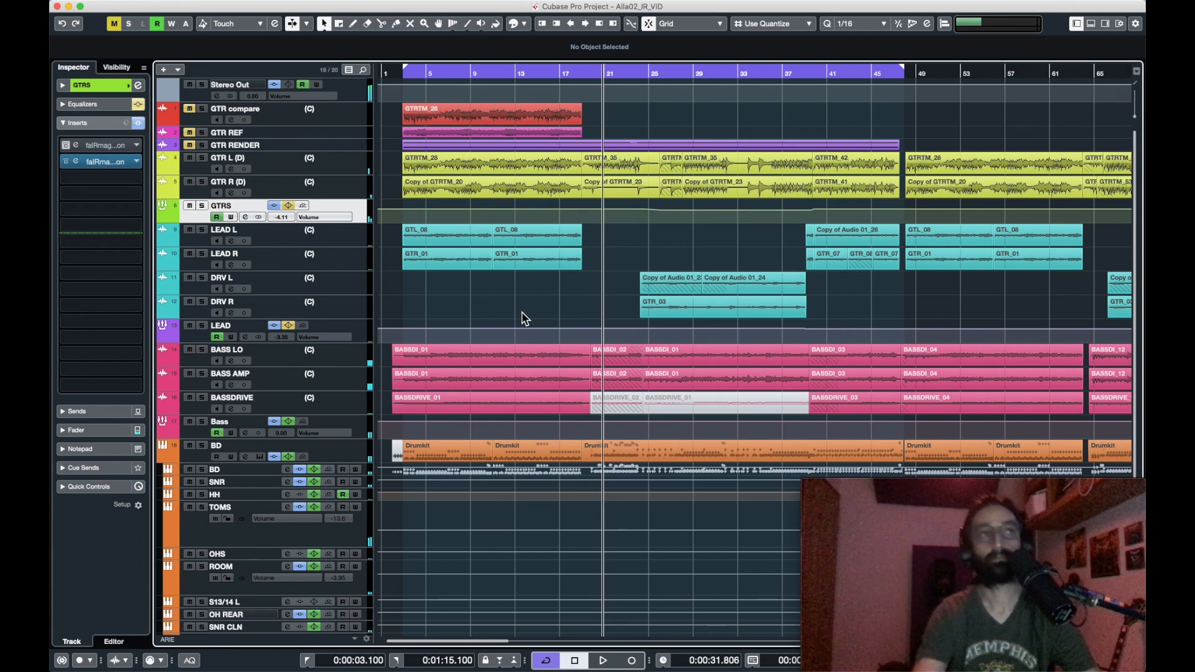
{"action": "key", "text": "F3"}
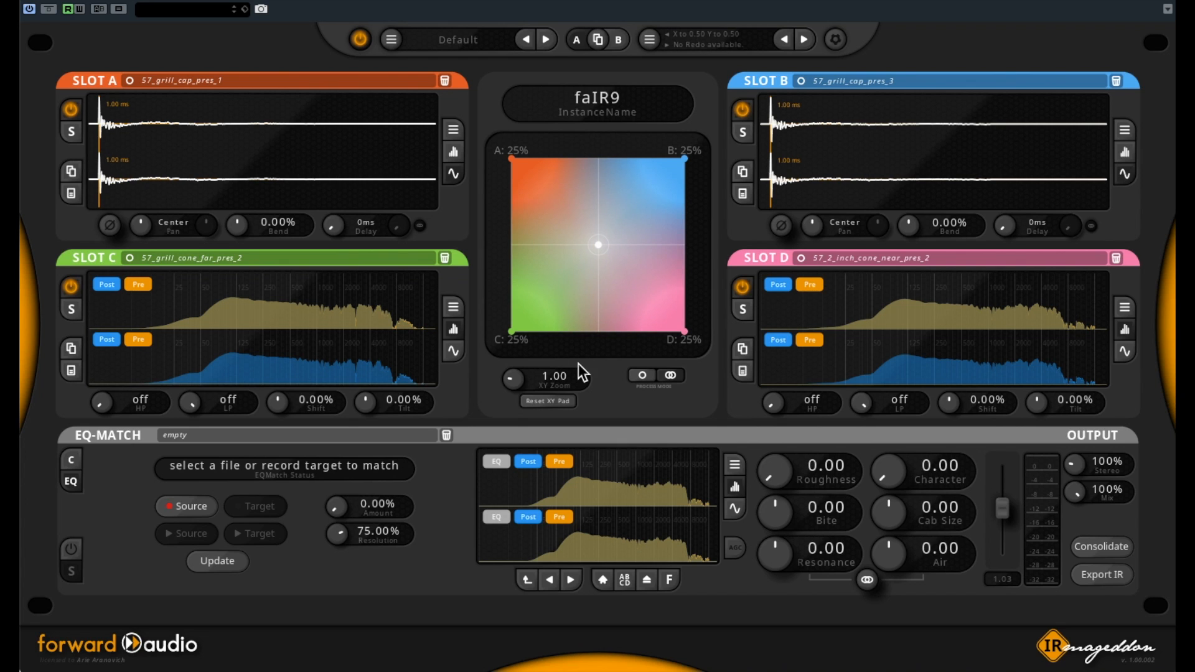
Toggle the process mode on and off, and switch Slot A to its frequency view and back to the waveform view.
{"action": "left_click", "coordinate": [643, 375]}
{"action": "left_click", "coordinate": [669, 376]}
{"action": "left_click", "coordinate": [453, 152]}
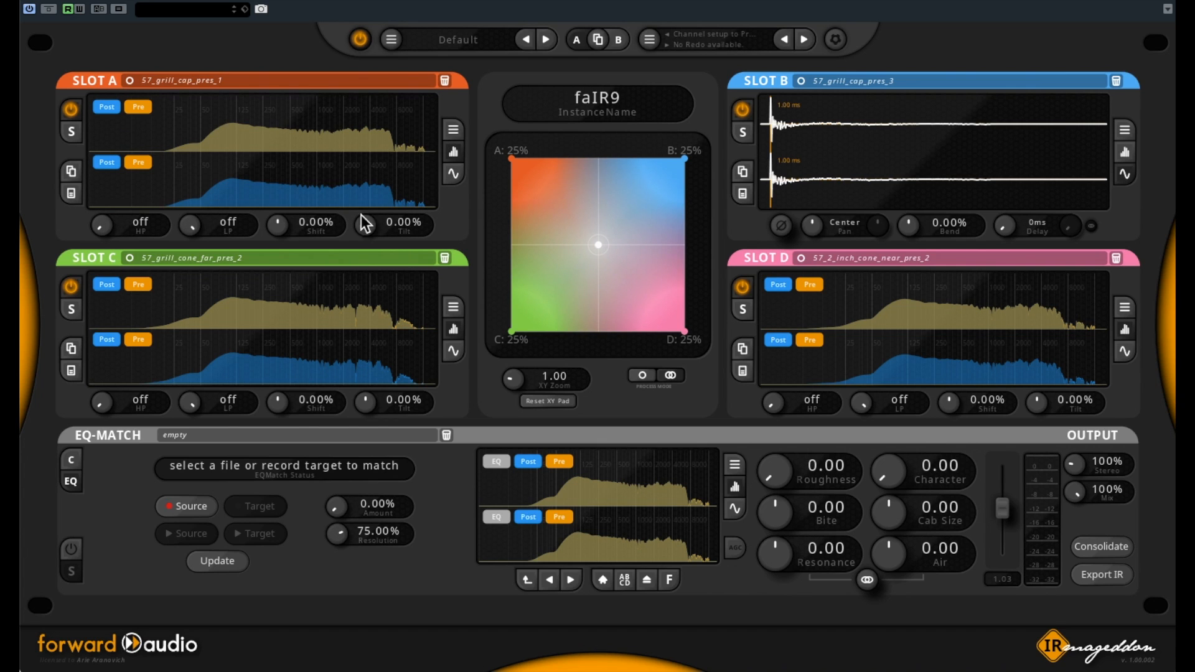
{"action": "left_click", "coordinate": [453, 174]}
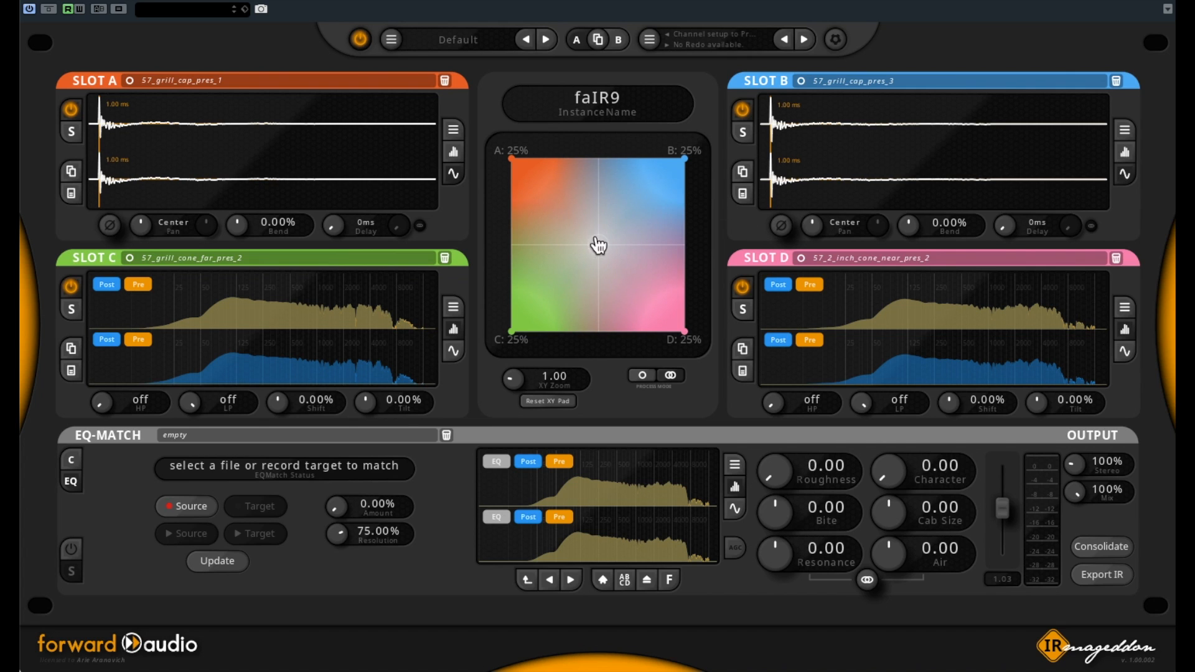
Try moving the XY pad blend away from centre and back, and sweep Roughness up and back to 0.
{"action": "left_click_drag", "start_coordinate": [599, 246], "coordinate": [608, 184]}
{"action": "left_click_drag", "start_coordinate": [654, 188], "coordinate": [599, 255]}
{"action": "scroll", "coordinate": [785, 476], "scroll_direction": "up", "scroll_amount": 5}
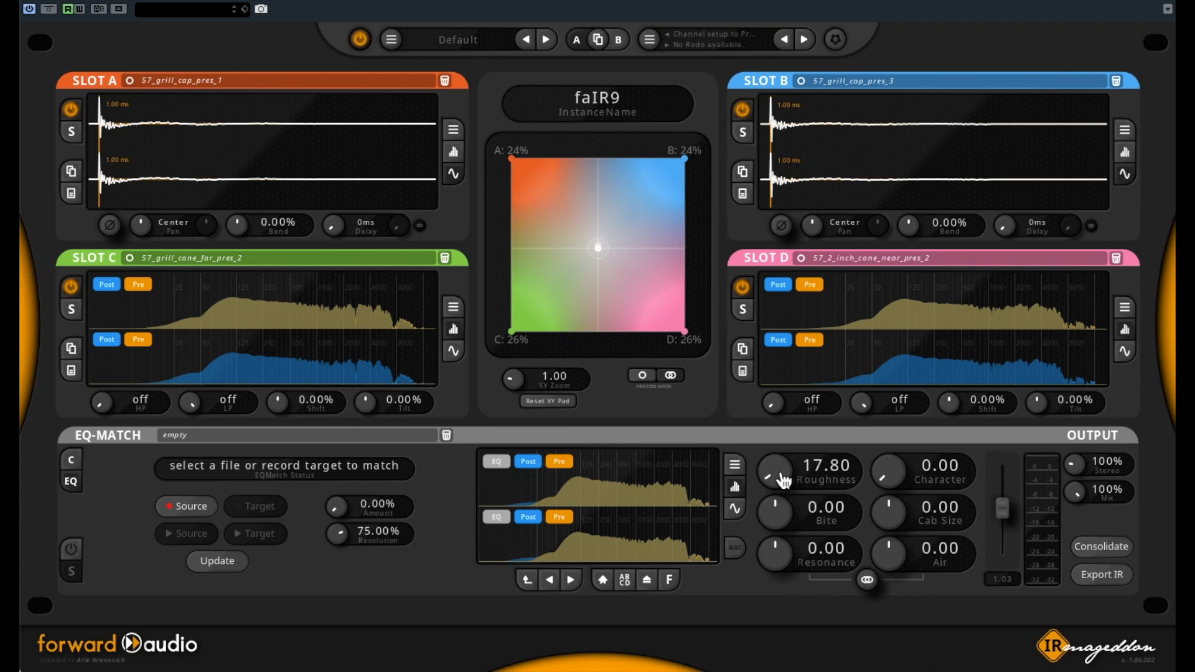
{"action": "scroll", "coordinate": [784, 480], "scroll_direction": "up", "scroll_amount": 5}
{"action": "scroll", "coordinate": [781, 482], "scroll_direction": "down", "scroll_amount": 10}
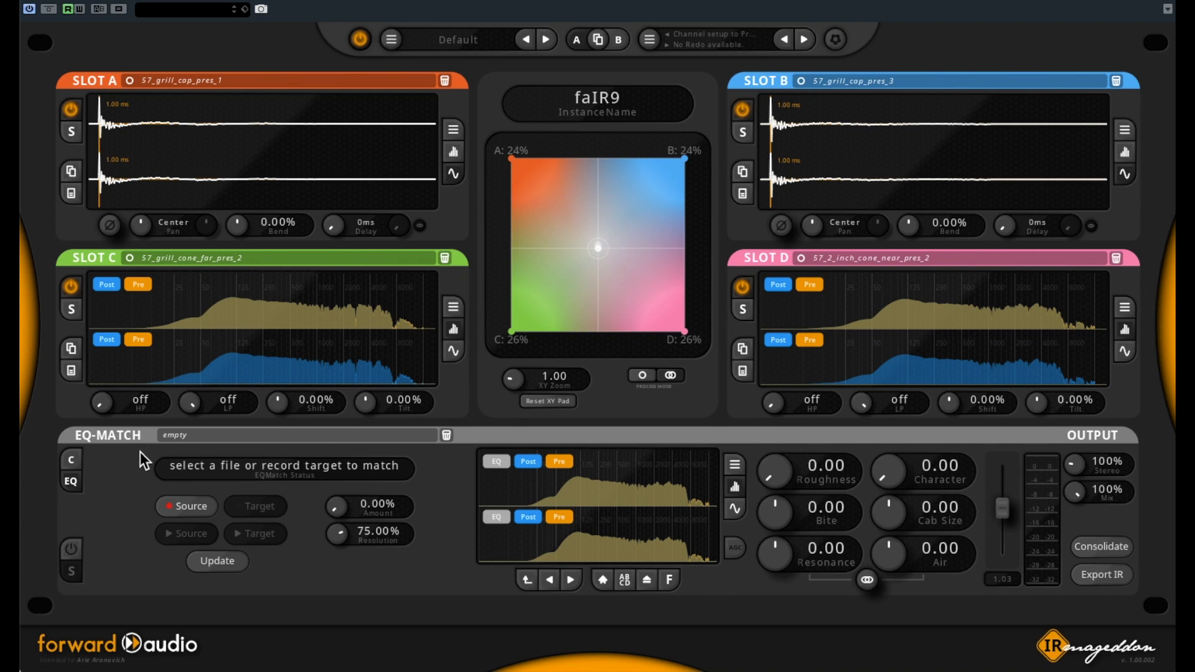
{"action": "left_click", "coordinate": [66, 459]}
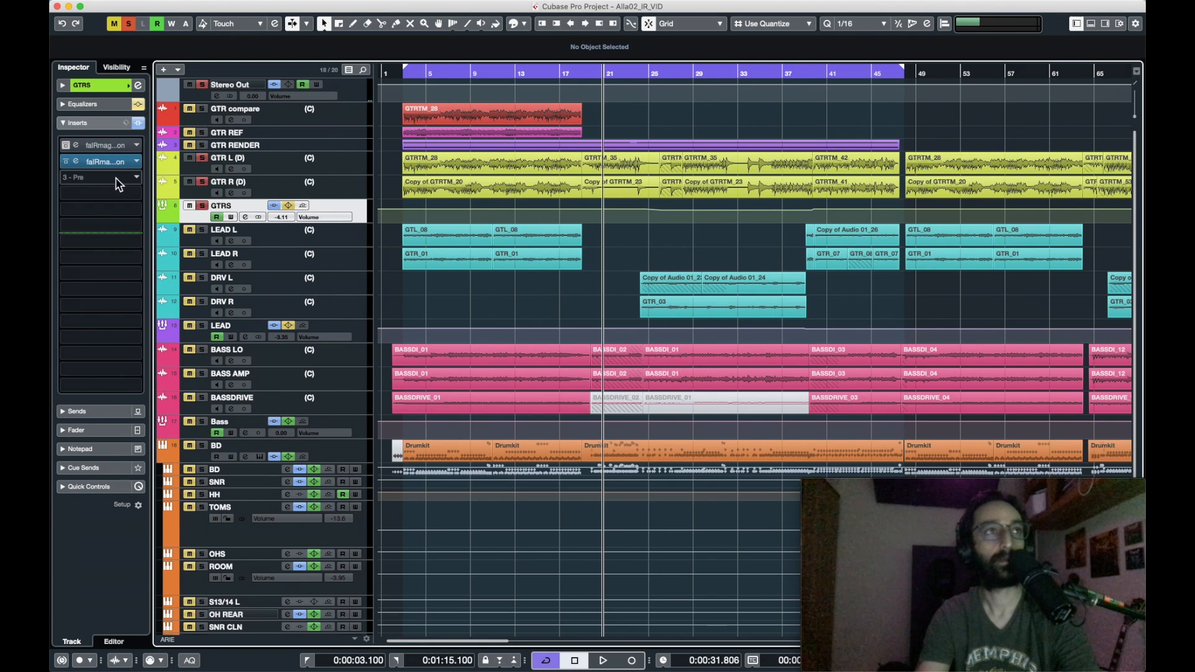
Open the second faIRmageddon insert on GTRS, play the soloed guitars from the loop start, and close the plug-in window.
{"action": "left_click", "coordinate": [77, 162]}
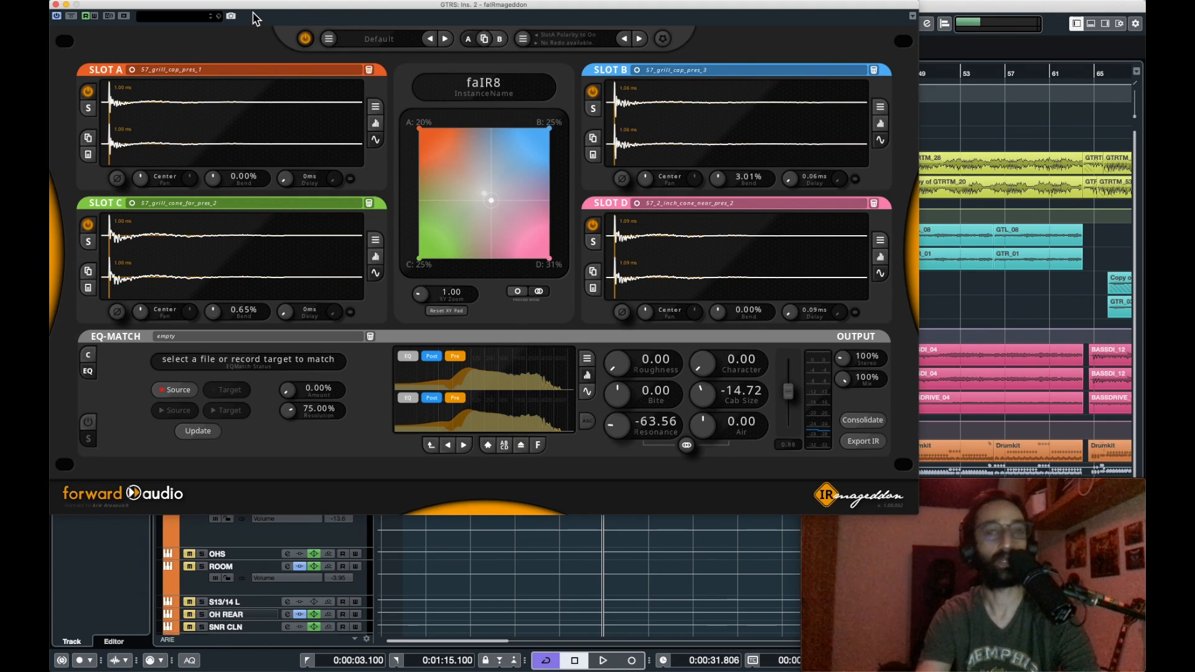
{"action": "key", "text": "KP_1"}
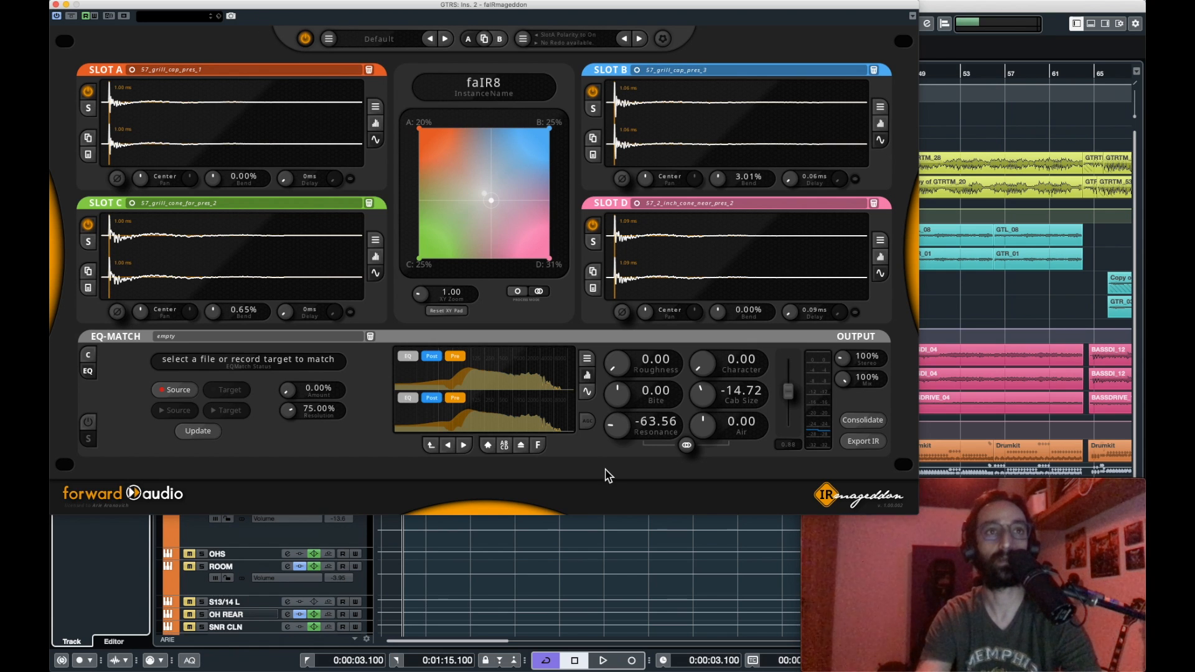
{"action": "key", "text": "space"}
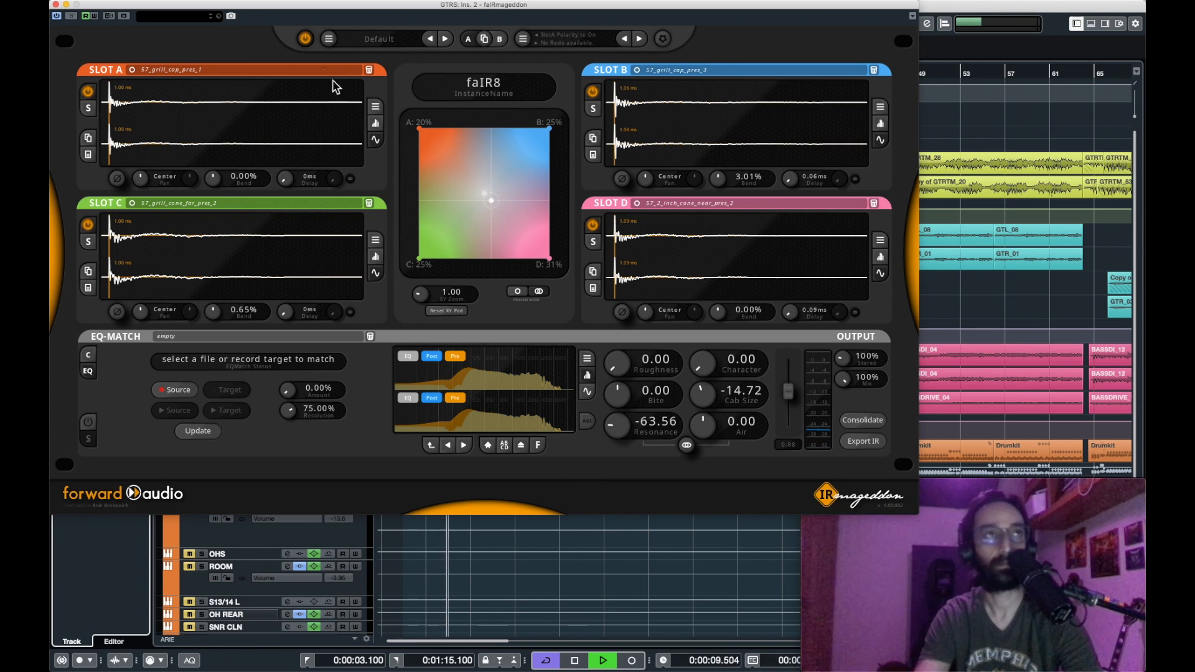
{"action": "left_click", "coordinate": [56, 5]}
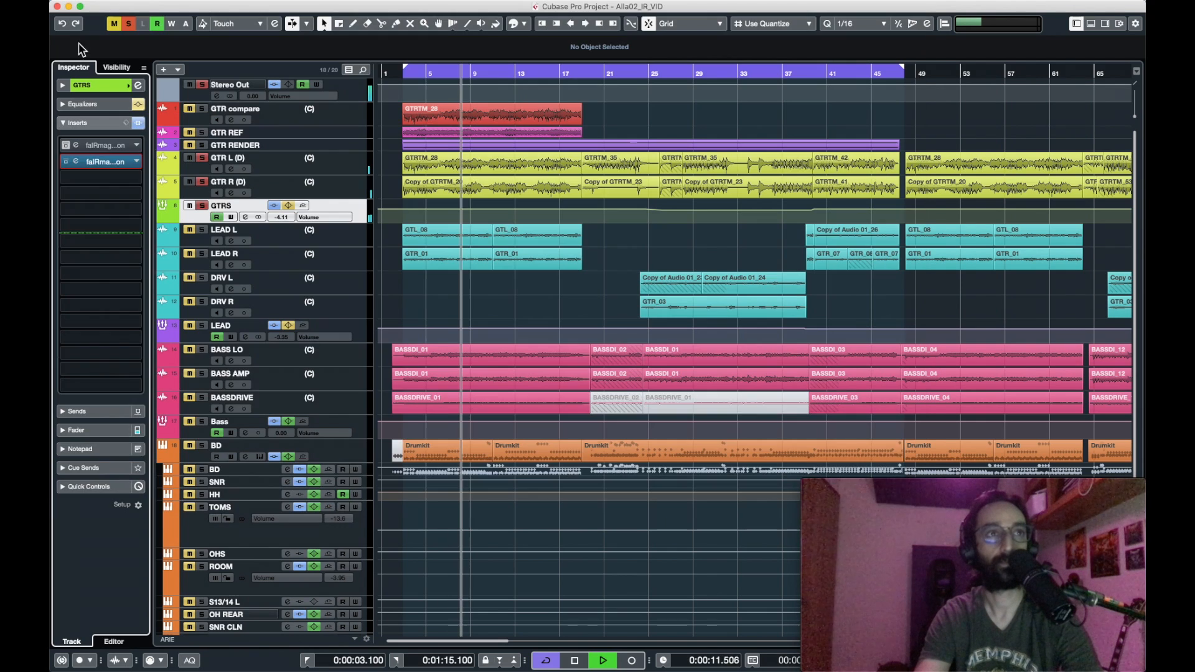
{"action": "key", "text": "space"}
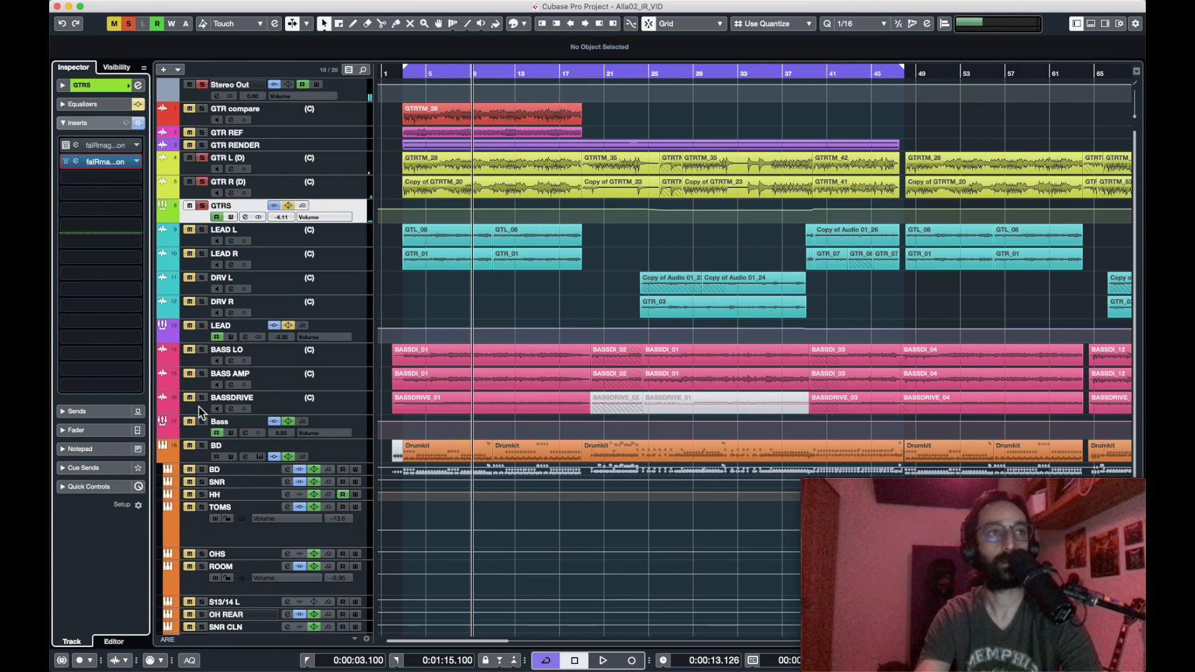
Bring the Bass group and BD drum tracks in alongside the soloed guitars and play from the loop start.
{"action": "left_click", "coordinate": [188, 422]}
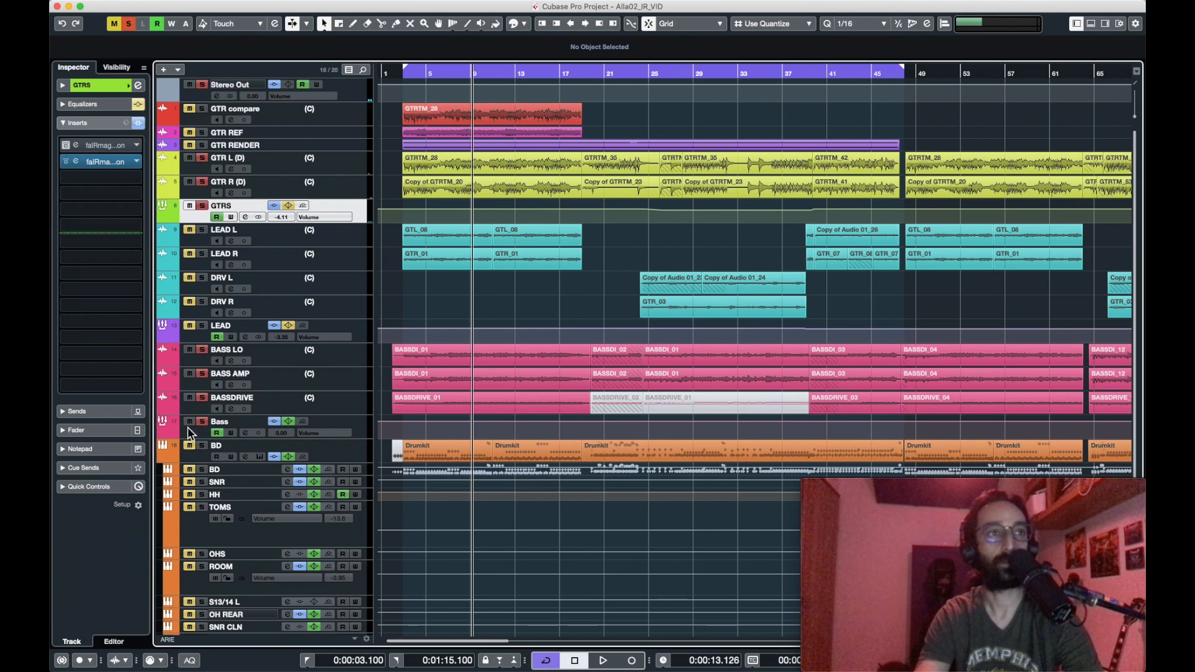
{"action": "left_click", "coordinate": [189, 445]}
{"action": "key", "text": "KP_1"}
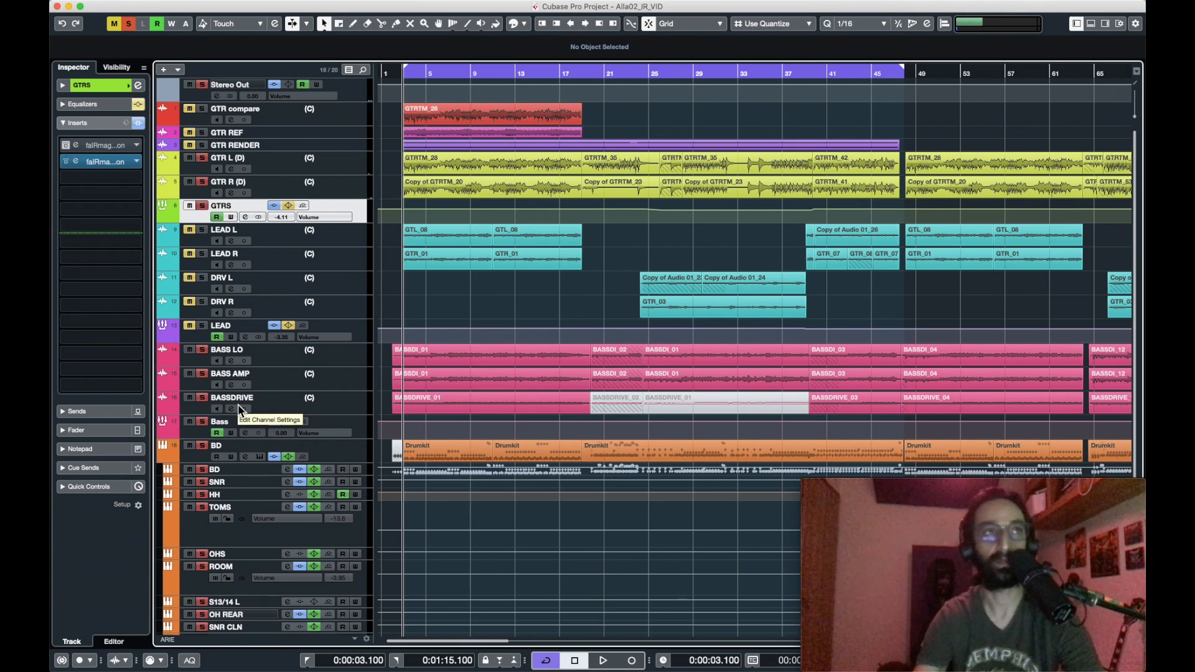
{"action": "key", "text": "space"}
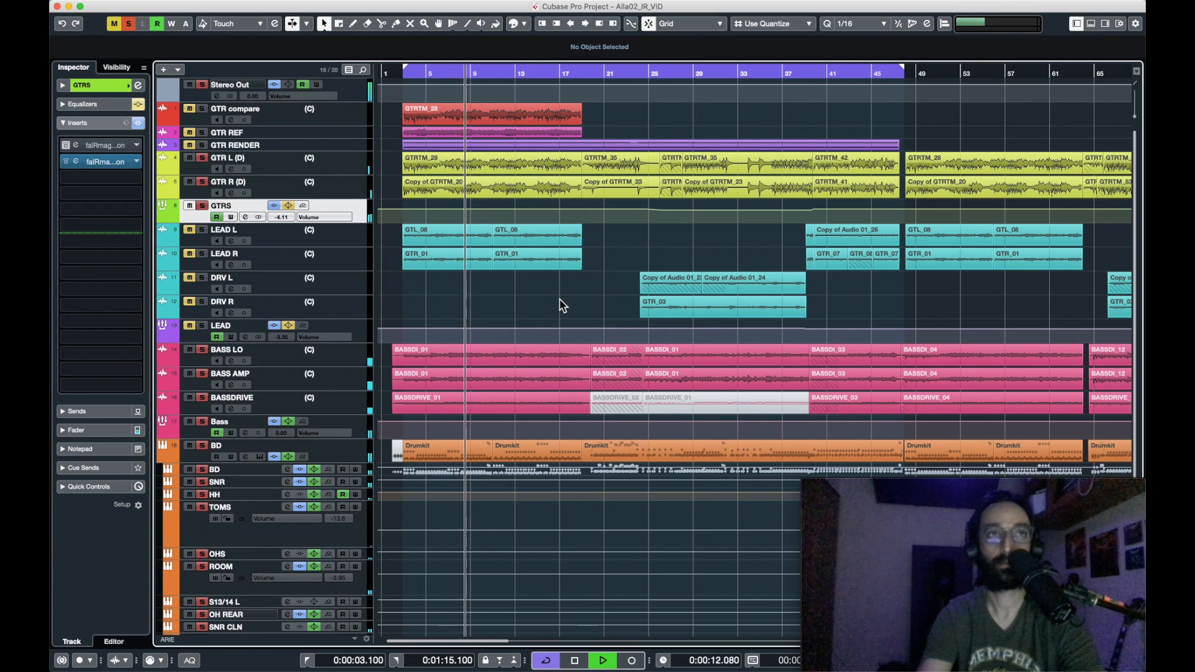
{"action": "key", "text": "space"}
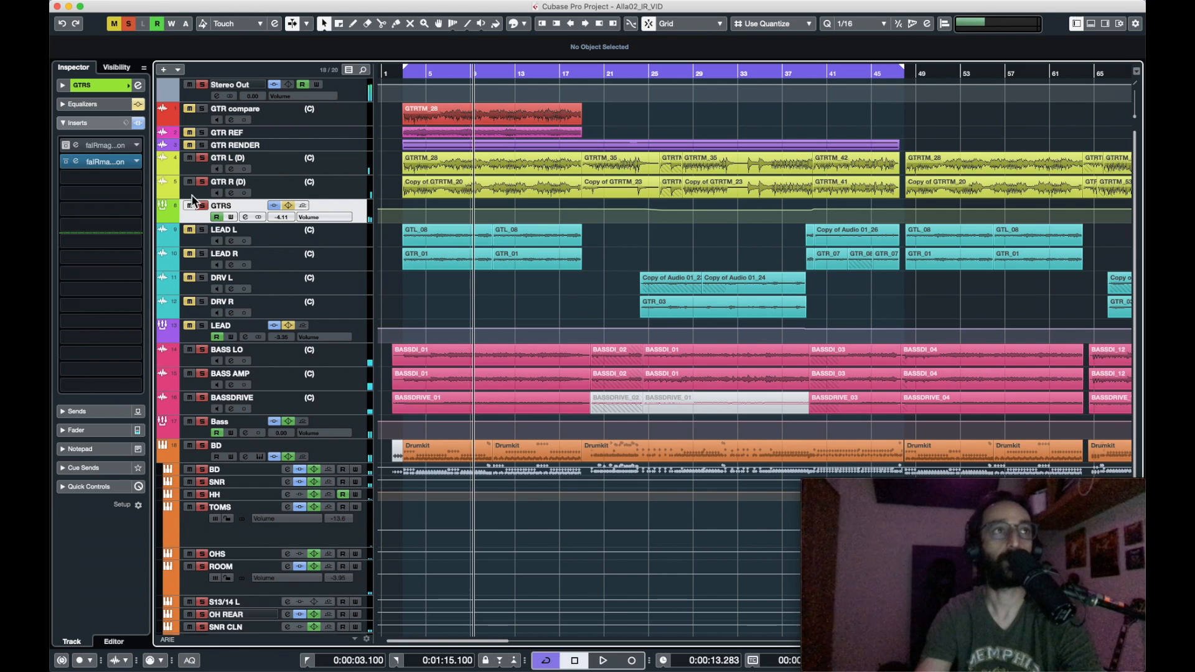
Reopen the second faIRmageddon insert on GTRS and audition the guitars with only Slot A's impulse response active.
{"action": "left_click", "coordinate": [82, 162]}
{"action": "key", "text": "KP_0"}
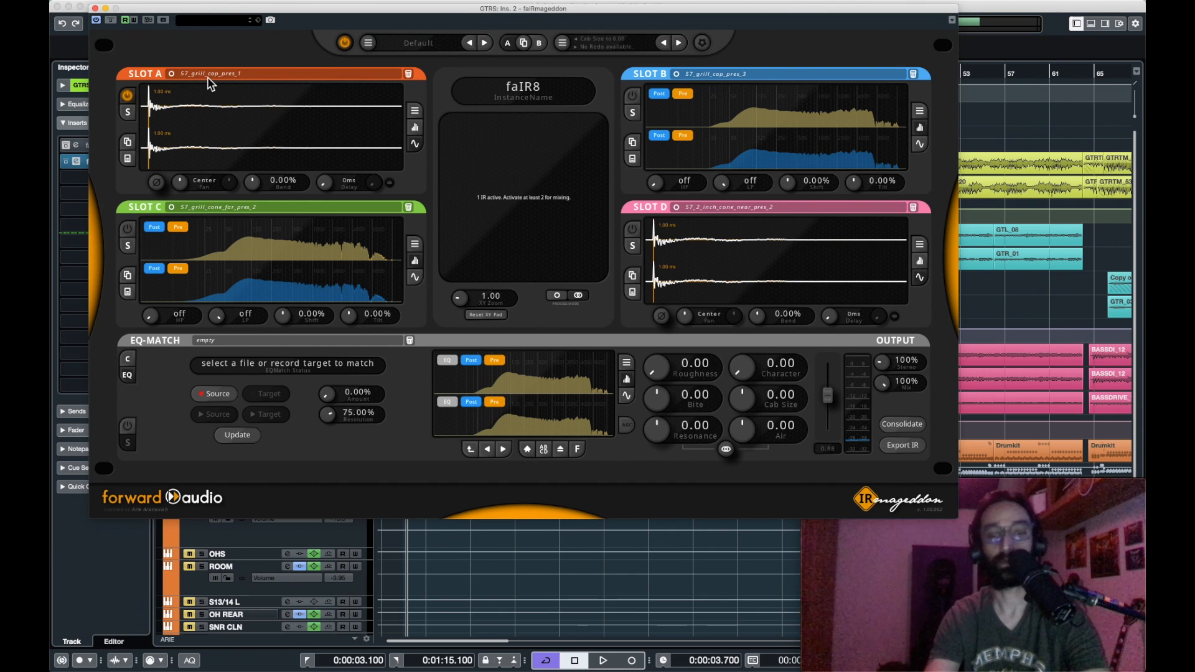
{"action": "key", "text": "space"}
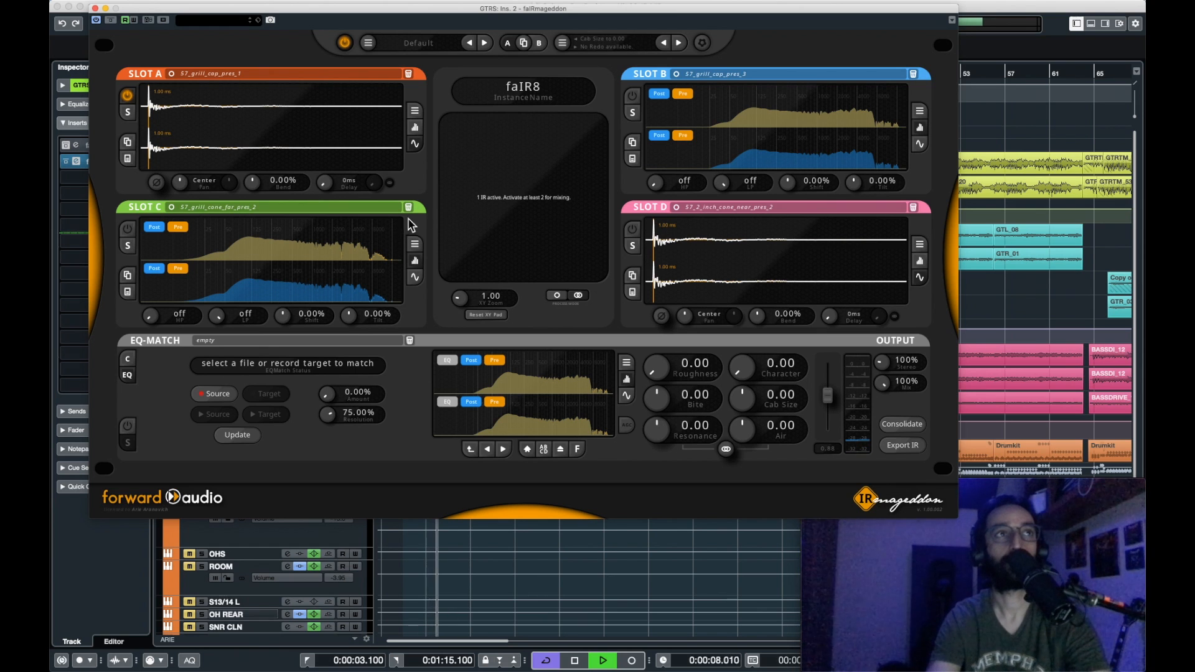
{"action": "key", "text": "space"}
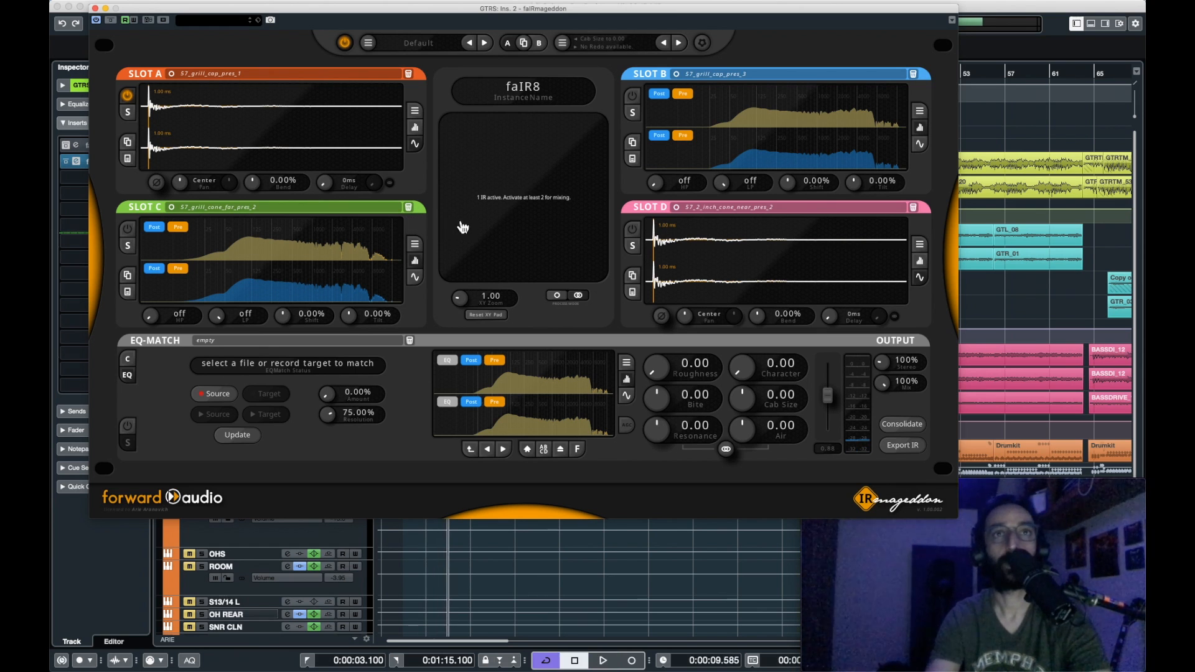
Power Slot B on and Slot A off, and audition the guitars through Slot B alone.
{"action": "left_click", "coordinate": [633, 99]}
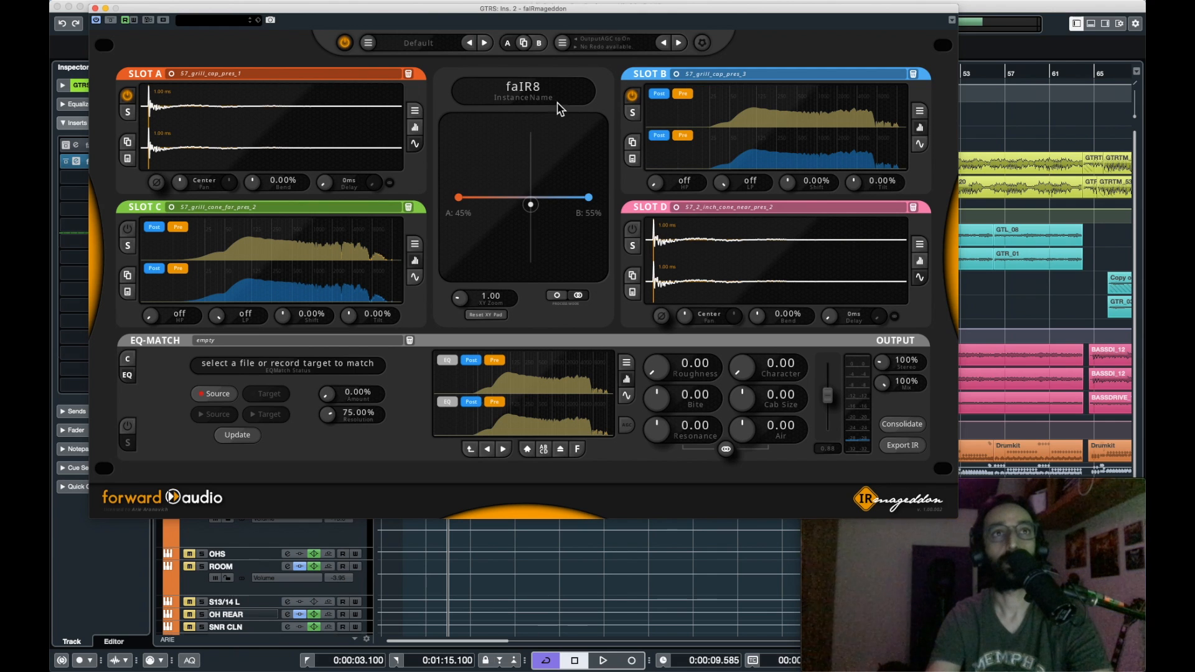
{"action": "left_click", "coordinate": [128, 98]}
{"action": "key", "text": "space"}
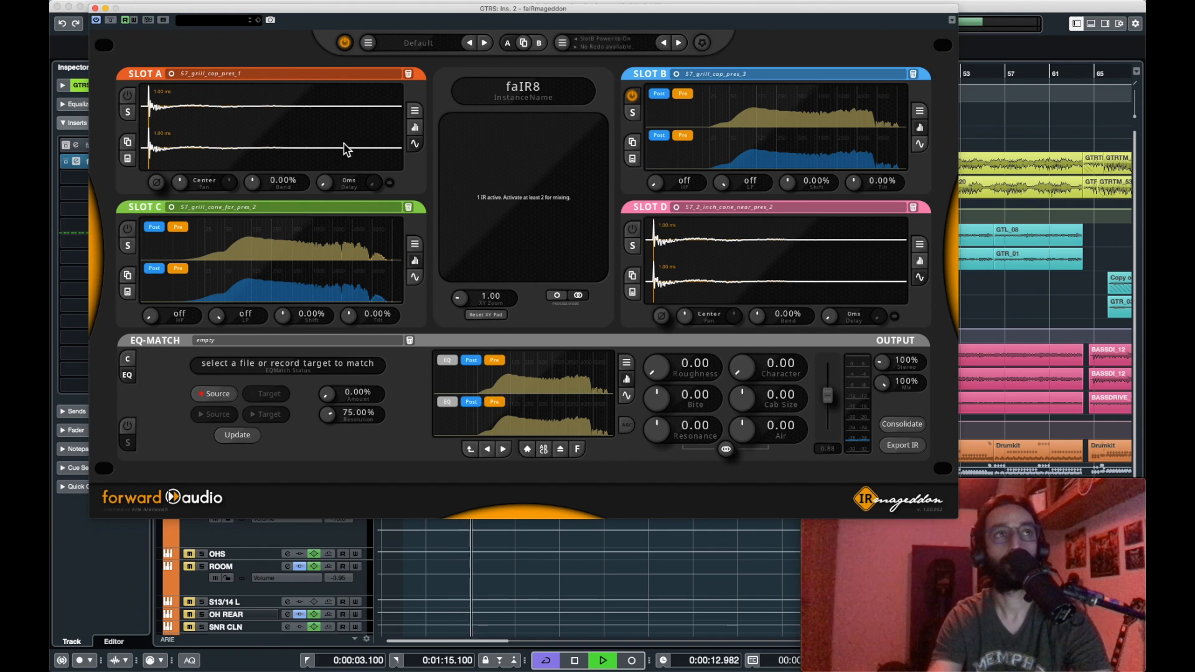
{"action": "key", "text": "space"}
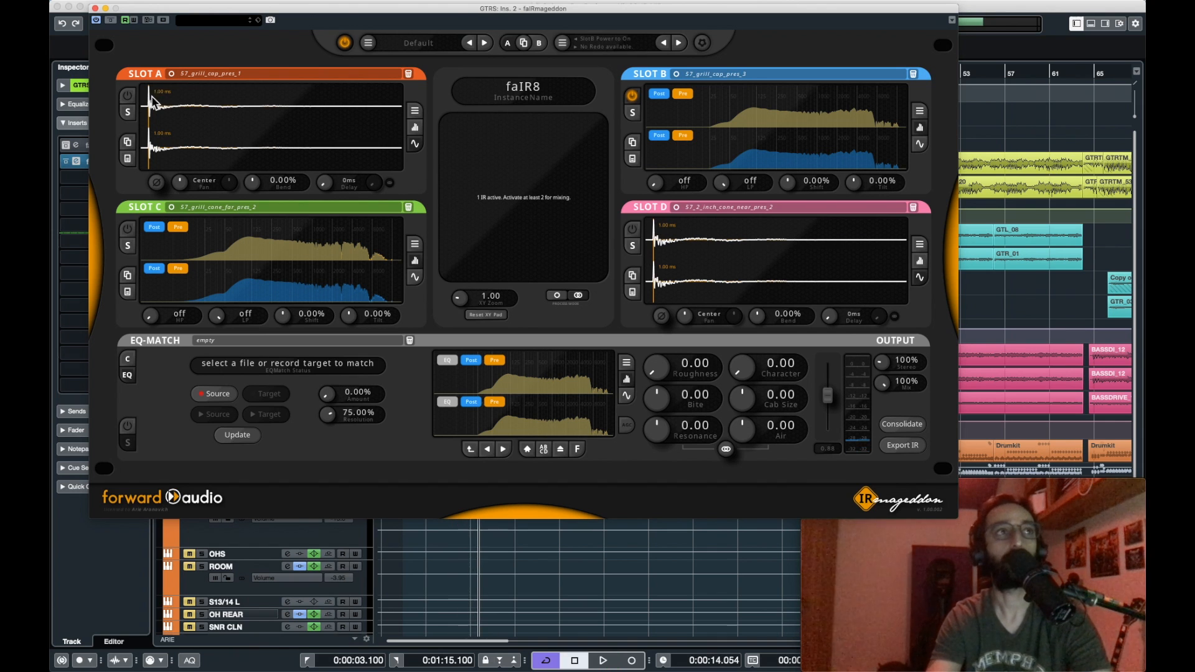
Power Slot A back on, audition the blend fully towards A, and set it to A 44% and B 56%.
{"action": "left_click", "coordinate": [127, 98]}
{"action": "key", "text": "space"}
{"action": "left_click_drag", "start_coordinate": [533, 199], "coordinate": [448, 202]}
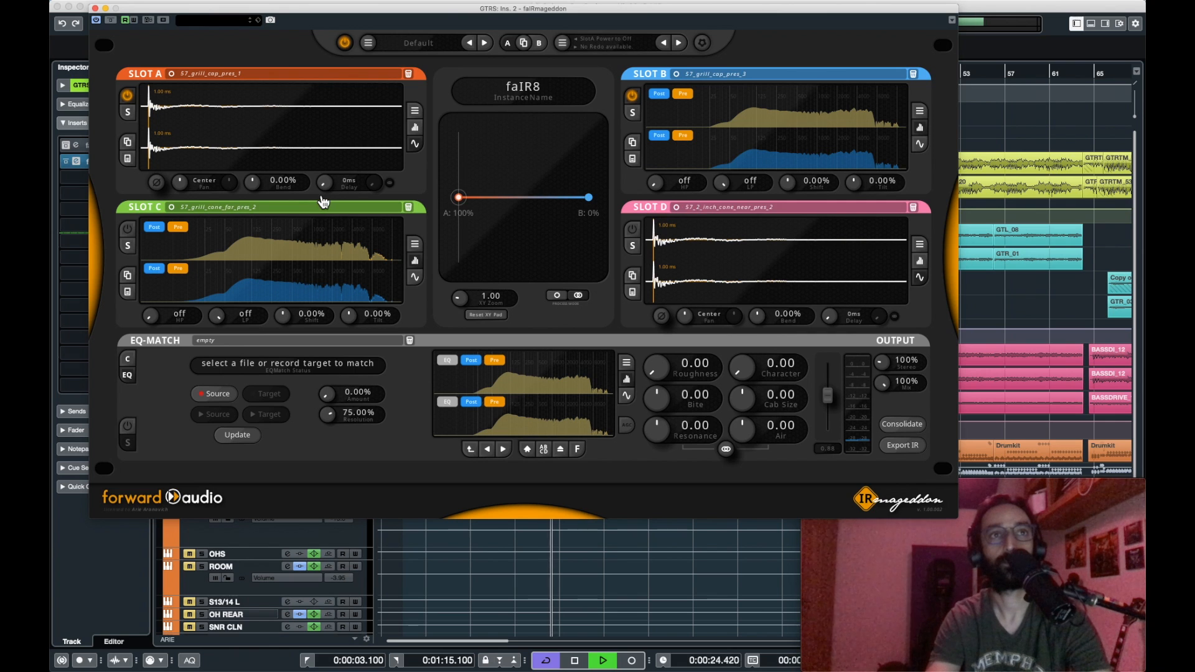
{"action": "key", "text": "space"}
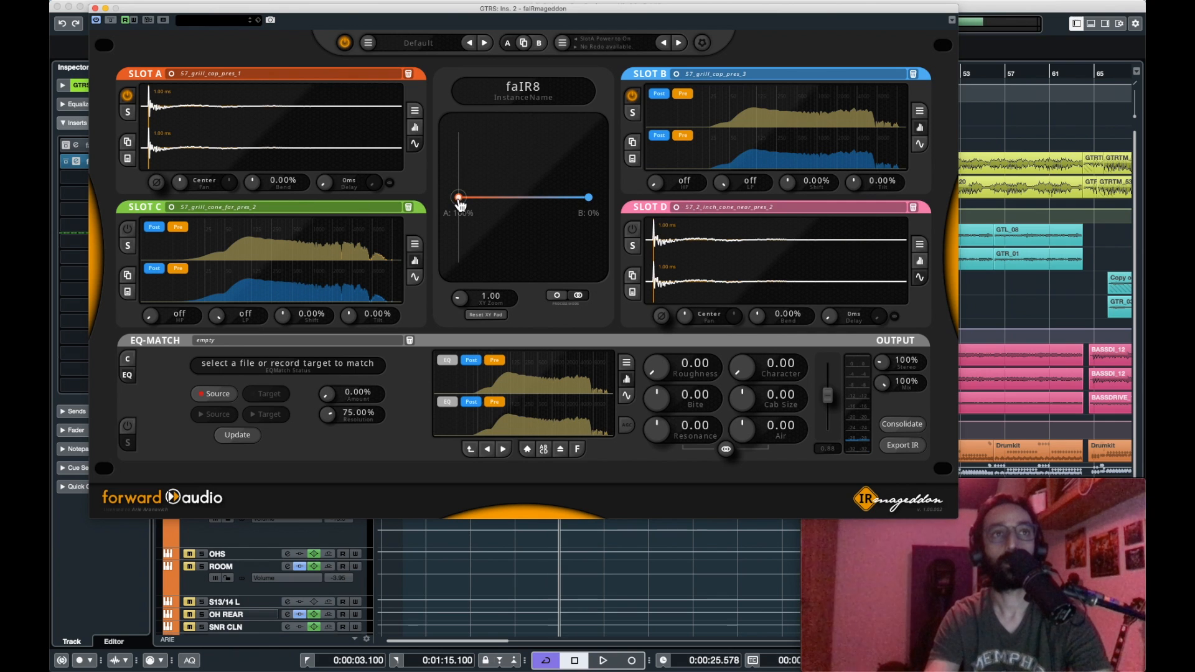
{"action": "left_click_drag", "start_coordinate": [461, 204], "coordinate": [532, 206]}
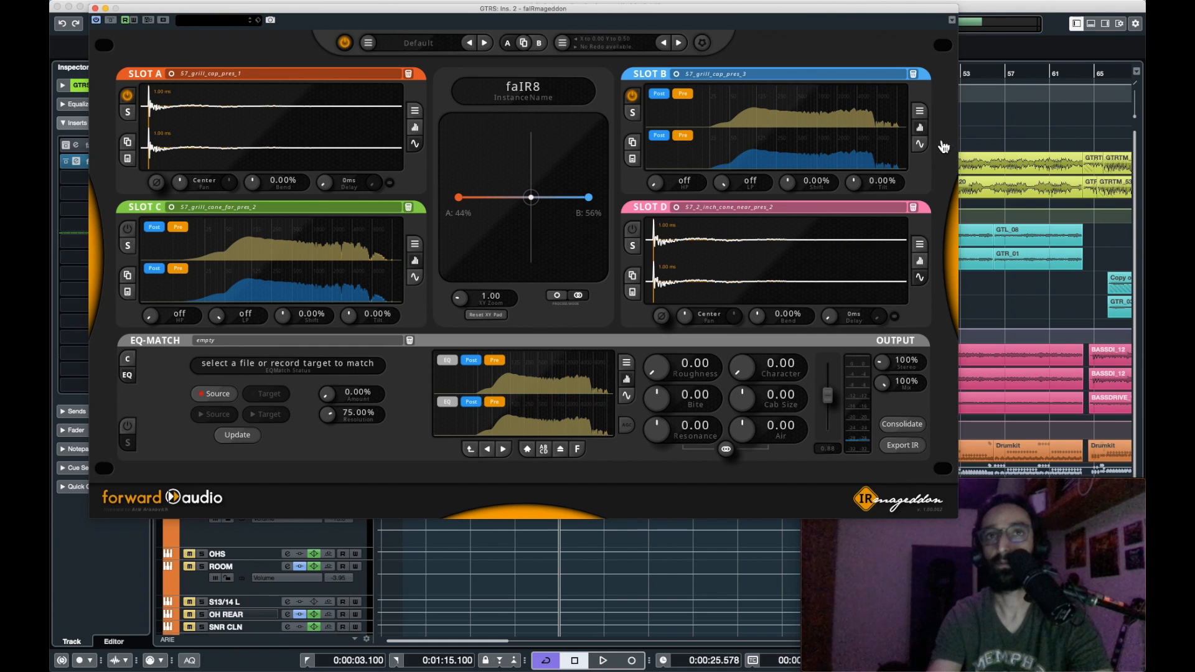
Invert Slot B's polarity in its waveform view and set the blend to A 40% and B 60% during playback.
{"action": "left_click", "coordinate": [919, 145]}
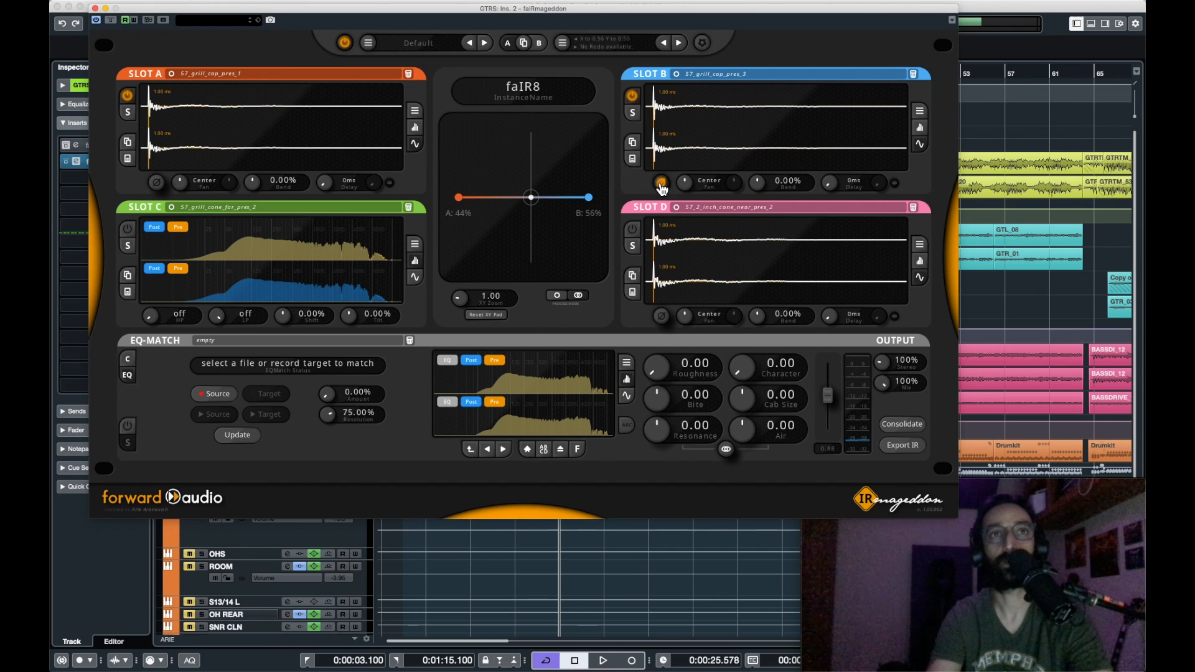
{"action": "key", "text": "space"}
{"action": "mouse_move", "coordinate": [531, 197]}
{"action": "left_mouse_down"}
{"action": "mouse_move", "coordinate": [554, 205]}
{"action": "mouse_move", "coordinate": [517, 207]}
{"action": "mouse_move", "coordinate": [538, 207]}
{"action": "left_mouse_up"}
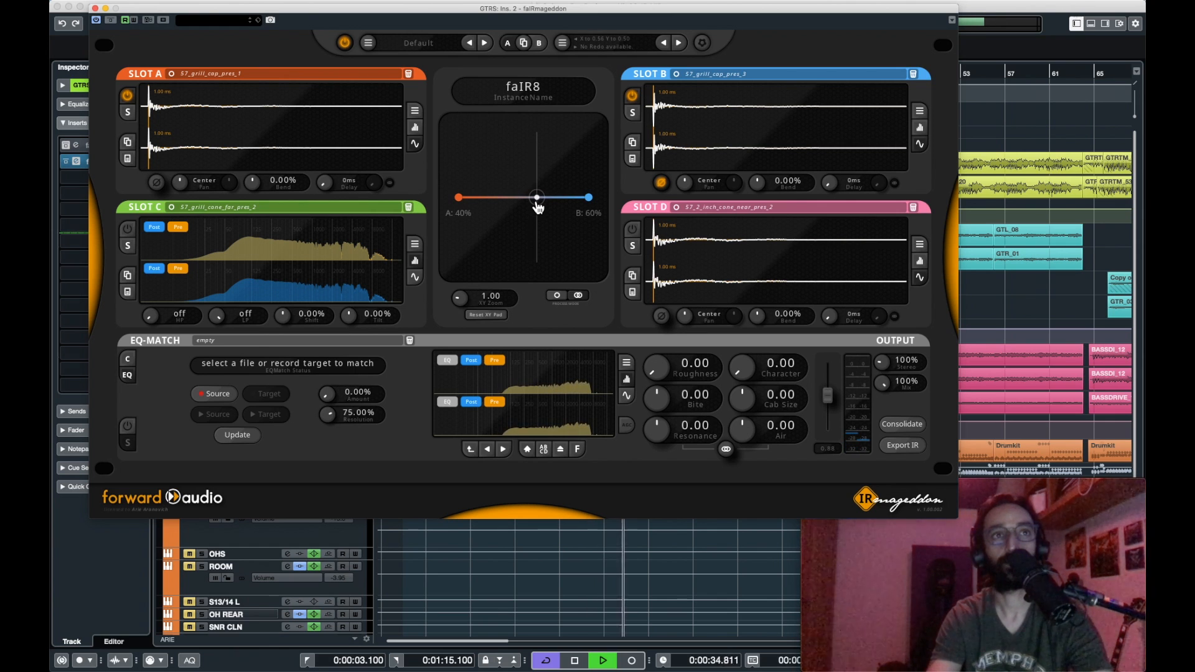
{"action": "key", "text": "space"}
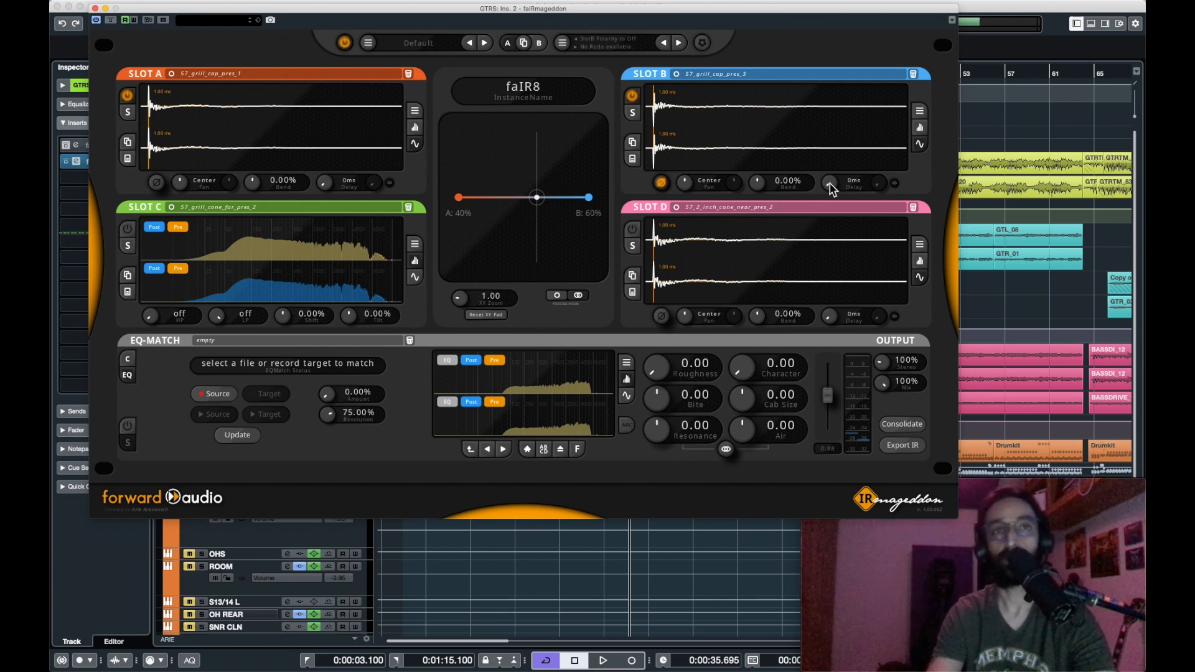
Set Slot B's delay to 0.07 ms while auditioning the guitars.
{"action": "key", "text": "space"}
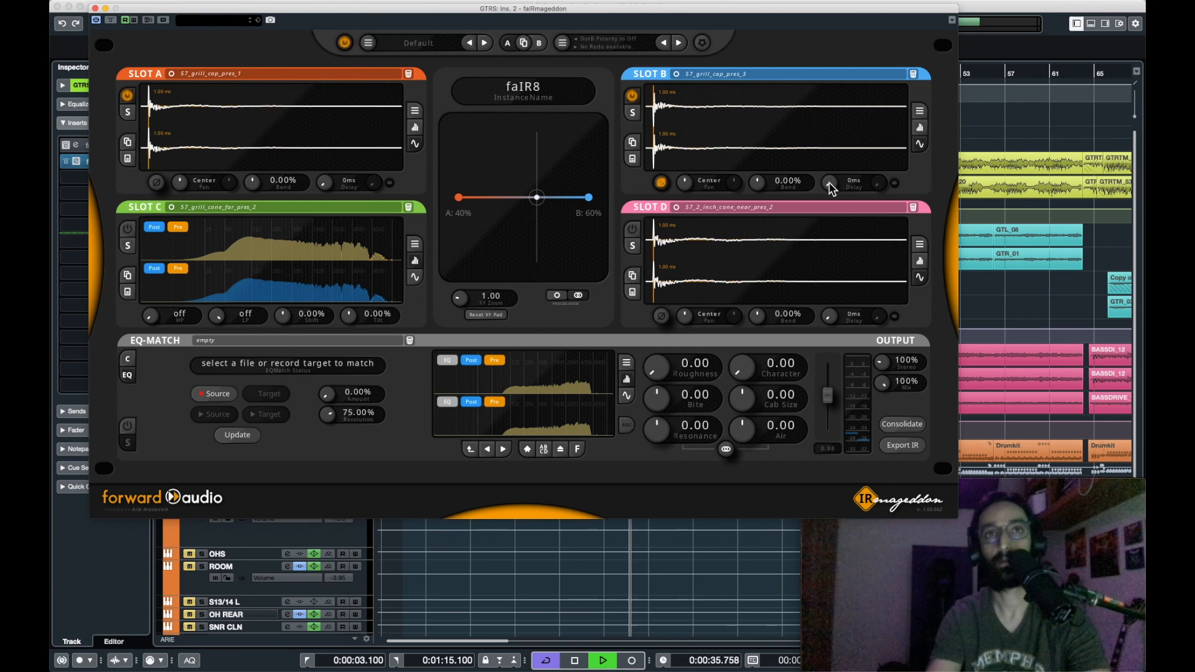
{"action": "scroll", "coordinate": [830, 188], "scroll_direction": "up", "scroll_amount": 1}
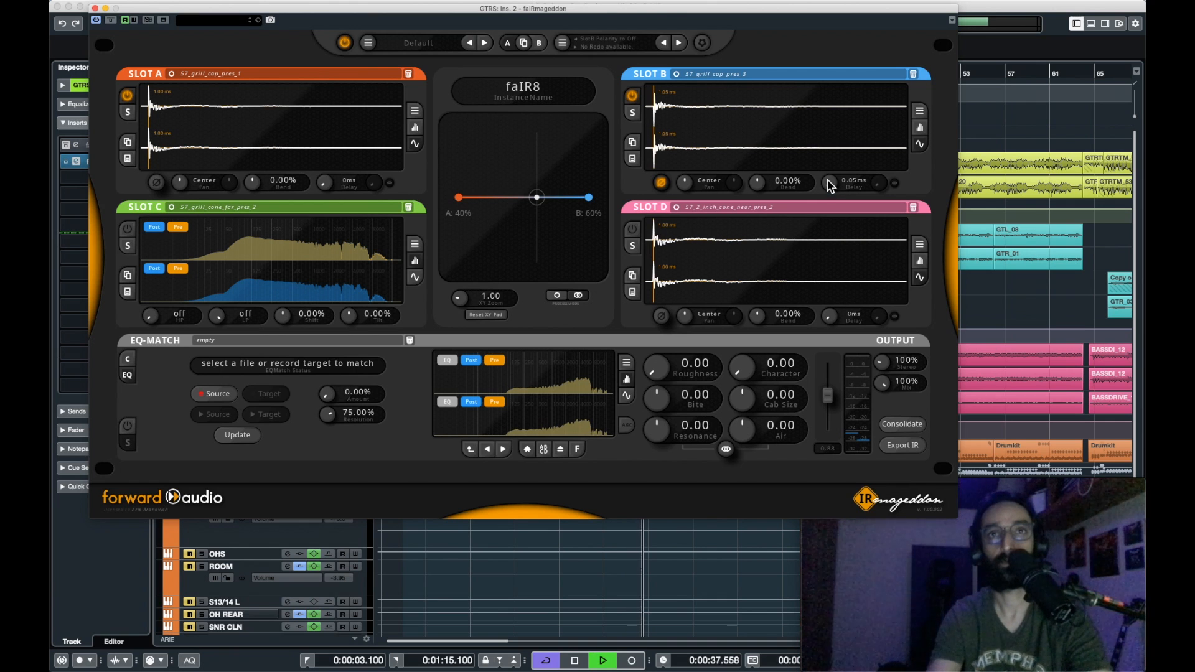
{"action": "scroll", "coordinate": [827, 177], "scroll_direction": "up", "scroll_amount": 2}
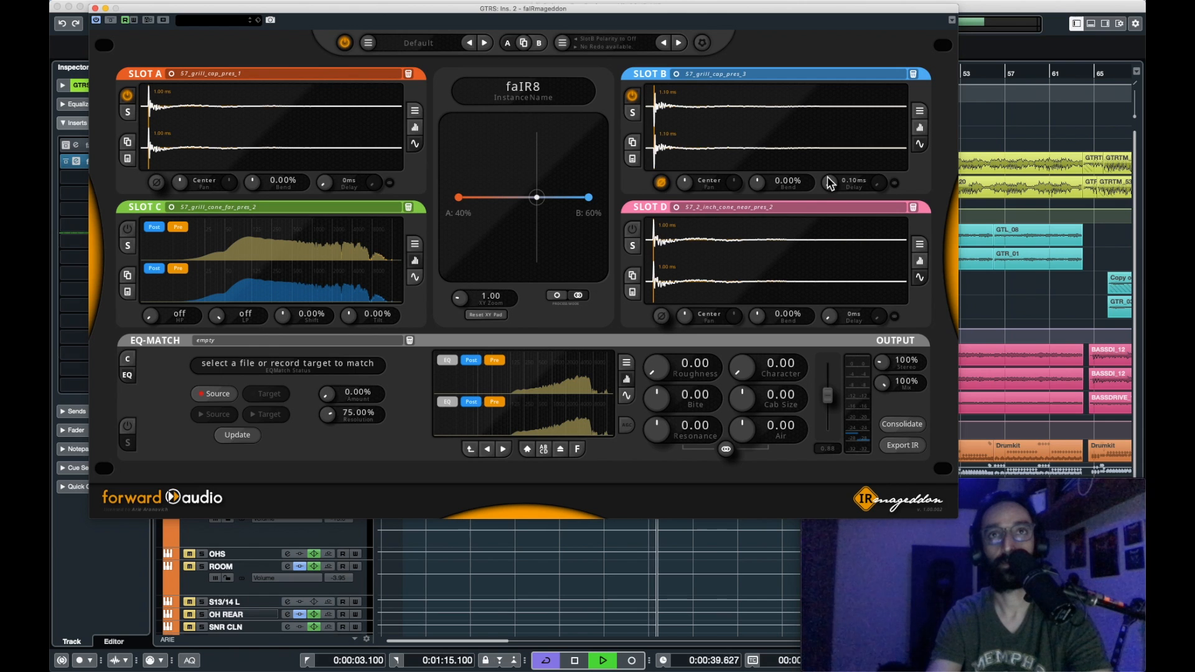
{"action": "scroll", "coordinate": [828, 178], "scroll_direction": "up", "scroll_amount": 2}
{"action": "scroll", "coordinate": [829, 181], "scroll_direction": "down", "scroll_amount": 1}
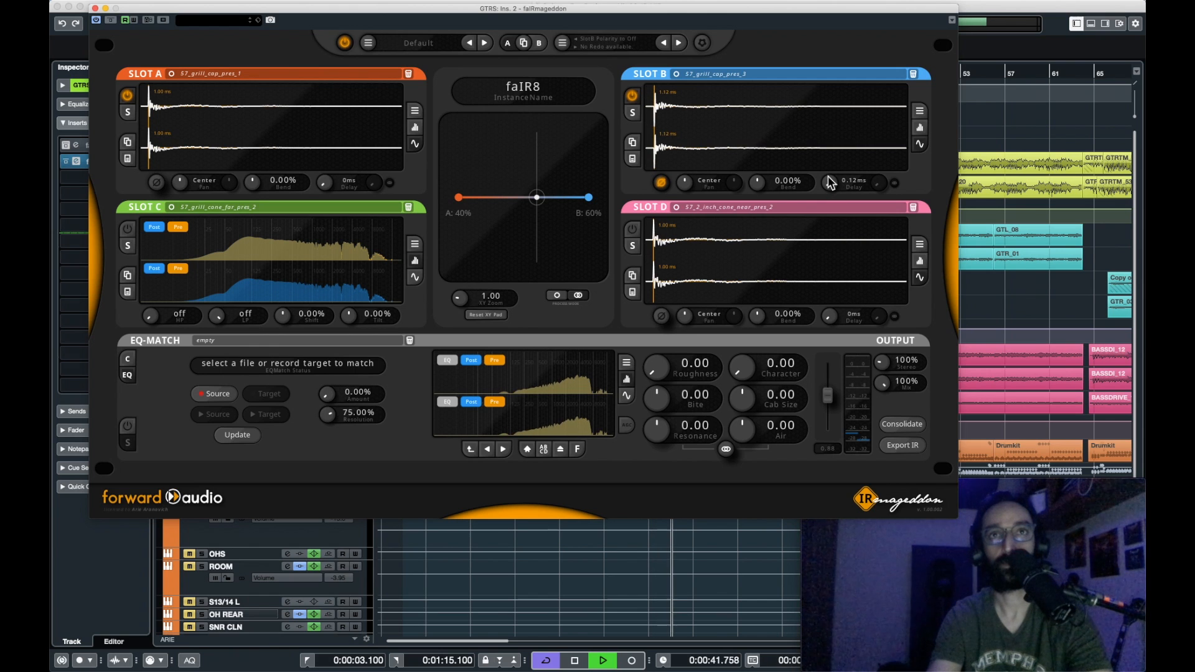
{"action": "scroll", "coordinate": [828, 177], "scroll_direction": "down", "scroll_amount": 3}
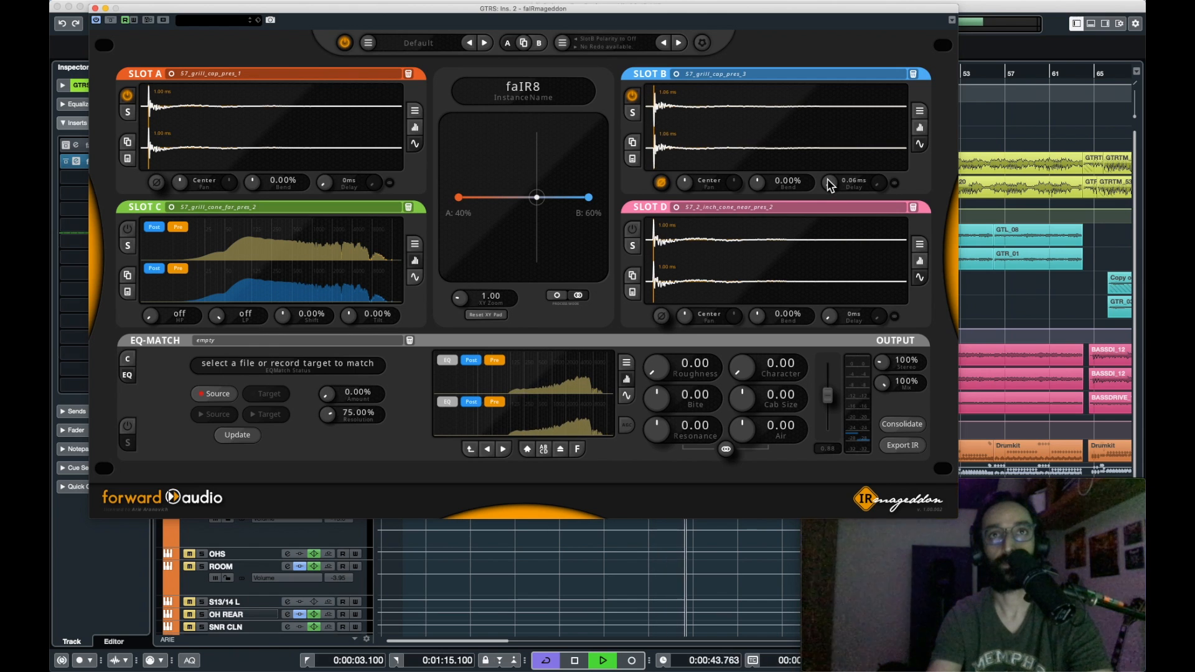
{"action": "scroll", "coordinate": [827, 178], "scroll_direction": "down", "scroll_amount": 4}
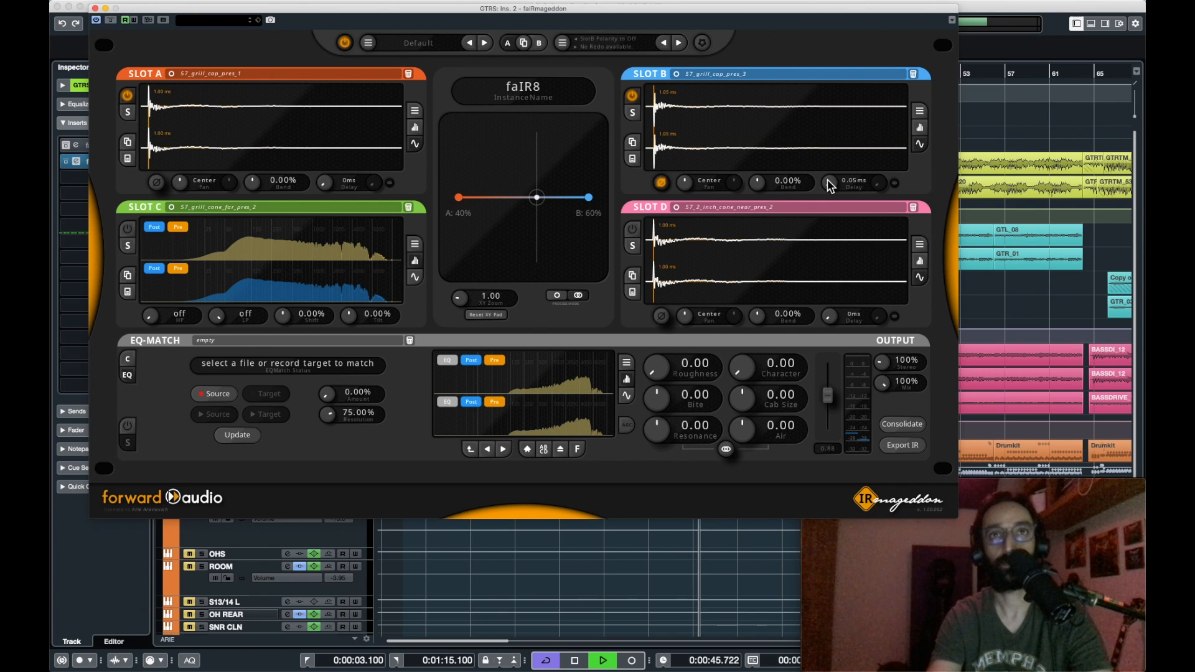
{"action": "scroll", "coordinate": [827, 181], "scroll_direction": "up", "scroll_amount": 3}
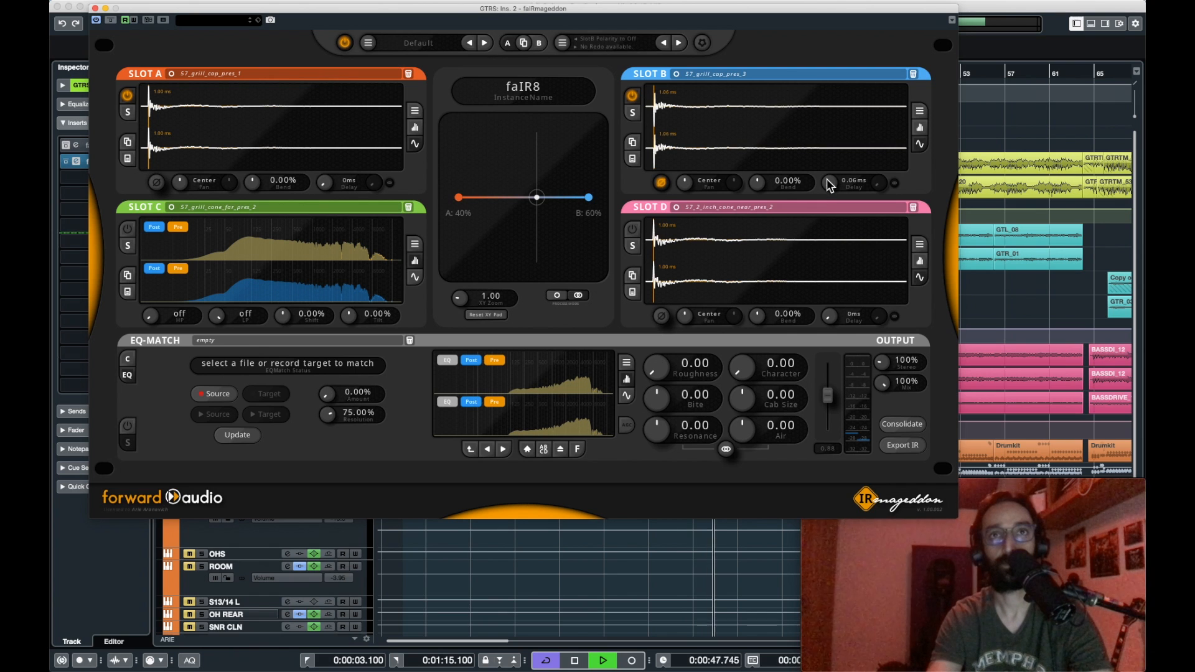
{"action": "scroll", "coordinate": [826, 178], "scroll_direction": "down", "scroll_amount": 1}
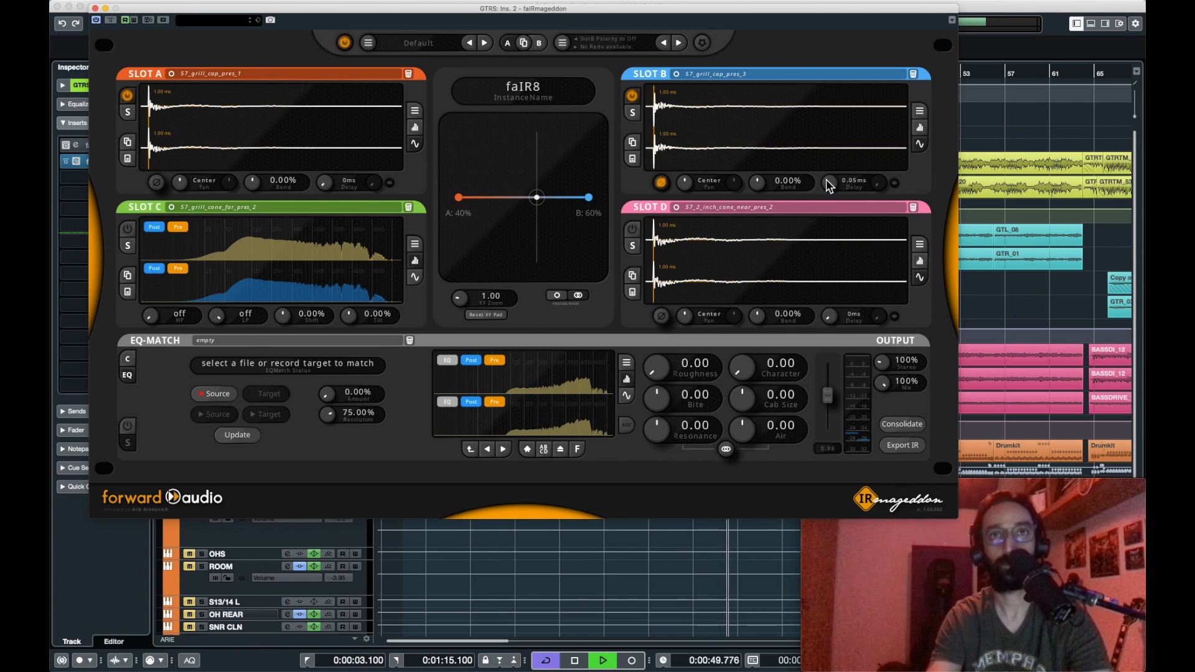
{"action": "scroll", "coordinate": [827, 182], "scroll_direction": "up", "scroll_amount": 2}
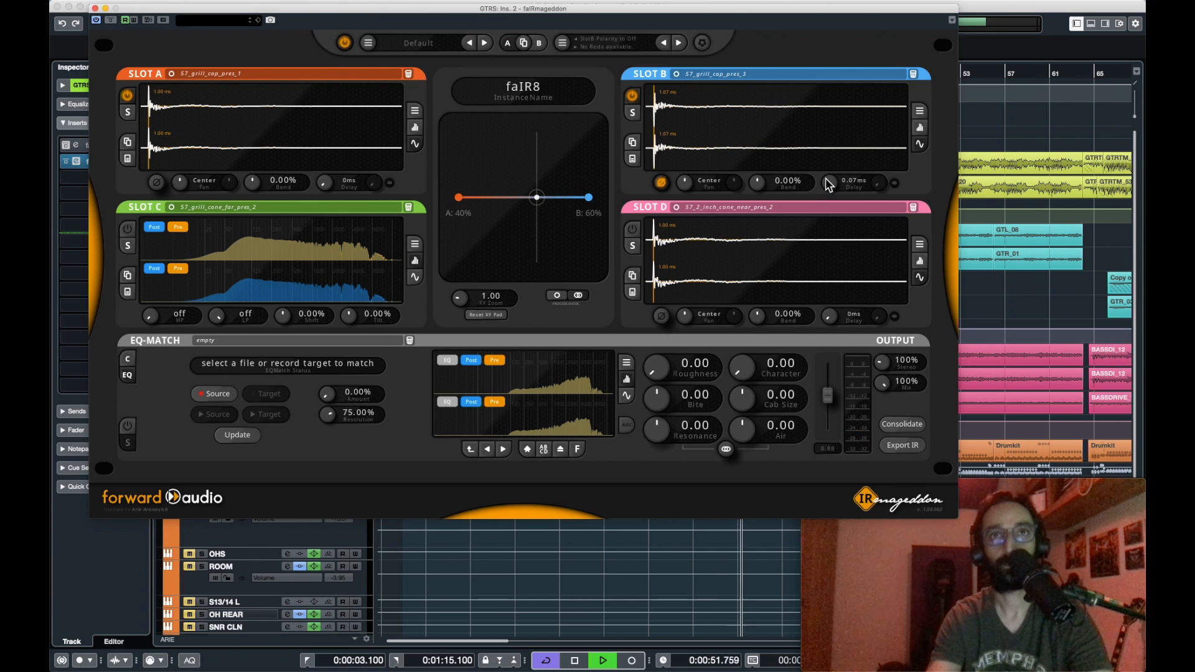
{"action": "key", "text": "space"}
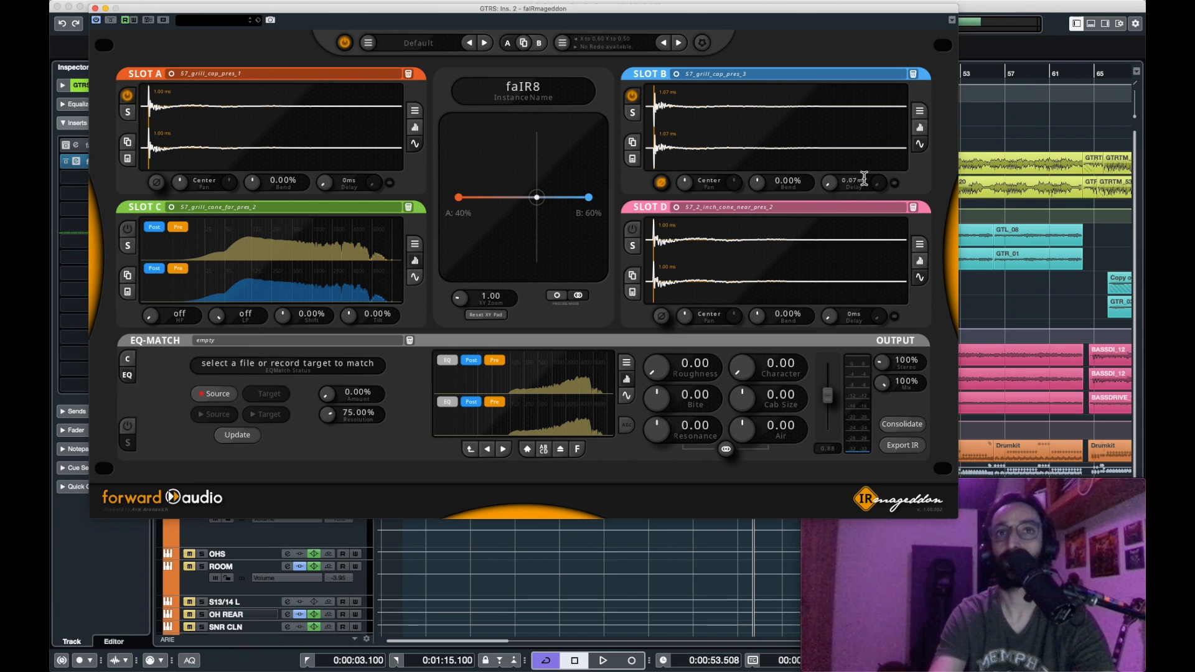
Turn off Slot B's polarity inversion and audition the guitars with the blend at A 40% and B 60%.
{"action": "left_click", "coordinate": [662, 183]}
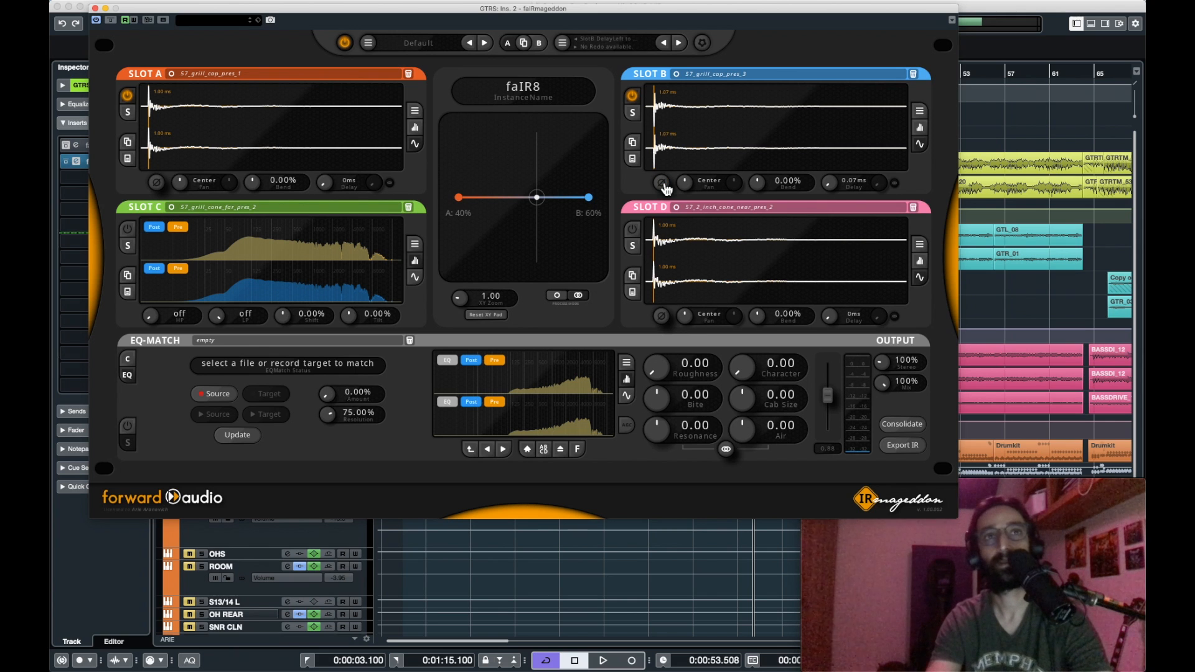
{"action": "key", "text": "space"}
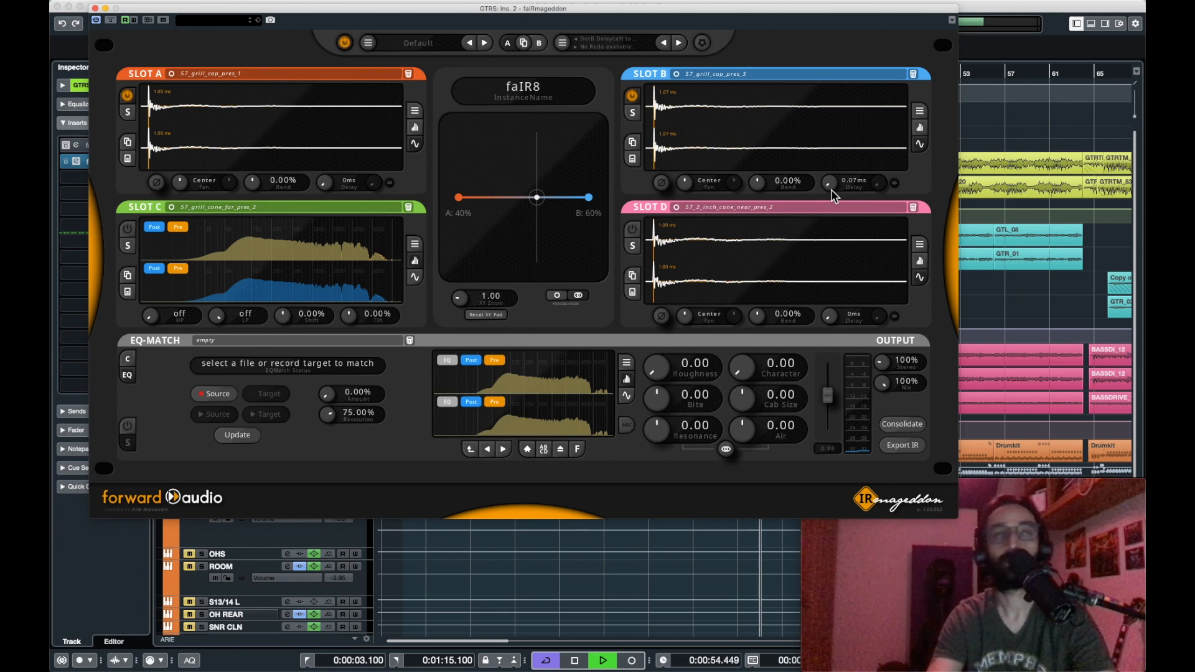
{"action": "mouse_move", "coordinate": [537, 197]}
{"action": "left_mouse_down"}
{"action": "mouse_move", "coordinate": [582, 198]}
{"action": "mouse_move", "coordinate": [459, 200]}
{"action": "mouse_move", "coordinate": [603, 206]}
{"action": "mouse_move", "coordinate": [417, 205]}
{"action": "mouse_move", "coordinate": [537, 207]}
{"action": "left_mouse_up"}
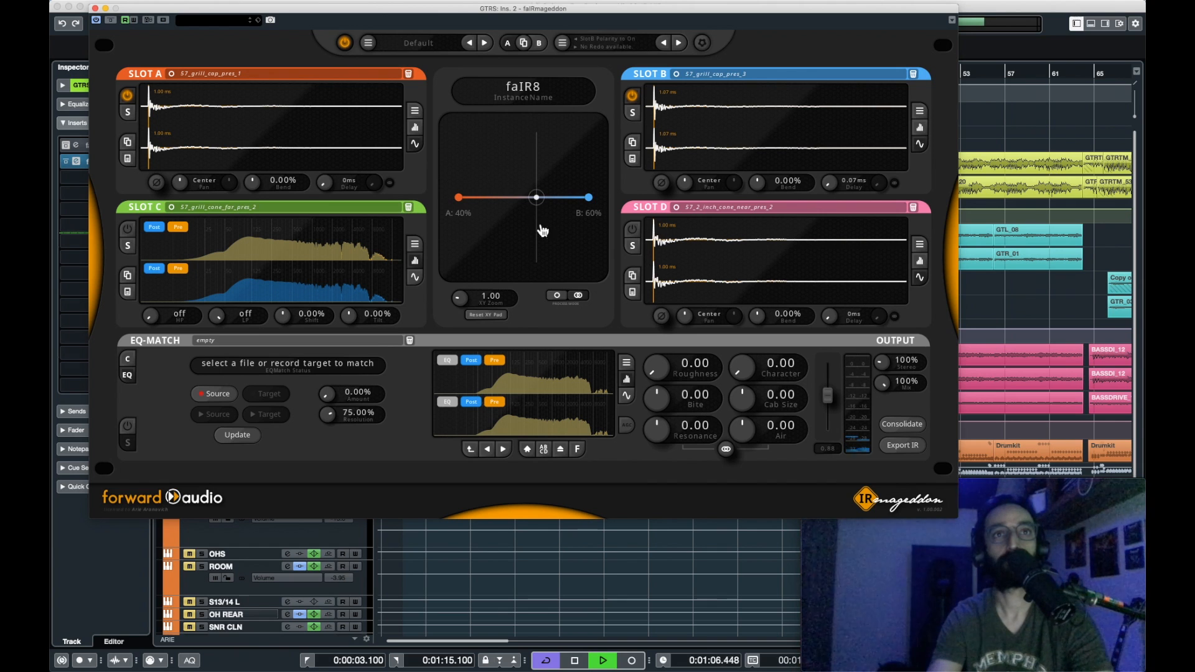
{"action": "key", "text": "space"}
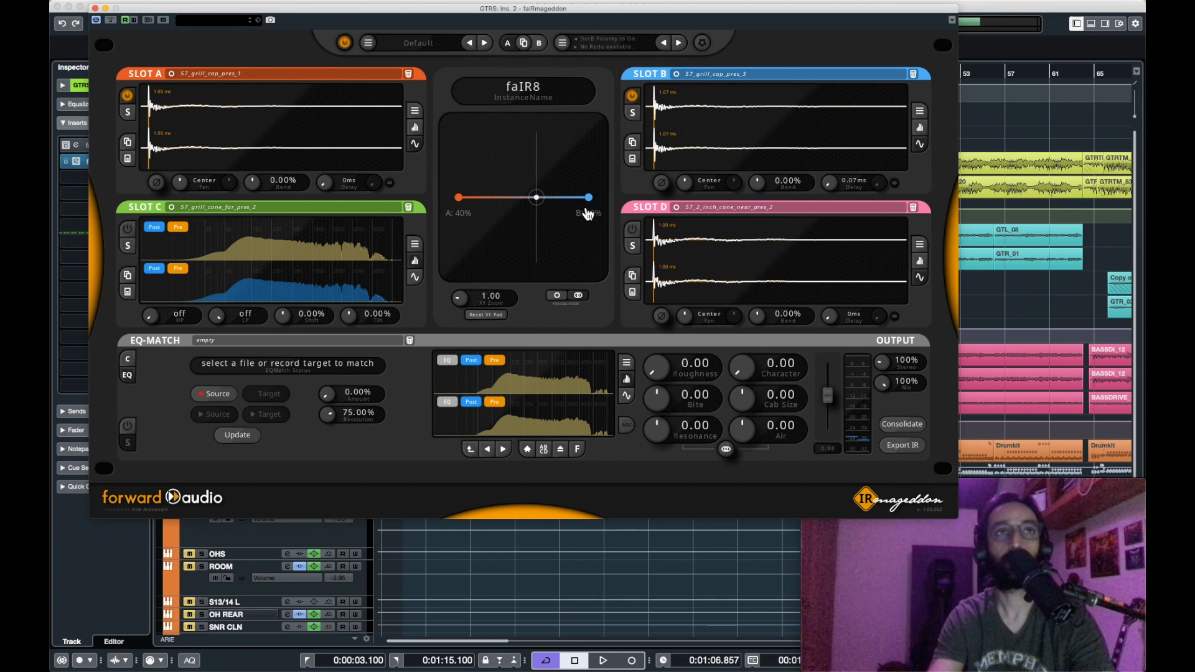
{"action": "key", "text": "space"}
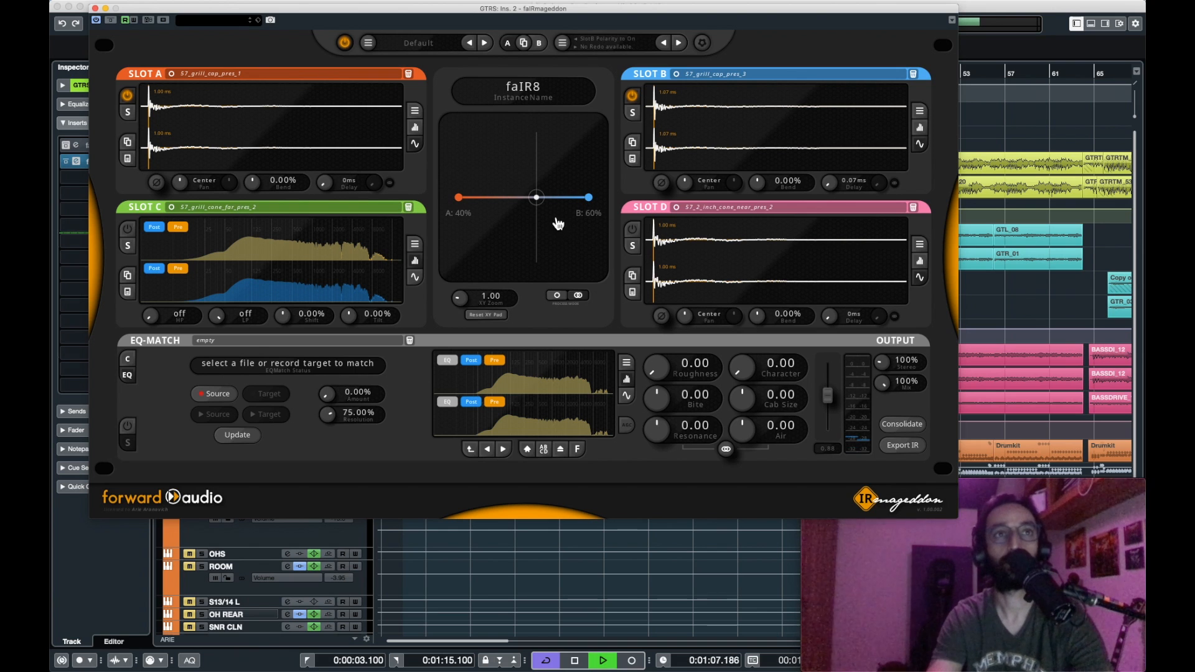
{"action": "mouse_move", "coordinate": [538, 206]}
{"action": "left_mouse_down"}
{"action": "mouse_move", "coordinate": [602, 205]}
{"action": "mouse_move", "coordinate": [437, 205]}
{"action": "mouse_move", "coordinate": [537, 210]}
{"action": "left_mouse_up"}
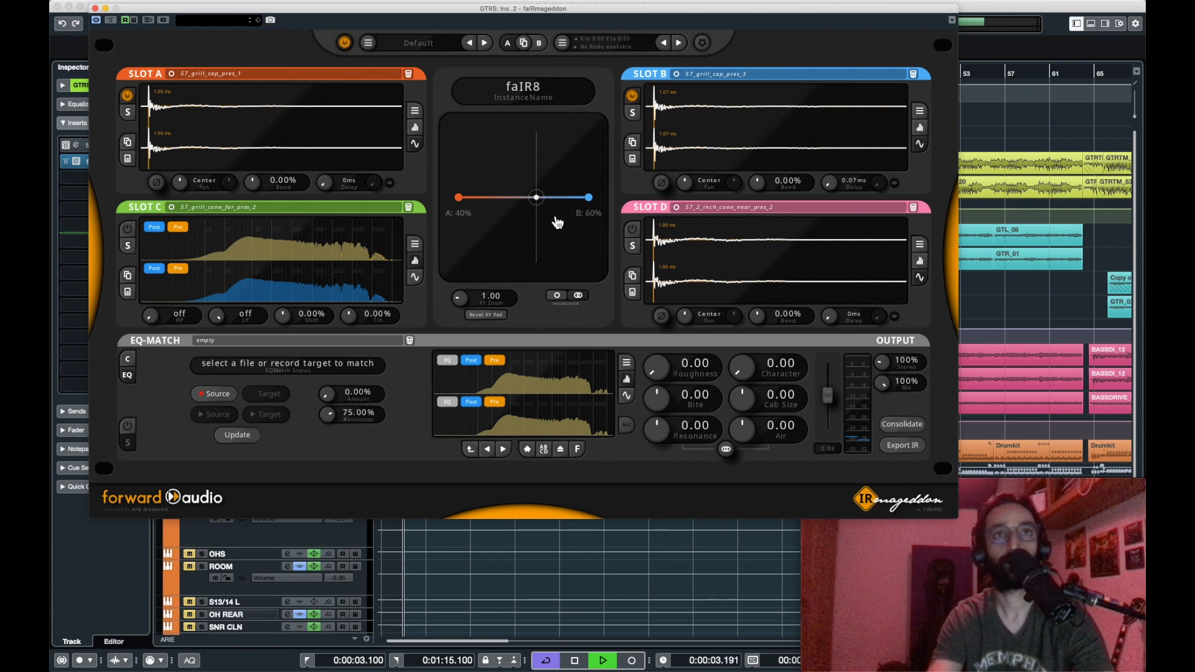
{"action": "key", "text": "space"}
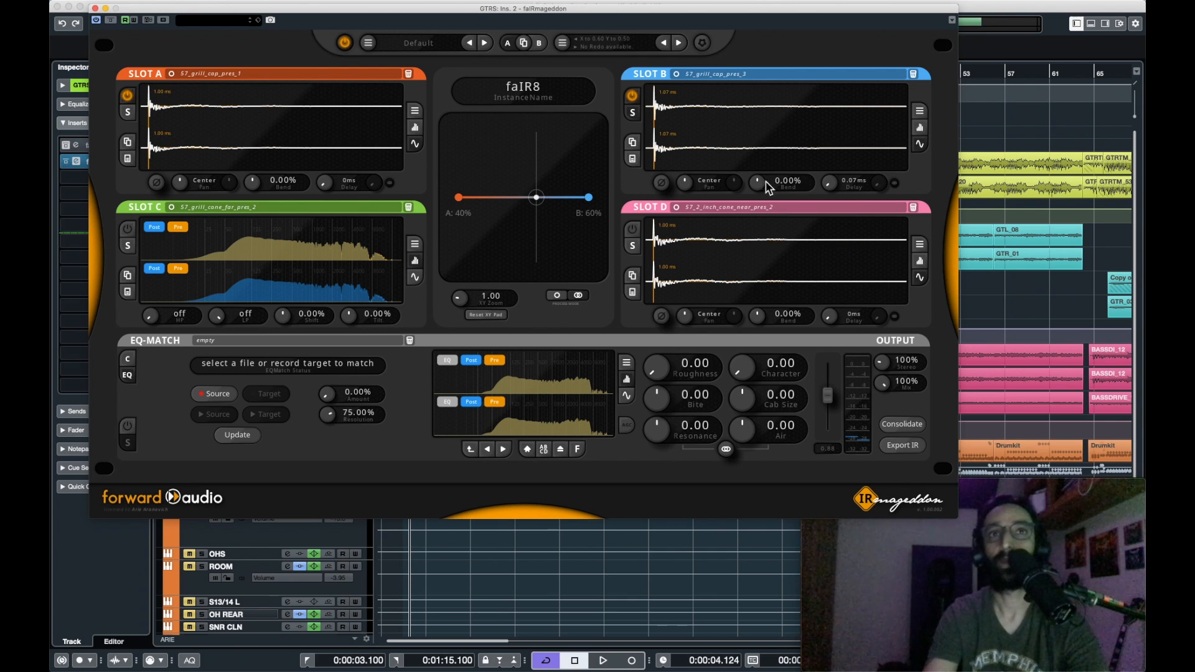
Audition Slot B's bend down to about -28% and reset it to 0%.
{"action": "key", "text": "space"}
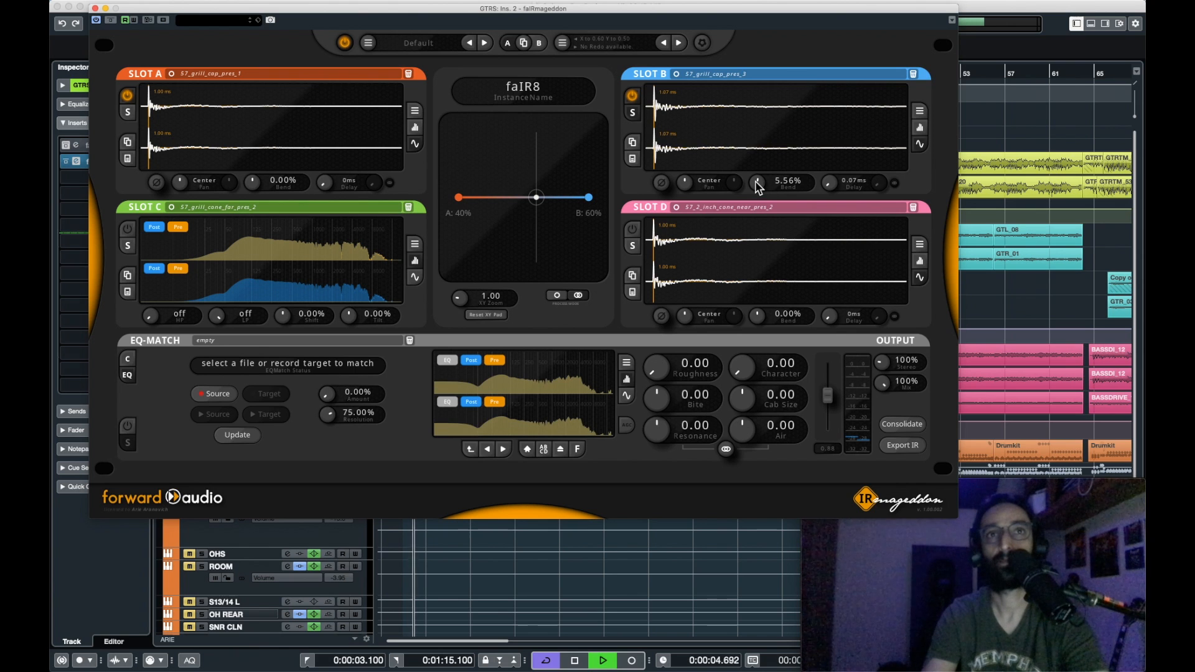
{"action": "left_click_drag", "start_coordinate": [754, 181], "coordinate": [755, 192]}
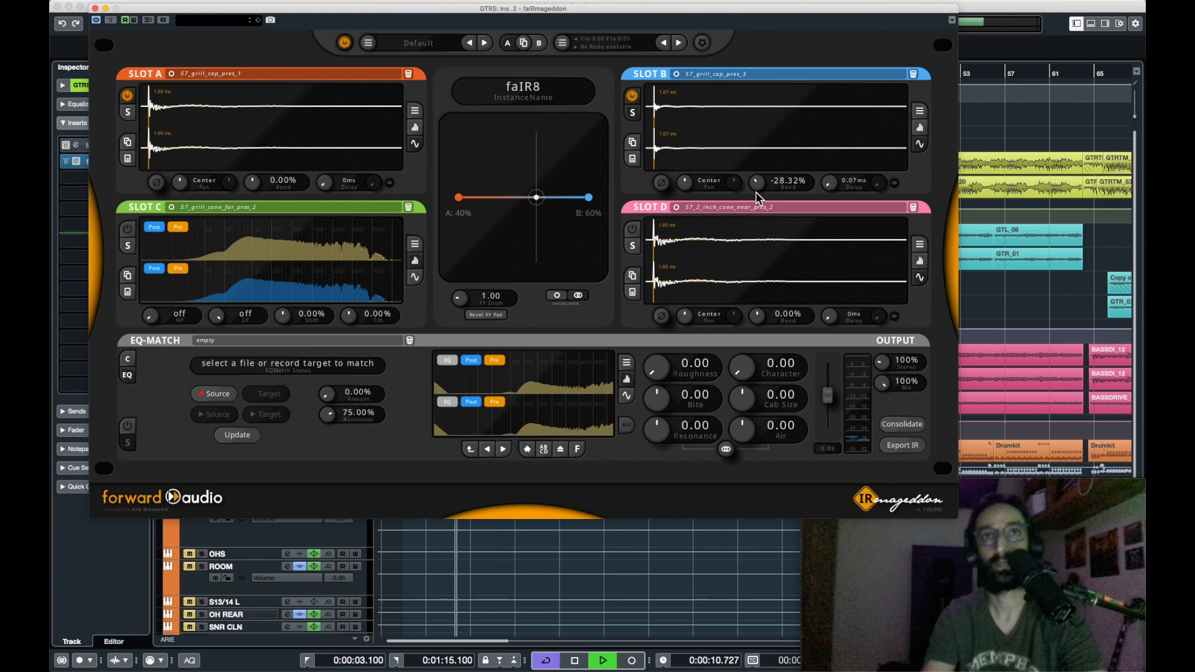
{"action": "key", "text": "space"}
{"action": "double_click", "coordinate": [756, 182]}
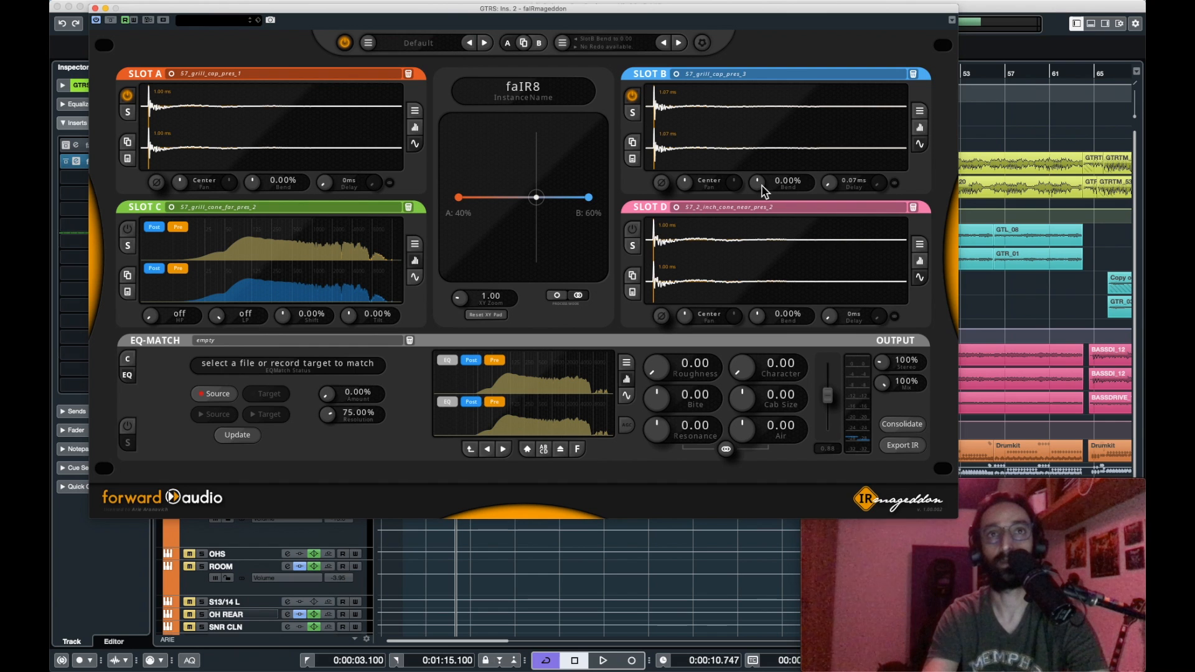
Set Slot B's bend to 0.51% during playback.
{"action": "key", "text": "space"}
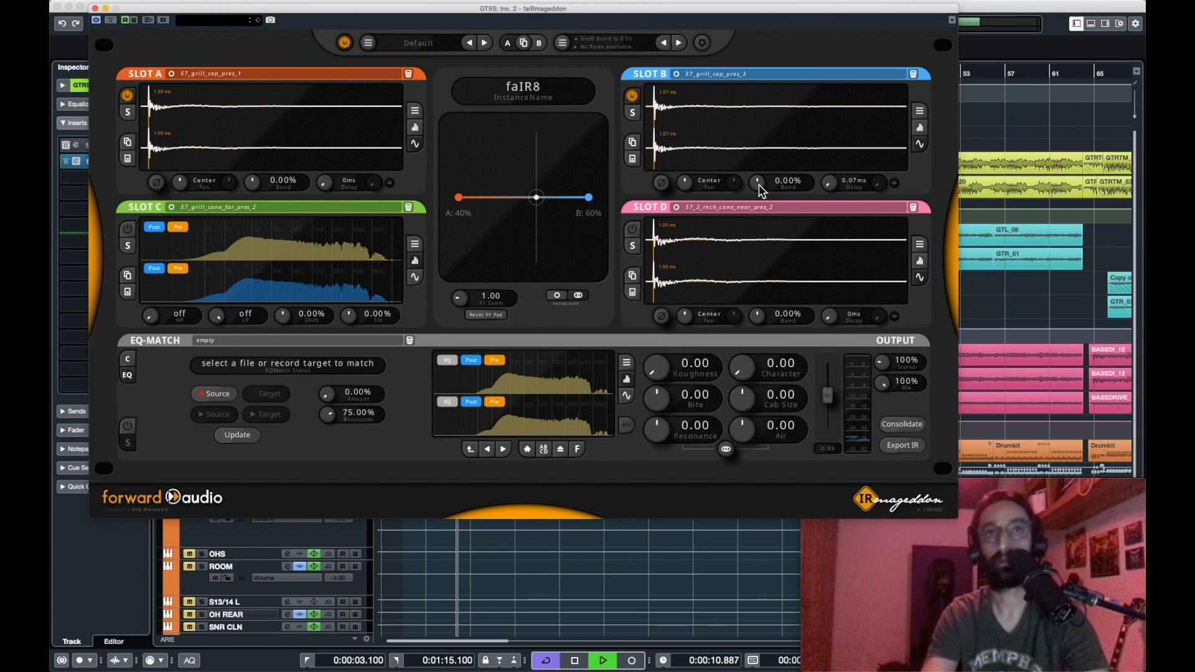
{"action": "left_click_drag", "start_coordinate": [758, 186], "coordinate": [756, 184]}
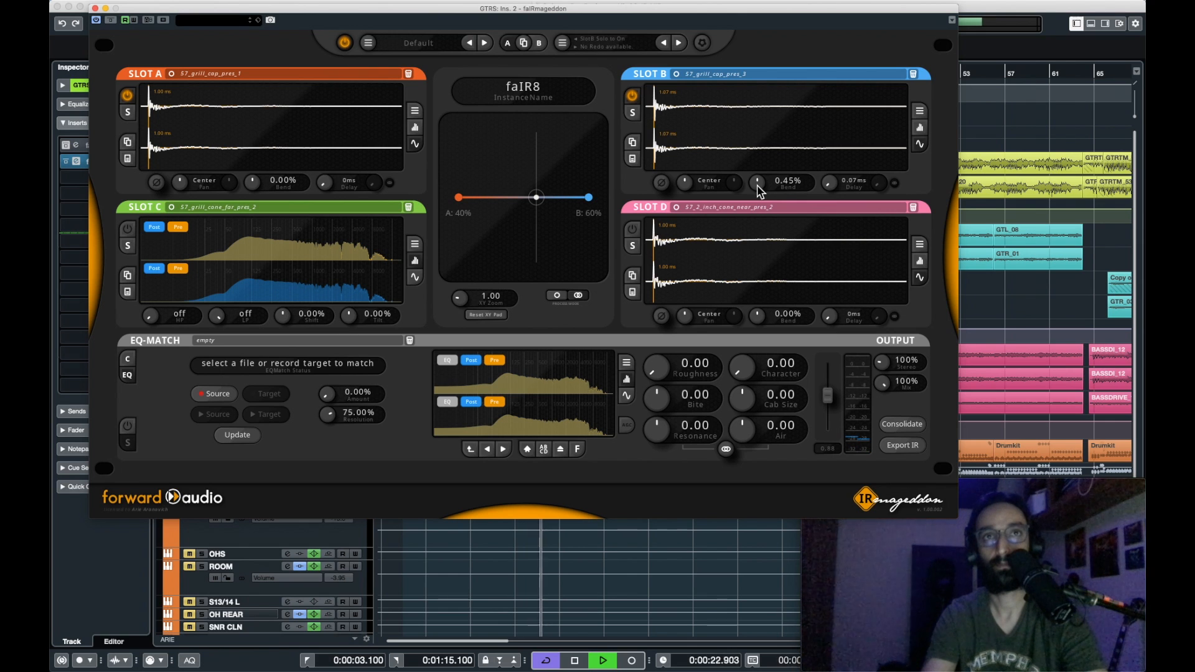
{"action": "double_click", "coordinate": [757, 185]}
{"action": "left_click_drag", "start_coordinate": [757, 184], "coordinate": [756, 183]}
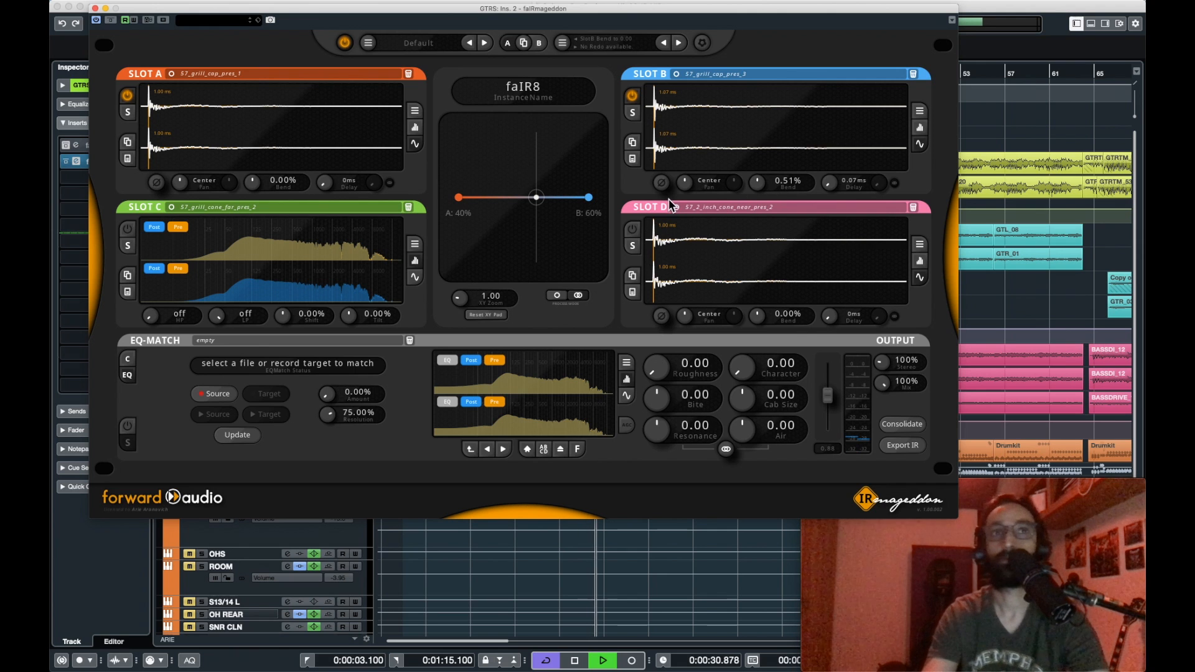
Compare the guitars with Slot B's polarity inverted, and restore normal polarity.
{"action": "left_click", "coordinate": [660, 184]}
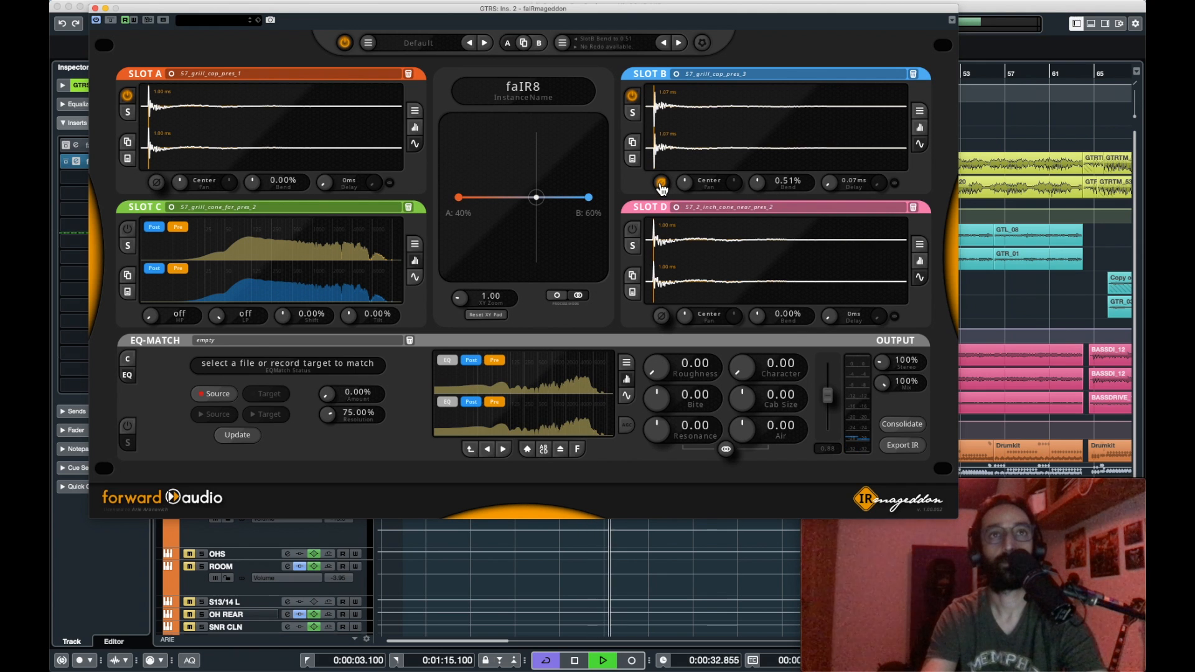
{"action": "left_click", "coordinate": [661, 184]}
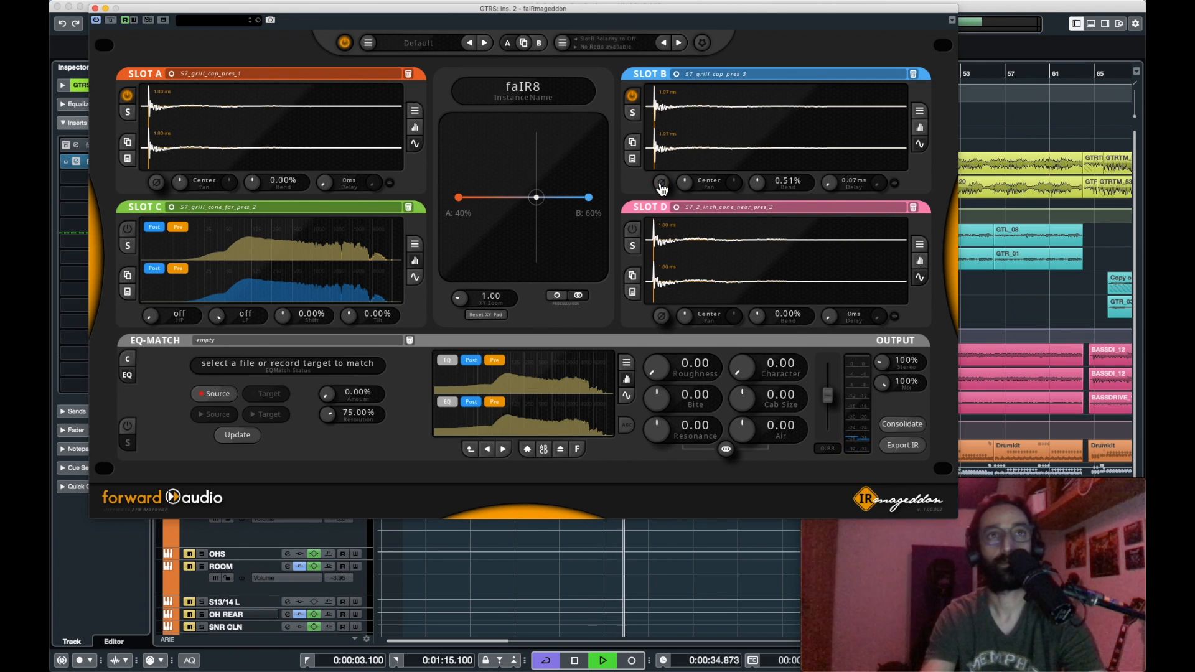
{"action": "key", "text": "space"}
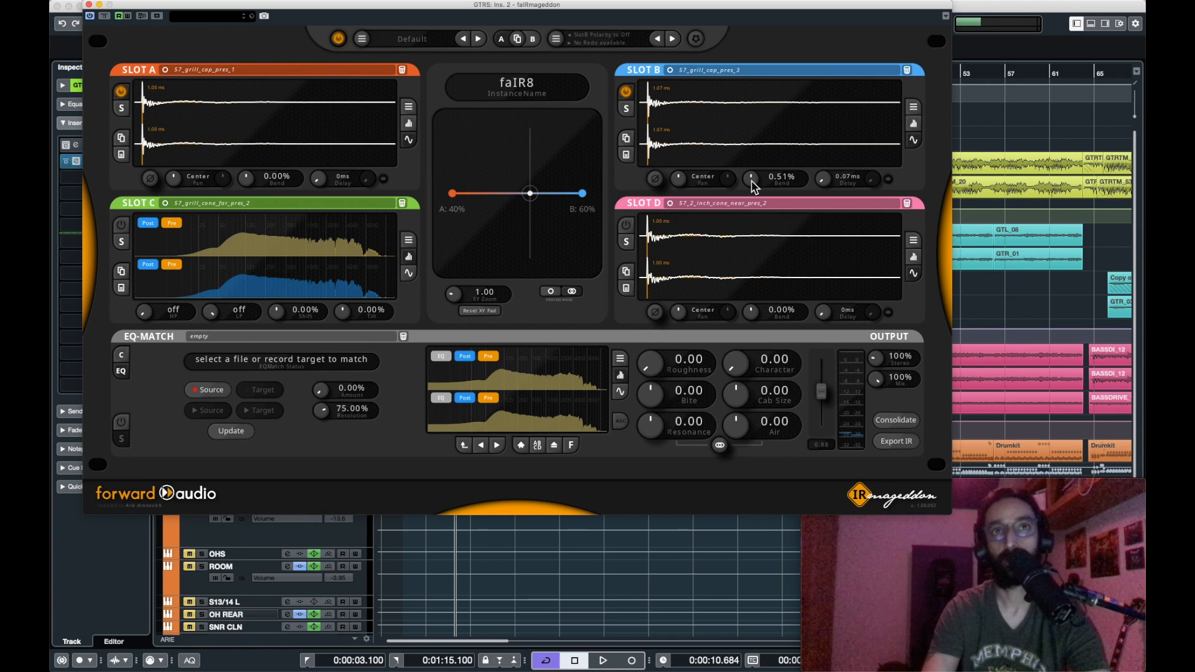
Reset Slot B's bend to 0% to compare the tone during playback, and undo the reset.
{"action": "double_click", "coordinate": [826, 181]}
{"action": "key", "text": "space"}
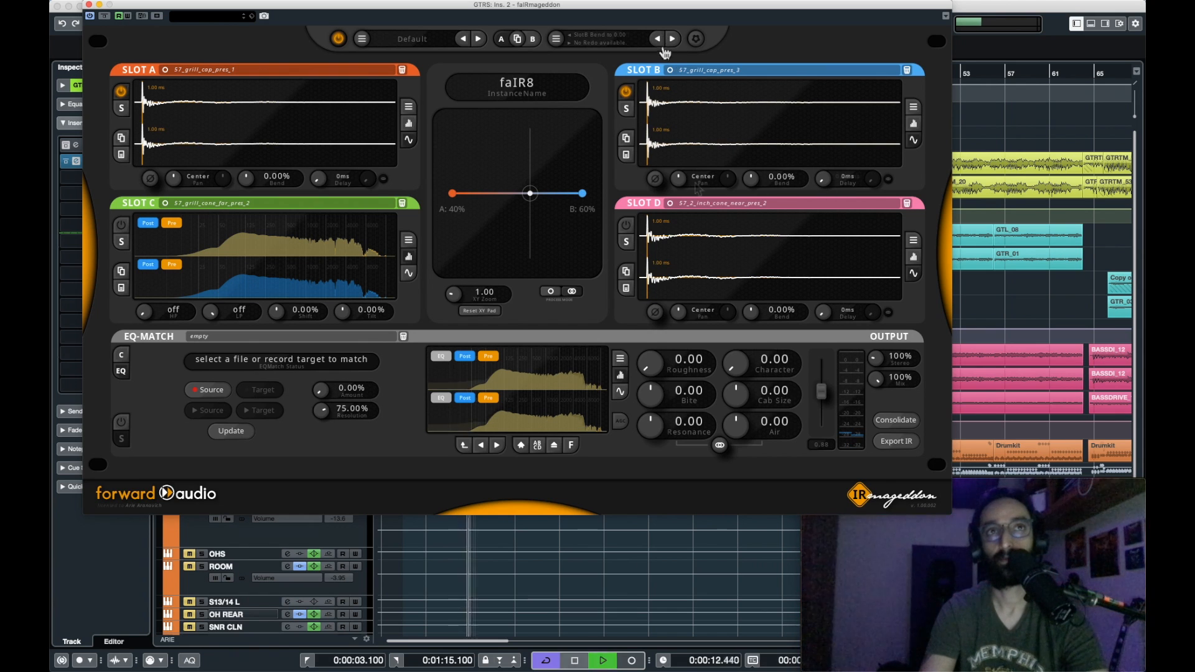
{"action": "left_click", "coordinate": [657, 39]}
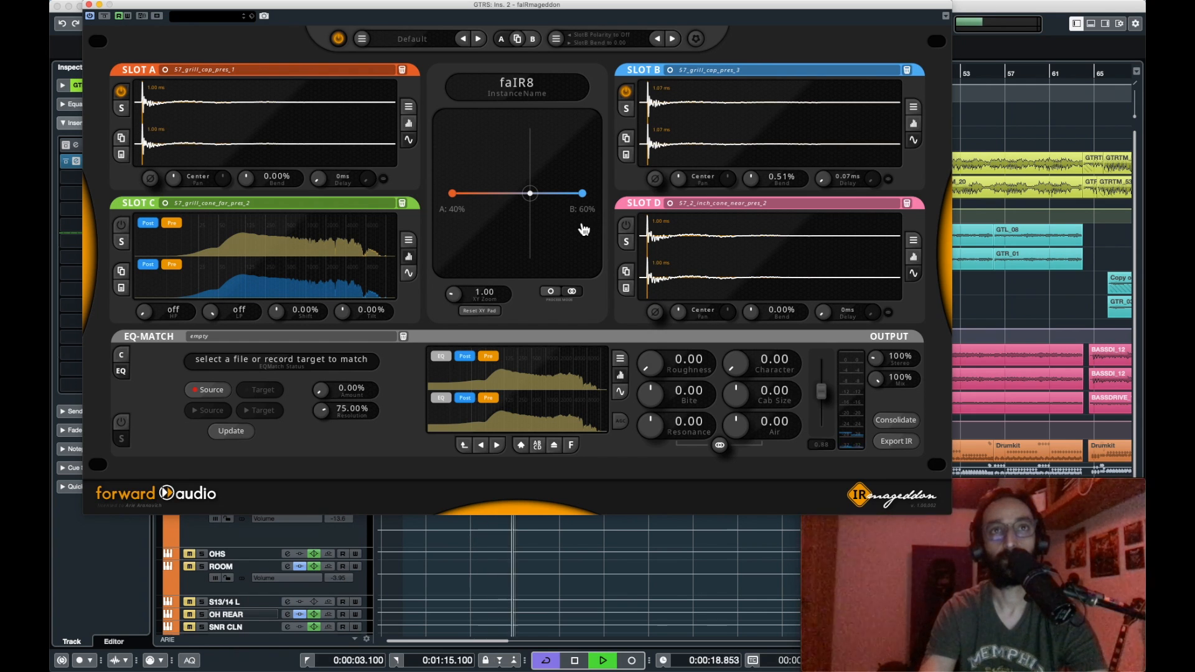
{"action": "key", "text": "space"}
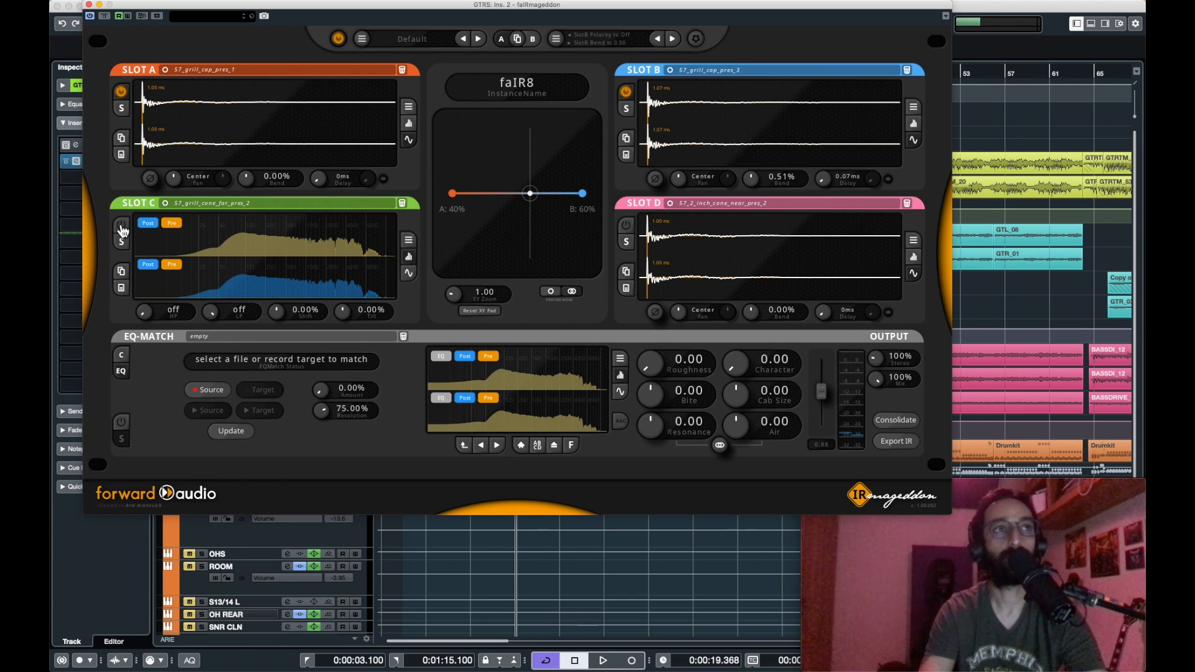
Power Slot C on, audition it soloed, and set the blend to A 30%, B 30% and C 40%.
{"action": "left_click", "coordinate": [122, 227]}
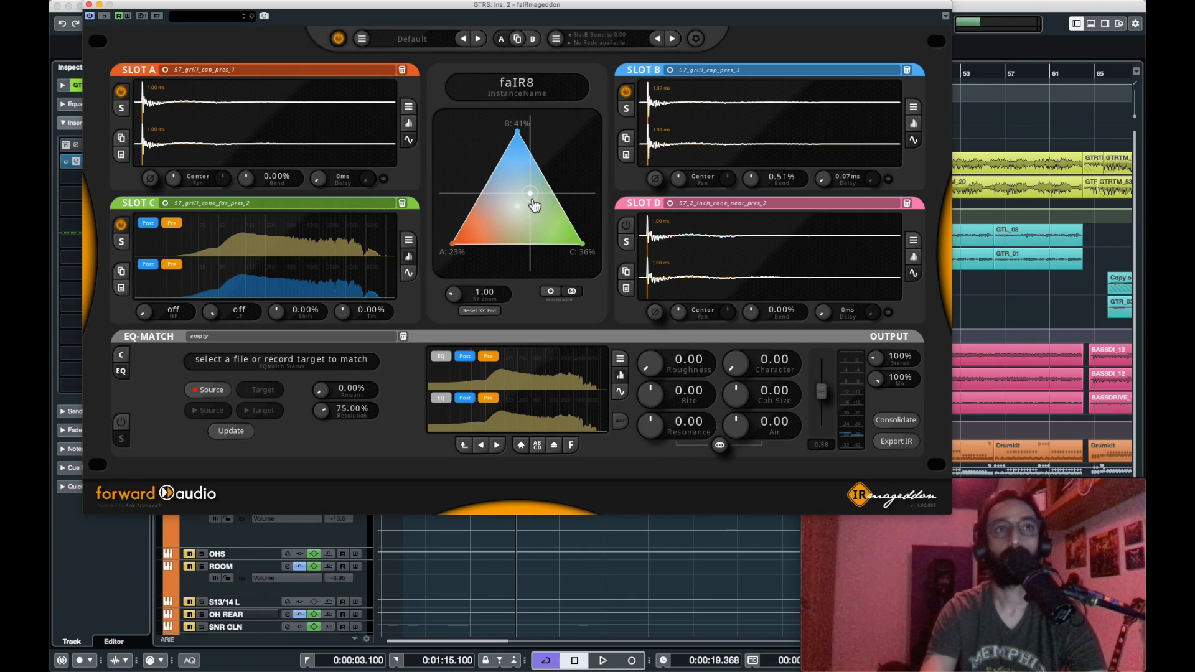
{"action": "key", "text": "space"}
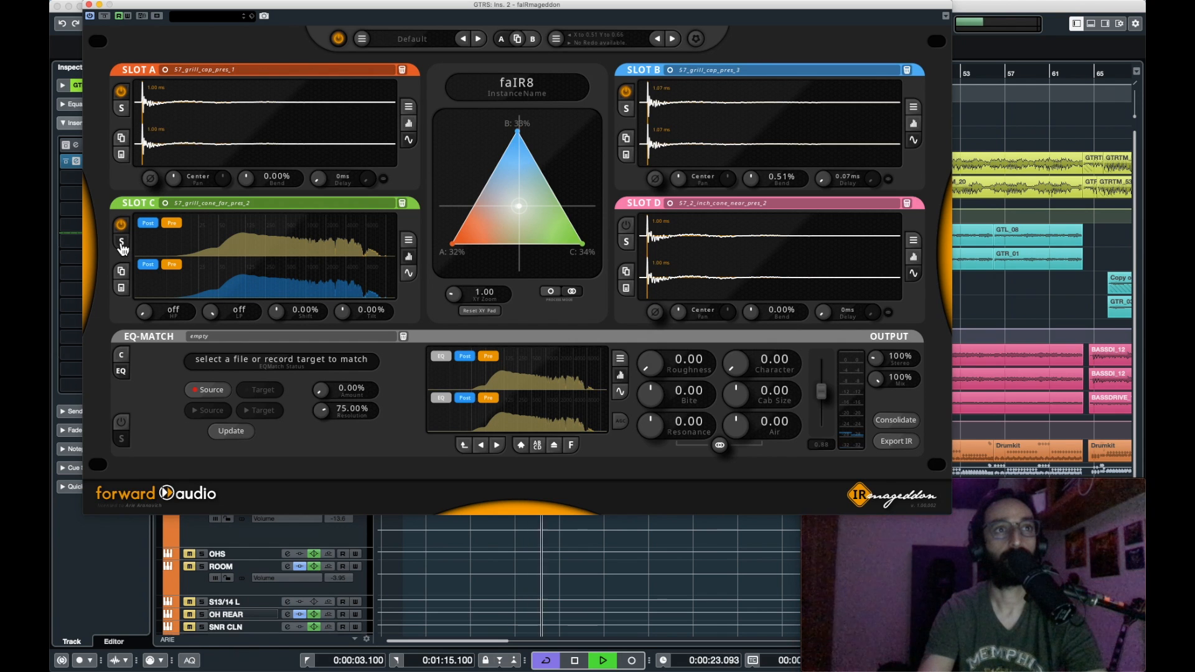
{"action": "left_click", "coordinate": [122, 242]}
{"action": "mouse_move", "coordinate": [525, 216]}
{"action": "left_mouse_down"}
{"action": "mouse_move", "coordinate": [532, 177]}
{"action": "mouse_move", "coordinate": [546, 187]}
{"action": "mouse_move", "coordinate": [550, 232]}
{"action": "mouse_move", "coordinate": [572, 235]}
{"action": "mouse_move", "coordinate": [483, 236]}
{"action": "mouse_move", "coordinate": [534, 220]}
{"action": "mouse_move", "coordinate": [571, 245]}
{"action": "mouse_move", "coordinate": [527, 217]}
{"action": "left_mouse_up"}
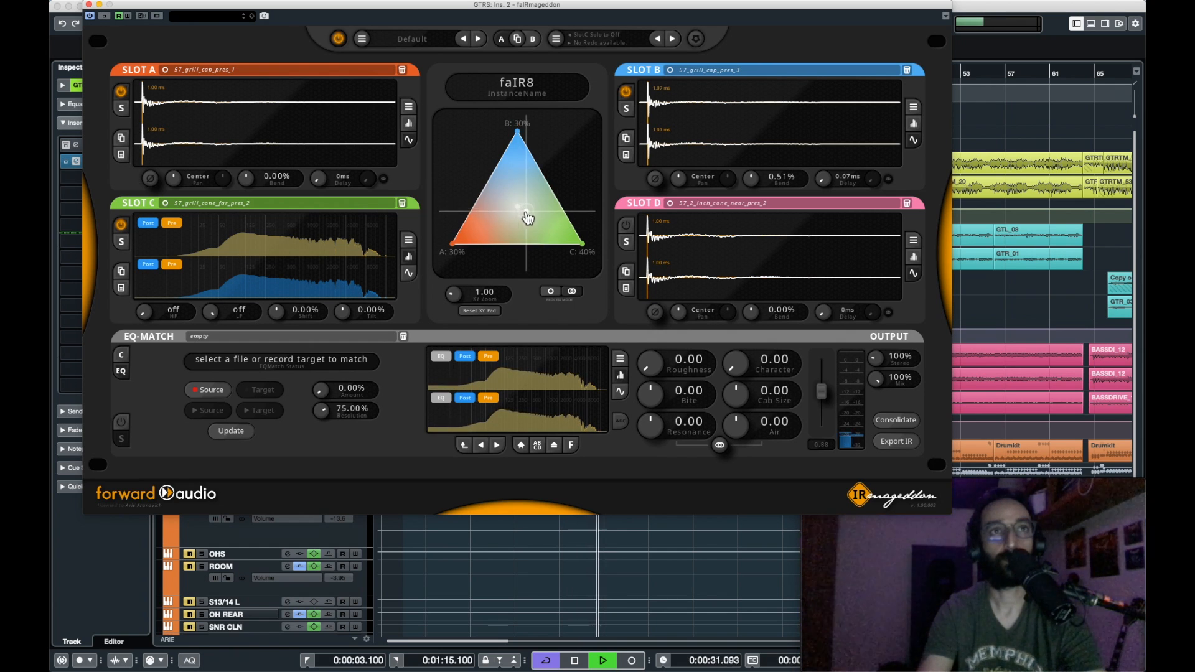
{"action": "left_click", "coordinate": [122, 241]}
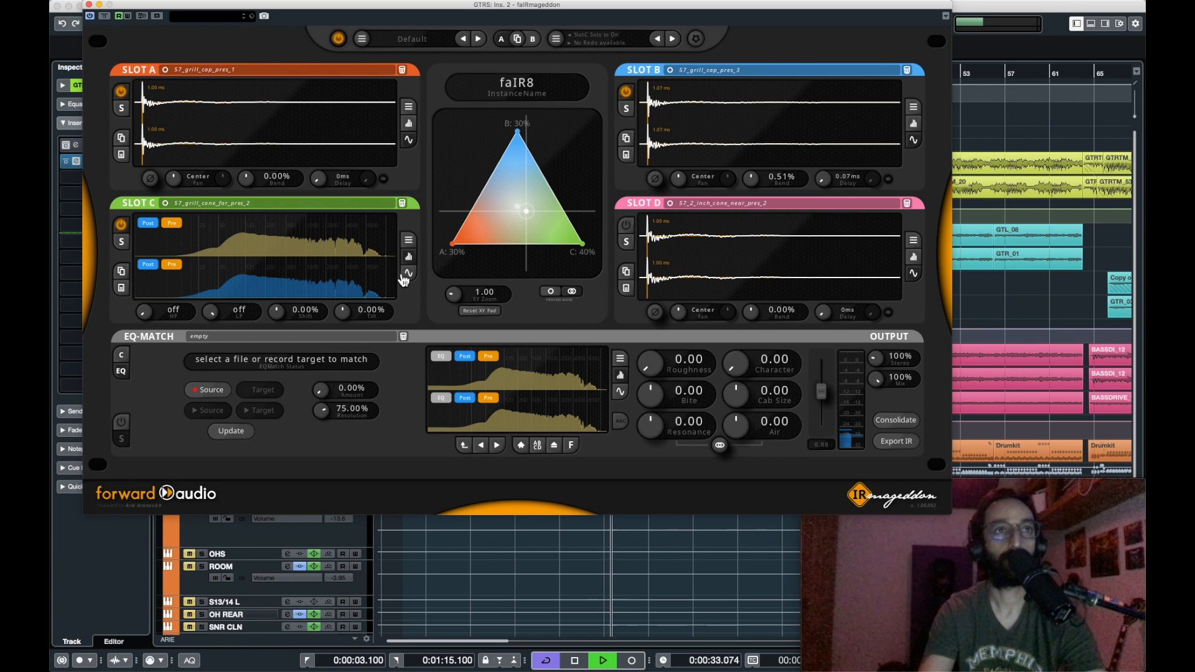
Invert Slot C's polarity in its waveform view and set the blend to A 32%, B 27% and C 42%.
{"action": "left_click", "coordinate": [408, 272]}
{"action": "left_click", "coordinate": [149, 311]}
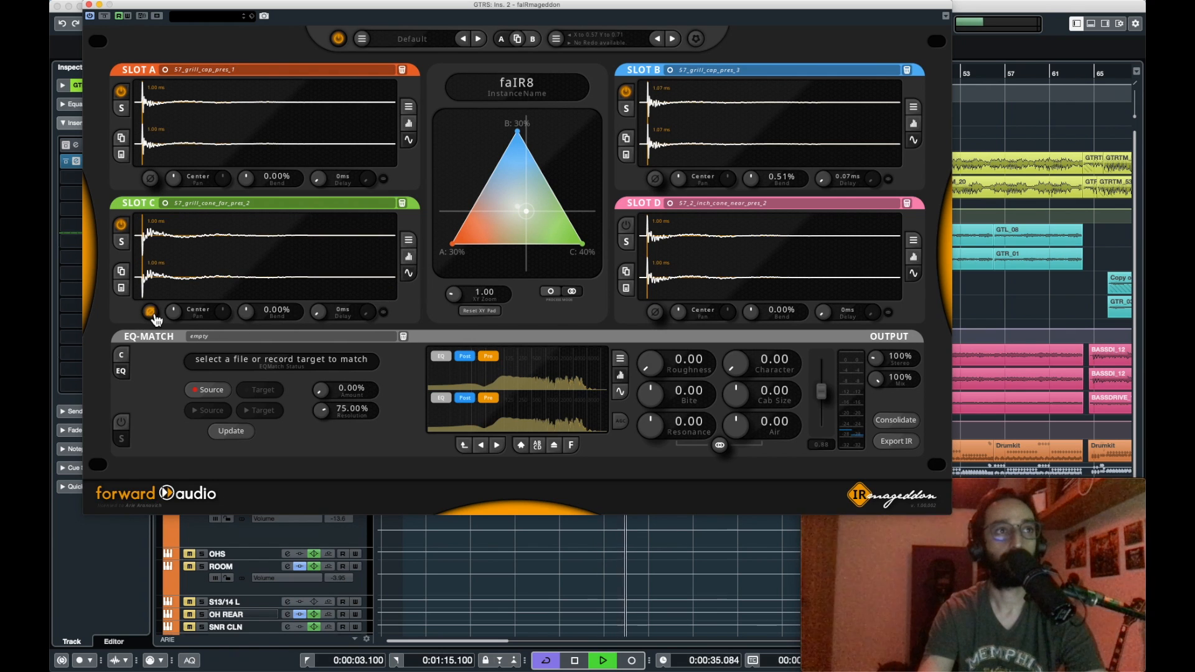
{"action": "left_click_drag", "start_coordinate": [527, 212], "coordinate": [527, 219]}
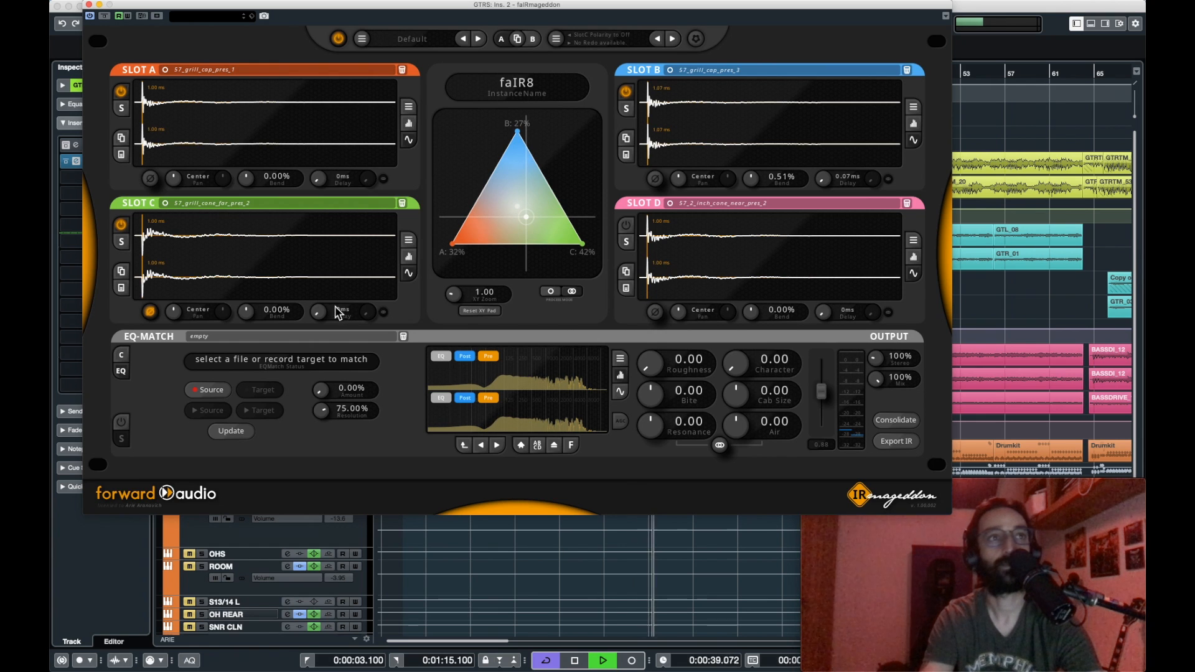
Lower Slot C's bend to -1.10% while the guitars play.
{"action": "left_click_drag", "start_coordinate": [320, 315], "coordinate": [319, 315]}
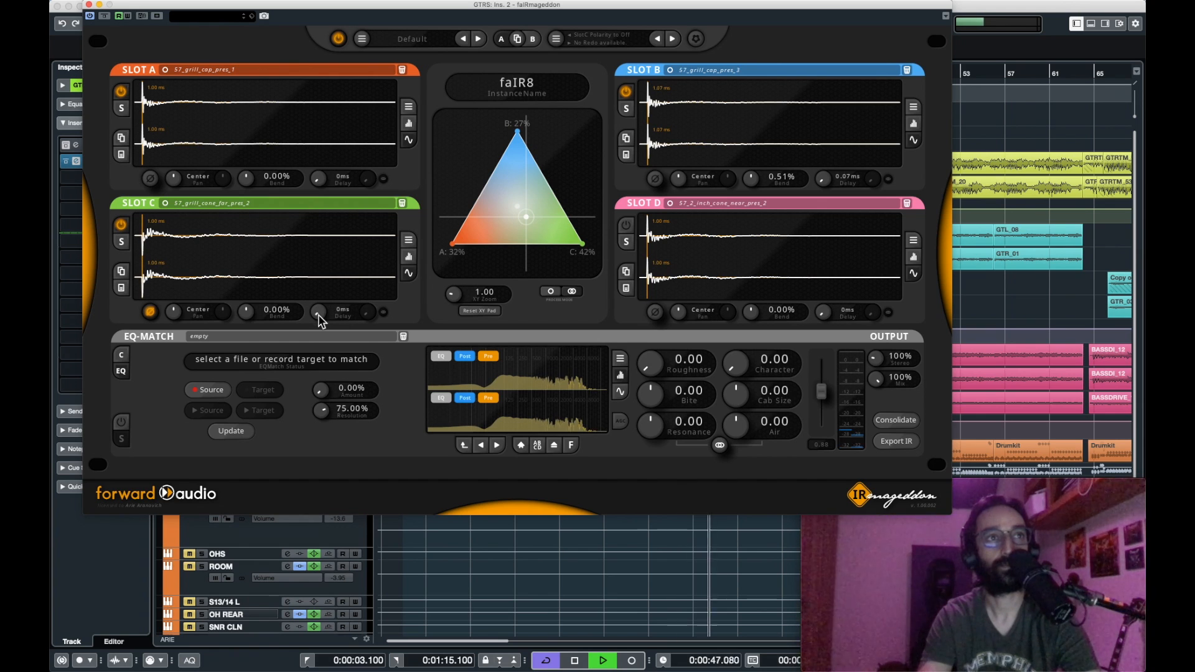
{"action": "scroll", "coordinate": [251, 314], "scroll_direction": "up", "scroll_amount": 3}
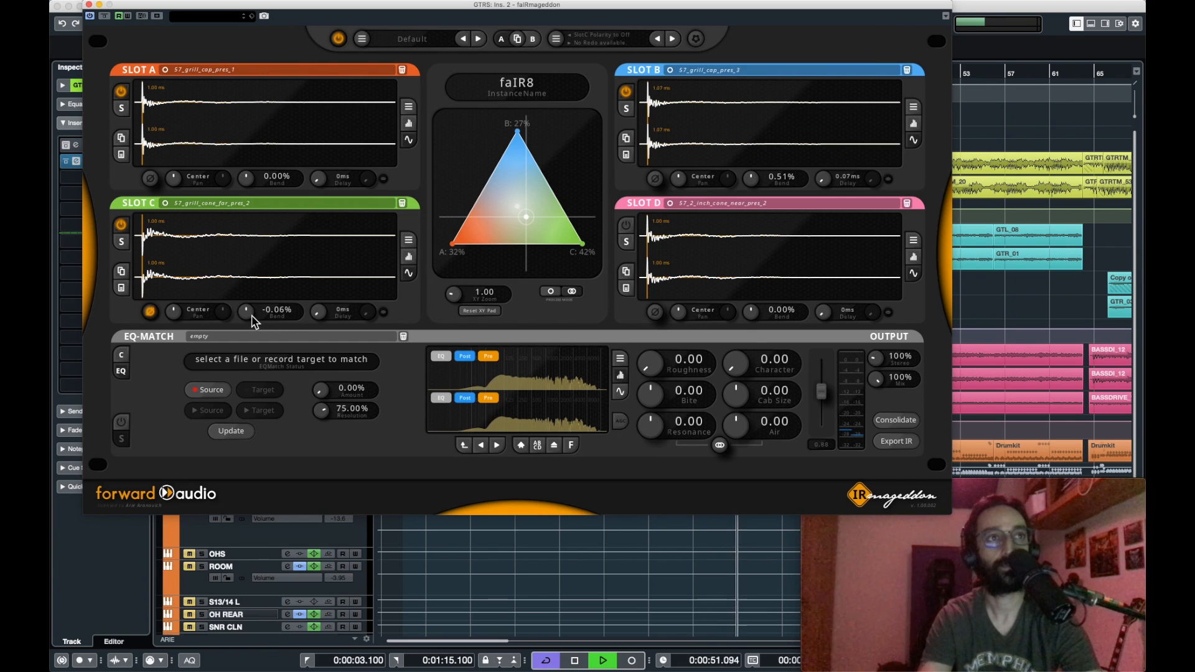
{"action": "scroll", "coordinate": [252, 315], "scroll_direction": "down", "scroll_amount": 6}
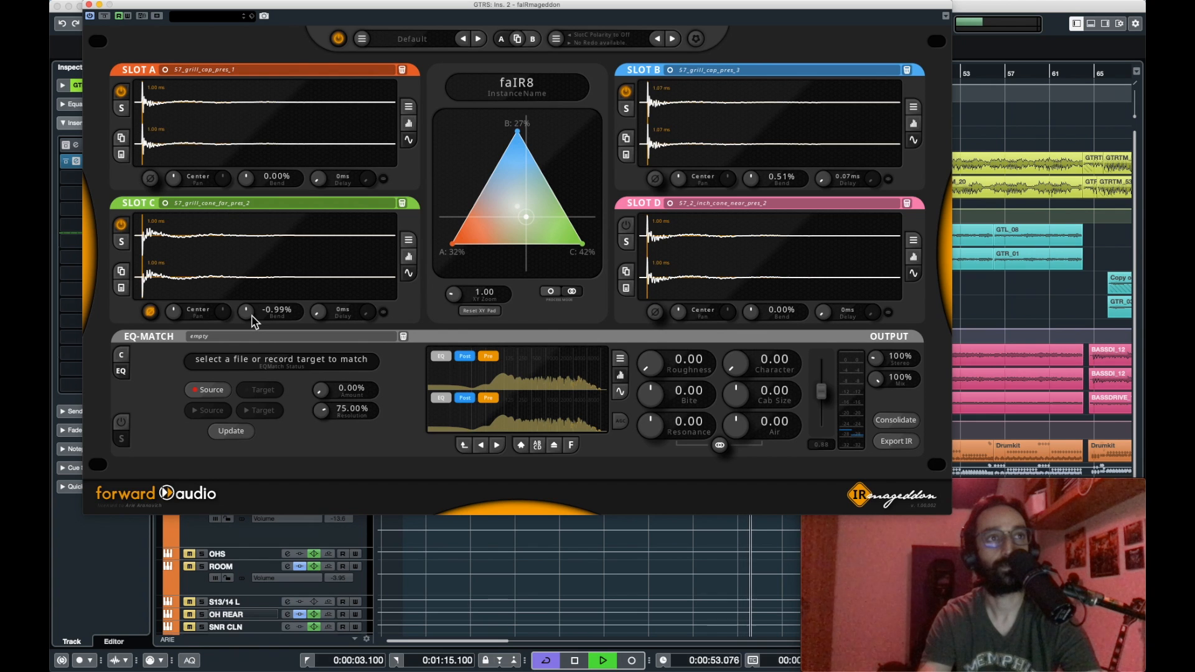
{"action": "scroll", "coordinate": [251, 314], "scroll_direction": "down", "scroll_amount": 1}
Restore Slot C's normal polarity and compare the guitar tone with the slot powered off and on.
{"action": "left_click", "coordinate": [151, 313]}
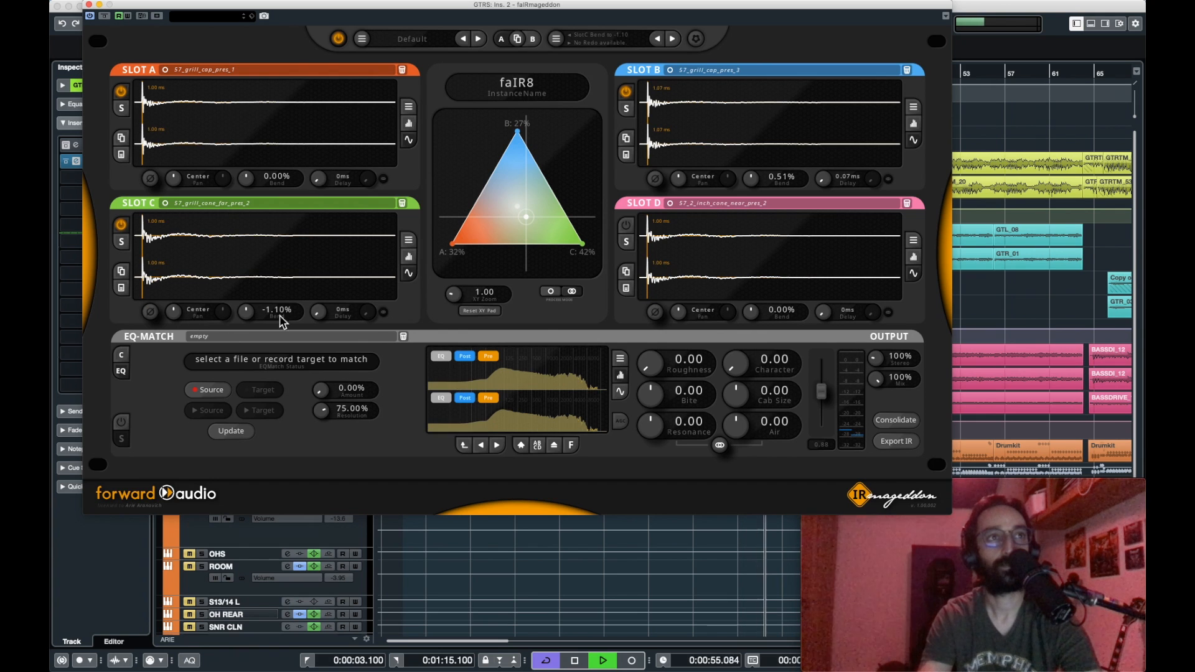
{"action": "left_click", "coordinate": [121, 226]}
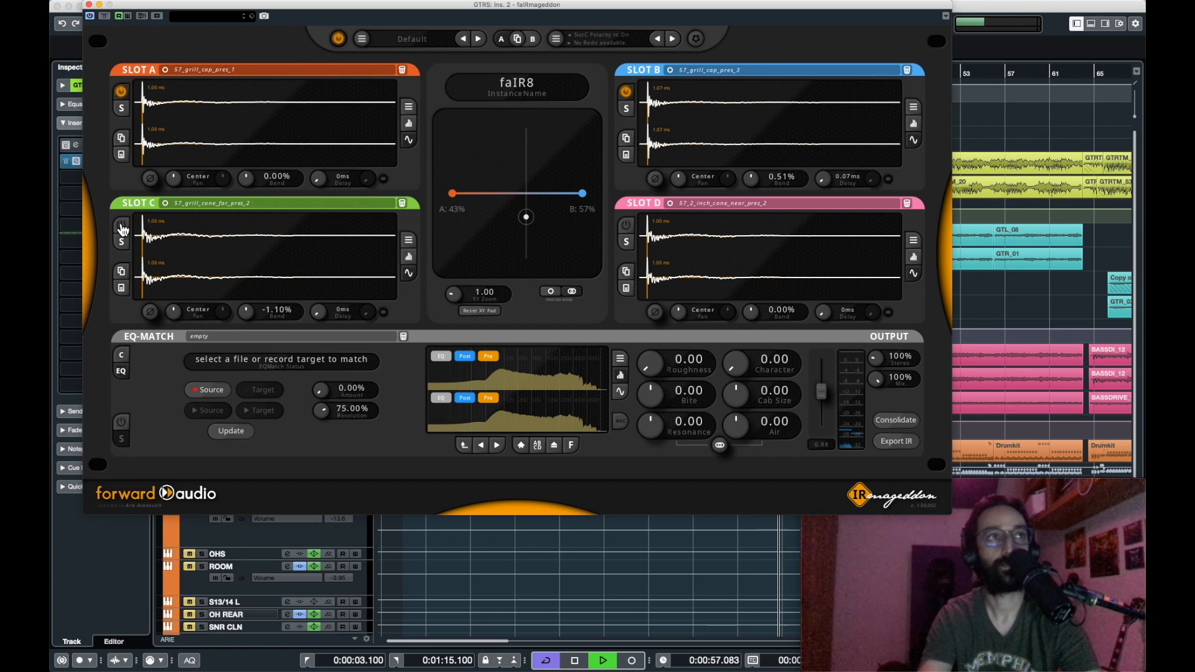
{"action": "left_click", "coordinate": [122, 227]}
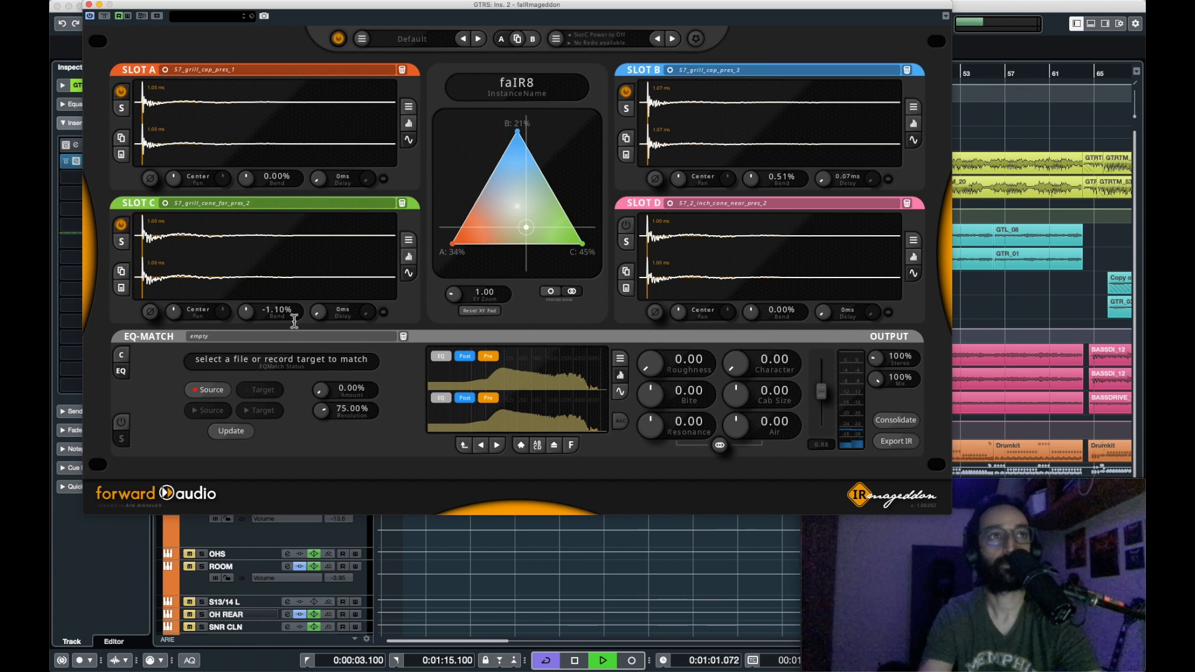
Set Slot C's bend to 0.77%, comparing with the slot bypassed, and set the blend to A 35%, B 35% and C 30%.
{"action": "double_click", "coordinate": [245, 312]}
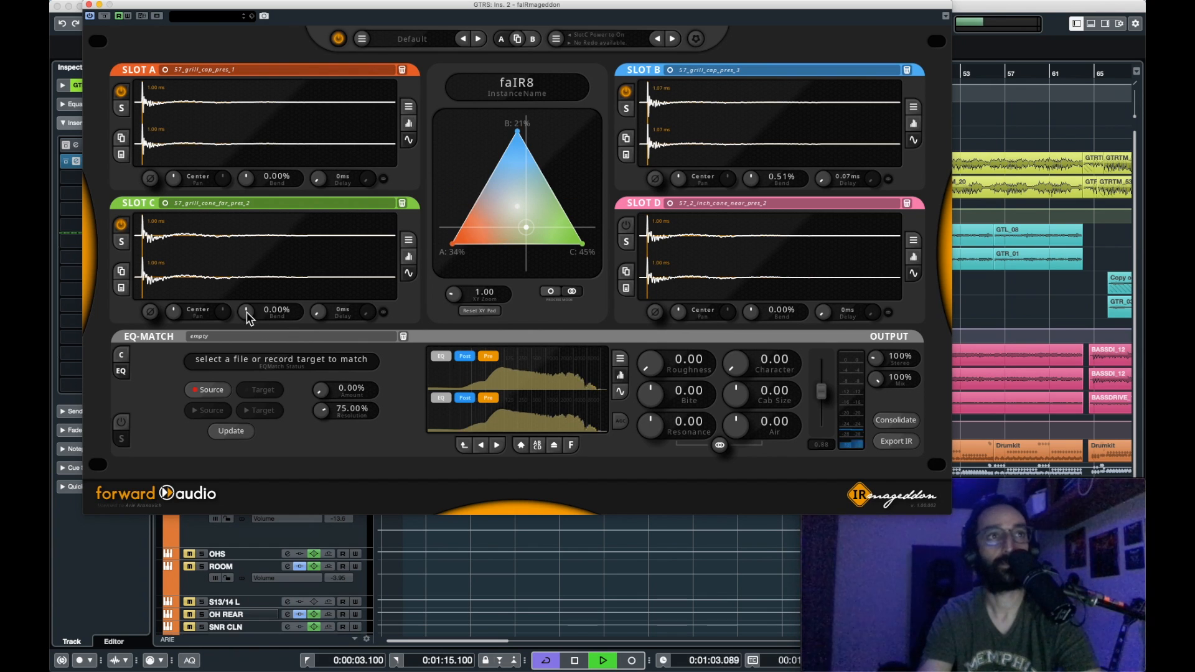
{"action": "left_click_drag", "start_coordinate": [247, 312], "coordinate": [247, 308]}
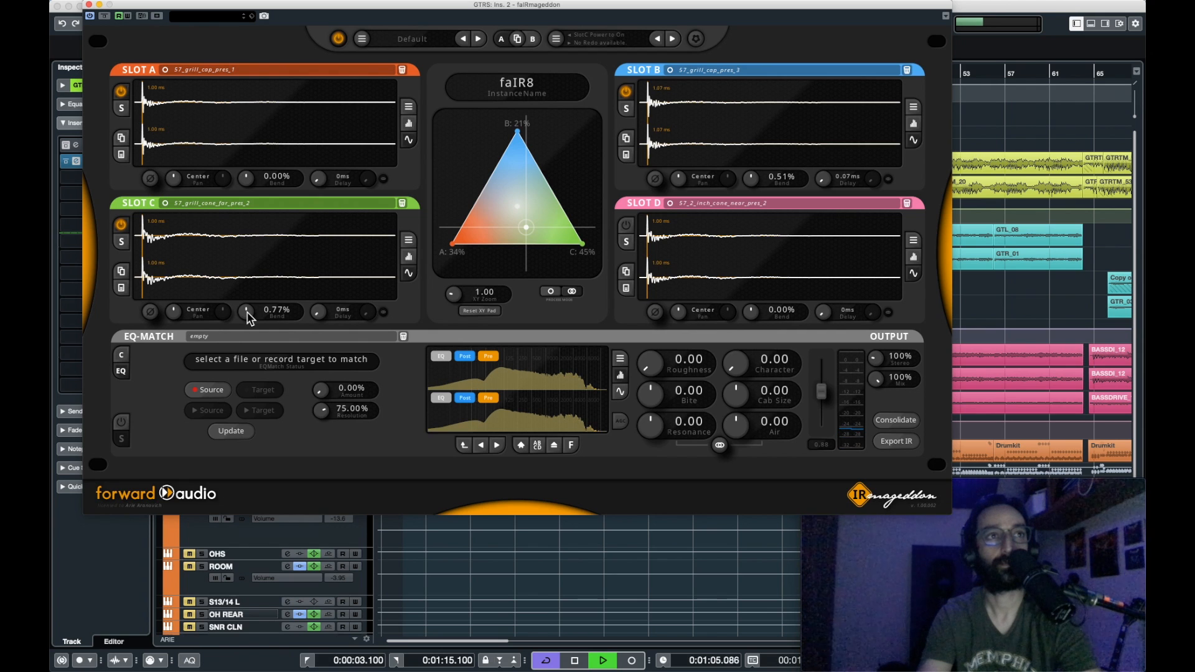
{"action": "left_click", "coordinate": [120, 228]}
{"action": "left_click", "coordinate": [121, 230]}
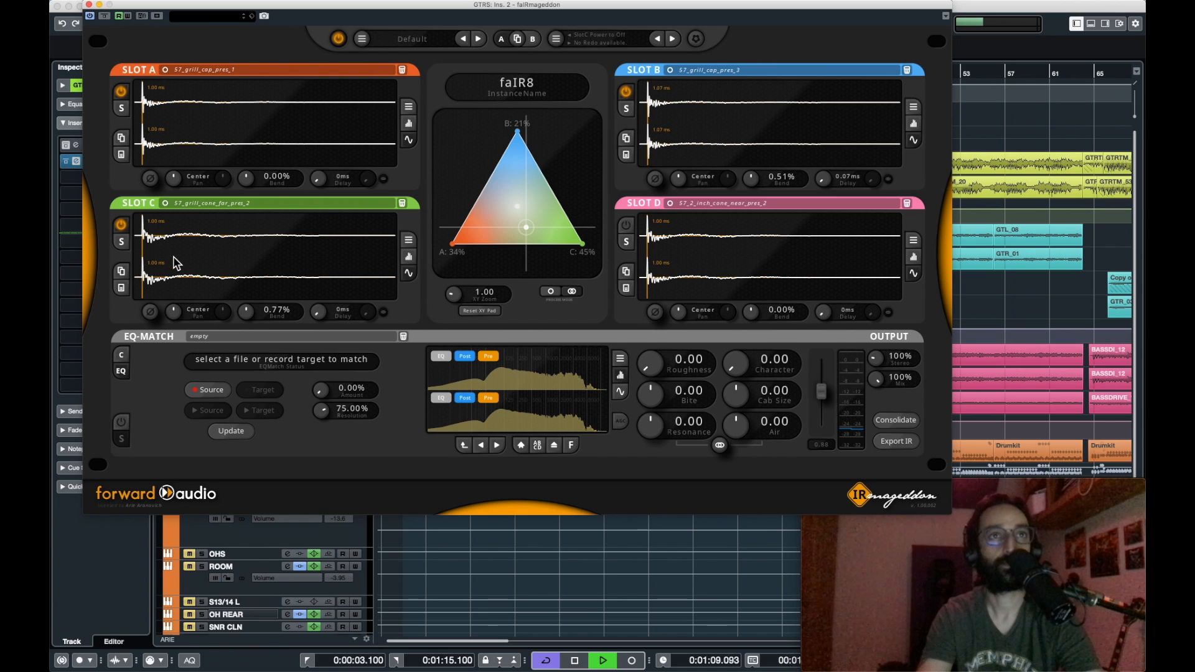
{"action": "left_click_drag", "start_coordinate": [526, 233], "coordinate": [514, 209]}
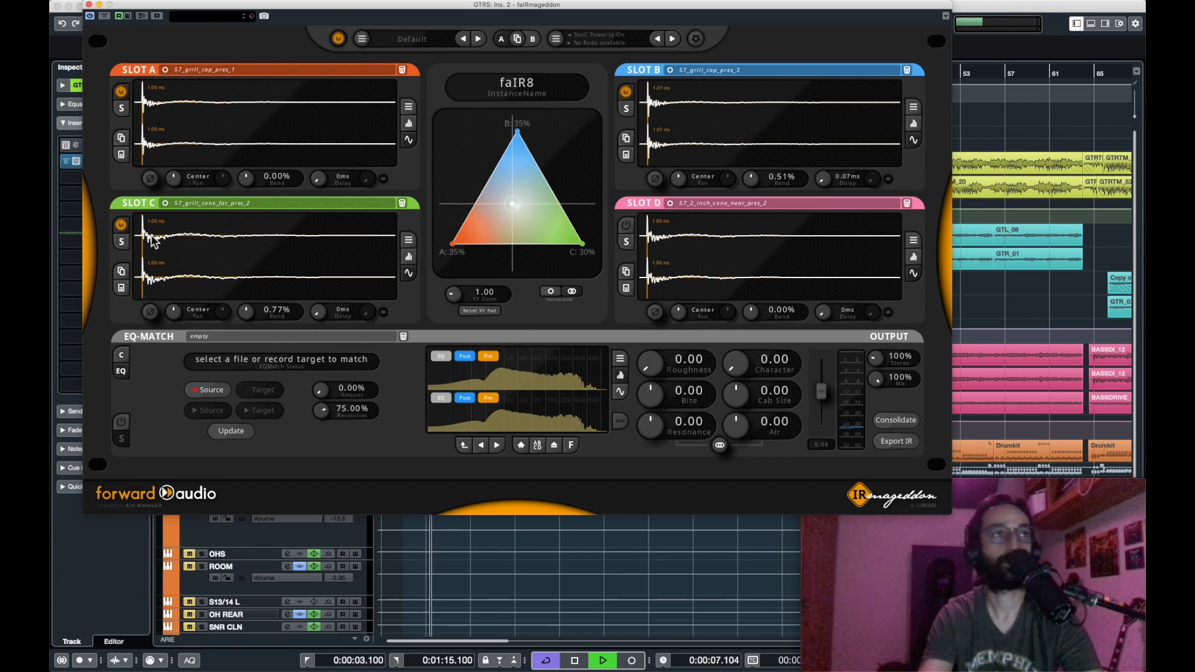
Audition Slot A alone, Slots A and B together, and all three slots together, with playback stopped between comparisons.
{"action": "left_click", "coordinate": [121, 224]}
{"action": "key", "text": "space"}
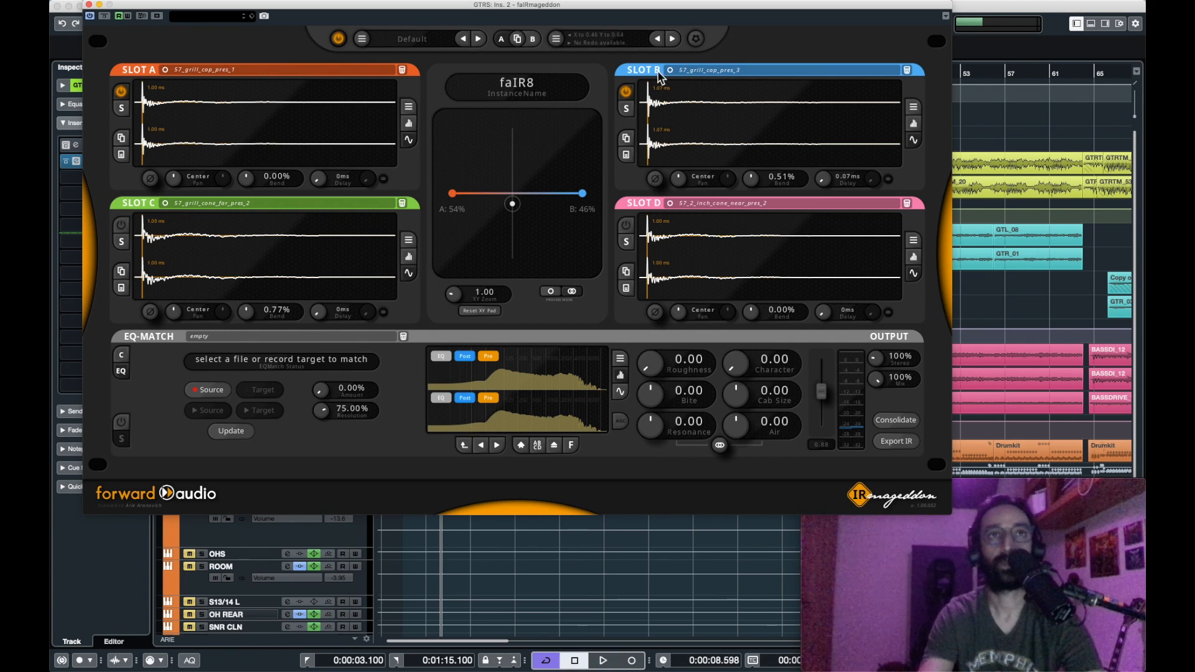
{"action": "left_click", "coordinate": [626, 92]}
{"action": "key", "text": "space"}
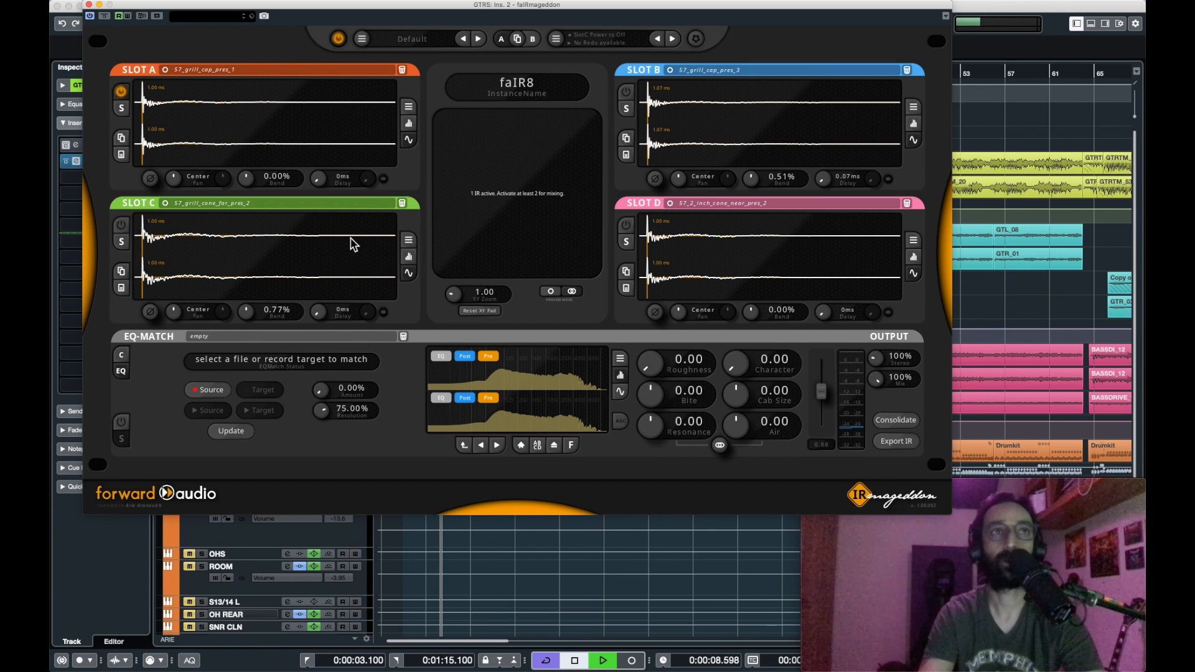
{"action": "key", "text": "space"}
{"action": "left_click", "coordinate": [626, 93]}
{"action": "key", "text": "space"}
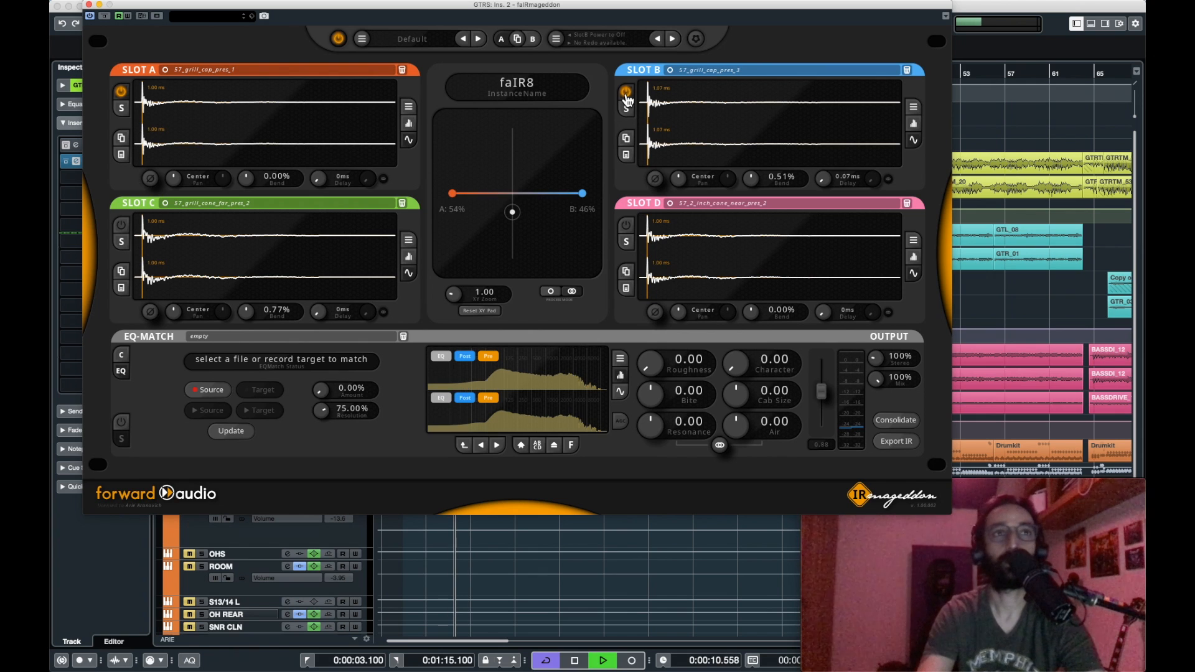
{"action": "key", "text": "space"}
{"action": "left_click", "coordinate": [120, 227]}
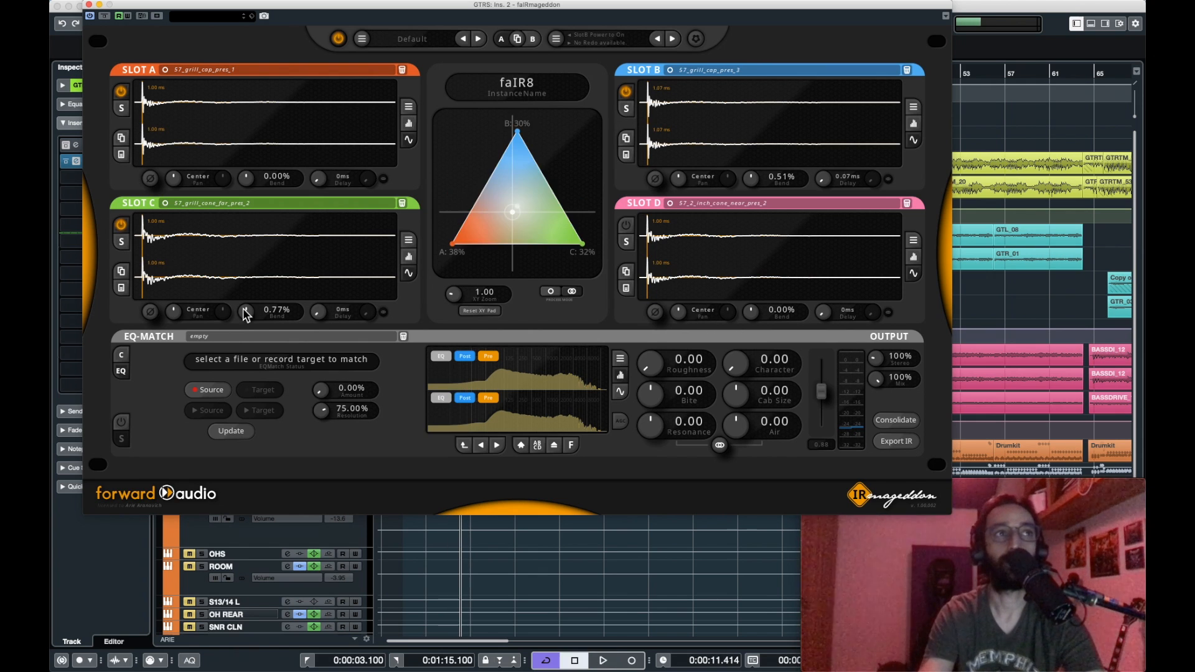
{"action": "key", "text": "space"}
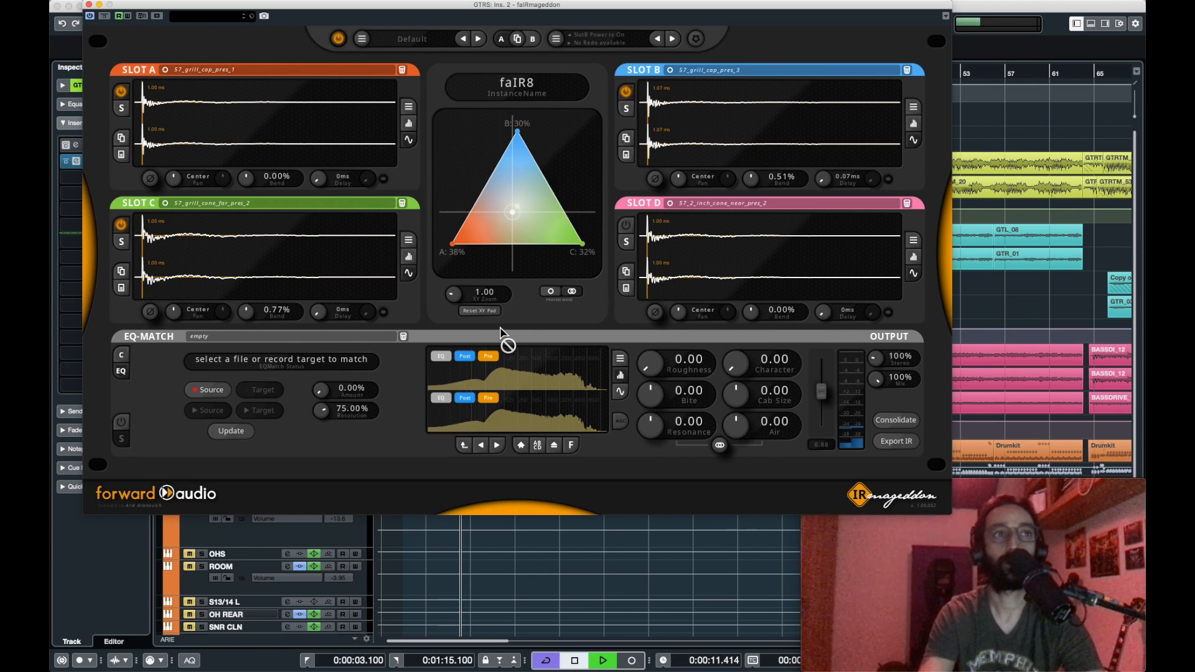
{"action": "key", "text": "space"}
Switch Slots C and D to their frequency spectrum views and power Slot D on.
{"action": "left_click", "coordinate": [408, 257]}
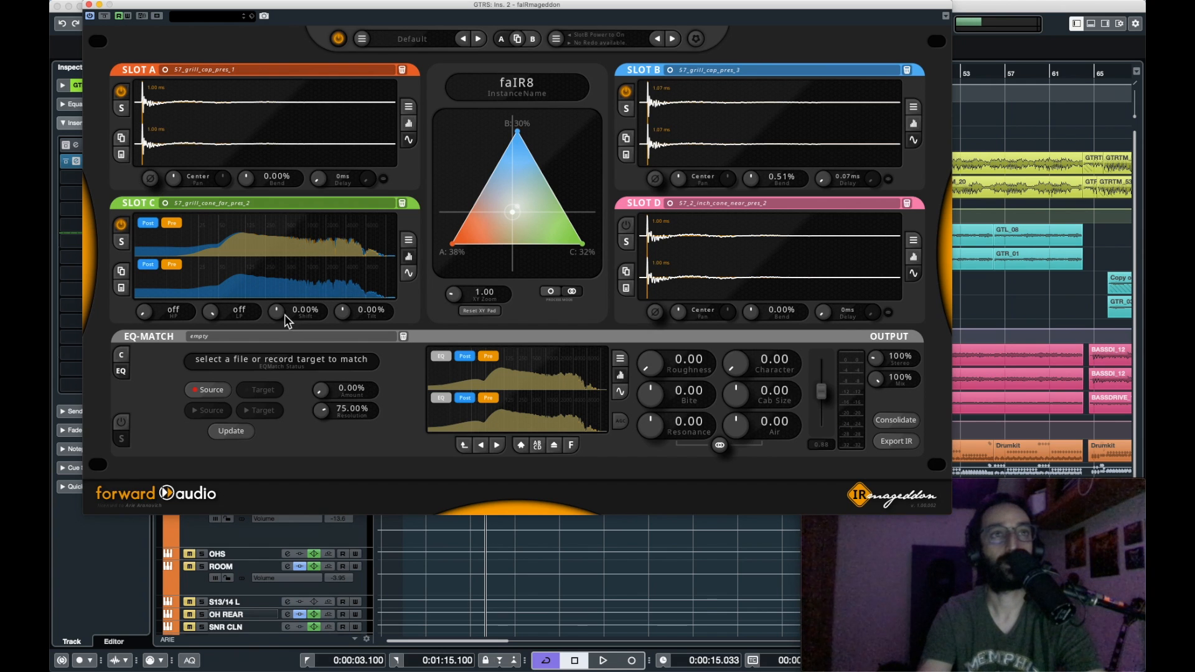
{"action": "left_click", "coordinate": [627, 226]}
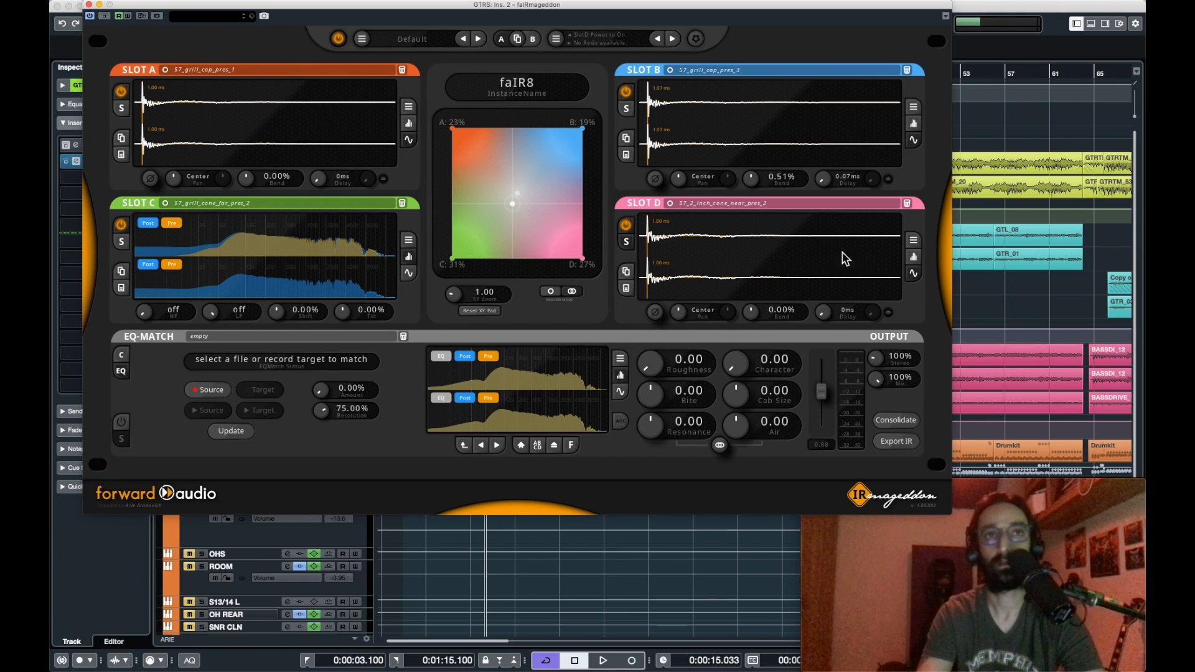
{"action": "left_click", "coordinate": [912, 260]}
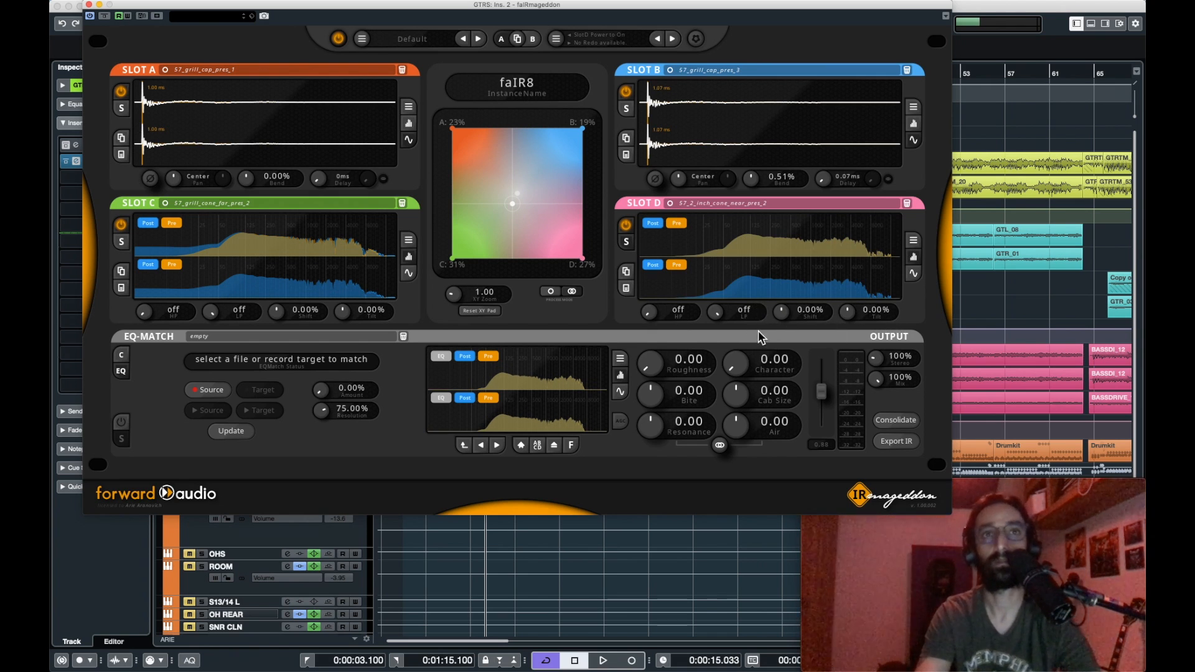
Set Slot D's frequency shift to 0.28% and its tilt to -26.07% while listening, and stop playback.
{"action": "key", "text": "space"}
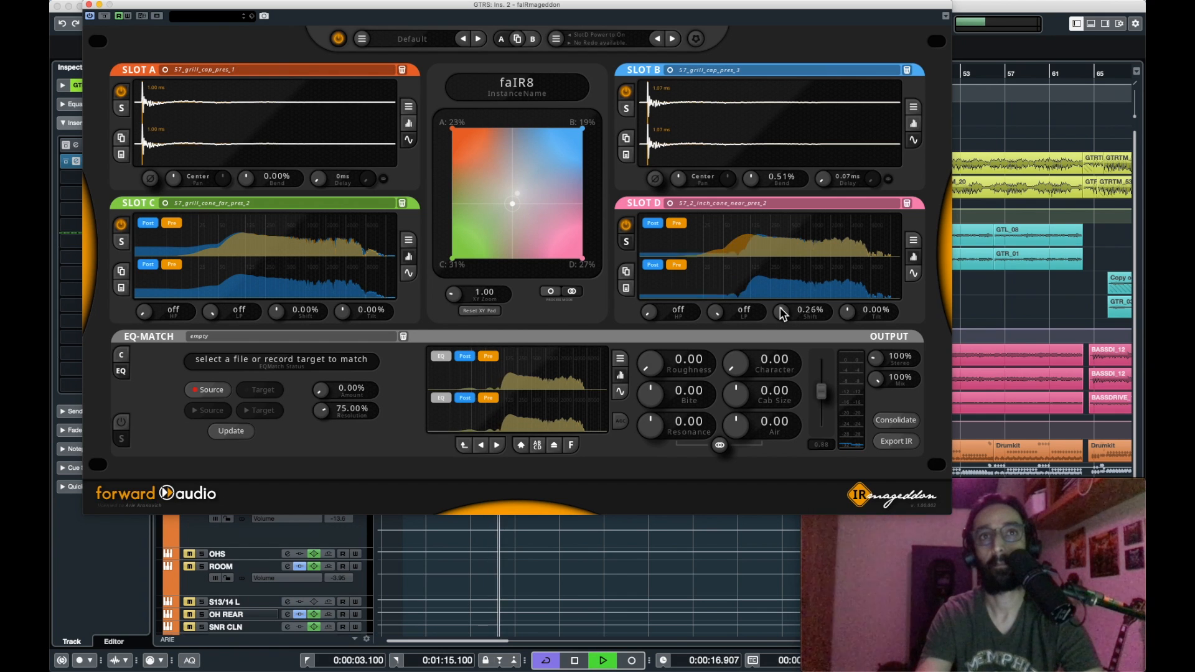
{"action": "left_click_drag", "start_coordinate": [783, 317], "coordinate": [838, 365]}
{"action": "key", "text": "space"}
{"action": "key", "text": "space"}
{"action": "mouse_move", "coordinate": [851, 322]}
{"action": "left_mouse_down"}
{"action": "mouse_move", "coordinate": [849, 300]}
{"action": "mouse_move", "coordinate": [849, 314]}
{"action": "left_mouse_up"}
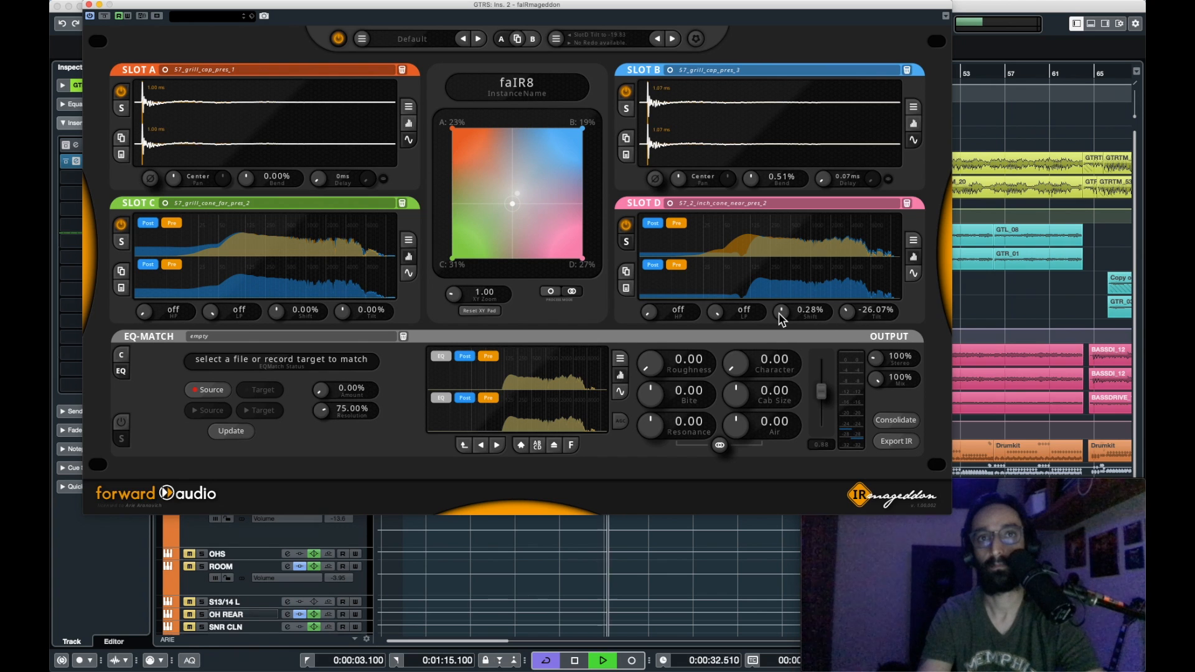
{"action": "key", "text": "space"}
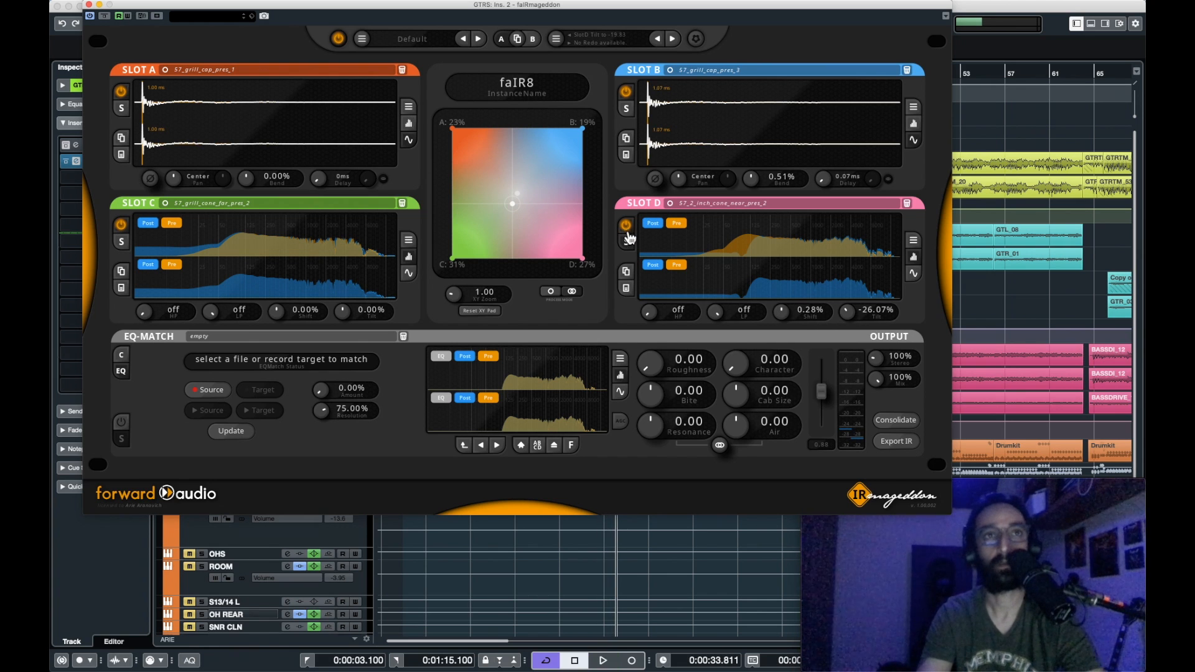
Resume playback, invert Slot D's polarity and set the blend to A 23%, B 25%, C 25% and D 27%.
{"action": "key", "text": "space"}
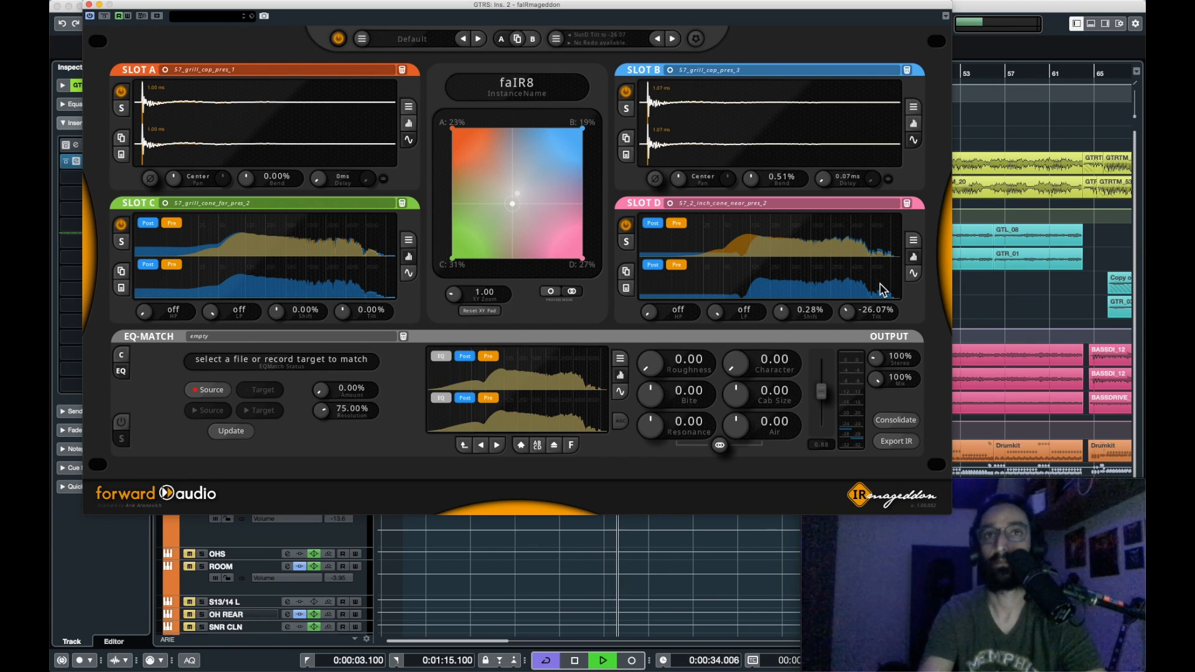
{"action": "mouse_move", "coordinate": [512, 203]}
{"action": "left_mouse_down"}
{"action": "mouse_move", "coordinate": [550, 165]}
{"action": "mouse_move", "coordinate": [522, 188]}
{"action": "left_mouse_up"}
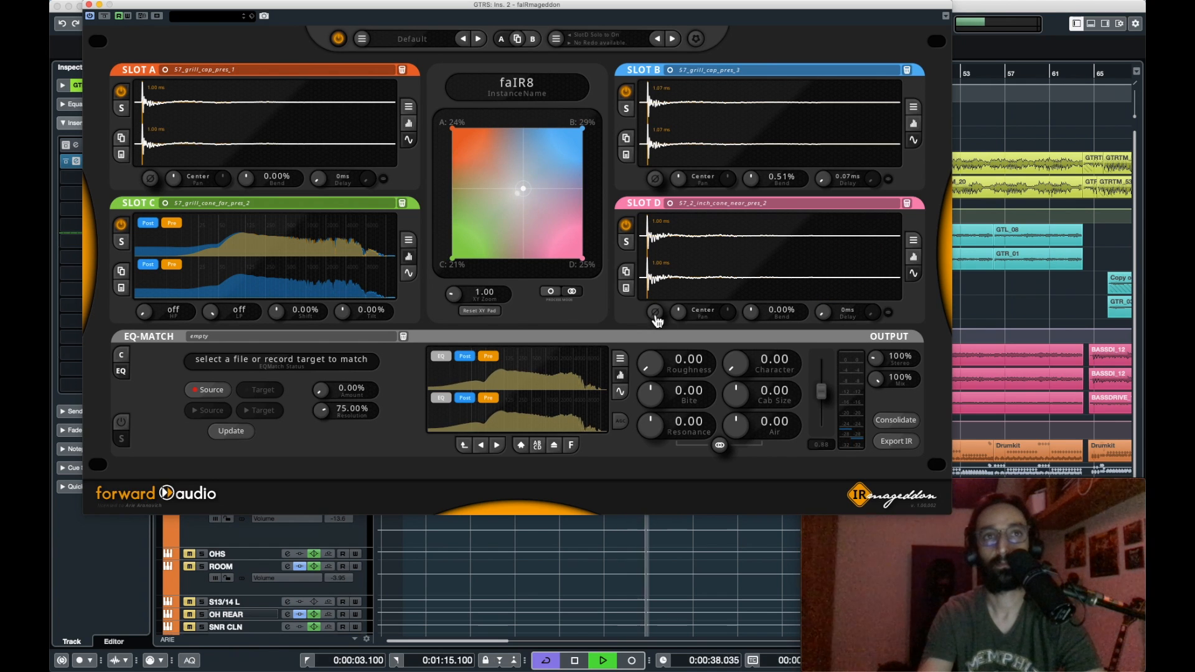
{"action": "left_click", "coordinate": [655, 312]}
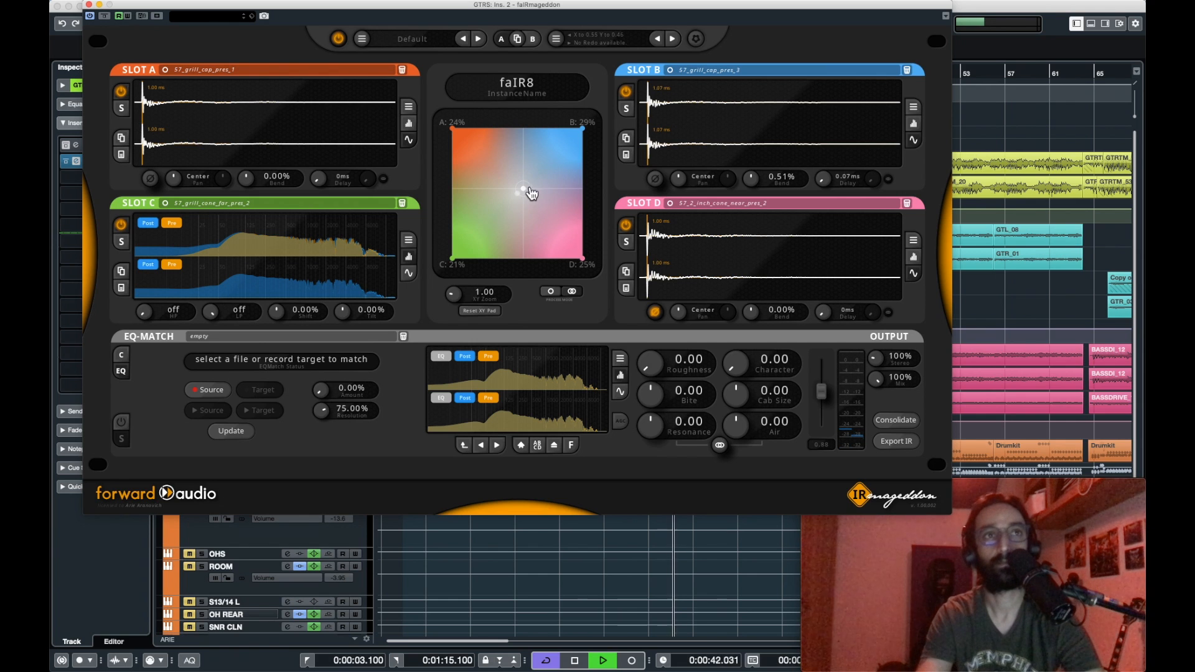
{"action": "mouse_move", "coordinate": [528, 192]}
{"action": "left_mouse_down"}
{"action": "mouse_move", "coordinate": [548, 165]}
{"action": "mouse_move", "coordinate": [519, 196]}
{"action": "left_mouse_up"}
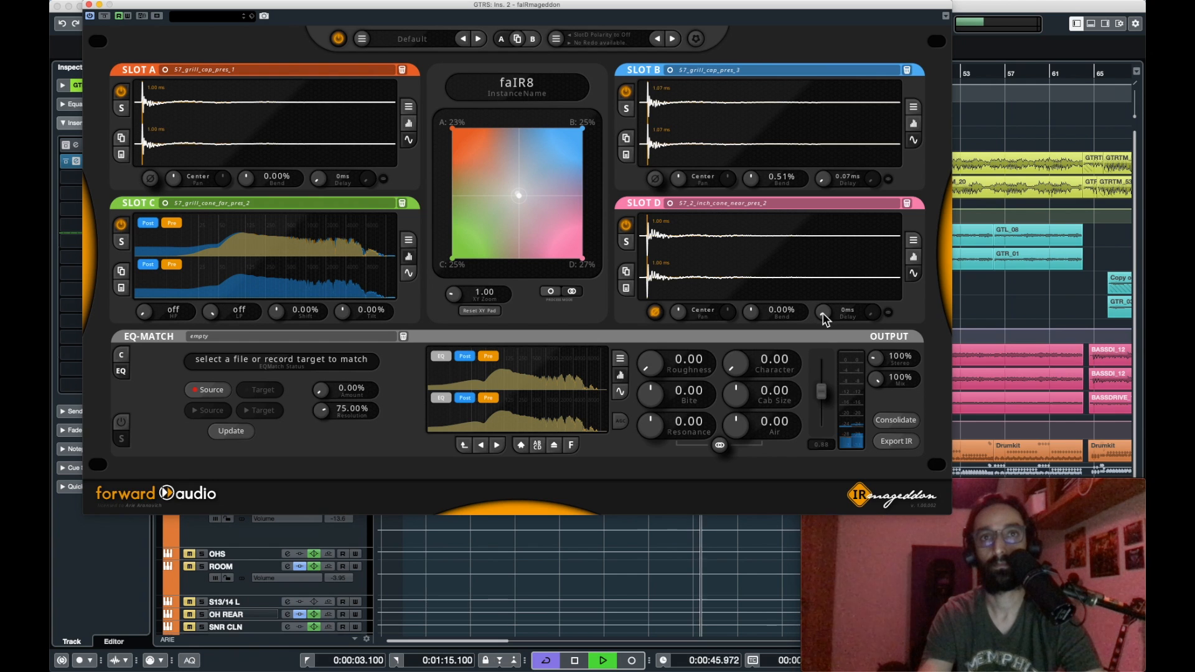
Sweep Slot D's delay during playback to find the best phase alignment and set it to 0.04 ms.
{"action": "scroll", "coordinate": [825, 317], "scroll_direction": "up", "scroll_amount": 2}
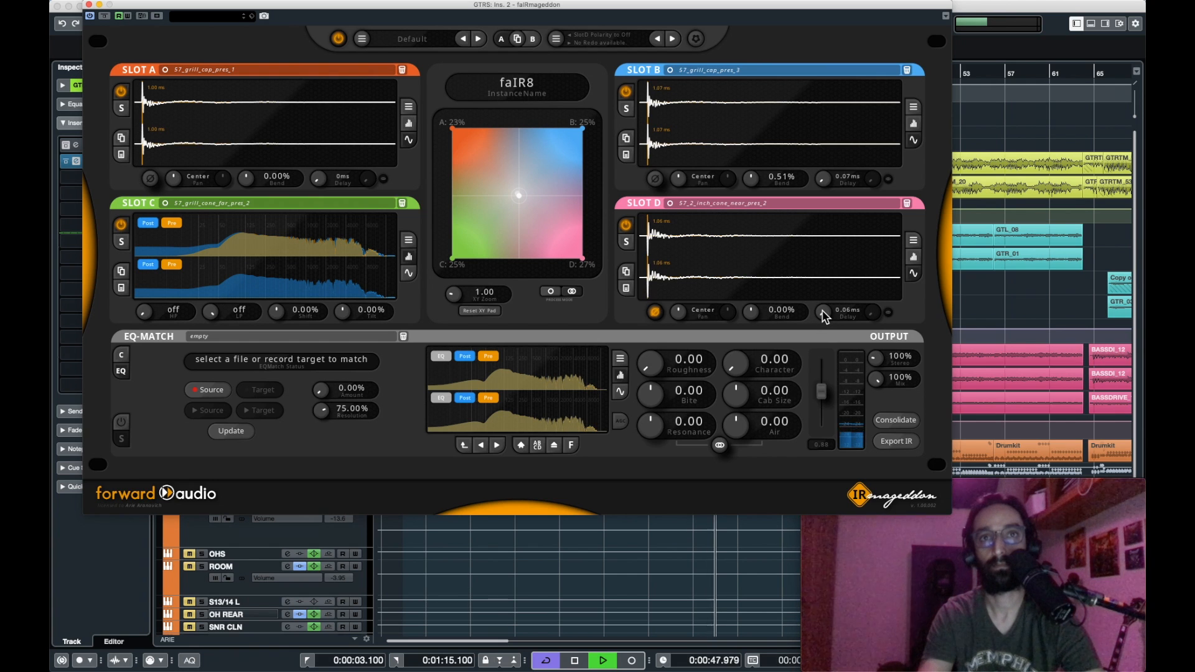
{"action": "scroll", "coordinate": [825, 316], "scroll_direction": "up", "scroll_amount": 3}
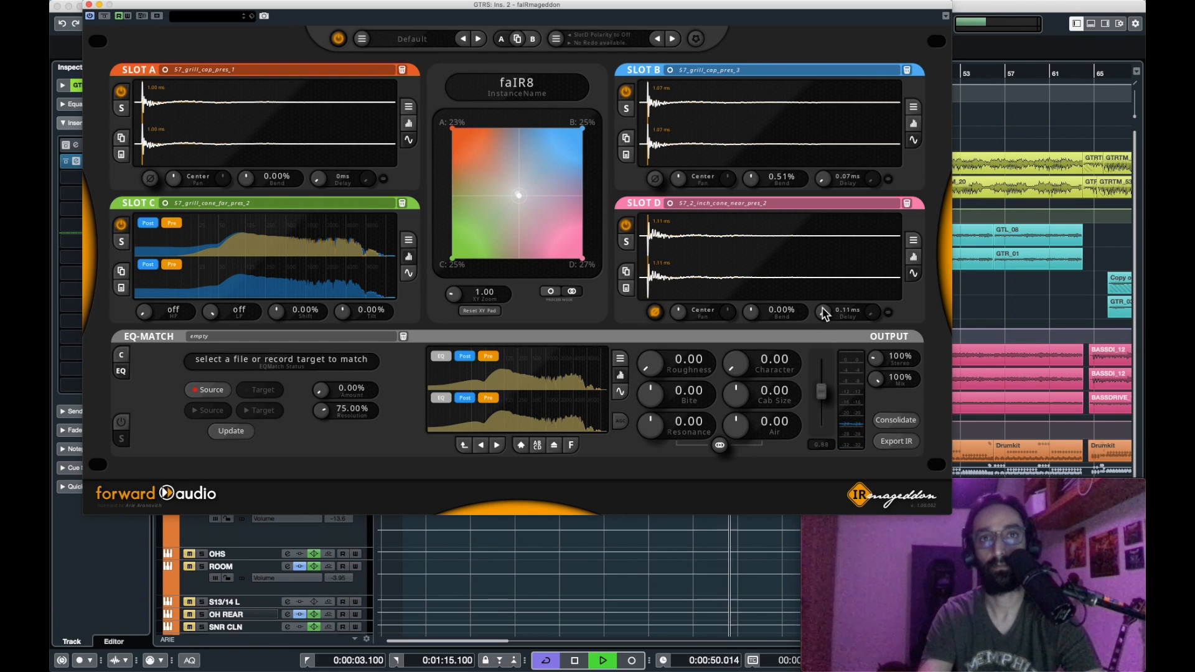
{"action": "scroll", "coordinate": [825, 316], "scroll_direction": "down", "scroll_amount": 1}
{"action": "scroll", "coordinate": [825, 315], "scroll_direction": "up", "scroll_amount": 4}
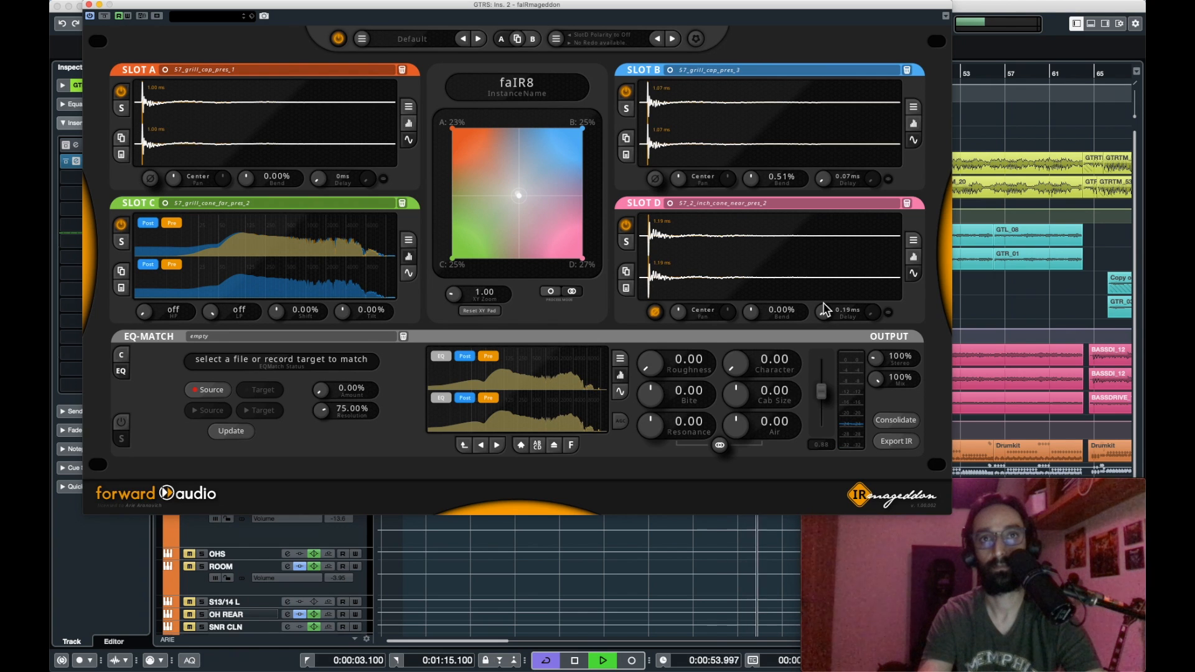
{"action": "scroll", "coordinate": [825, 309], "scroll_direction": "up", "scroll_amount": 1}
{"action": "scroll", "coordinate": [823, 304], "scroll_direction": "down", "scroll_amount": 5}
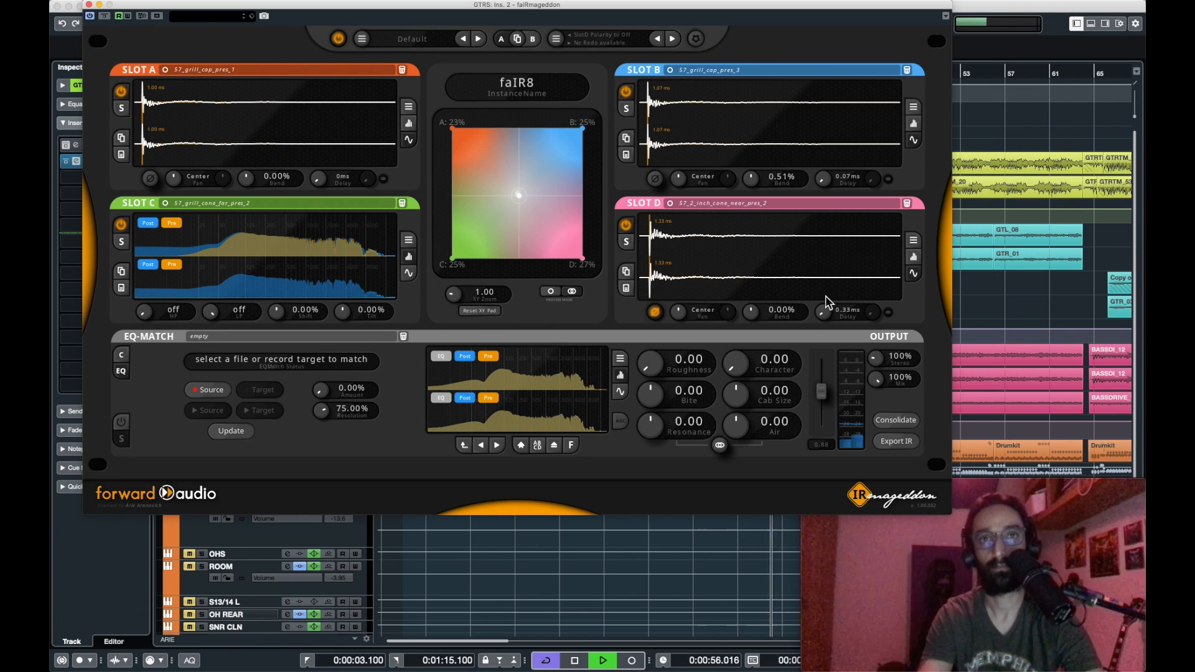
{"action": "scroll", "coordinate": [823, 308], "scroll_direction": "down", "scroll_amount": 10}
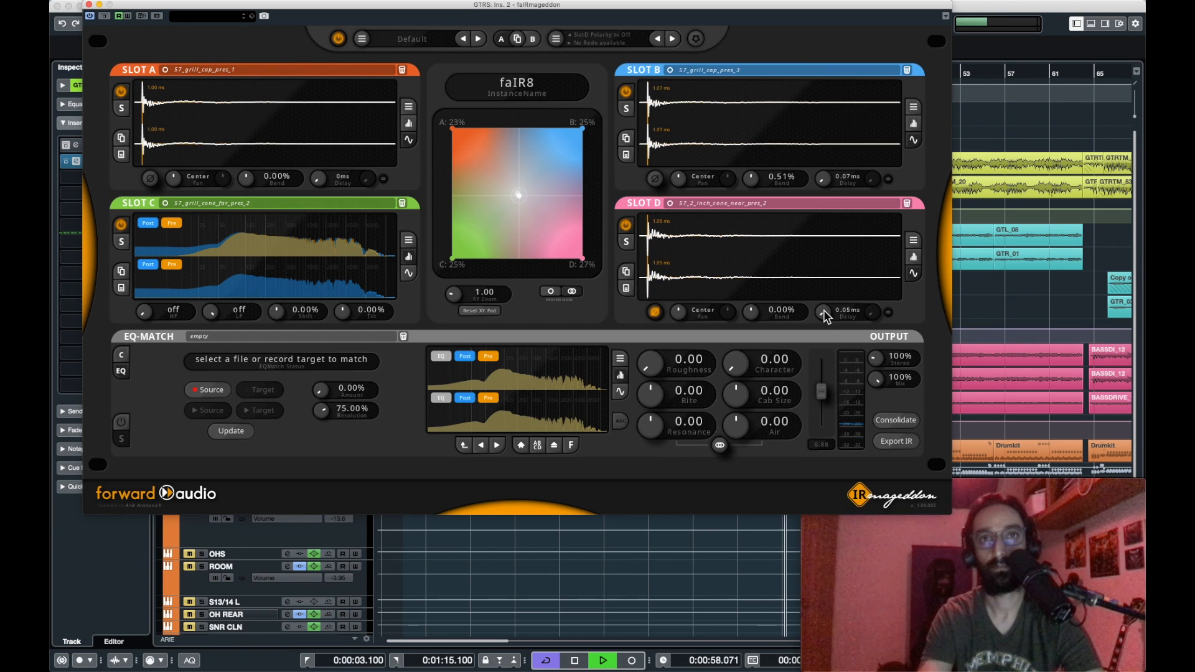
{"action": "scroll", "coordinate": [823, 310], "scroll_direction": "down", "scroll_amount": 1}
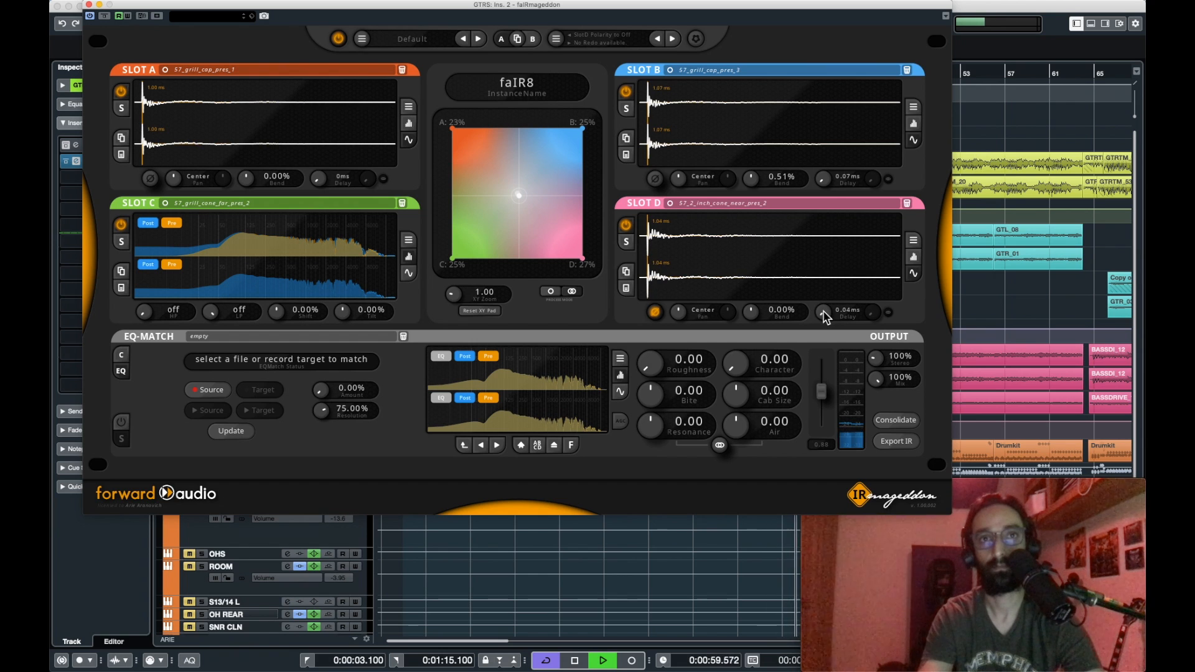
Low-pass Slot D at 2500 Hz in its spectrum view and set its tilt to 22.96%.
{"action": "left_click", "coordinate": [912, 258]}
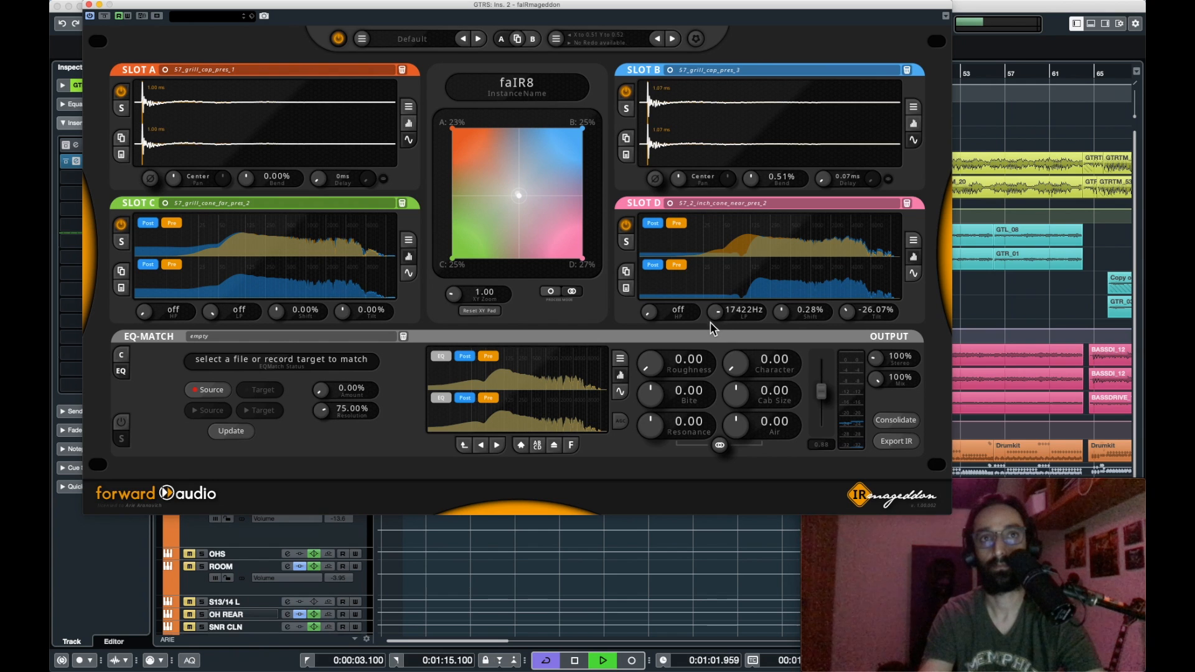
{"action": "left_click_drag", "start_coordinate": [711, 322], "coordinate": [703, 370]}
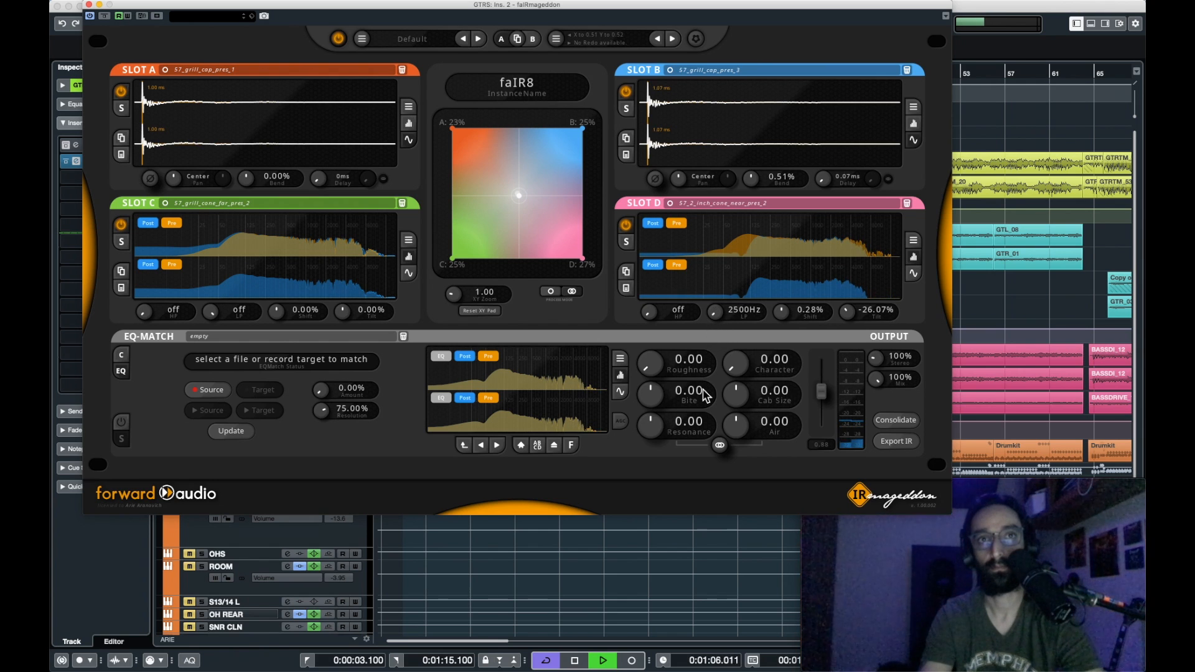
{"action": "left_click_drag", "start_coordinate": [653, 294], "coordinate": [631, 339]}
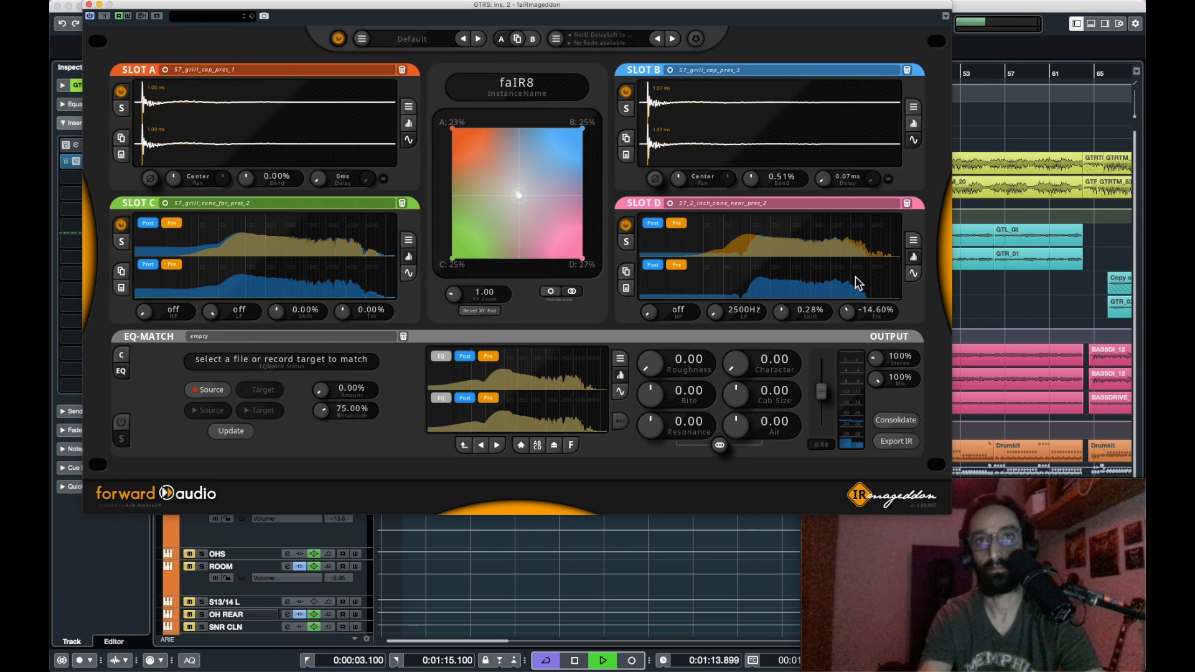
{"action": "left_click_drag", "start_coordinate": [851, 300], "coordinate": [868, 238]}
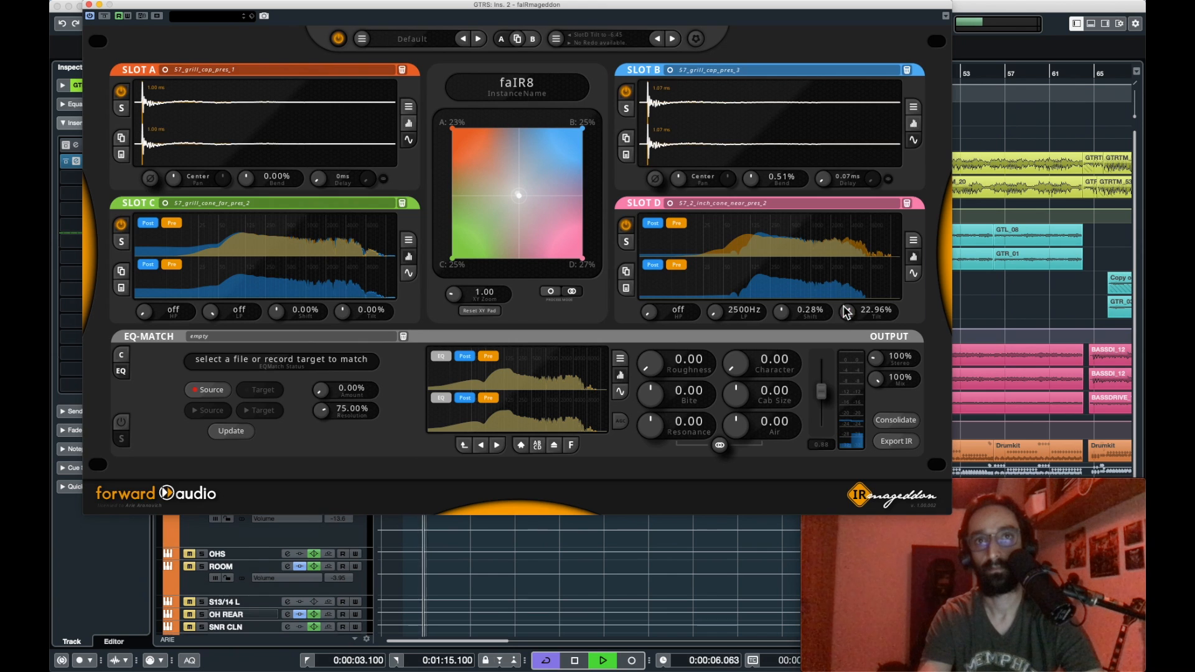
Set Slot D's tilt to 79.79% and toggle its polarity in the waveform view.
{"action": "left_click_drag", "start_coordinate": [844, 305], "coordinate": [855, 294]}
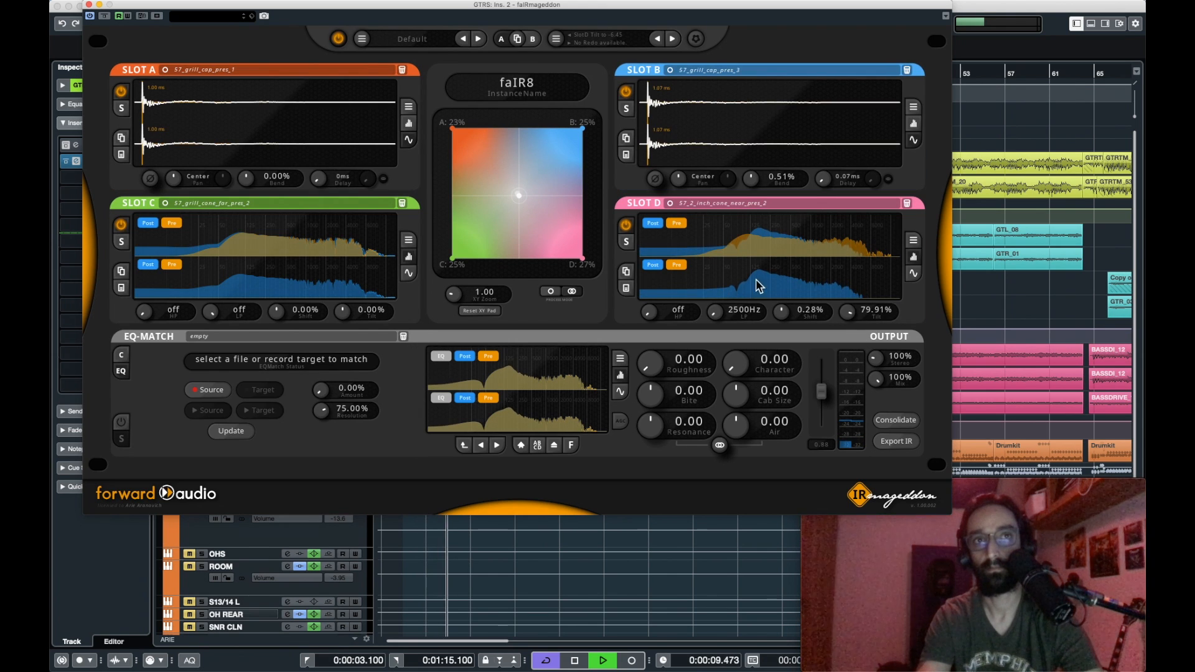
{"action": "left_click", "coordinate": [913, 273]}
{"action": "left_click", "coordinate": [656, 313]}
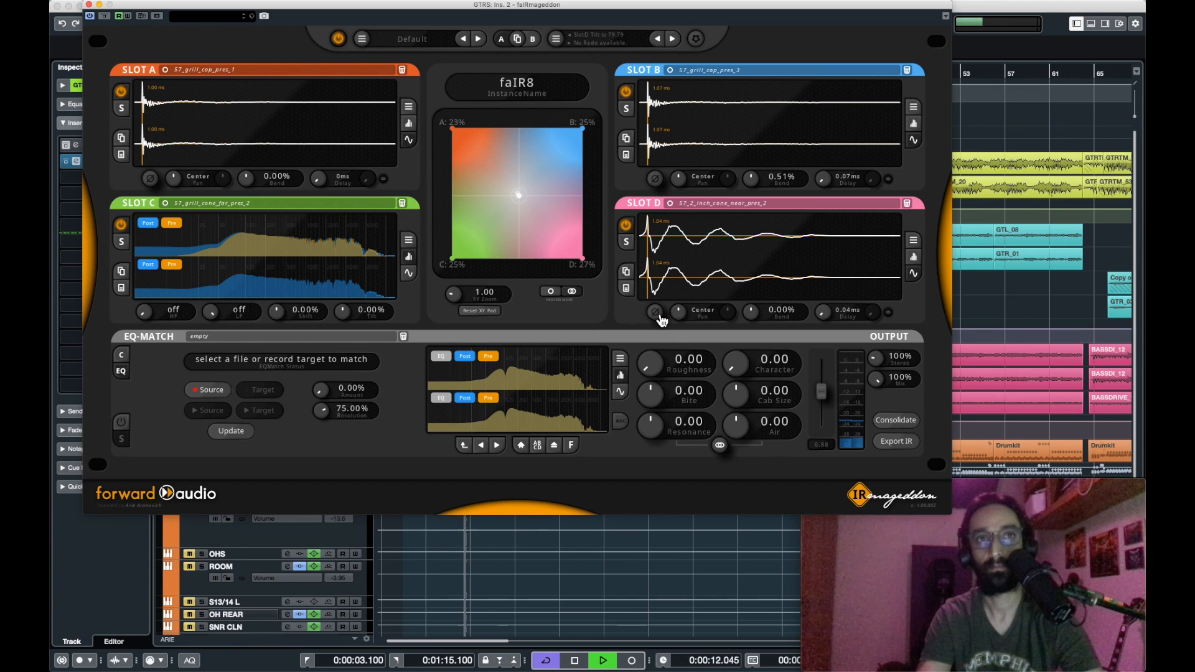
Compare the tone with Slot D off and on, and set the blend to A 24%, B 26%, C 24% and D 26%.
{"action": "left_click", "coordinate": [628, 227]}
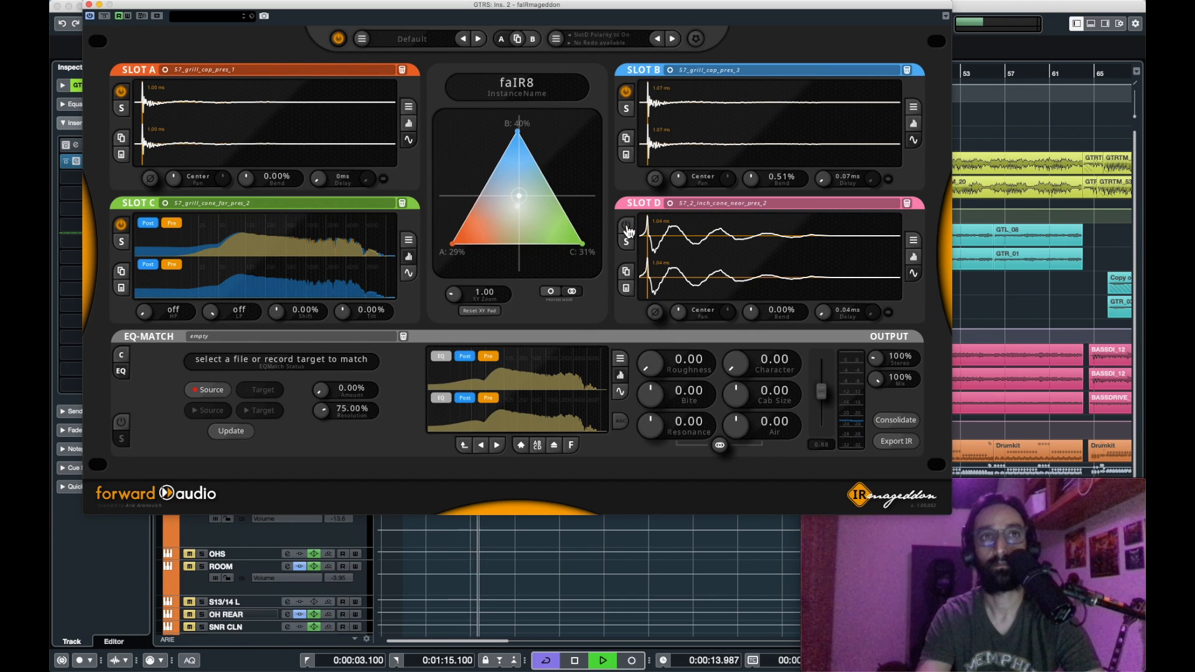
{"action": "left_click", "coordinate": [627, 228]}
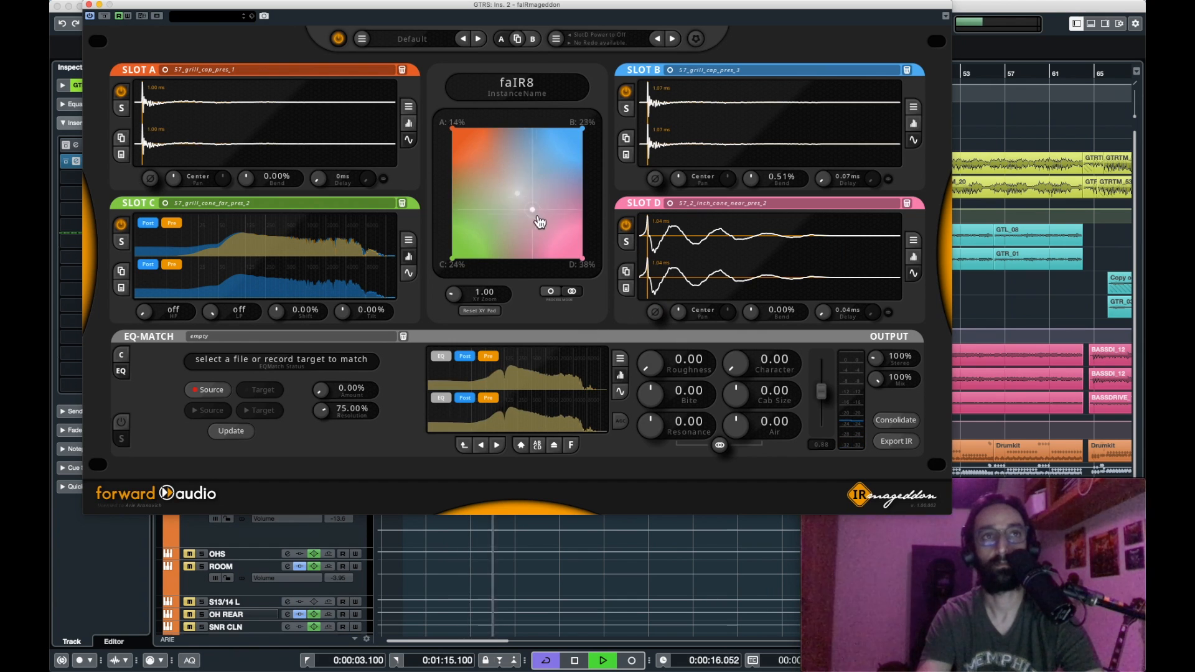
{"action": "left_click_drag", "start_coordinate": [539, 222], "coordinate": [519, 195]}
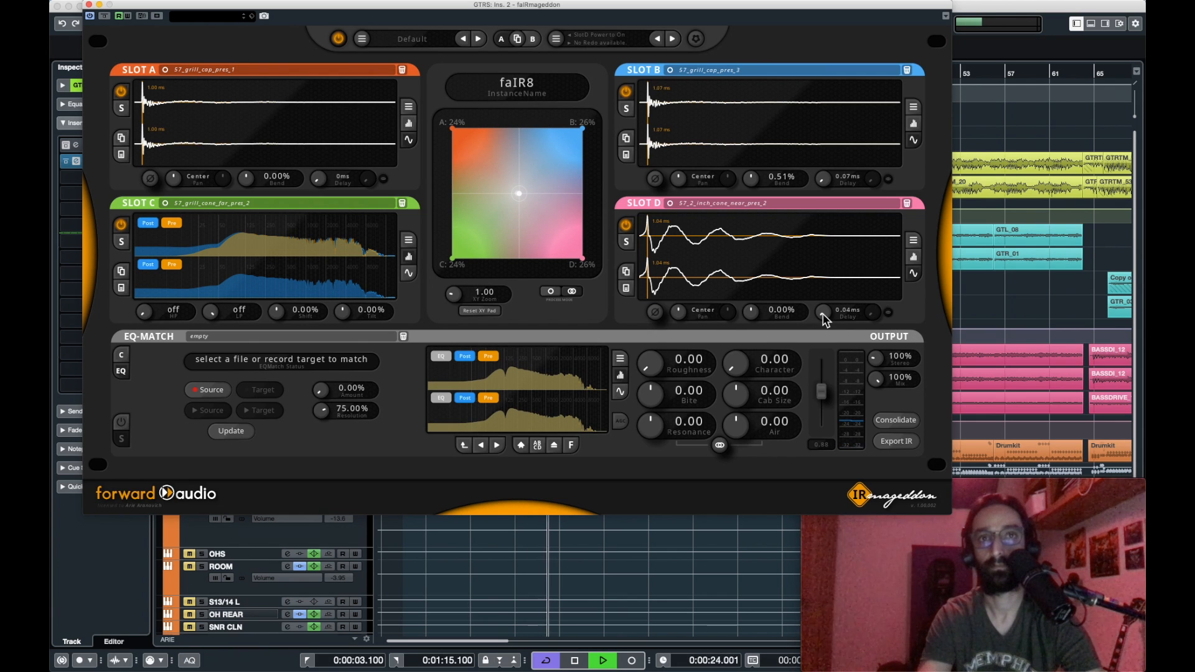
Set Slot D's delay to 0.13 ms, its tilt to -45.50% and its frequency shift to 1.46% while listening.
{"action": "left_click_drag", "start_coordinate": [824, 318], "coordinate": [825, 315]}
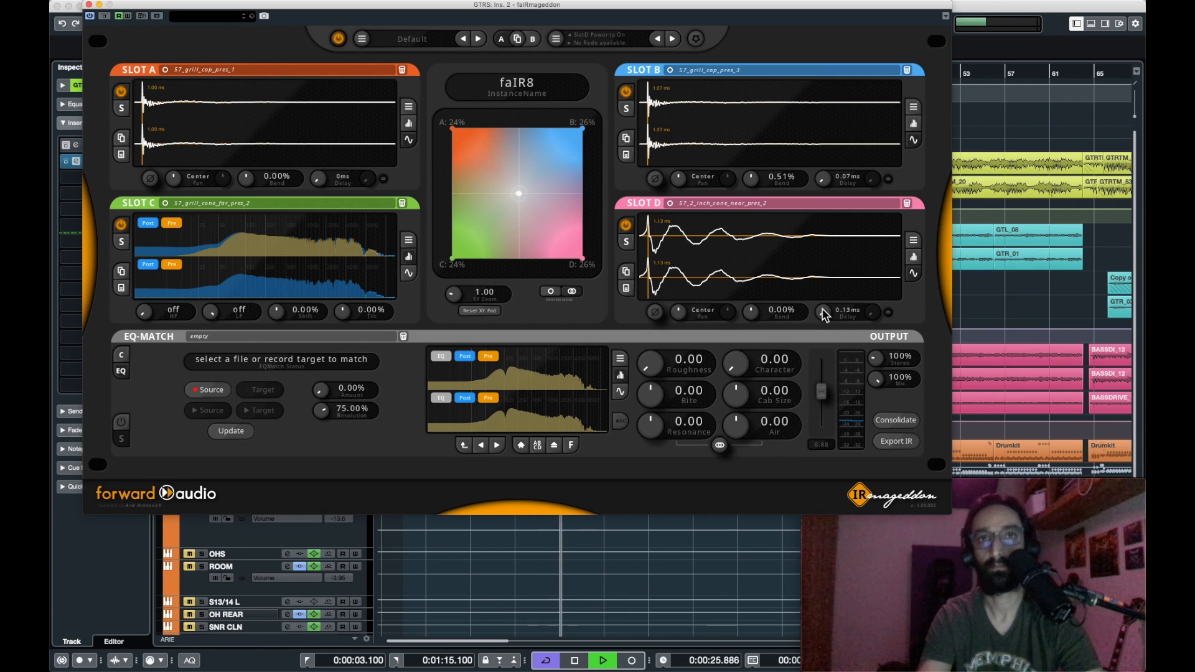
{"action": "left_click", "coordinate": [914, 256]}
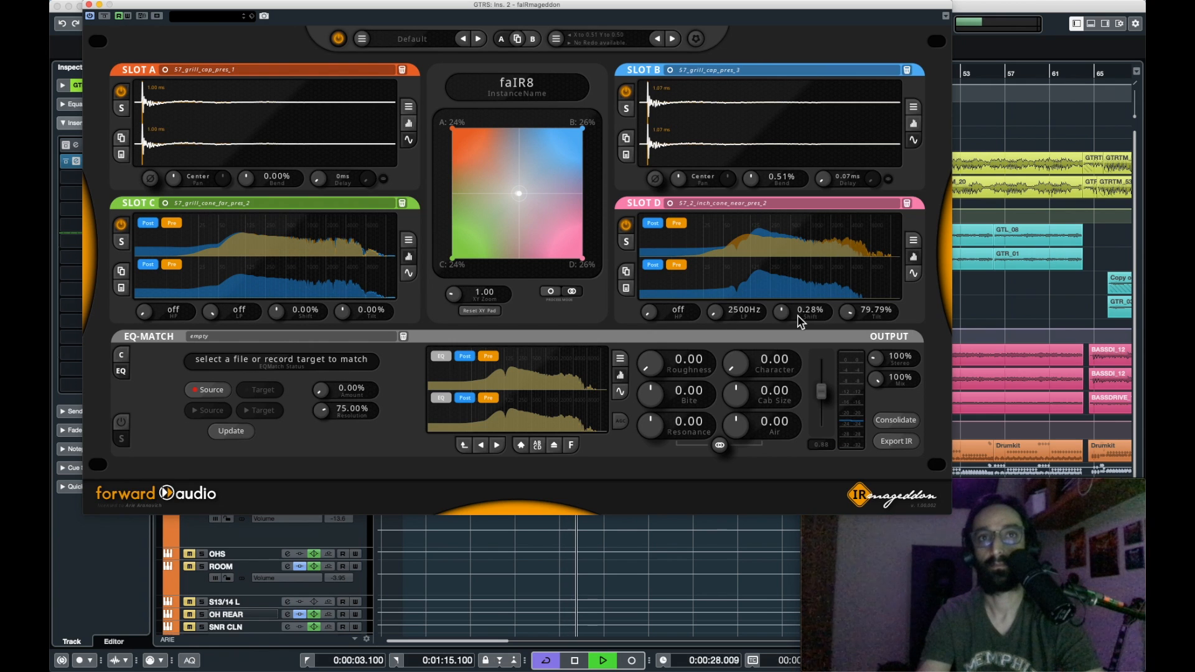
{"action": "left_click_drag", "start_coordinate": [842, 321], "coordinate": [844, 455]}
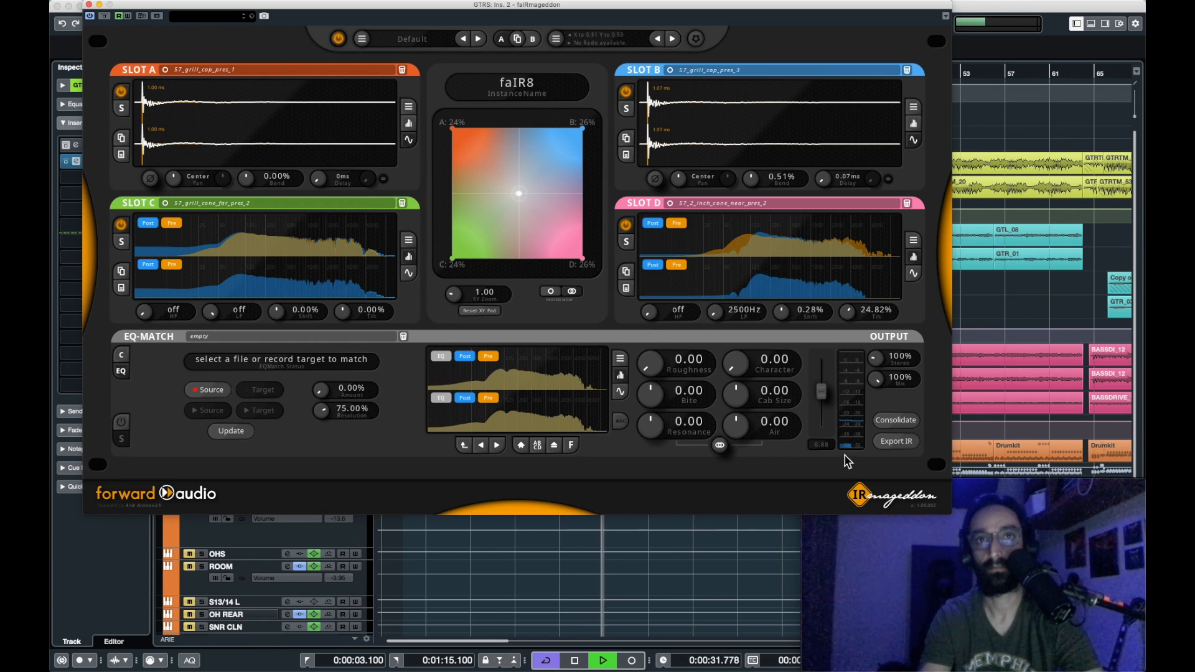
{"action": "left_click_drag", "start_coordinate": [845, 314], "coordinate": [838, 330]}
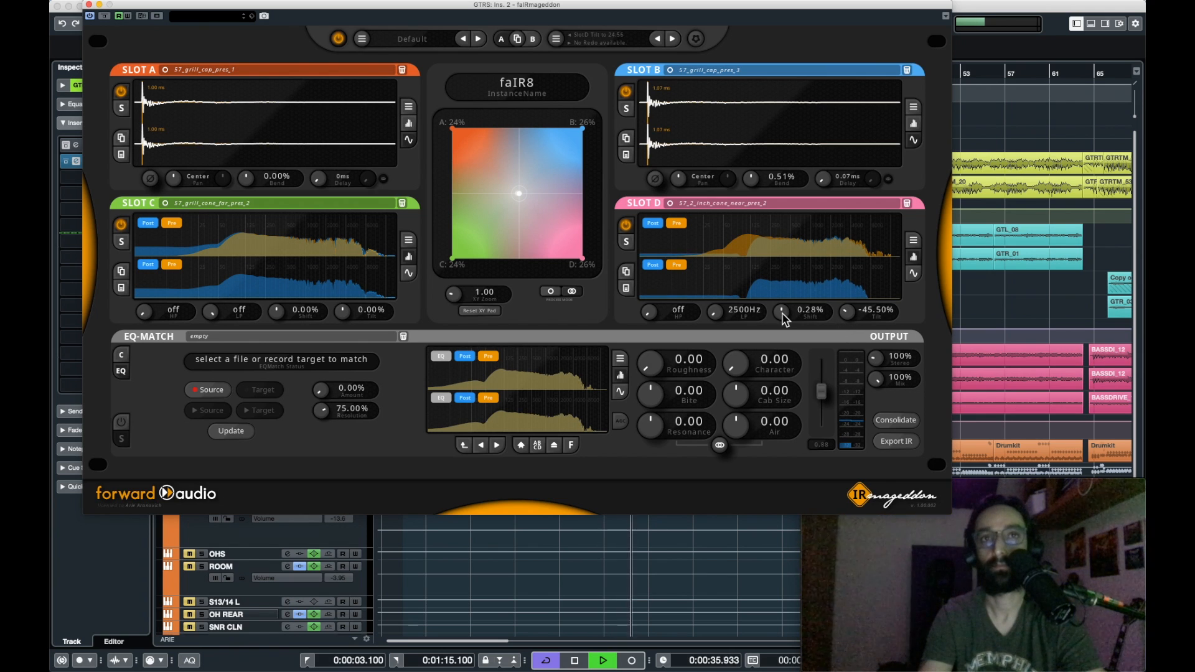
{"action": "left_click_drag", "start_coordinate": [783, 302], "coordinate": [785, 297]}
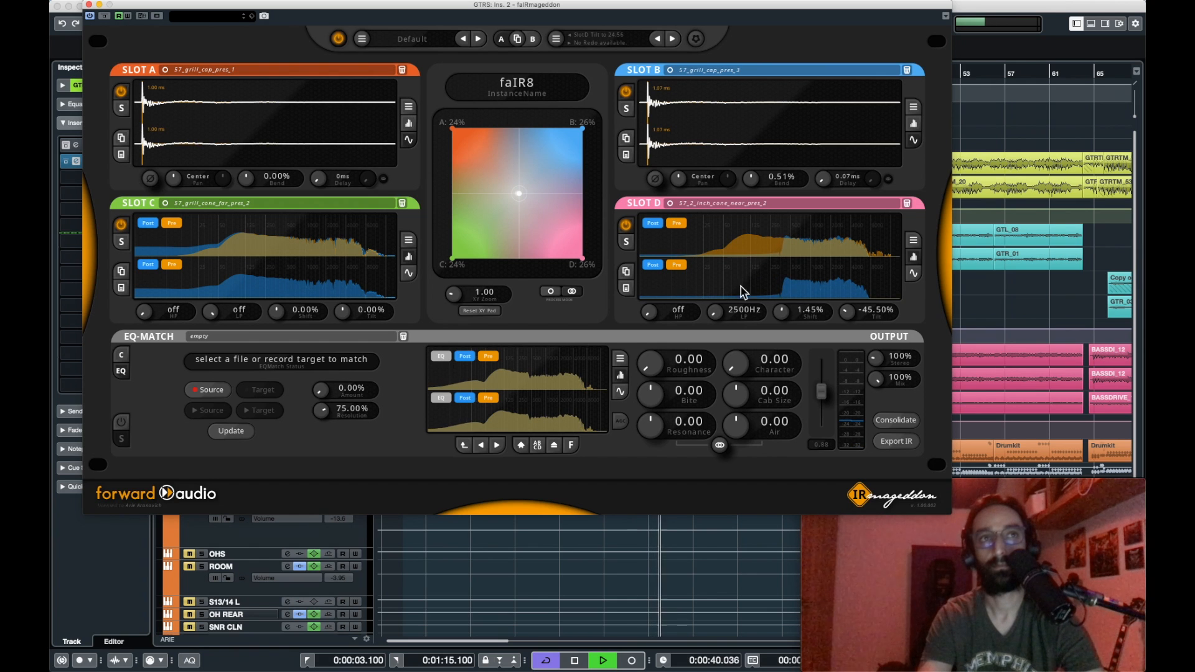
Toggle Slot D off and on during playback to compare its contribution to the guitar tone.
{"action": "left_click", "coordinate": [626, 227]}
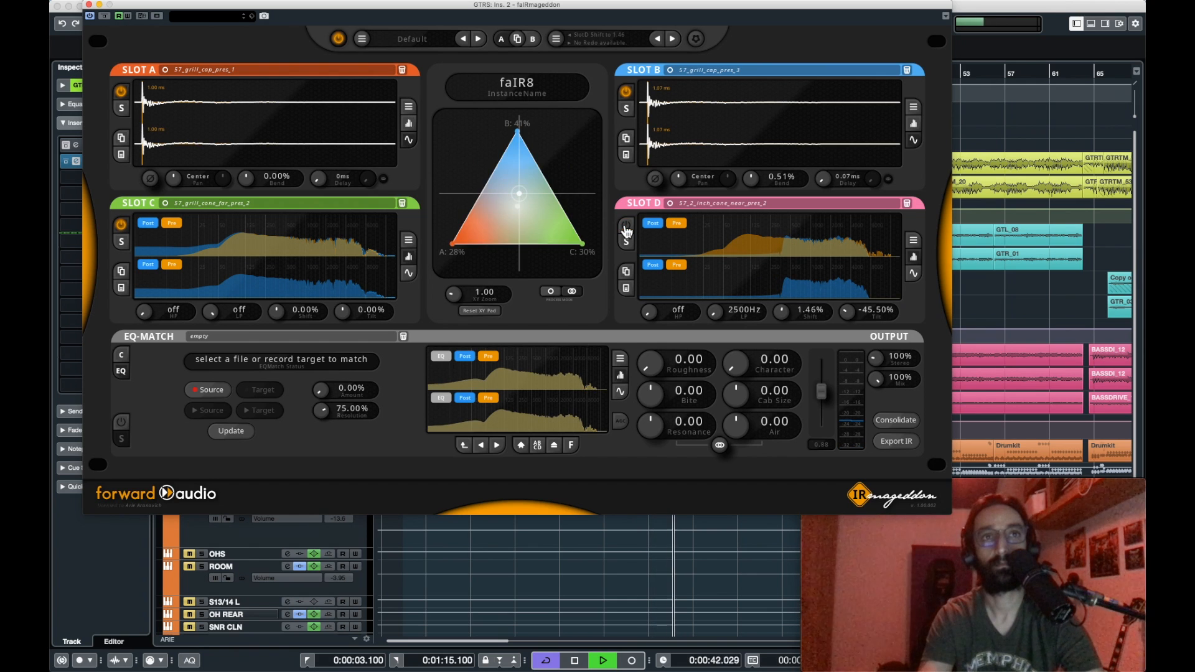
{"action": "left_click", "coordinate": [626, 227]}
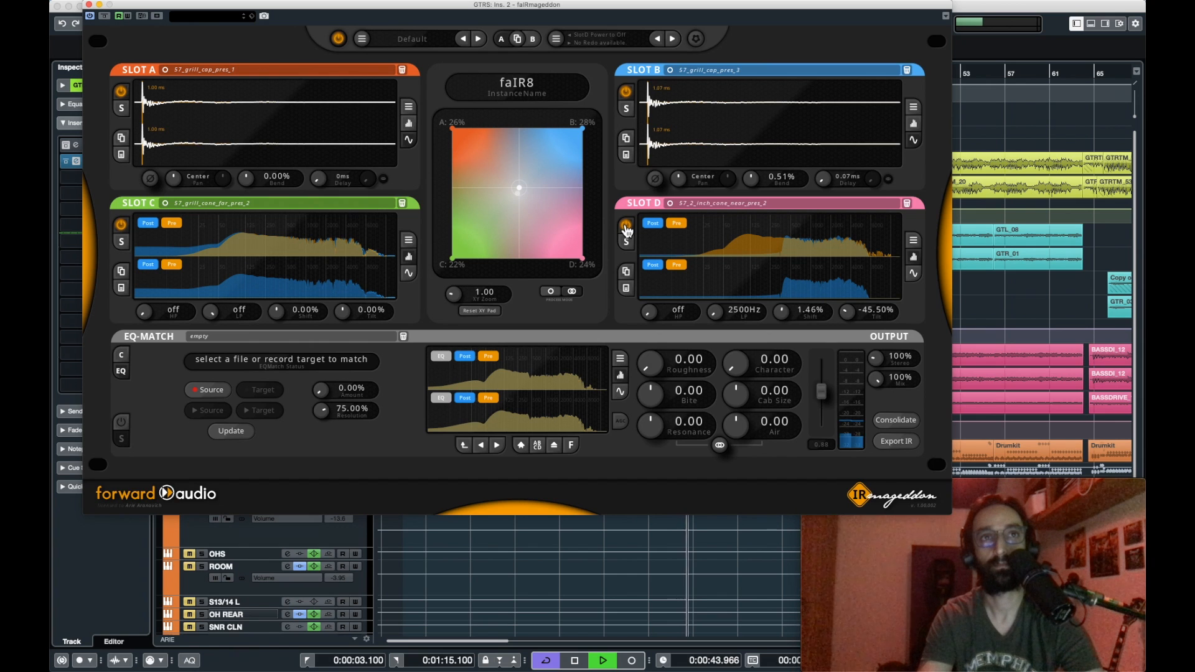
{"action": "left_click", "coordinate": [626, 228]}
Try blends weighted toward Slots C and D, Slot B and Slot A on the blend pad.
{"action": "left_click_drag", "start_coordinate": [517, 187], "coordinate": [552, 249]}
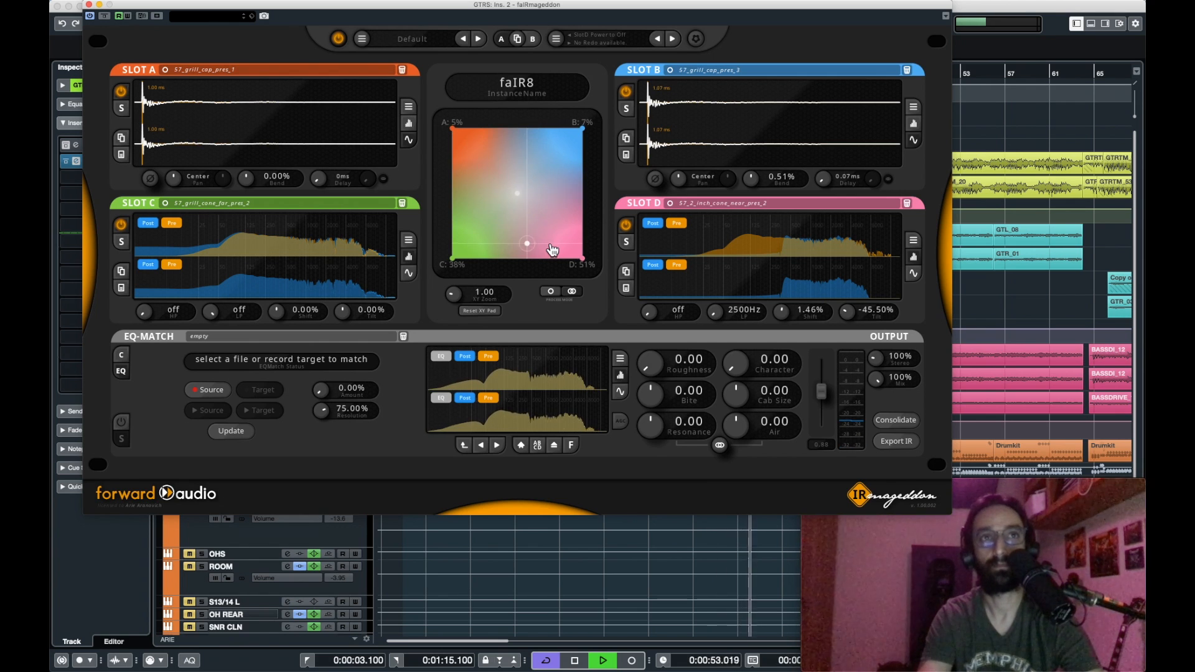
{"action": "left_click", "coordinate": [562, 156]}
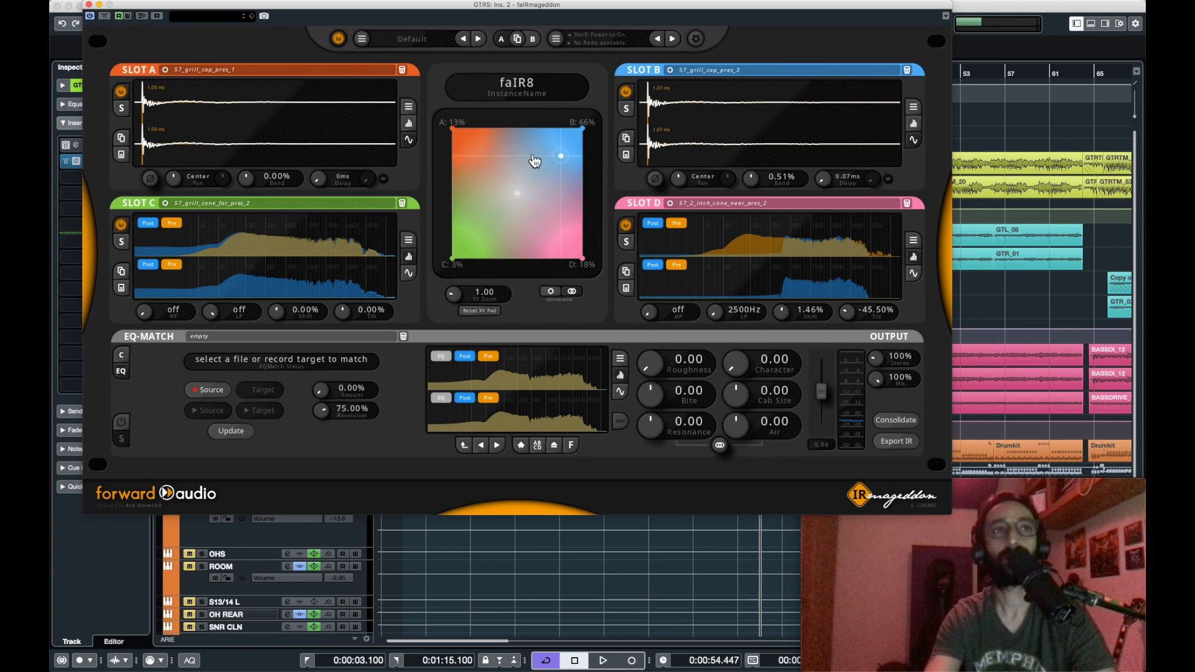
{"action": "left_click", "coordinate": [475, 149]}
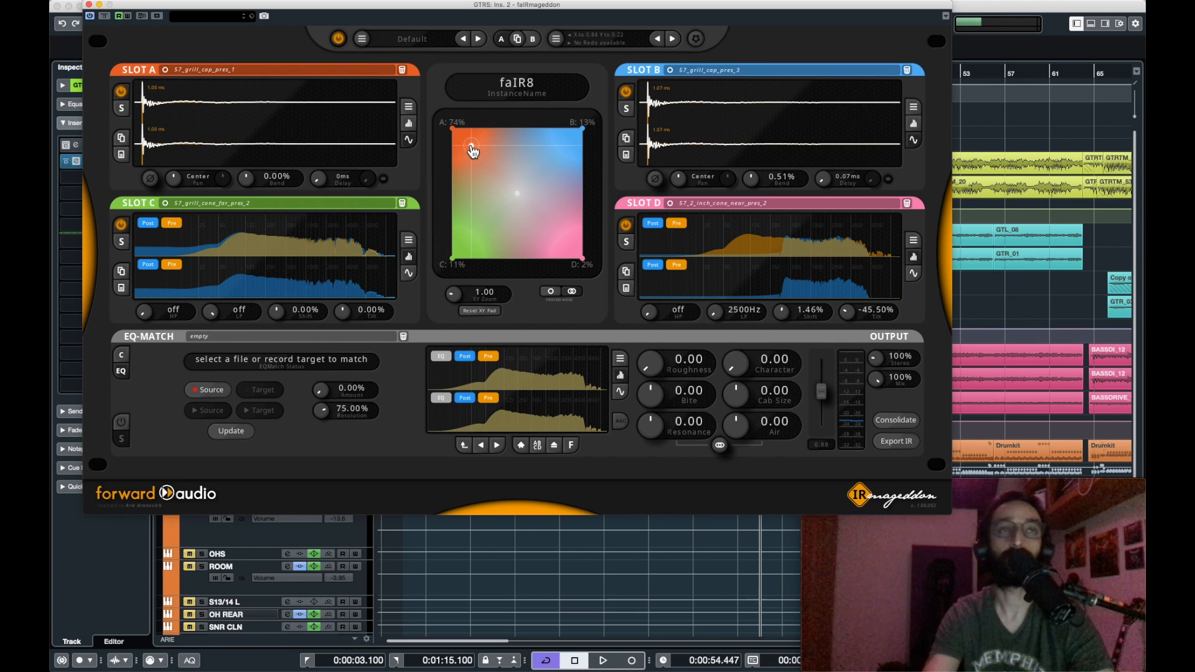
{"action": "left_click_drag", "start_coordinate": [473, 151], "coordinate": [567, 156]}
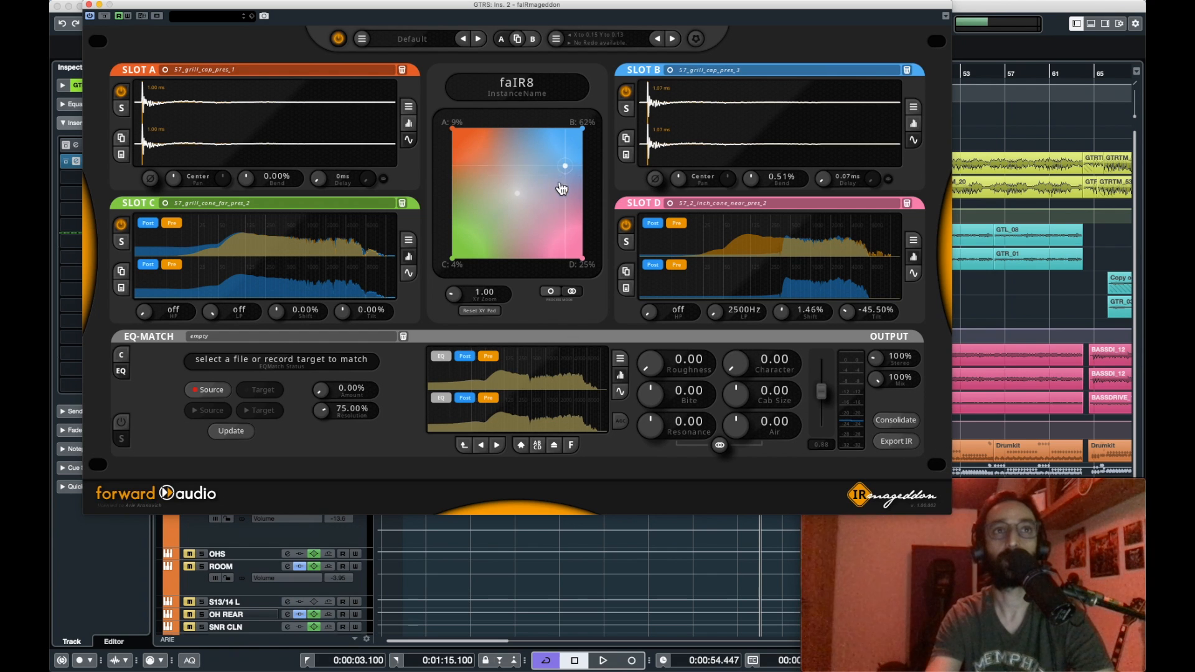
Resume playback, set the blend to A 21%, B 30%, C 21% and D 29%, and stop.
{"action": "key", "text": "space"}
{"action": "left_click", "coordinate": [516, 194]}
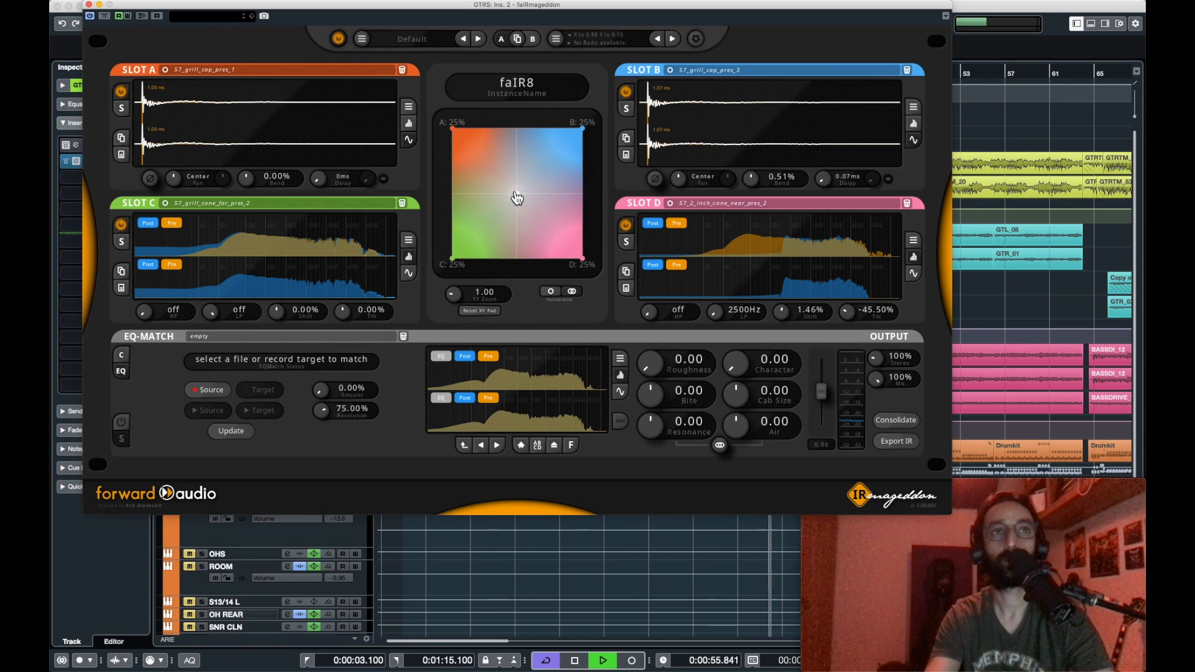
{"action": "mouse_move", "coordinate": [516, 197]}
{"action": "left_mouse_down"}
{"action": "mouse_move", "coordinate": [490, 187]}
{"action": "mouse_move", "coordinate": [536, 173]}
{"action": "mouse_move", "coordinate": [529, 201]}
{"action": "left_mouse_up"}
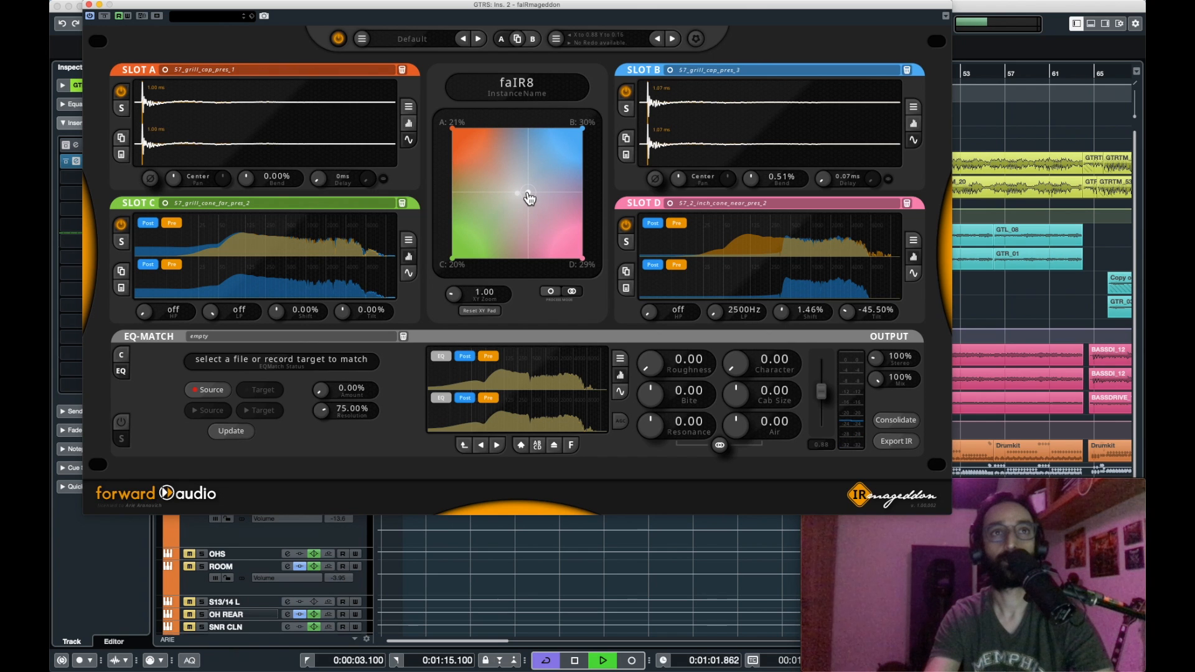
{"action": "key", "text": "space"}
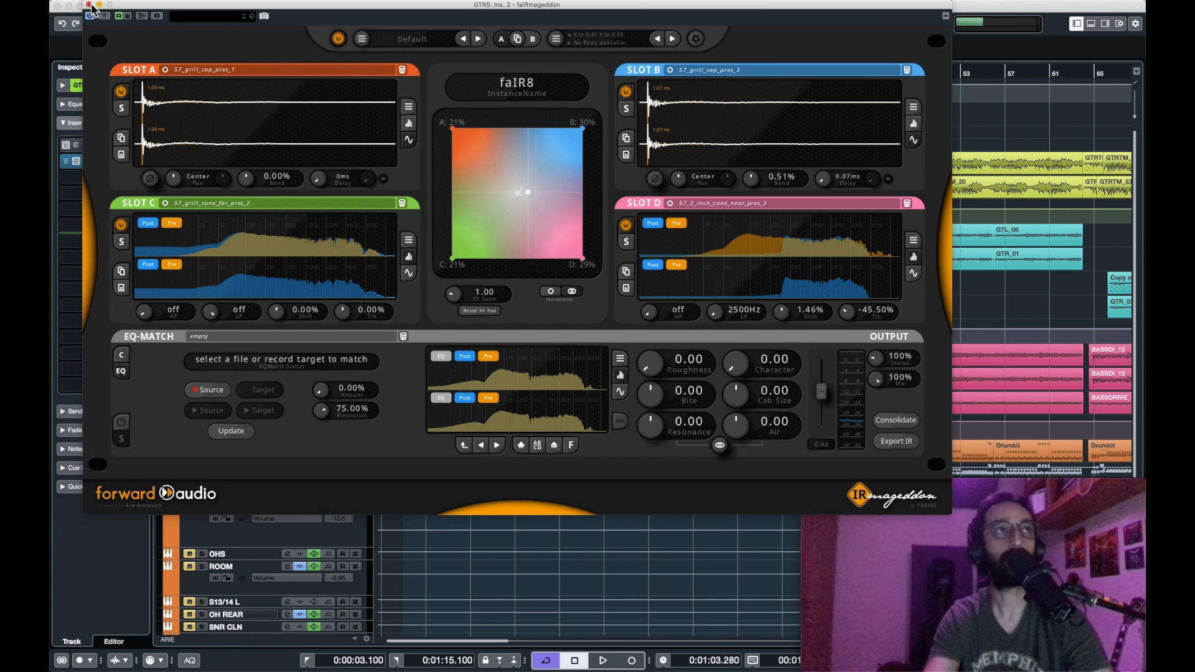
Close the plug-in, unsolo the GTRS group and play the full mix from the start of the loop.
{"action": "left_click", "coordinate": [89, 6]}
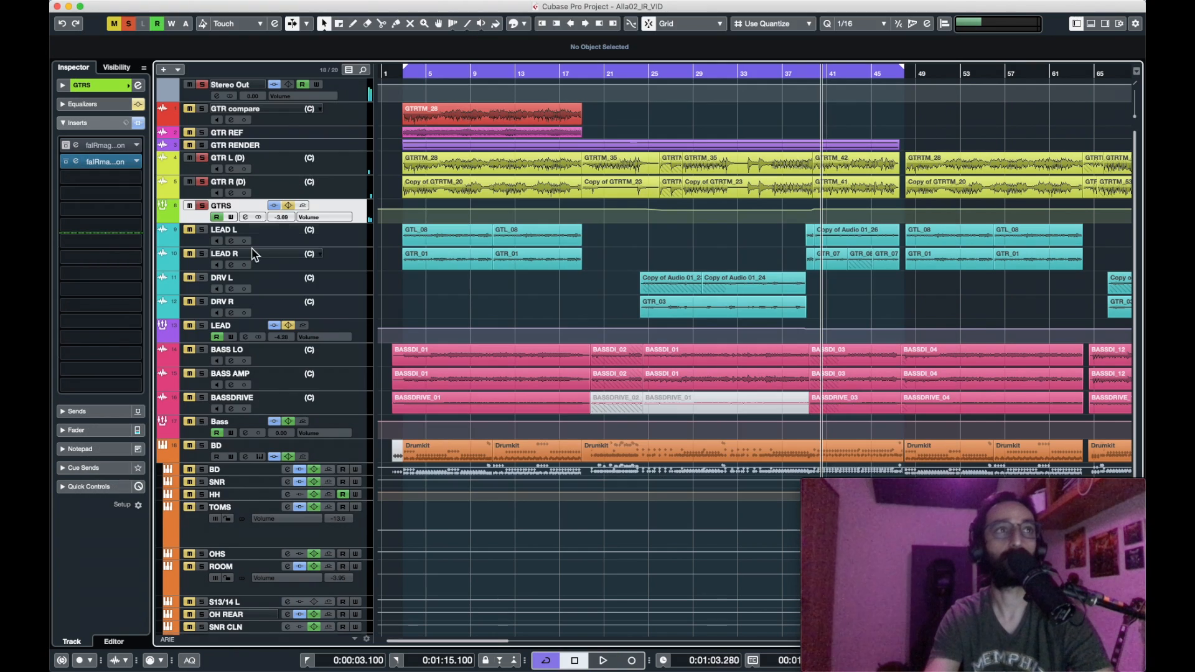
{"action": "left_click", "coordinate": [202, 206]}
{"action": "key", "text": "KP_1"}
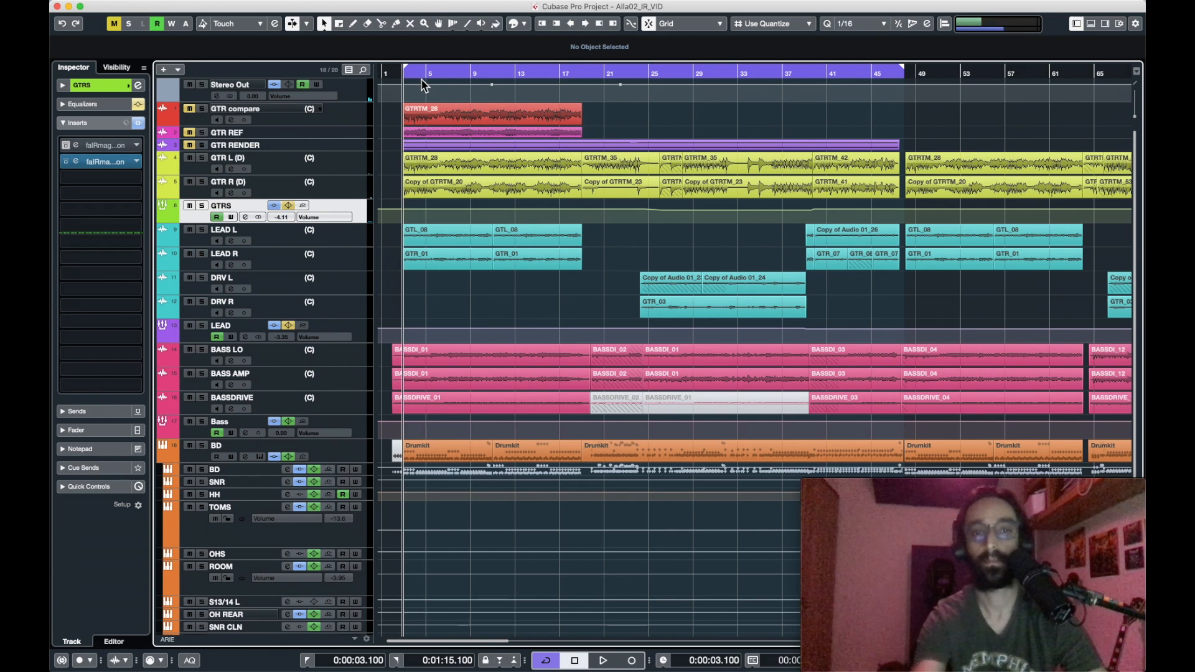
{"action": "key", "text": "space"}
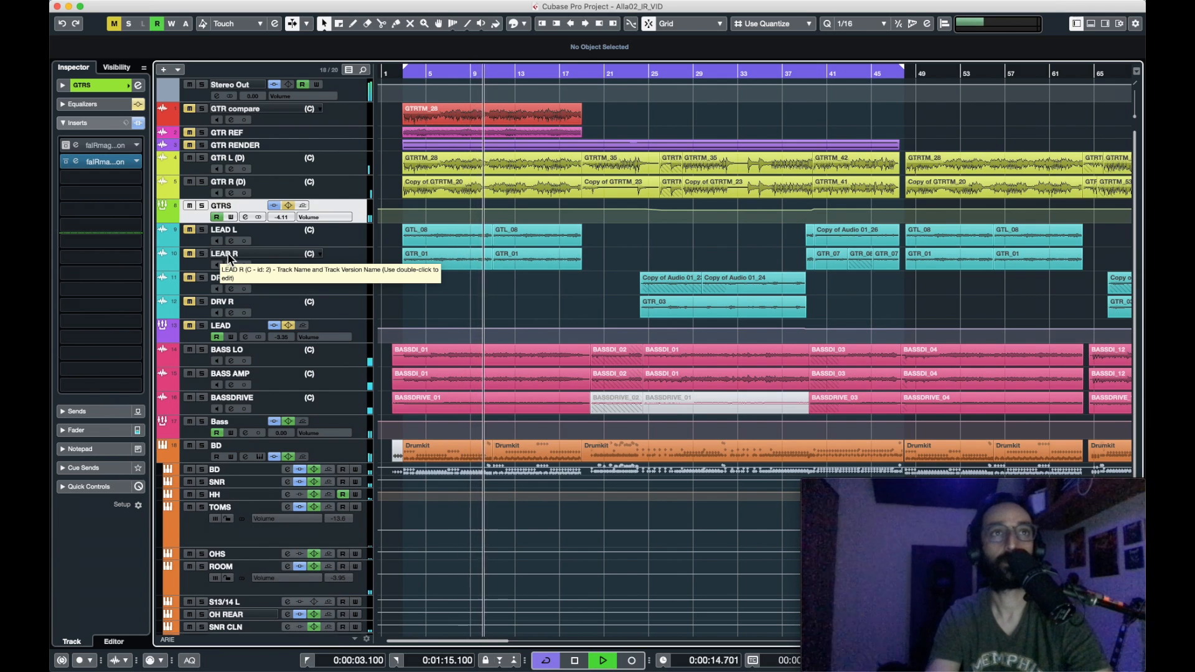
Reopen the second faIRmageddon instance on GTRS and set the blend to A 43%, B 14%, C 32% and D 10% in the mix.
{"action": "left_click", "coordinate": [94, 161]}
{"action": "left_click_drag", "start_coordinate": [527, 194], "coordinate": [567, 247]}
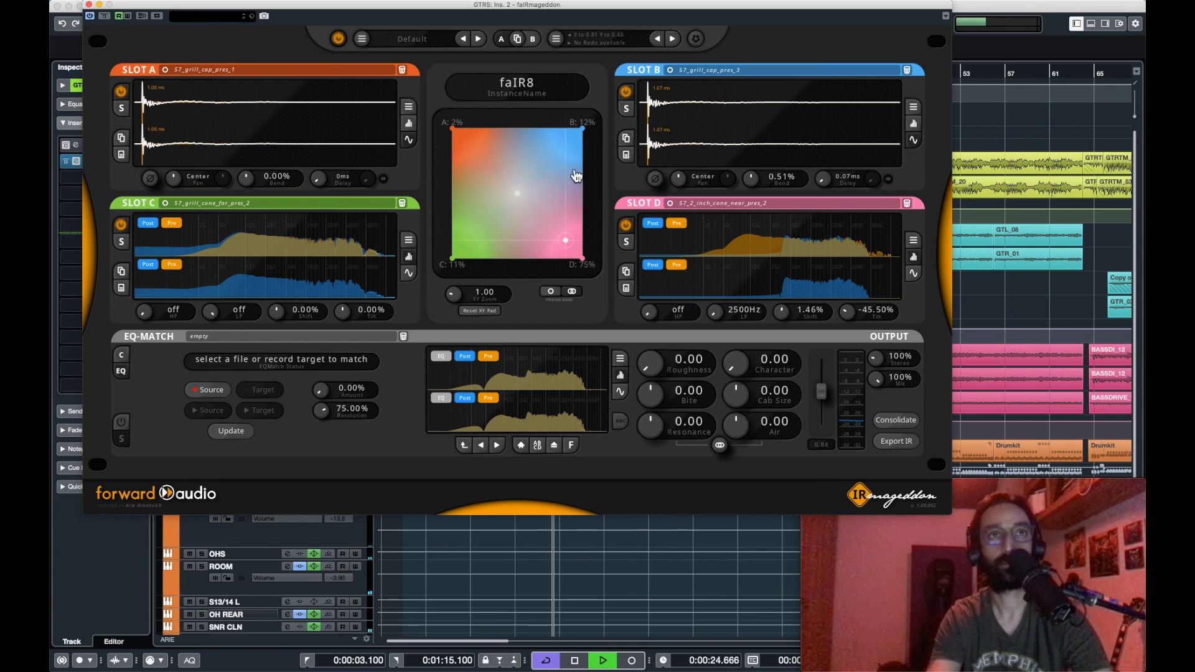
{"action": "left_click_drag", "start_coordinate": [576, 176], "coordinate": [486, 190]}
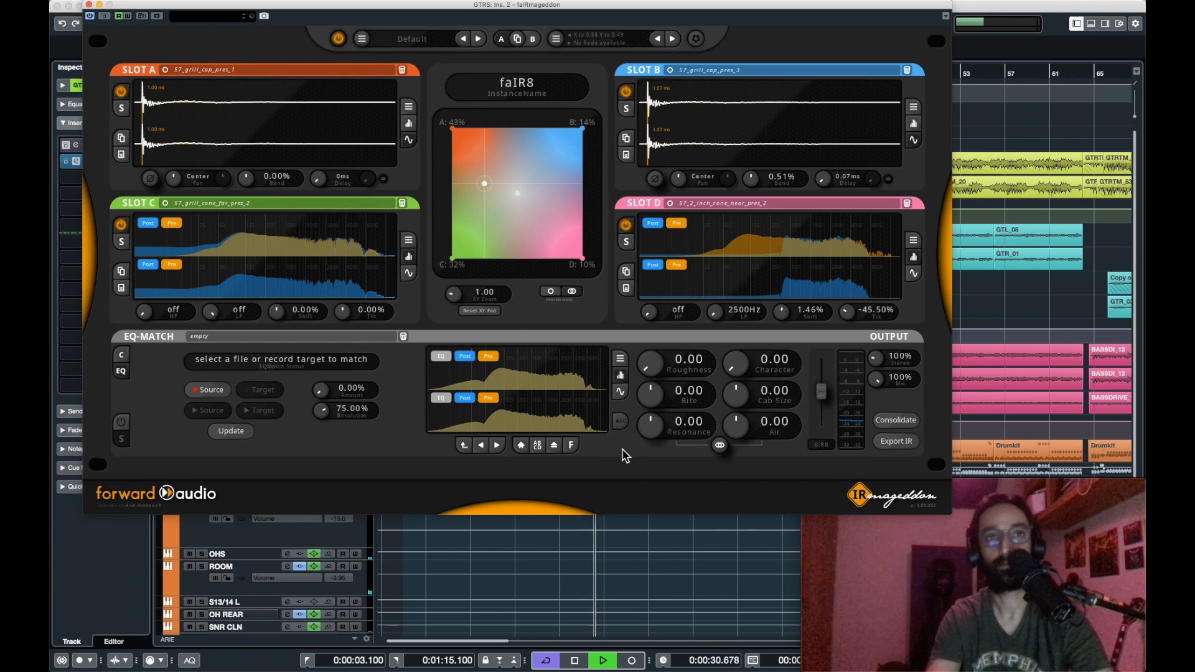
Turn on the output AGC, audition Roughness up to 91.23 during playback and return it to 0.00.
{"action": "left_click_drag", "start_coordinate": [420, 11], "coordinate": [403, 11]}
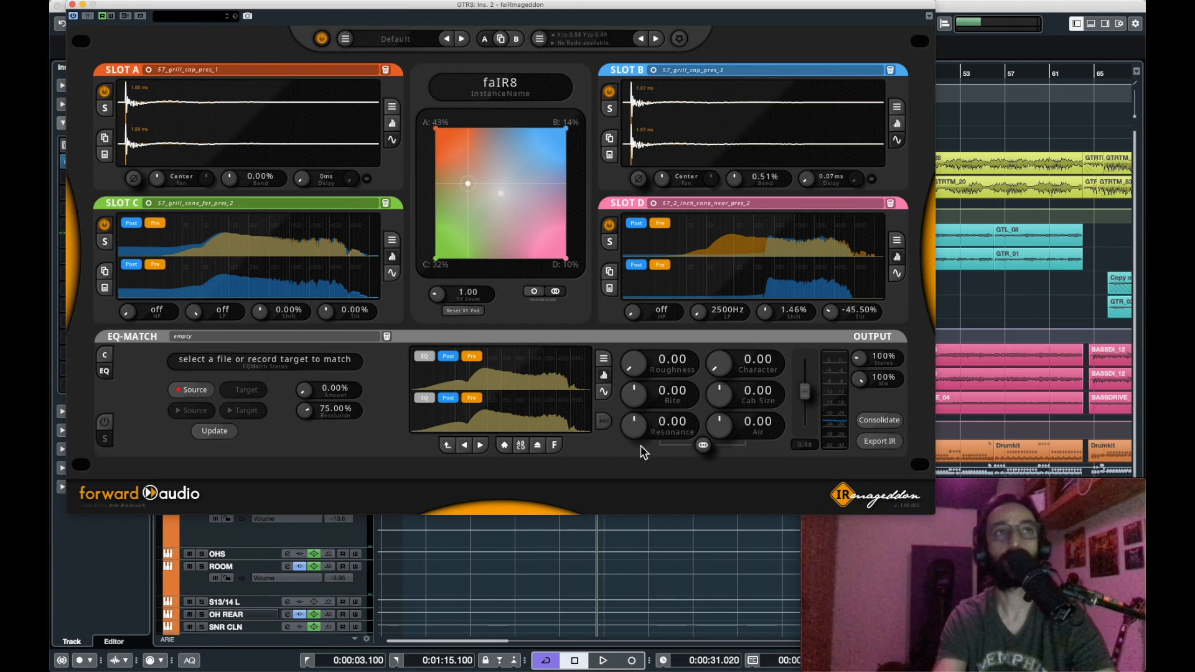
{"action": "left_click_drag", "start_coordinate": [340, 9], "coordinate": [458, 2]}
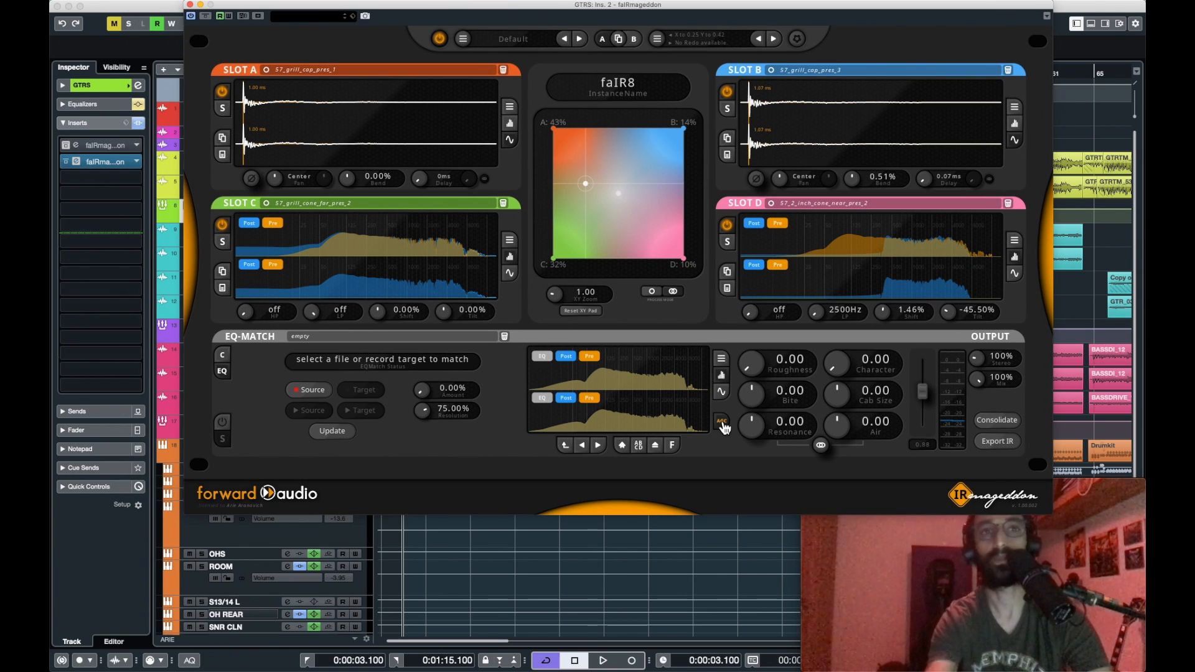
{"action": "key", "text": "space"}
{"action": "left_click_drag", "start_coordinate": [753, 370], "coordinate": [756, 310]}
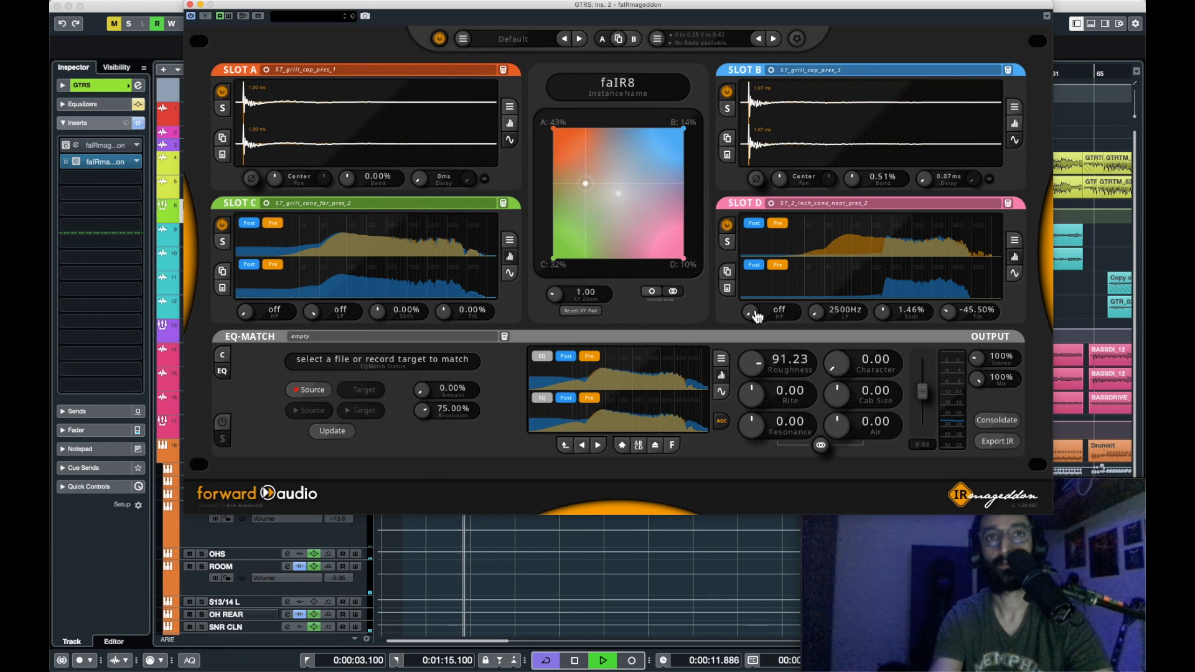
{"action": "left_click_drag", "start_coordinate": [741, 415], "coordinate": [736, 476]}
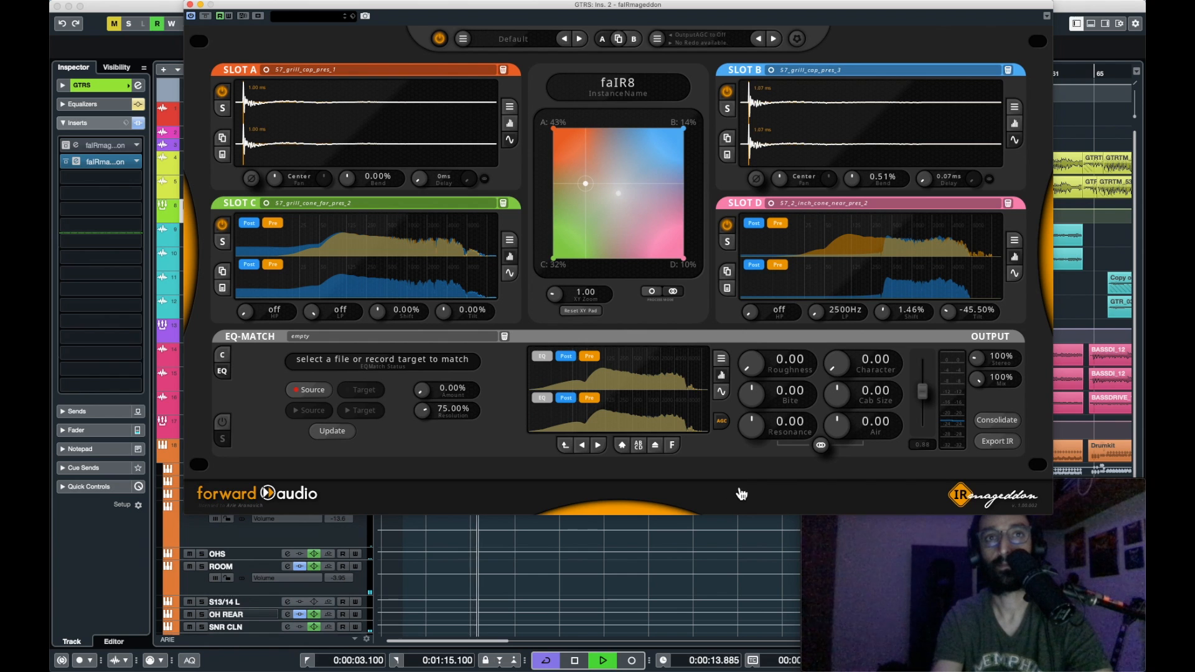
{"action": "key", "text": "space"}
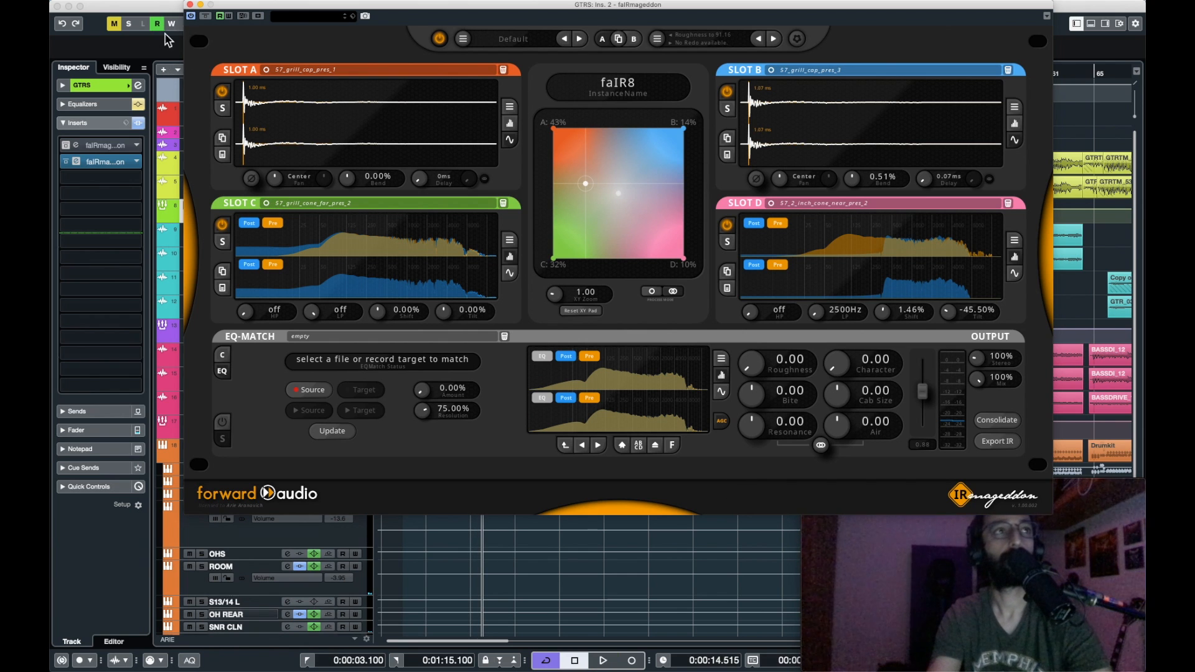
Solo the GTRS group, audition Roughness on the guitars alone, reset it to 0.00 and stop playback.
{"action": "mouse_move", "coordinate": [257, 9]}
{"action": "left_mouse_down"}
{"action": "mouse_move", "coordinate": [279, 2]}
{"action": "mouse_move", "coordinate": [234, 8]}
{"action": "left_mouse_up"}
{"action": "key", "text": "space"}
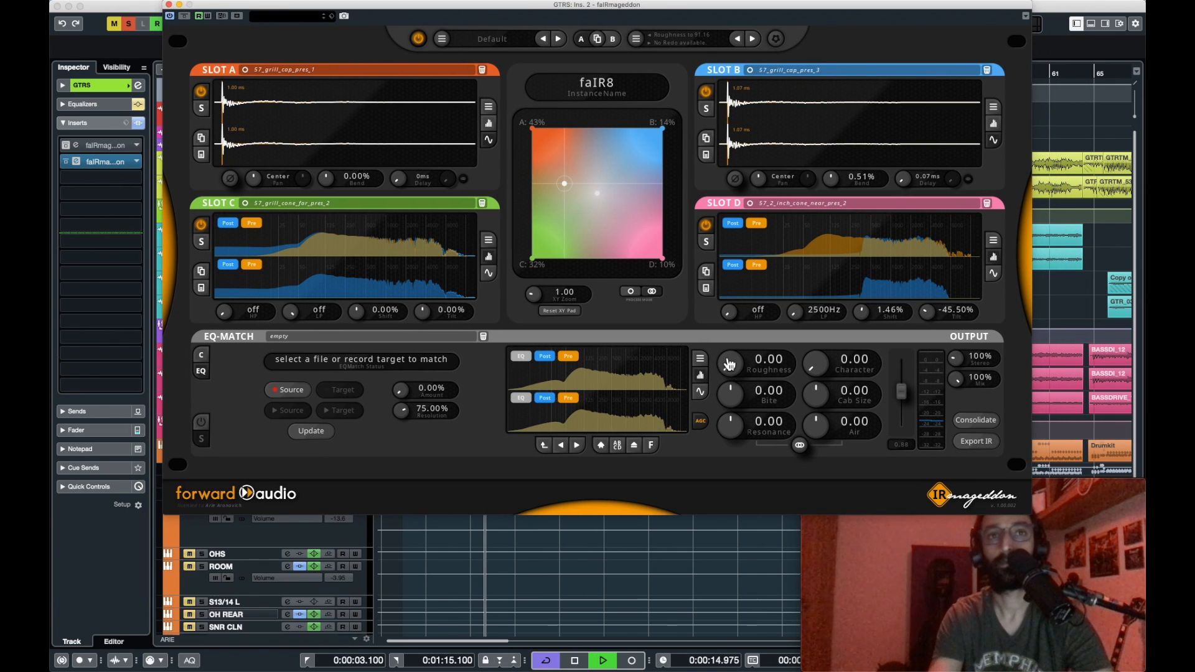
{"action": "left_click_drag", "start_coordinate": [729, 364], "coordinate": [723, 392]}
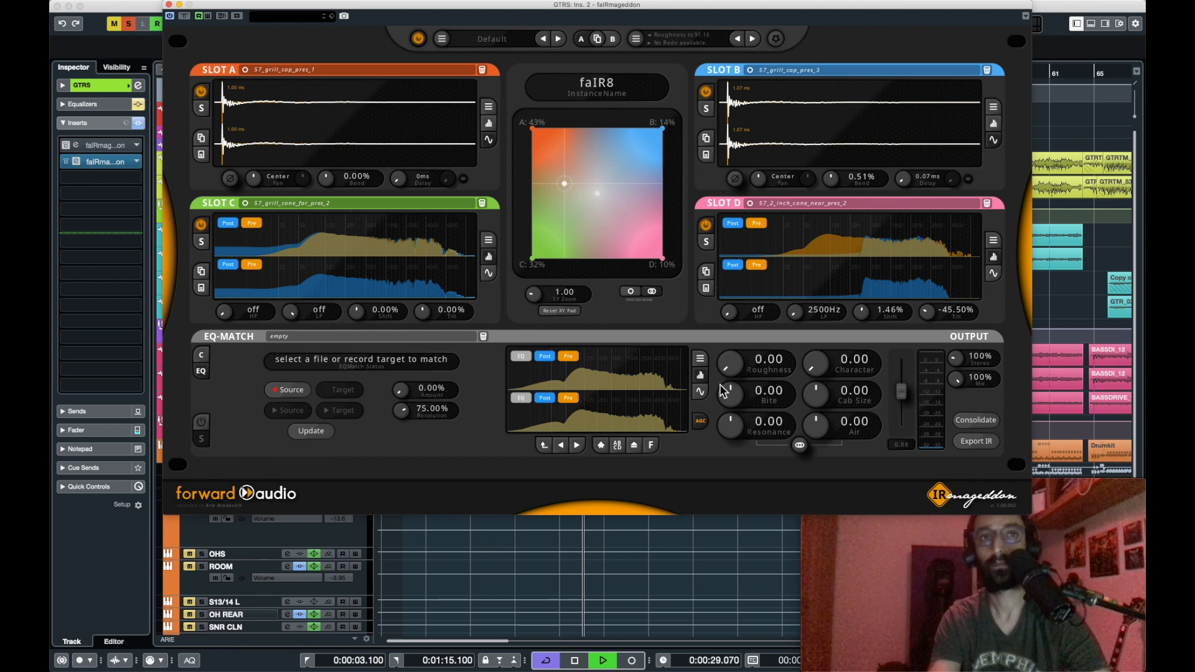
{"action": "key", "text": "space"}
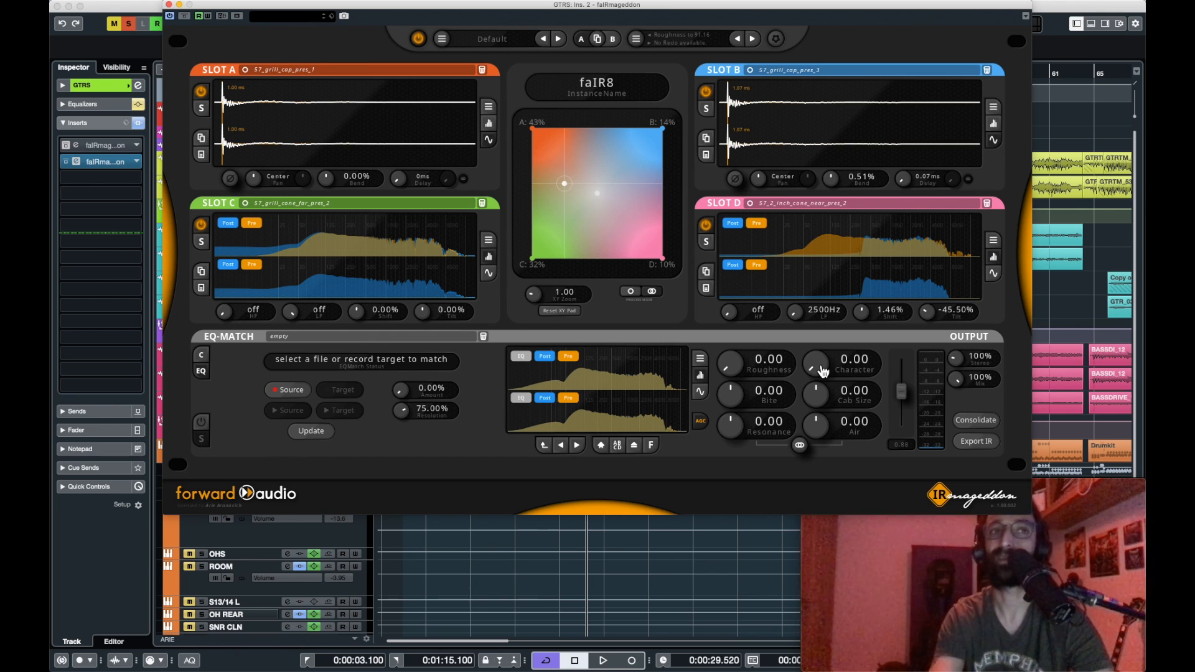
Resume playback of the soloed guitars and raise the output Character to 29.30.
{"action": "scroll", "coordinate": [822, 372], "scroll_direction": "up", "scroll_amount": 3}
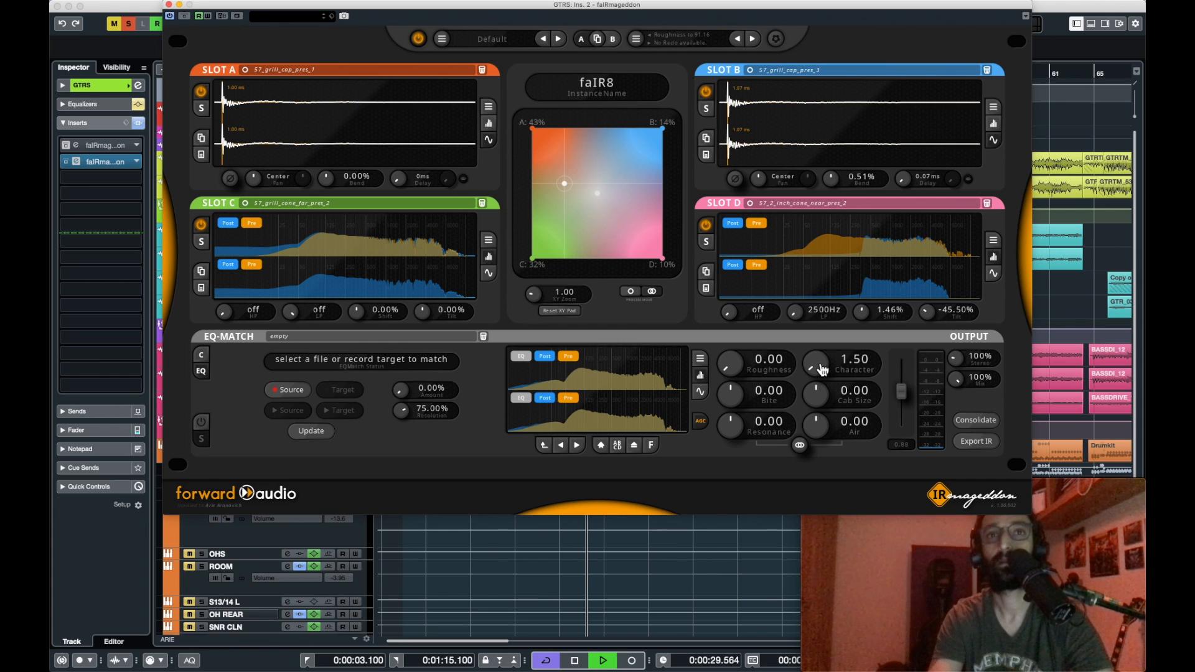
{"action": "scroll", "coordinate": [820, 369], "scroll_direction": "up", "scroll_amount": 10}
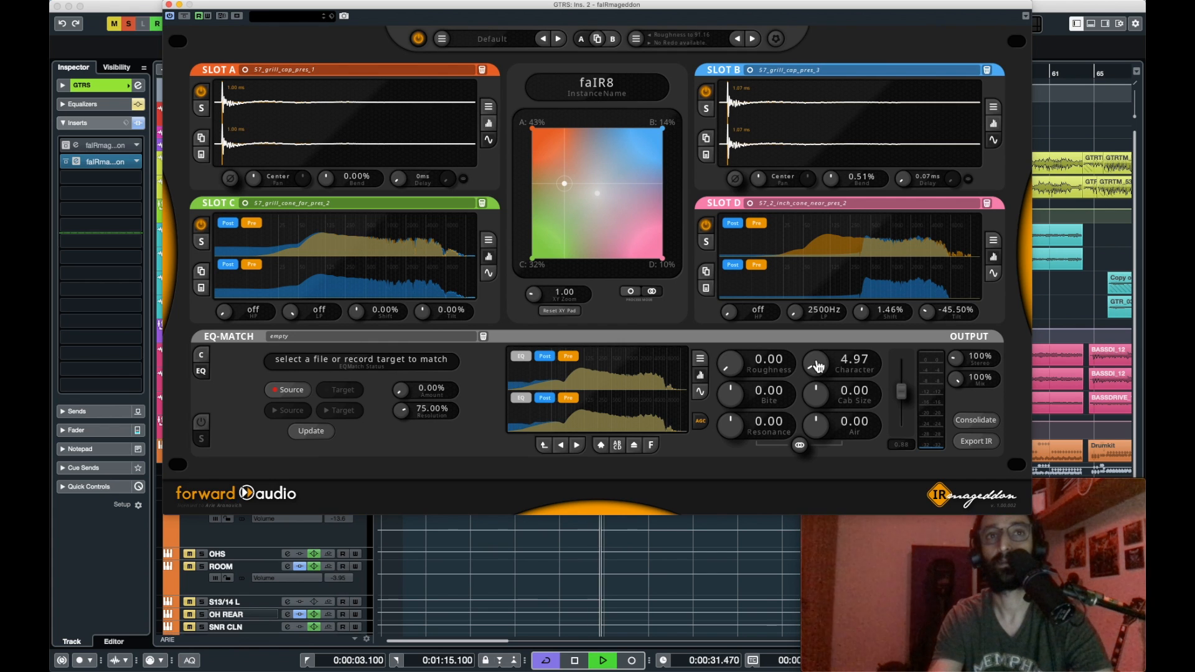
{"action": "scroll", "coordinate": [817, 364], "scroll_direction": "up", "scroll_amount": 18}
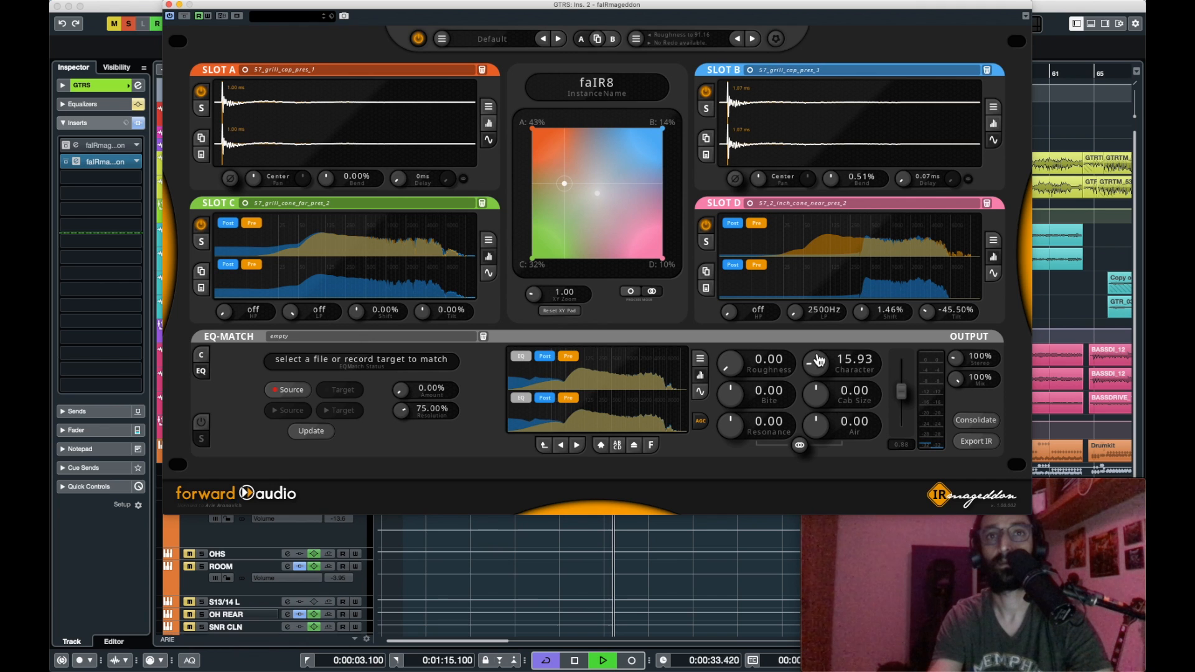
{"action": "scroll", "coordinate": [817, 359], "scroll_direction": "up", "scroll_amount": 2}
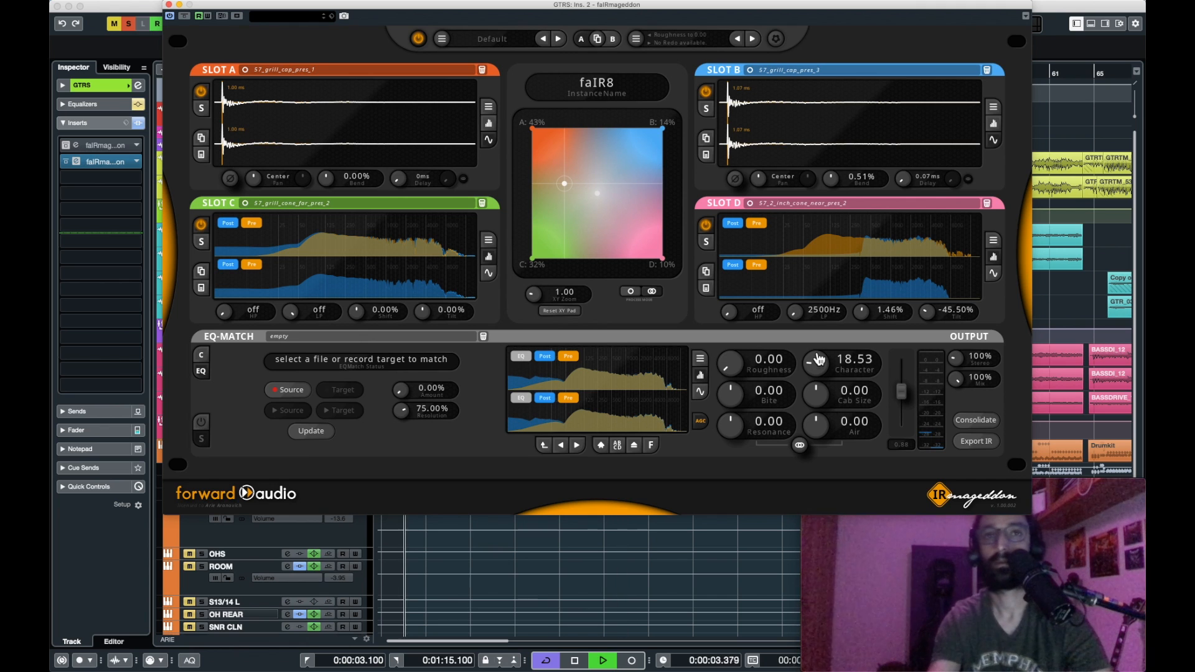
{"action": "scroll", "coordinate": [817, 357], "scroll_direction": "up", "scroll_amount": 18}
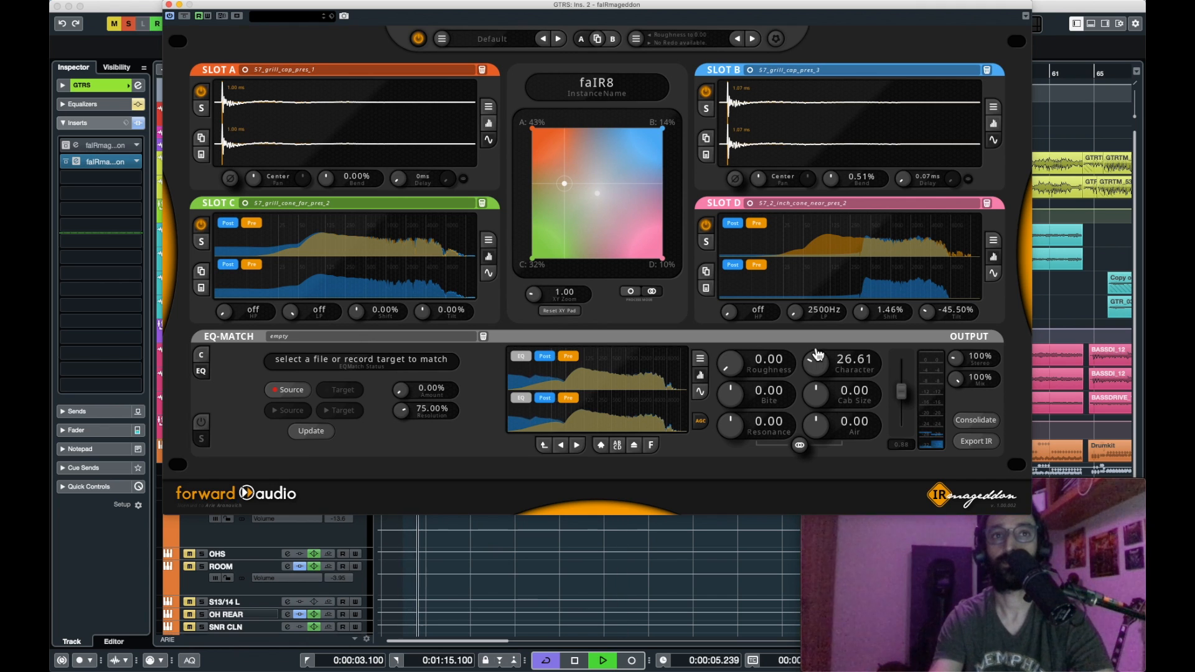
{"action": "mouse_move", "coordinate": [817, 357]}
{"action": "left_mouse_down"}
{"action": "mouse_move", "coordinate": [817, 374]}
{"action": "mouse_move", "coordinate": [825, 331]}
{"action": "mouse_move", "coordinate": [814, 371]}
{"action": "left_mouse_up"}
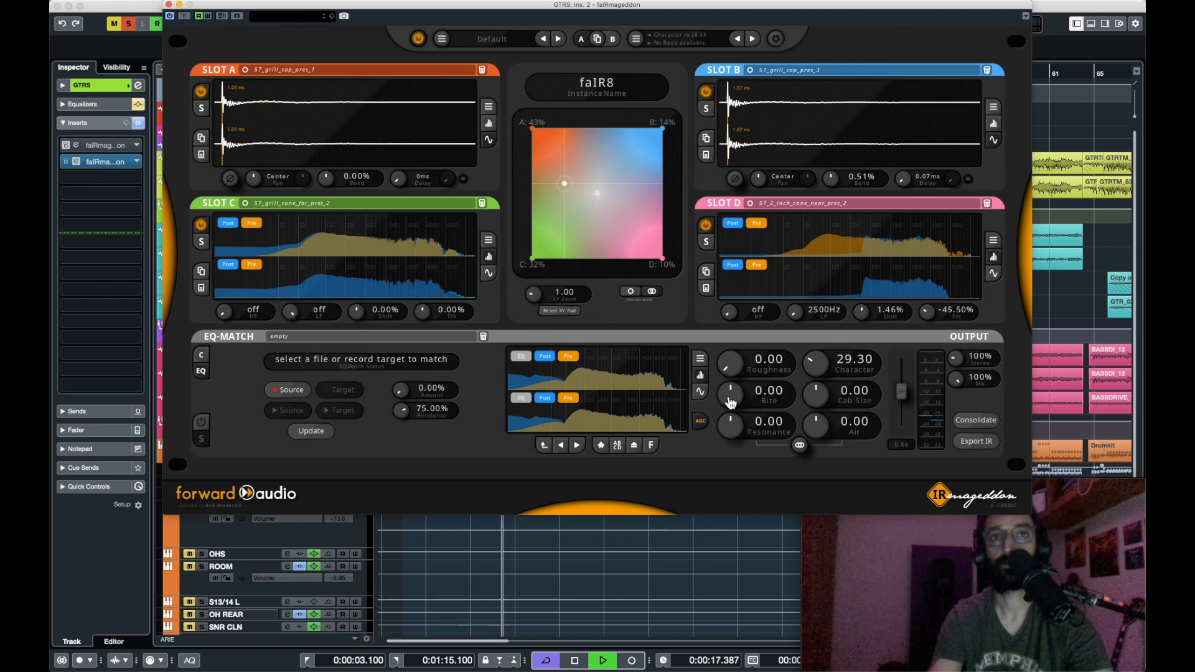
Set the output Bite to 13.07 while auditioning the guitars and stop playback.
{"action": "key", "text": "space"}
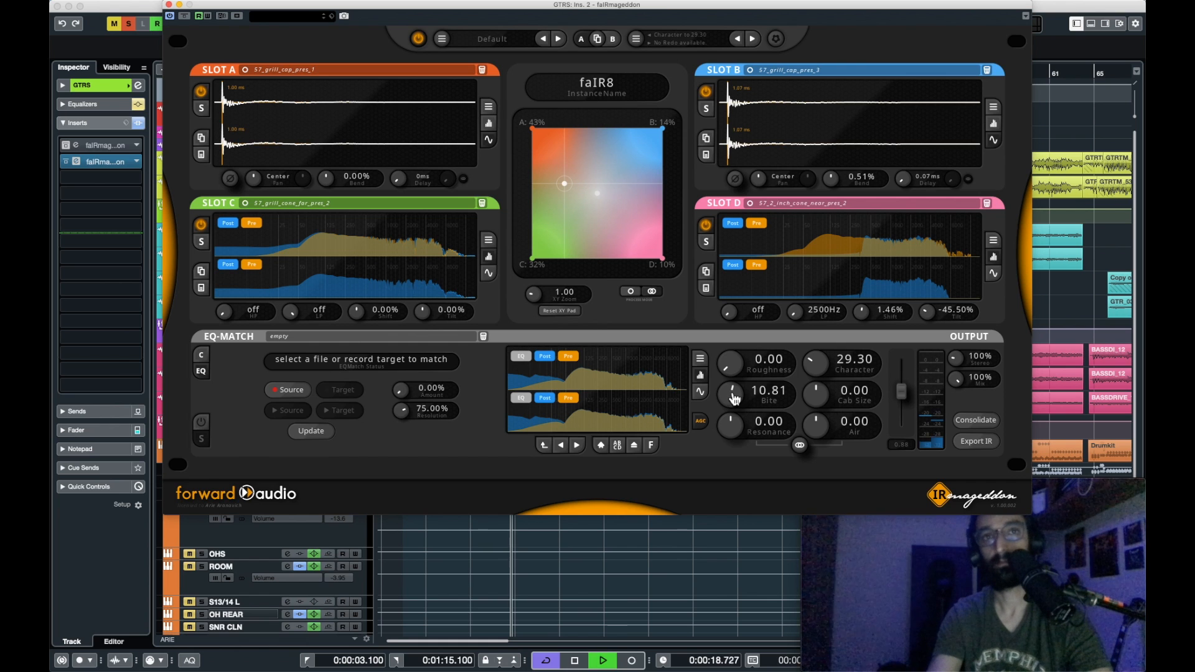
{"action": "left_click_drag", "start_coordinate": [734, 399], "coordinate": [727, 426]}
{"action": "key", "text": "space"}
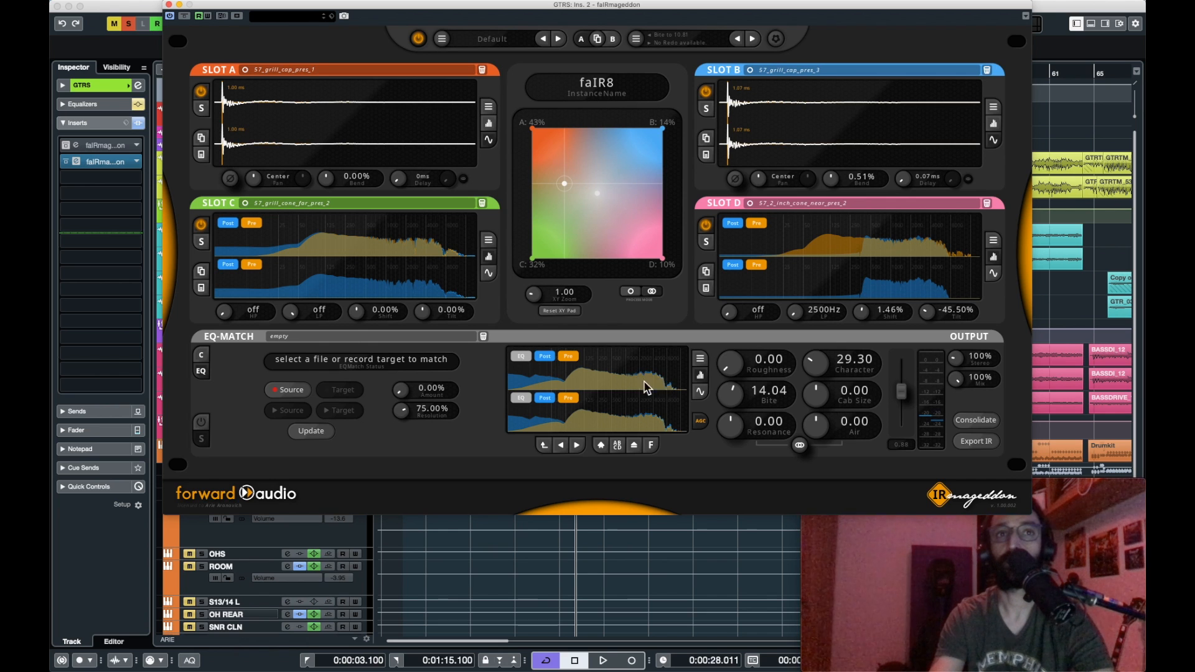
{"action": "key", "text": "space"}
{"action": "left_click_drag", "start_coordinate": [736, 405], "coordinate": [735, 408]}
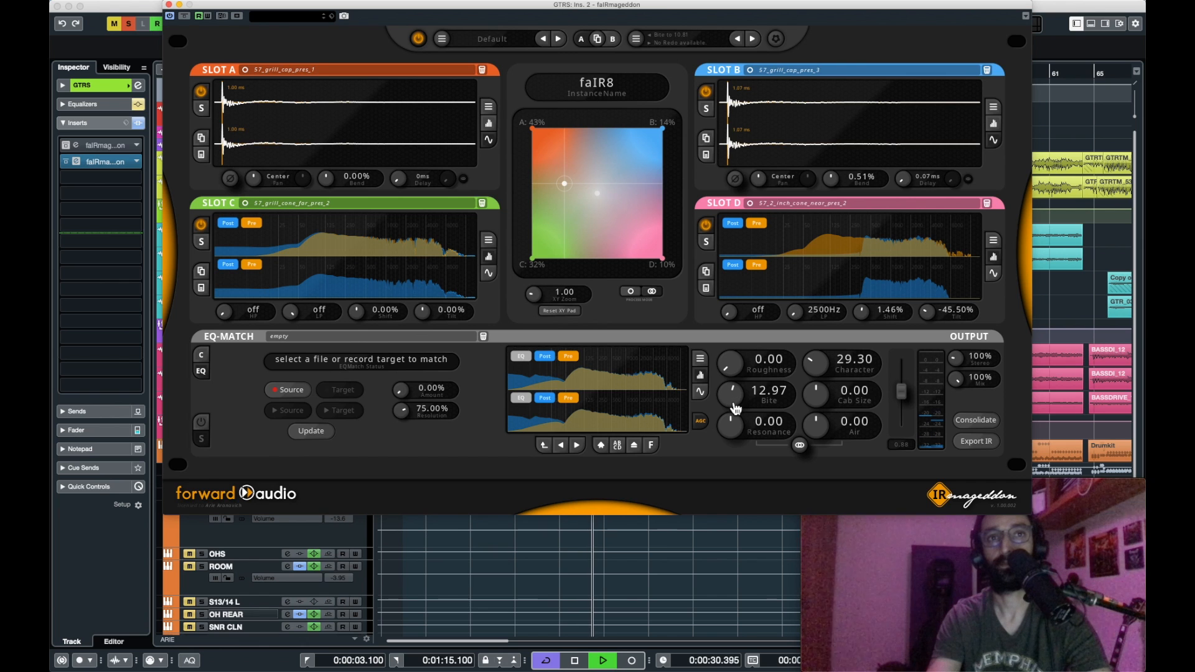
{"action": "key", "text": "space"}
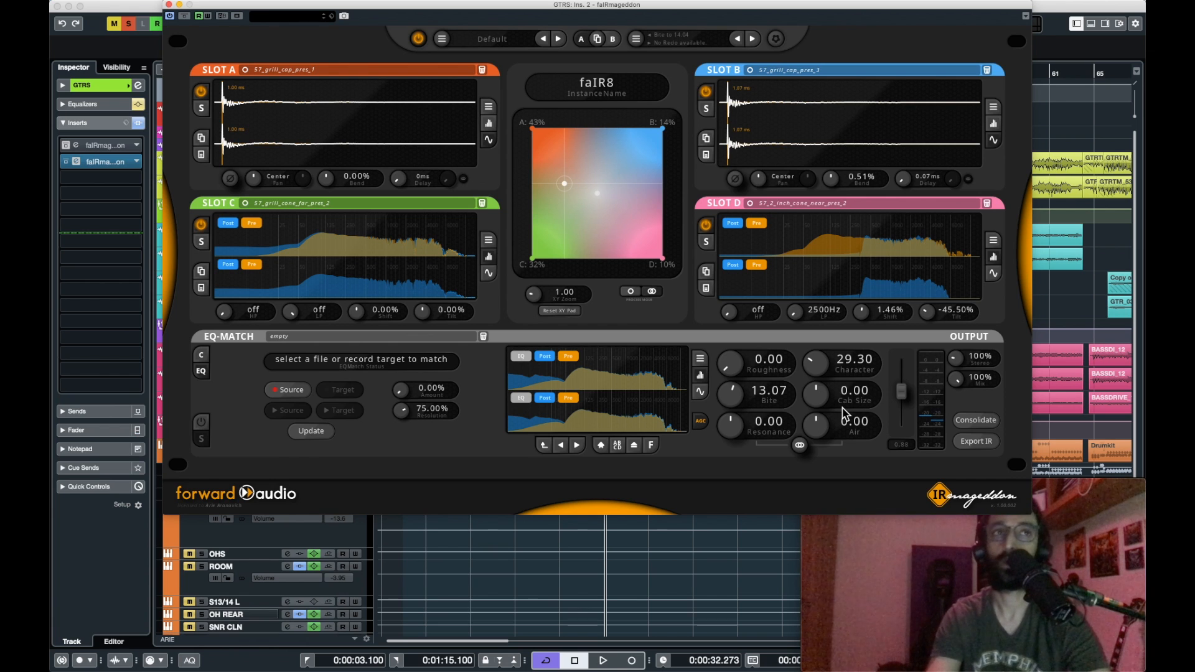
Audition the output Cab Size up to 41.61 on the guitars and reset it to 0.00.
{"action": "key", "text": "space"}
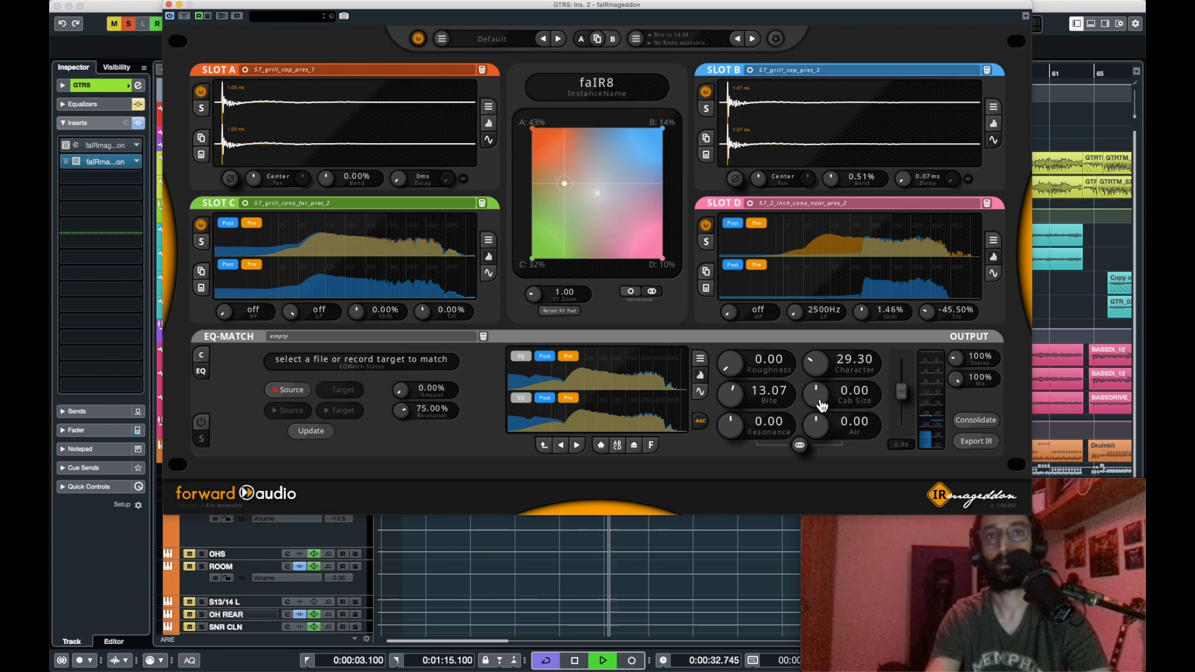
{"action": "mouse_move", "coordinate": [822, 404]}
{"action": "left_mouse_down"}
{"action": "mouse_move", "coordinate": [812, 442]}
{"action": "mouse_move", "coordinate": [818, 409]}
{"action": "left_mouse_up"}
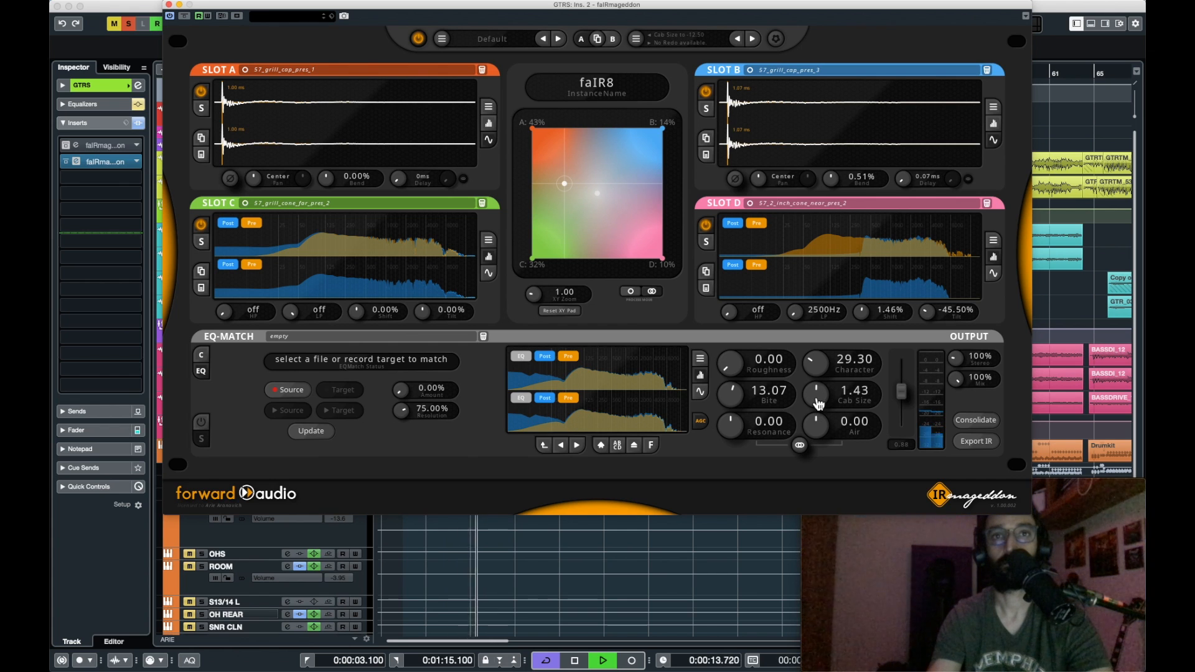
{"action": "key", "text": "space"}
{"action": "key", "text": "space"}
{"action": "left_click_drag", "start_coordinate": [817, 404], "coordinate": [825, 393]}
{"action": "key", "text": "space"}
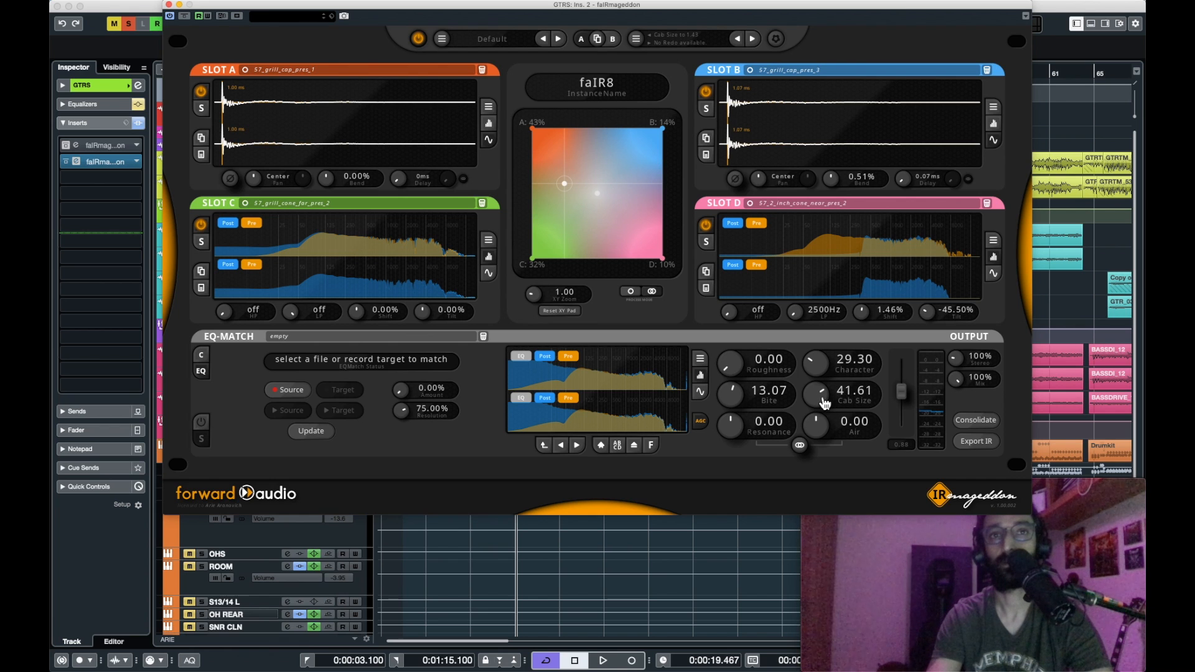
{"action": "left_click_drag", "start_coordinate": [823, 409], "coordinate": [823, 401]}
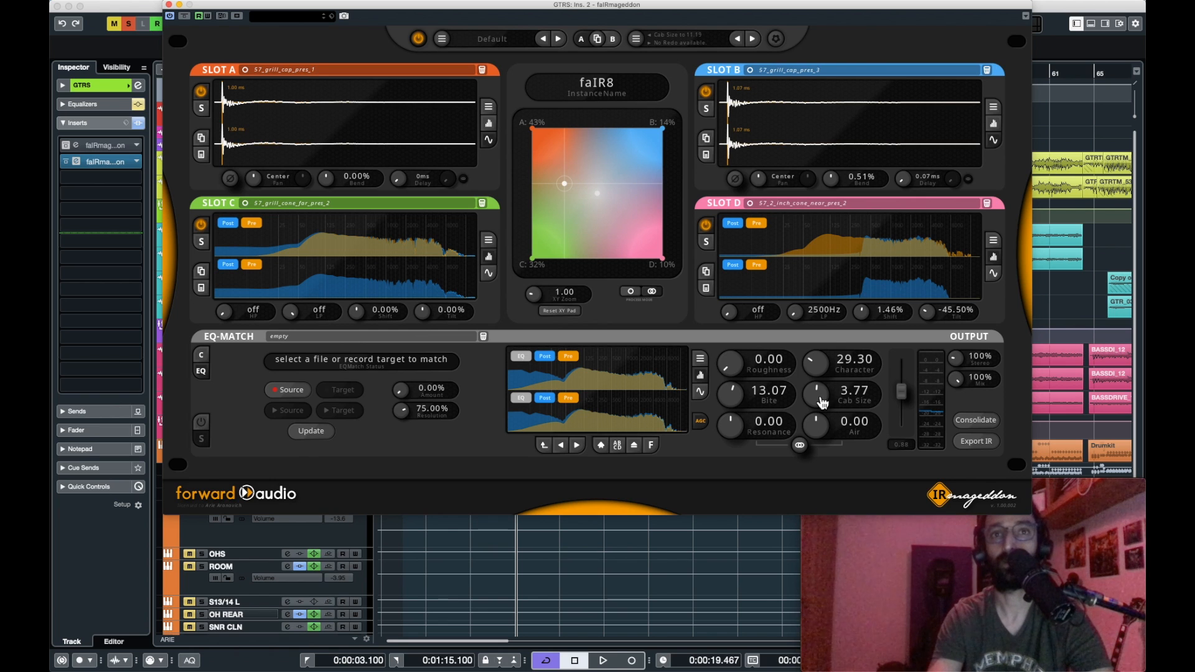
{"action": "key", "text": "space"}
{"action": "left_click_drag", "start_coordinate": [822, 404], "coordinate": [820, 408]}
{"action": "double_click", "coordinate": [820, 407]}
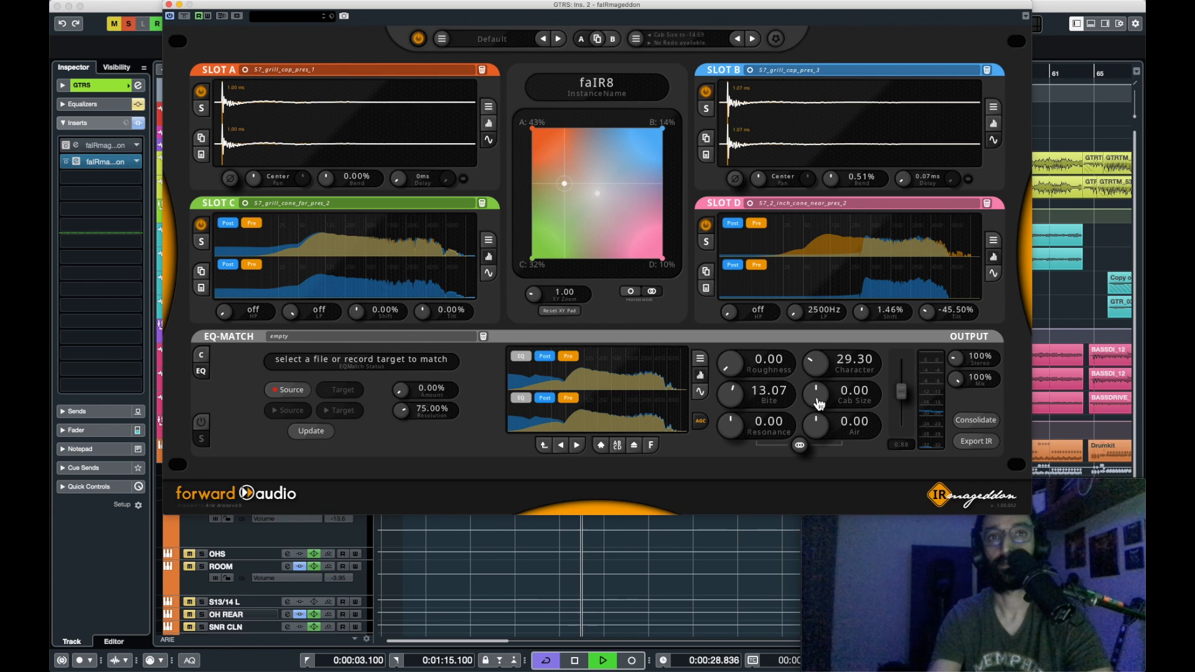
Try the output Resonance at -5.04 and stop playback.
{"action": "key", "text": "space"}
{"action": "mouse_move", "coordinate": [735, 435]}
{"action": "left_mouse_down"}
{"action": "mouse_move", "coordinate": [733, 493]}
{"action": "mouse_move", "coordinate": [738, 428]}
{"action": "left_mouse_up"}
{"action": "key", "text": "space"}
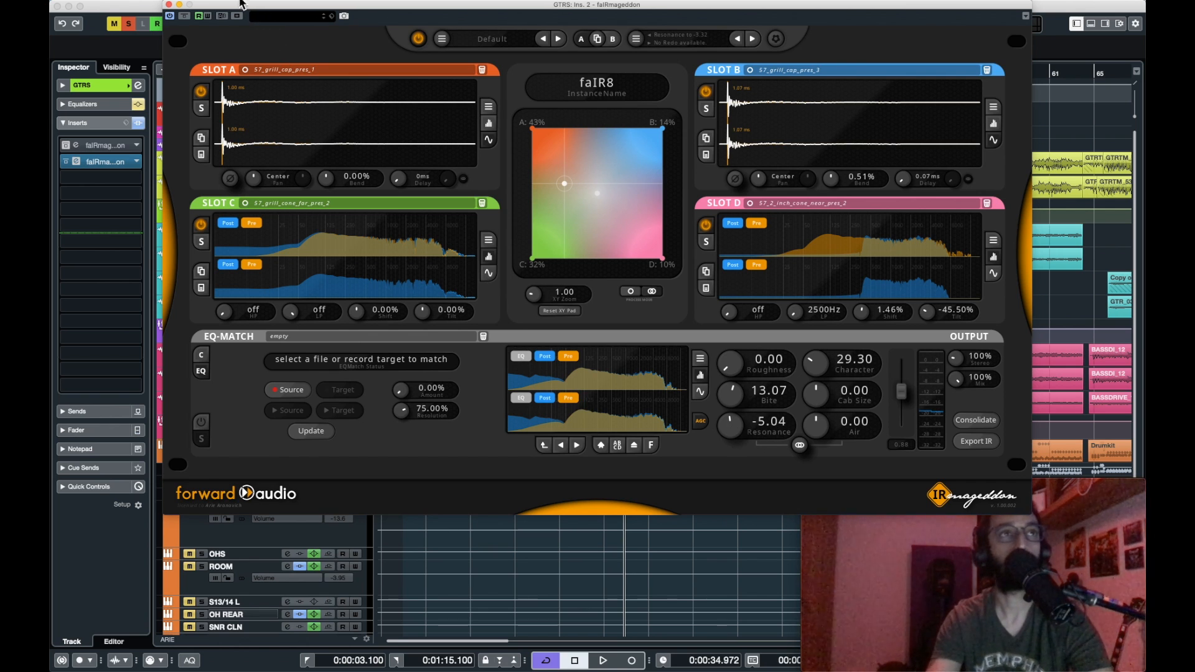
Move the plug-in window aside to solo the Bass group together with GTRS and resume playback.
{"action": "left_click_drag", "start_coordinate": [242, 3], "coordinate": [400, 3]}
{"action": "left_click", "coordinate": [194, 429]}
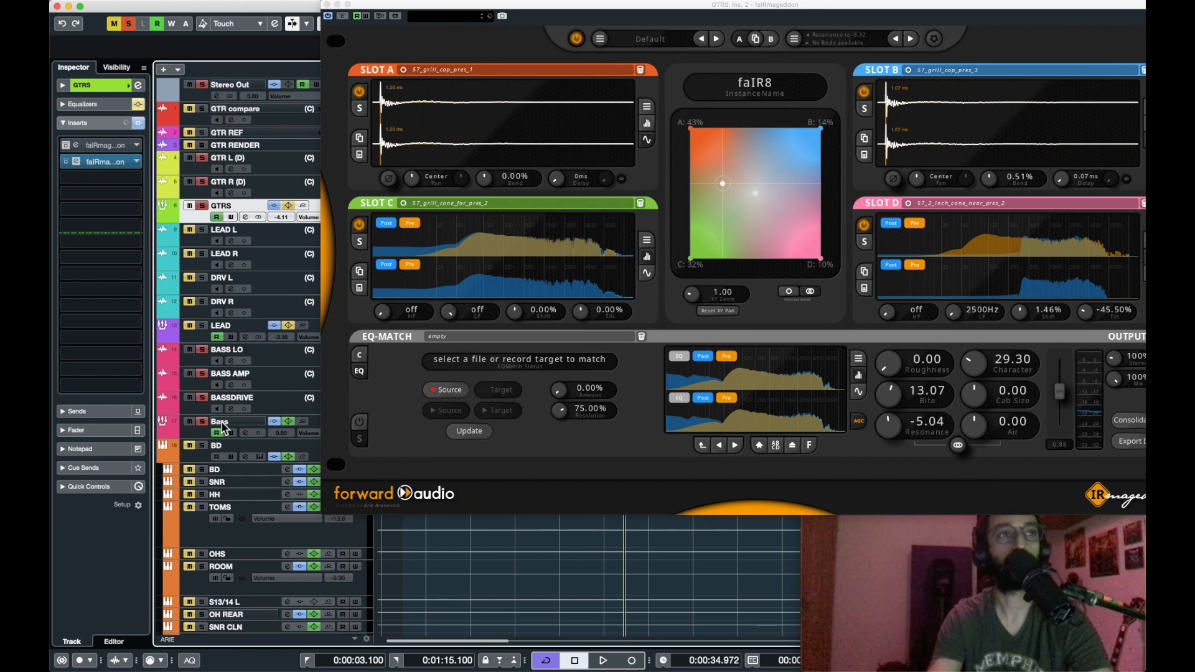
{"action": "left_click_drag", "start_coordinate": [498, 9], "coordinate": [257, 9]}
{"action": "key", "text": "space"}
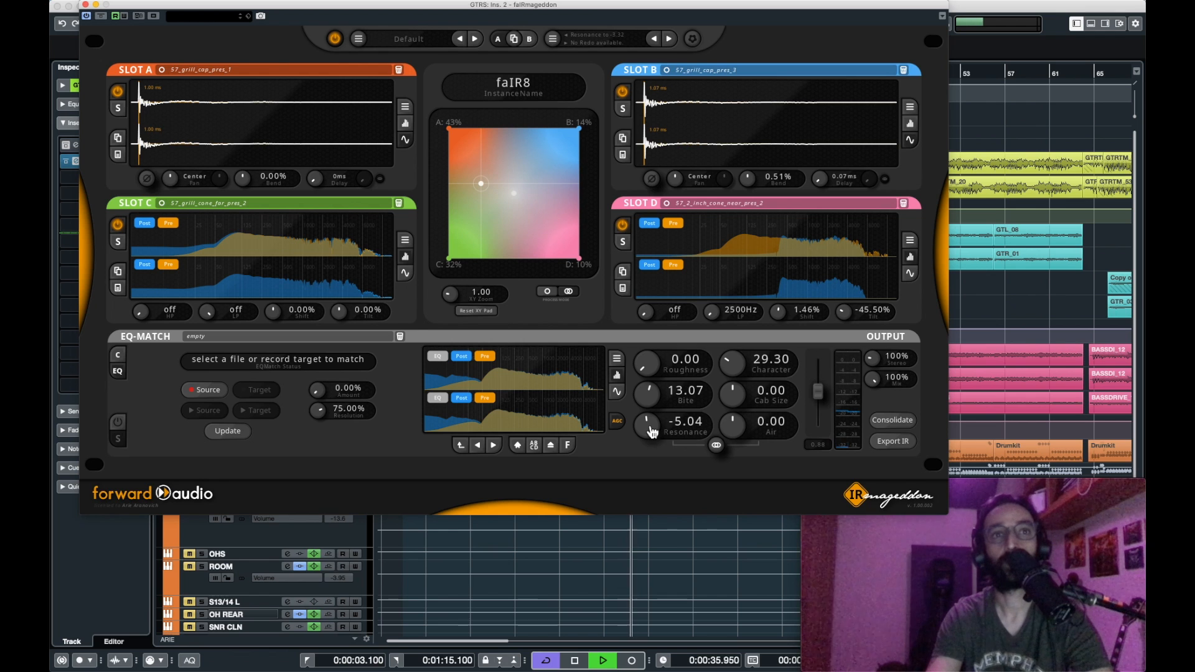
Audition Resonance down to -58.97 against the bass and reset it to 0.00.
{"action": "left_click_drag", "start_coordinate": [644, 449], "coordinate": [642, 533]}
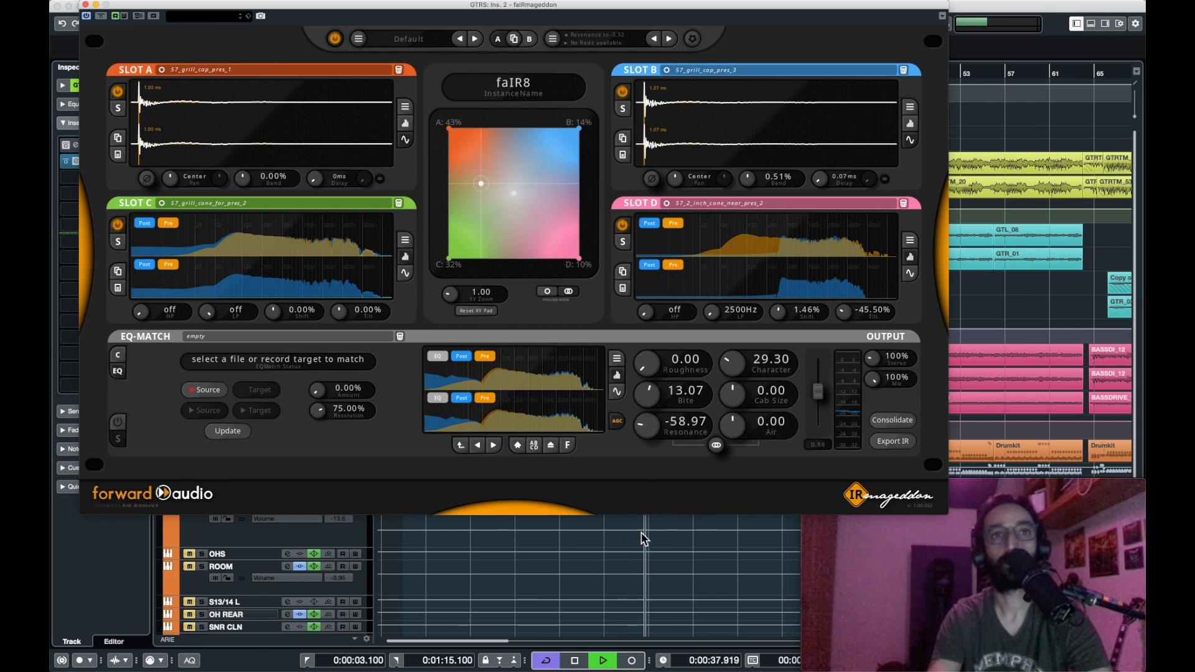
{"action": "left_click_drag", "start_coordinate": [644, 482], "coordinate": [655, 457]}
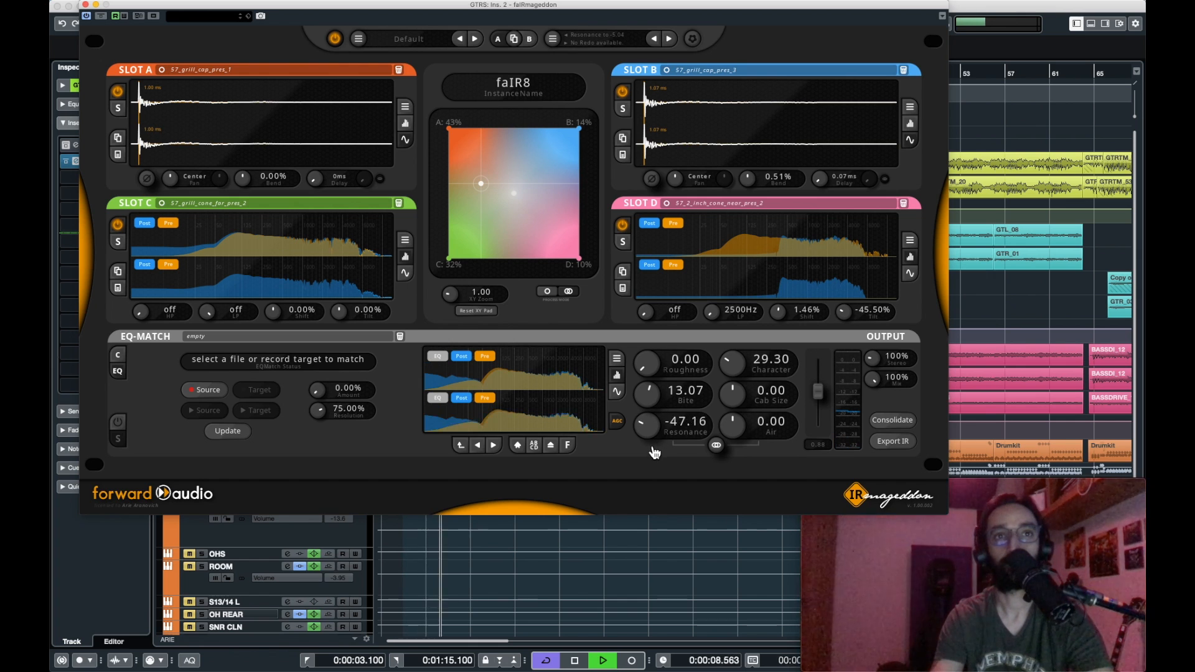
{"action": "double_click", "coordinate": [651, 431]}
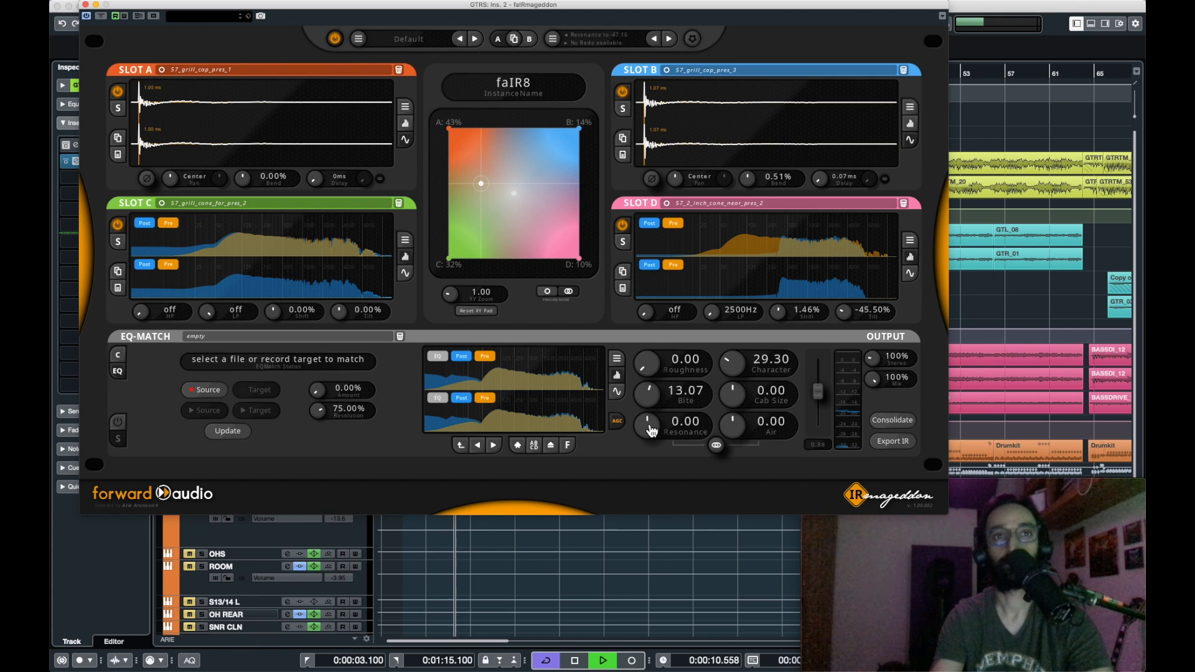
Set the output Resonance to -51.54 and Air to 18.04 during playback.
{"action": "left_click_drag", "start_coordinate": [650, 429], "coordinate": [733, 458]}
{"action": "key", "text": "space"}
{"action": "key", "text": "space"}
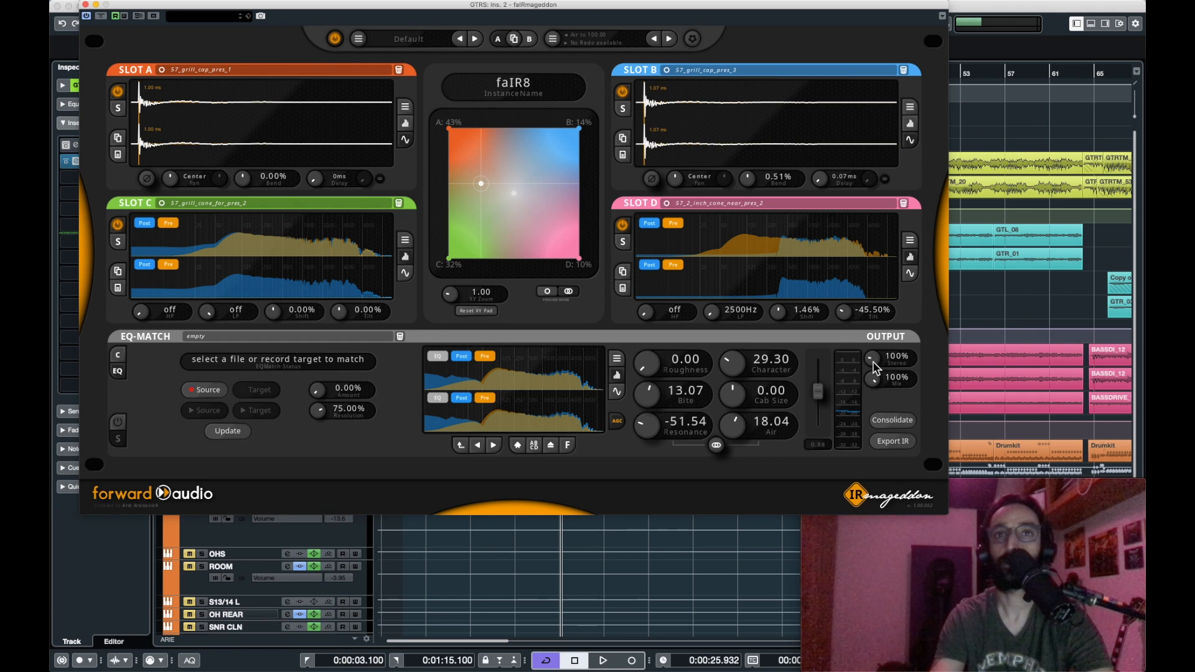
Widen the output Stereo setting to 165%, stop playback and close the plug-in.
{"action": "key", "text": "space"}
{"action": "left_click_drag", "start_coordinate": [873, 361], "coordinate": [879, 366]}
{"action": "key", "text": "space"}
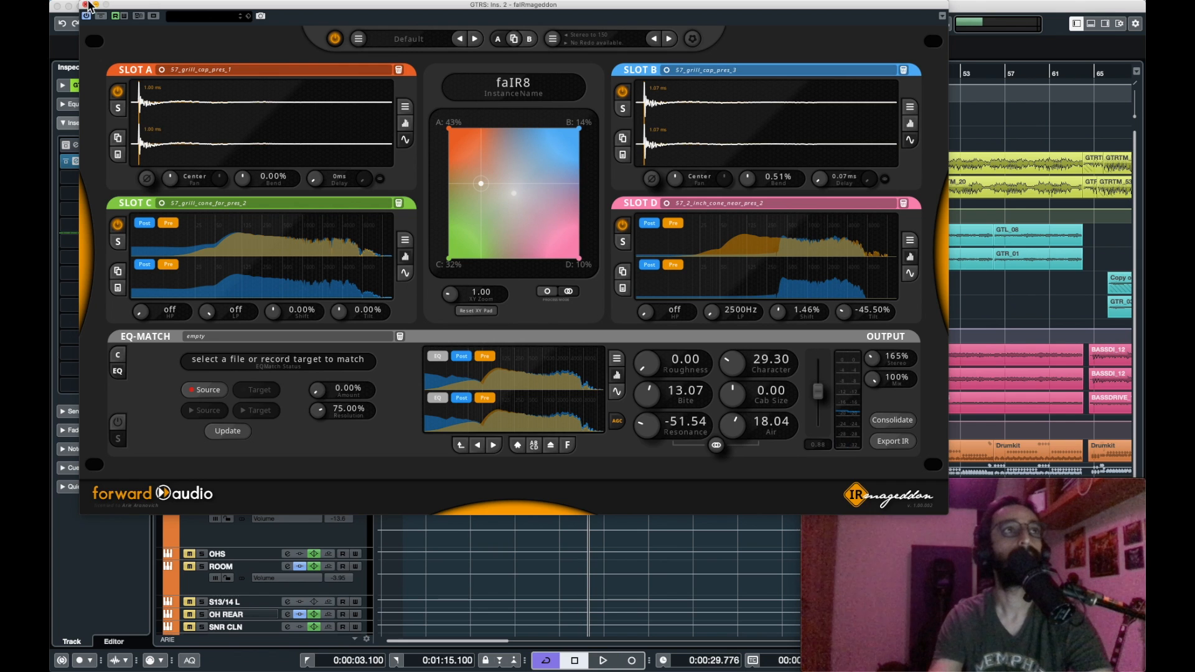
{"action": "left_click", "coordinate": [85, 6]}
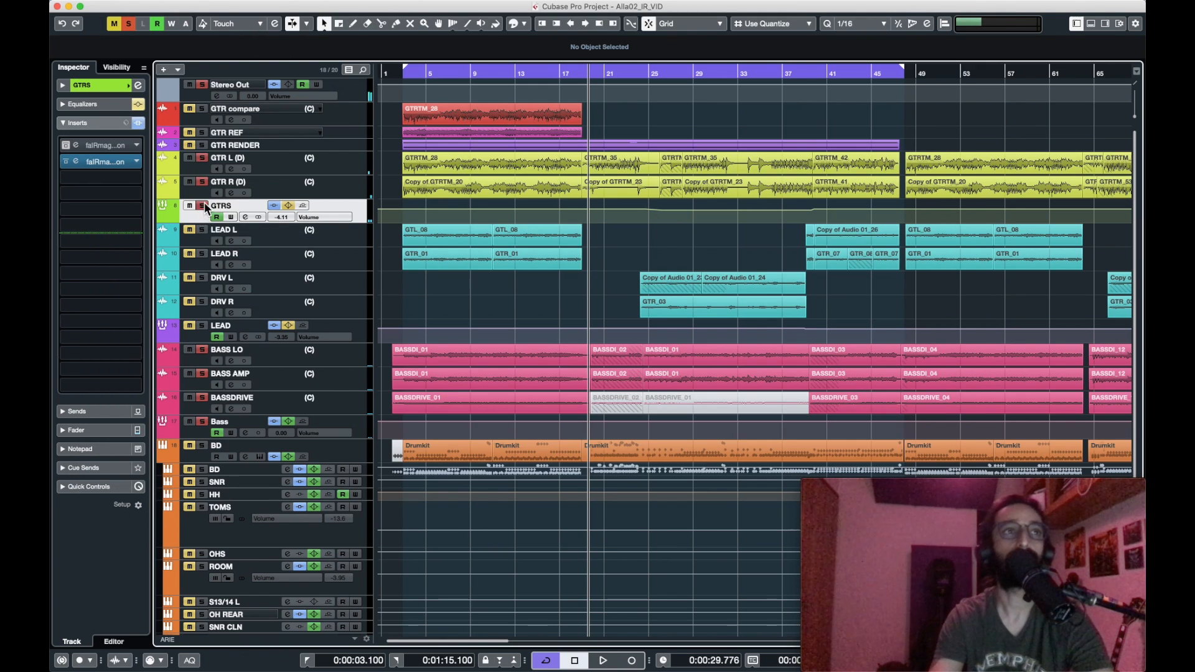
Clear the GTRS solo and all remaining solos, and play the full mix from the start of the loop.
{"action": "left_click", "coordinate": [205, 205]}
{"action": "key", "text": "KP_1"}
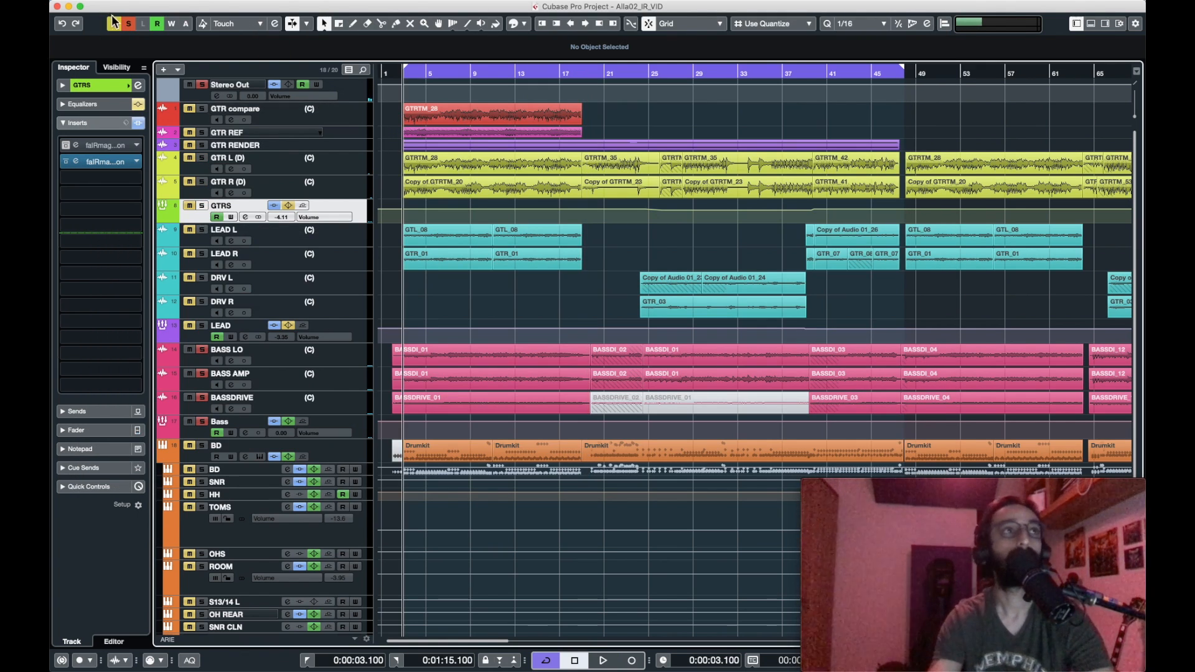
{"action": "left_click", "coordinate": [128, 25]}
{"action": "key", "text": "space"}
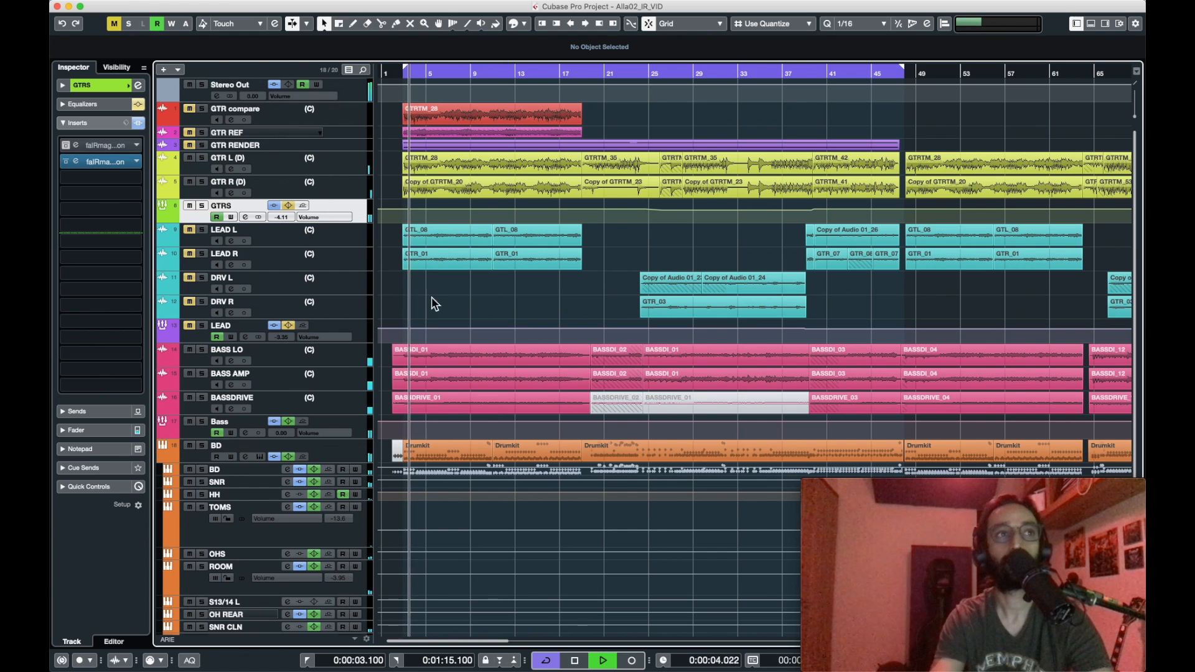
Unmute the LEAD group and replay the mix from the start of the loop.
{"action": "left_click", "coordinate": [188, 325]}
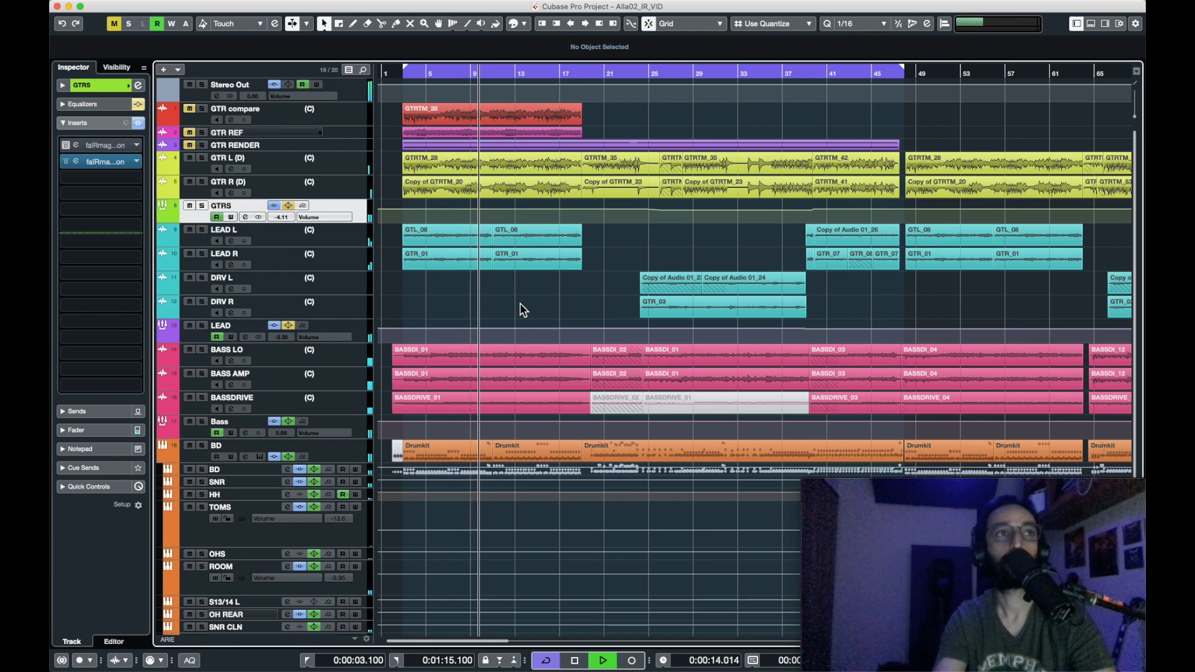
{"action": "key", "text": "space"}
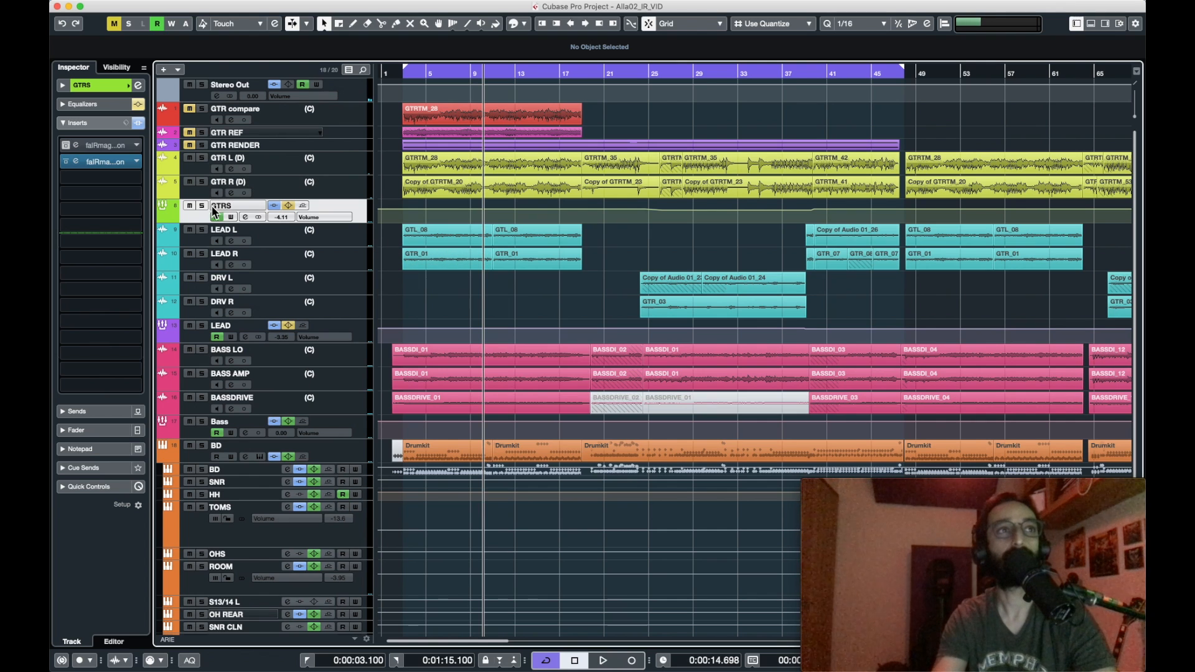
{"action": "key", "text": "KP_1"}
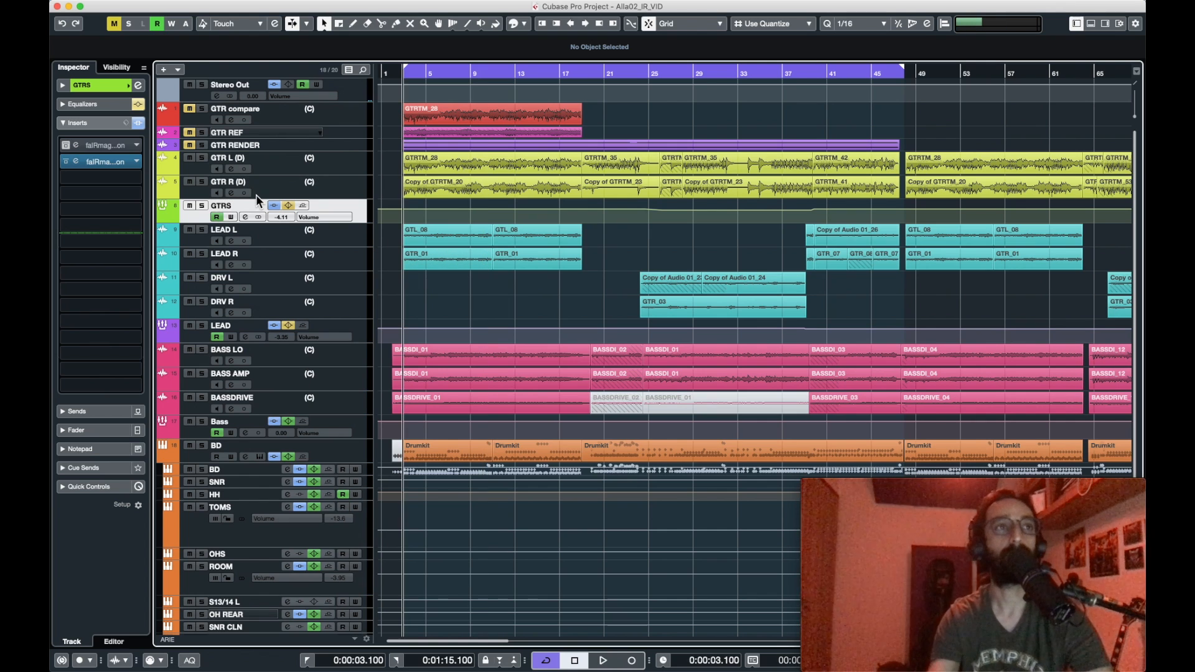
{"action": "key", "text": "space"}
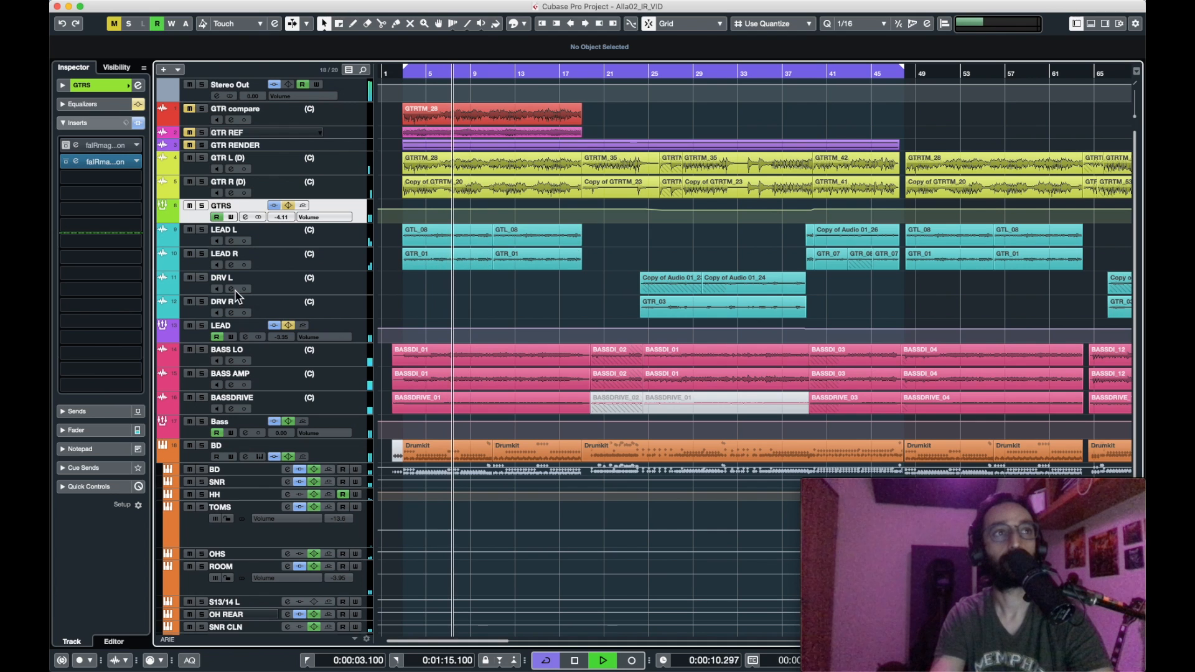
Compare the mix with the LEAD group muted and unmuted, and stop playback.
{"action": "left_click", "coordinate": [189, 325]}
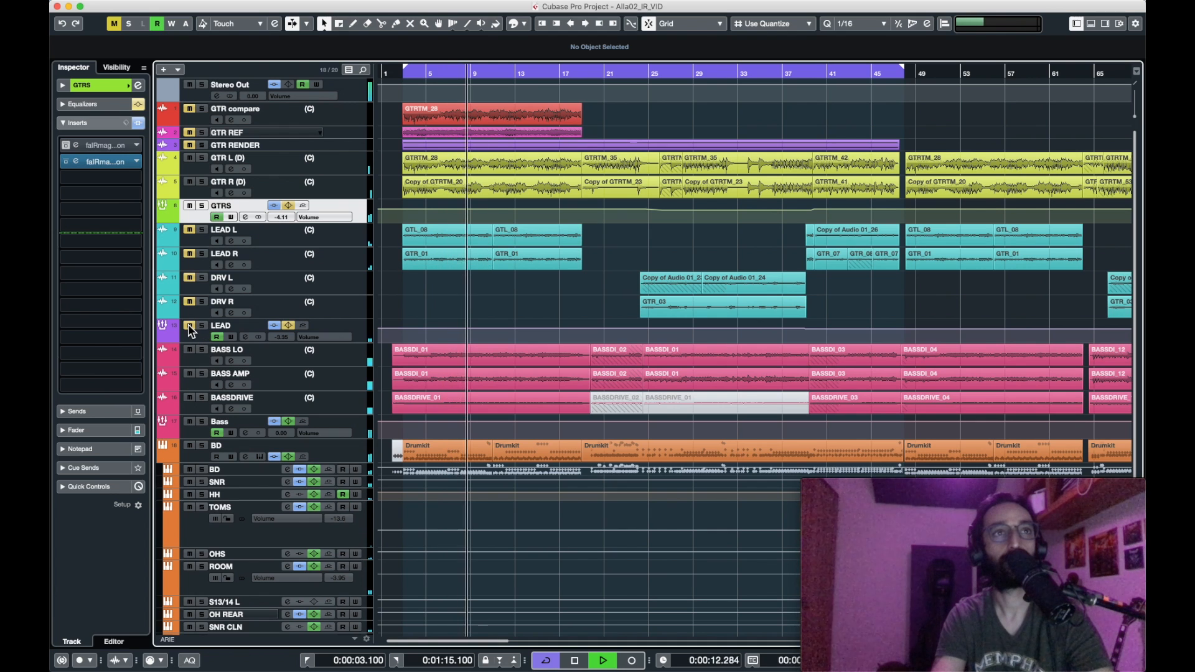
{"action": "left_click", "coordinate": [188, 325]}
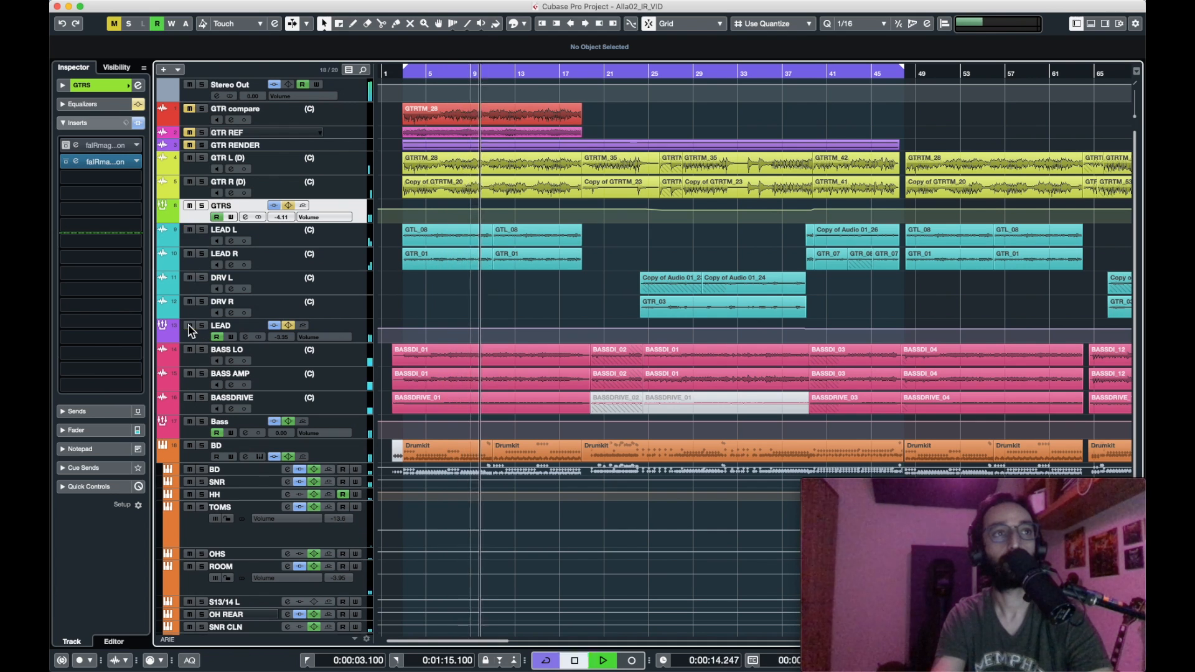
{"action": "key", "text": "space"}
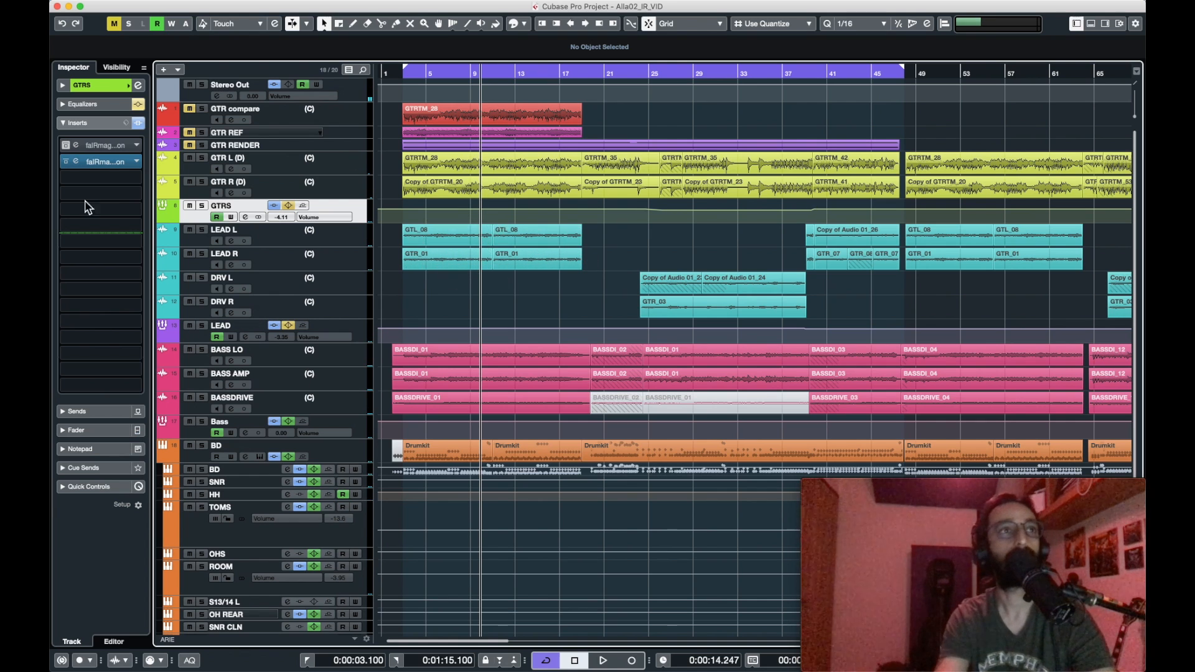
Review the second faIRmageddon instance on GTRS and close it again.
{"action": "left_click", "coordinate": [77, 161]}
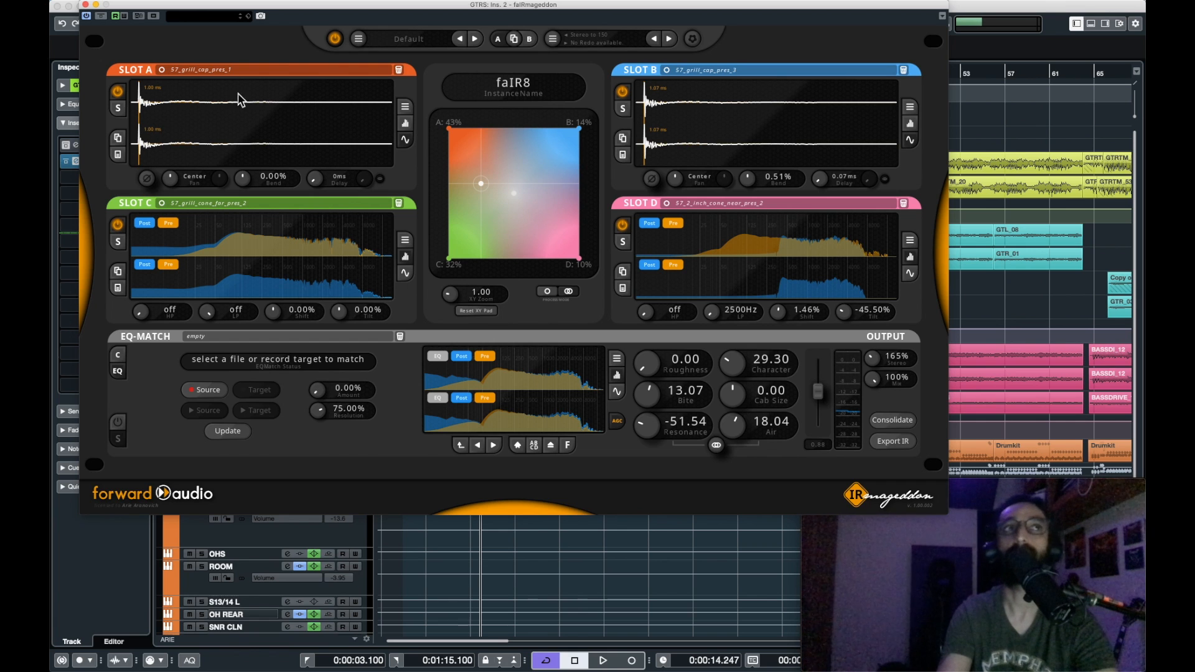
{"action": "left_click", "coordinate": [84, 5]}
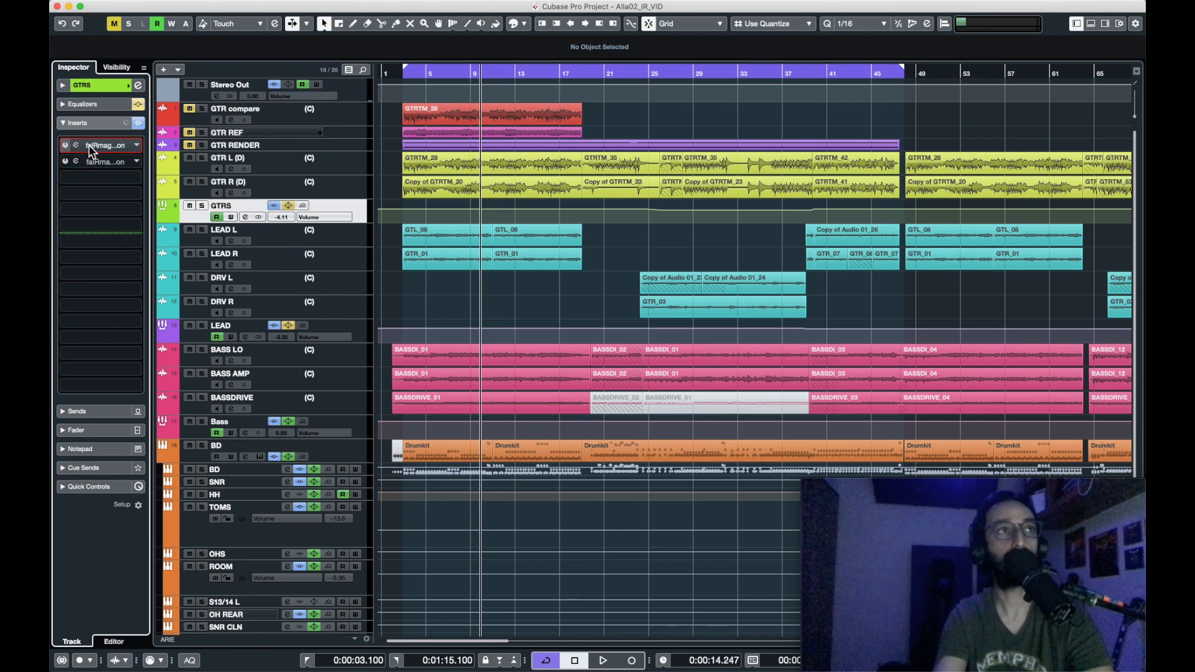
Activate the first faIRmageddon insert on GTRS, open its editor and play the mix from the start of the loop.
{"action": "left_click", "coordinate": [65, 145]}
{"action": "left_click", "coordinate": [66, 146]}
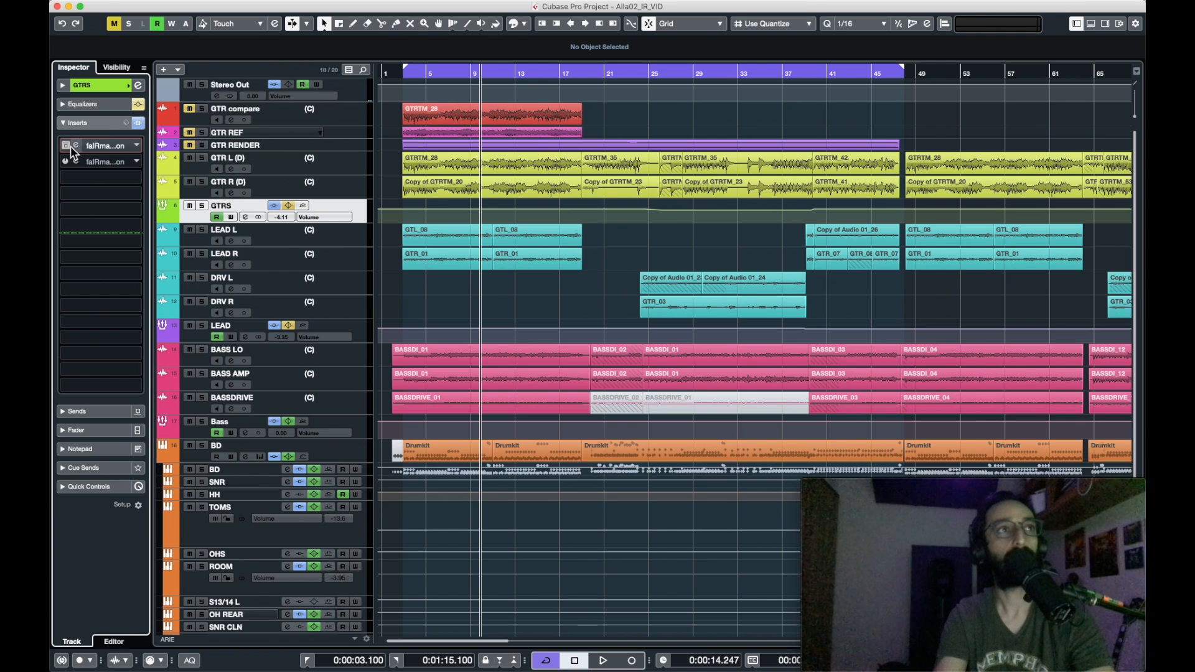
{"action": "left_click", "coordinate": [75, 148]}
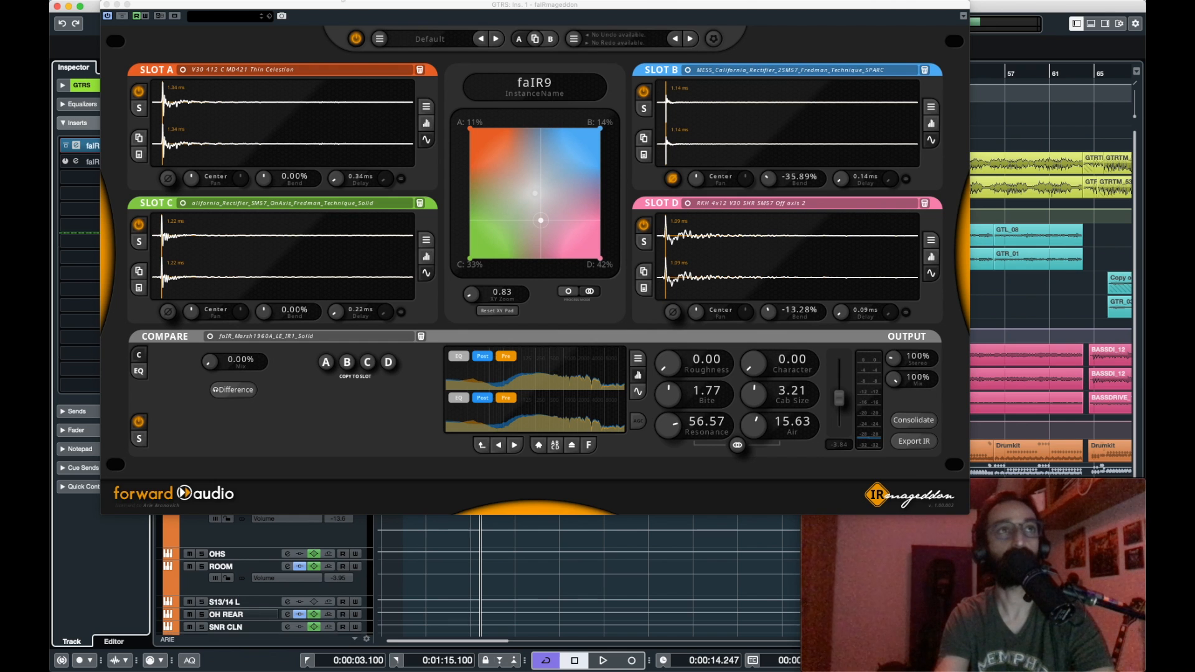
{"action": "key", "text": "KP_1"}
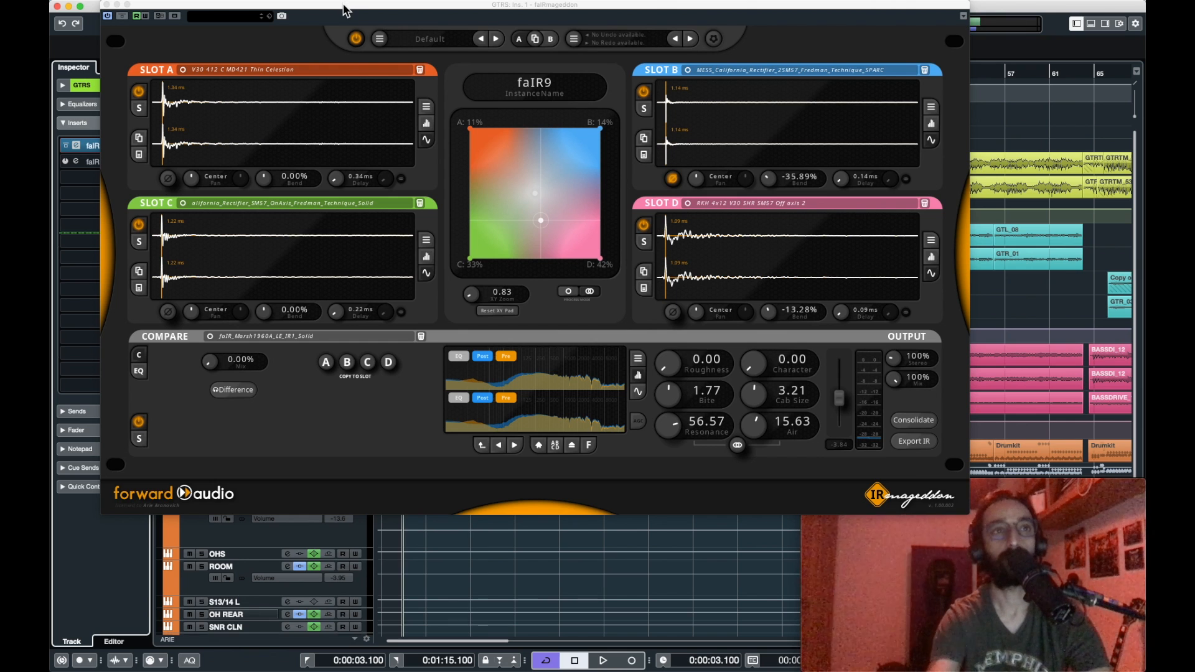
{"action": "left_click_drag", "start_coordinate": [334, 11], "coordinate": [626, 8]}
{"action": "key", "text": "space"}
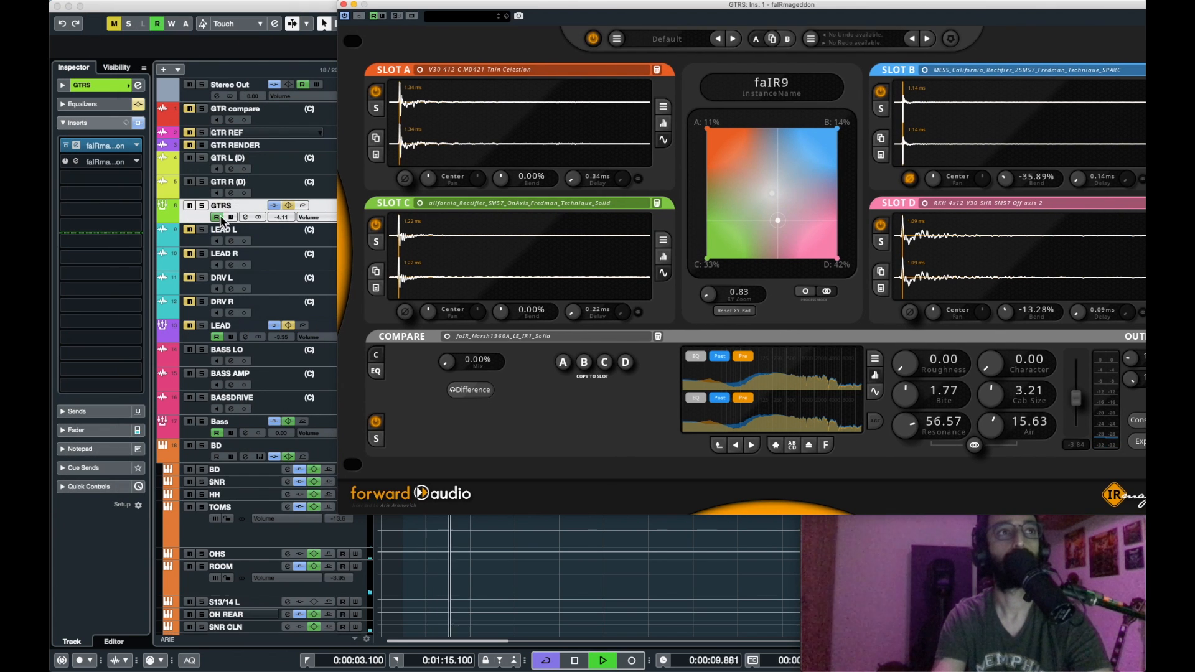
Solo the GTRS group, stop playback and bring the whole faIRmageddon editor into view.
{"action": "left_click", "coordinate": [201, 206]}
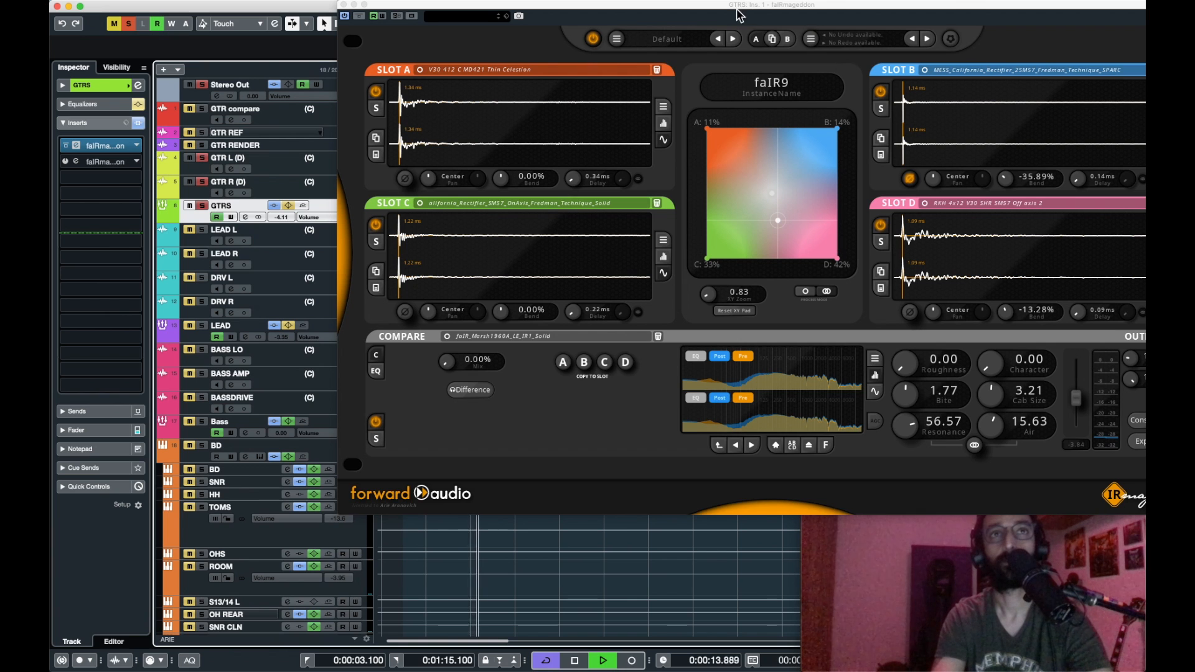
{"action": "key", "text": "space"}
{"action": "left_click_drag", "start_coordinate": [737, 9], "coordinate": [598, 9]}
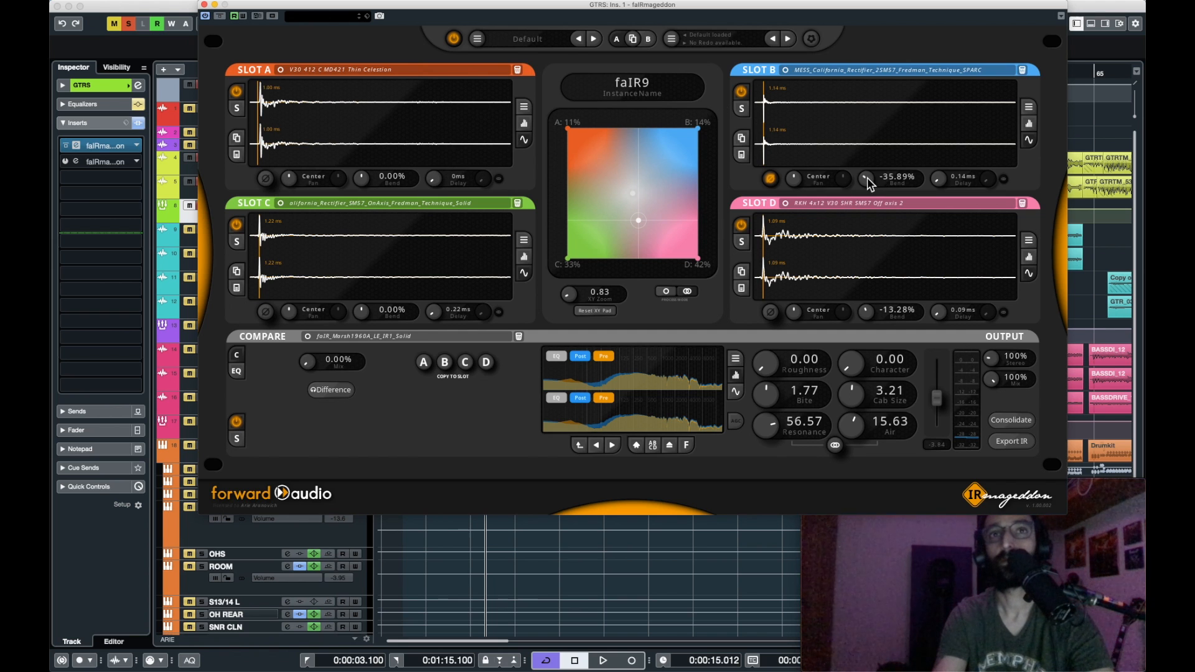
Reset the slots' bend to 0% and delay to 0 ms, and turn off slot B's polarity inversion.
{"action": "left_click_drag", "start_coordinate": [869, 182], "coordinate": [957, 194]}
{"action": "left_click", "coordinate": [771, 179]}
{"action": "double_click", "coordinate": [938, 311]}
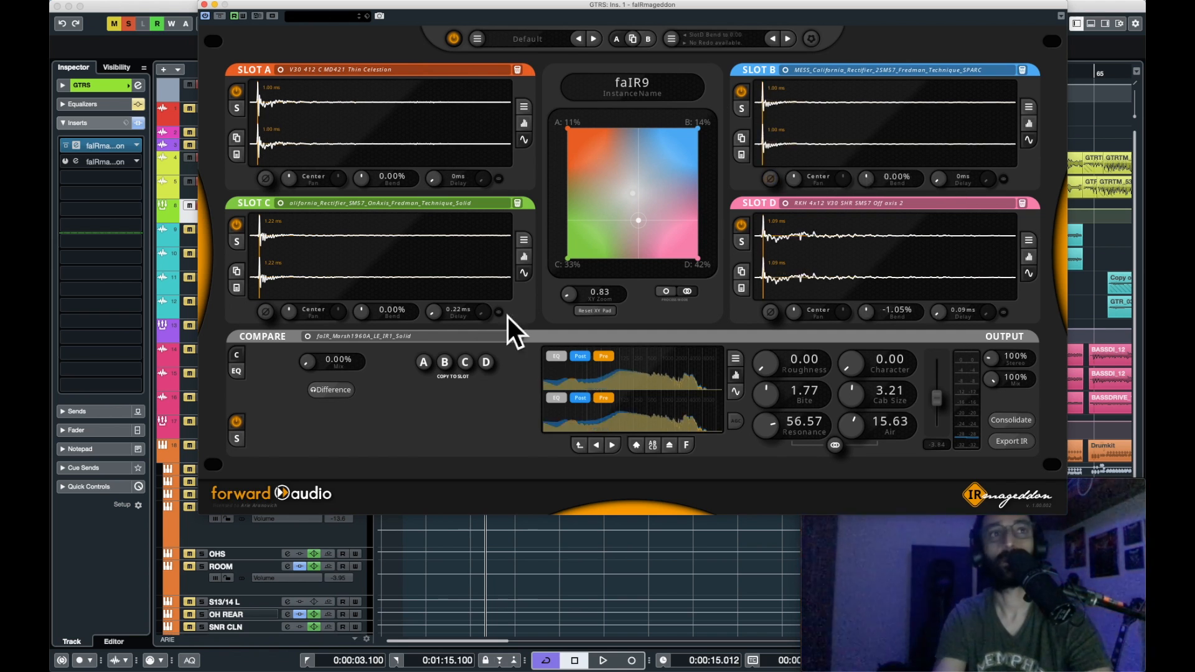
{"action": "double_click", "coordinate": [433, 312]}
Show the spectrum and filter controls of all four slots and switch off the filters on slots C and D.
{"action": "left_click", "coordinate": [523, 123]}
{"action": "left_click", "coordinate": [1028, 124]}
{"action": "left_click", "coordinate": [1028, 257]}
{"action": "left_click", "coordinate": [523, 257]}
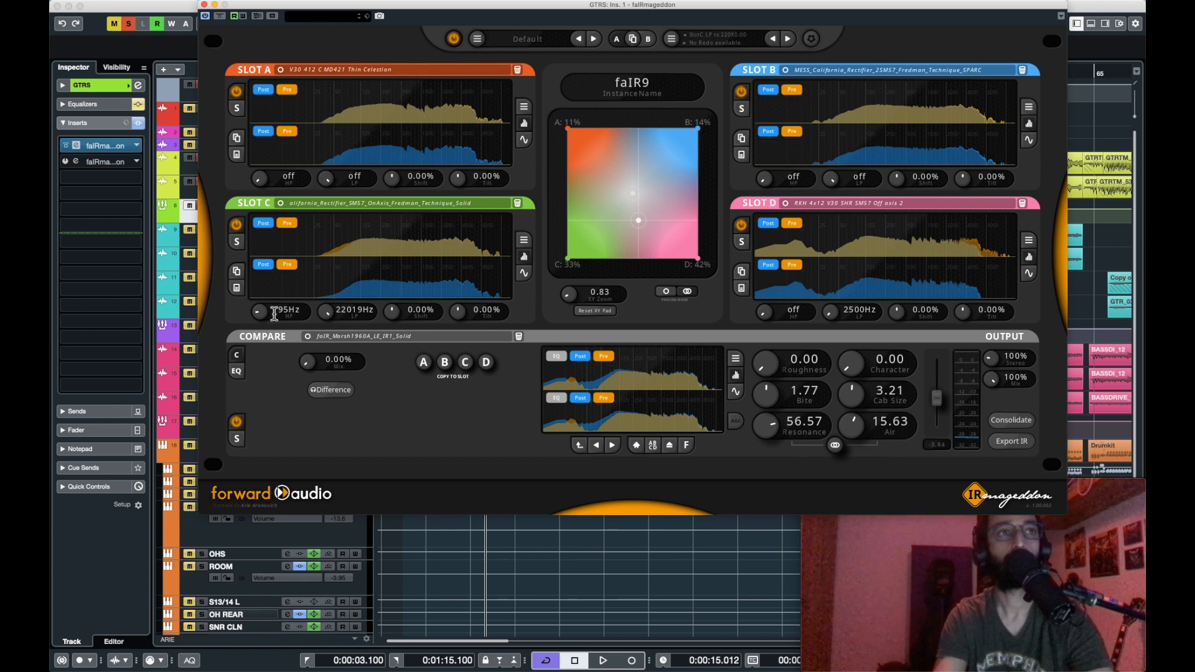
{"action": "double_click", "coordinate": [831, 314]}
Return slots A and B to the waveform view and reset Bite, Cab Size, Air and Resonance to 0.
{"action": "left_click", "coordinate": [1027, 140]}
{"action": "double_click", "coordinate": [638, 221]}
{"action": "left_click", "coordinate": [523, 140]}
{"action": "double_click", "coordinate": [766, 395]}
{"action": "double_click", "coordinate": [851, 394]}
{"action": "double_click", "coordinate": [851, 426]}
{"action": "double_click", "coordinate": [766, 425]}
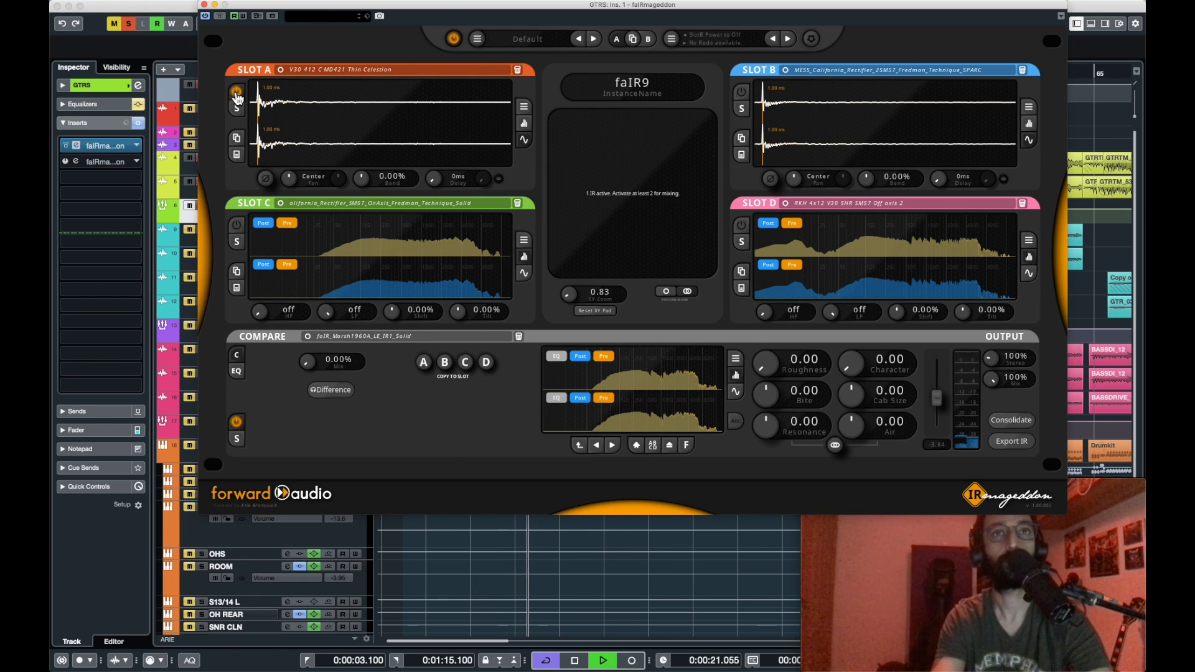
Finish auditioning slot A, audition slot B on its own and switch both slots off.
{"action": "key", "text": "space"}
{"action": "left_click", "coordinate": [236, 93]}
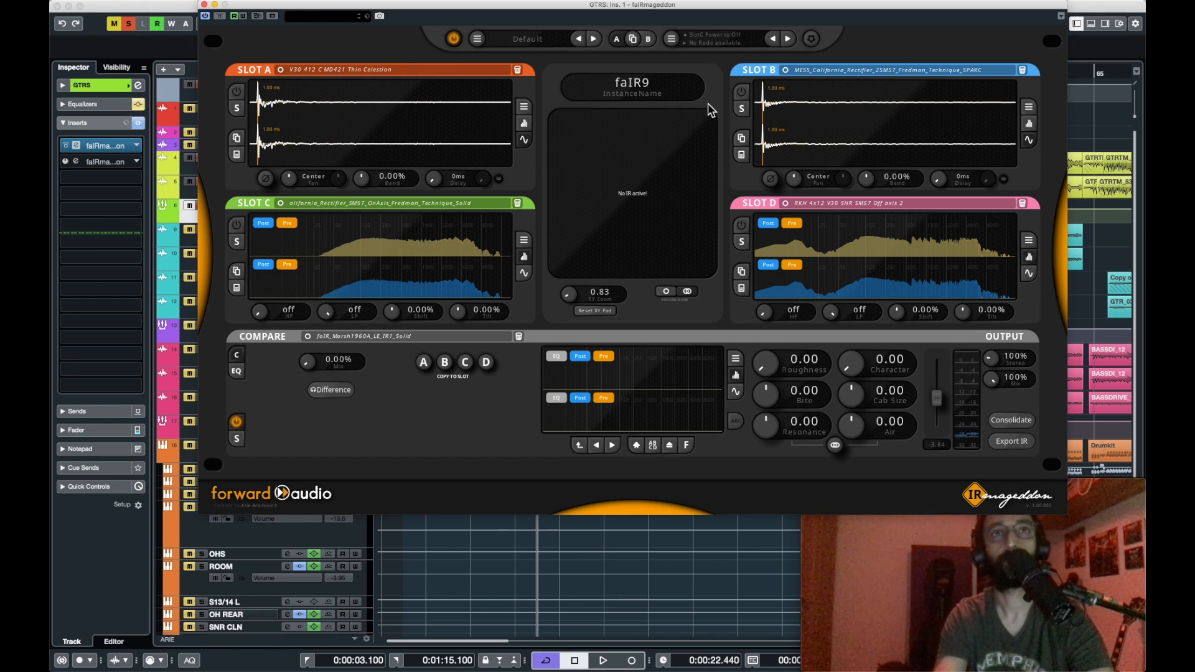
{"action": "left_click", "coordinate": [741, 92]}
{"action": "key", "text": "space"}
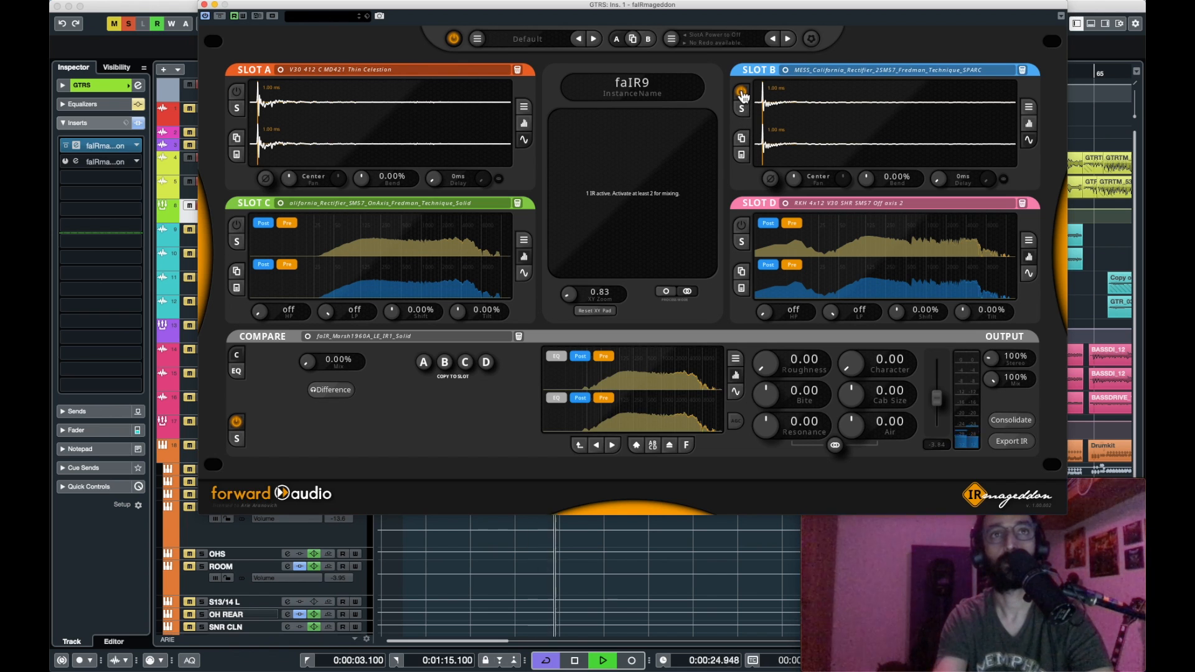
{"action": "key", "text": "space"}
{"action": "left_click", "coordinate": [741, 93]}
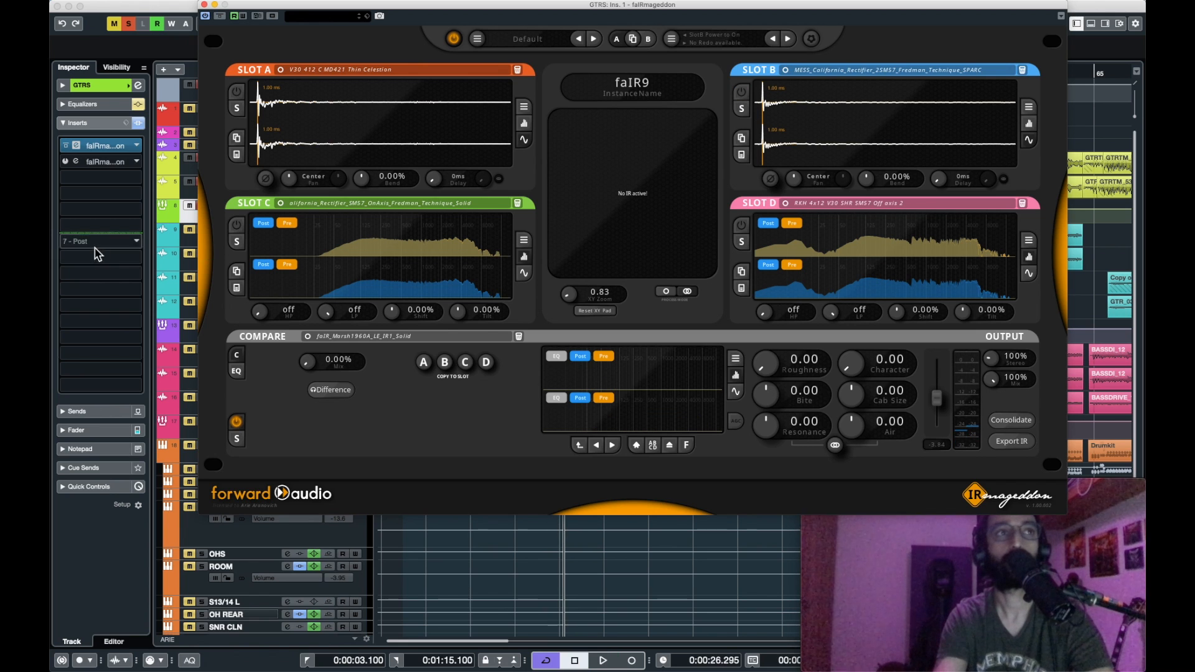
Audition slot C and slot D one at a time, leaving only slot D active.
{"action": "left_click", "coordinate": [235, 226]}
{"action": "key", "text": "space"}
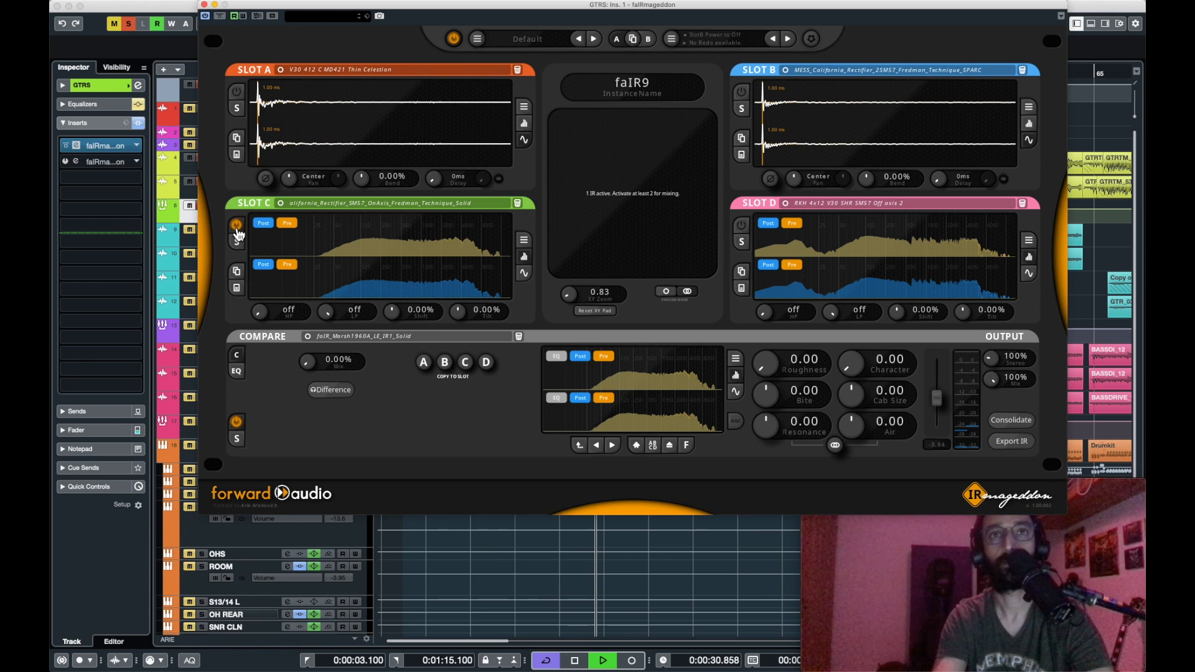
{"action": "left_click", "coordinate": [237, 226]}
{"action": "key", "text": "space"}
{"action": "left_click", "coordinate": [739, 226]}
{"action": "key", "text": "space"}
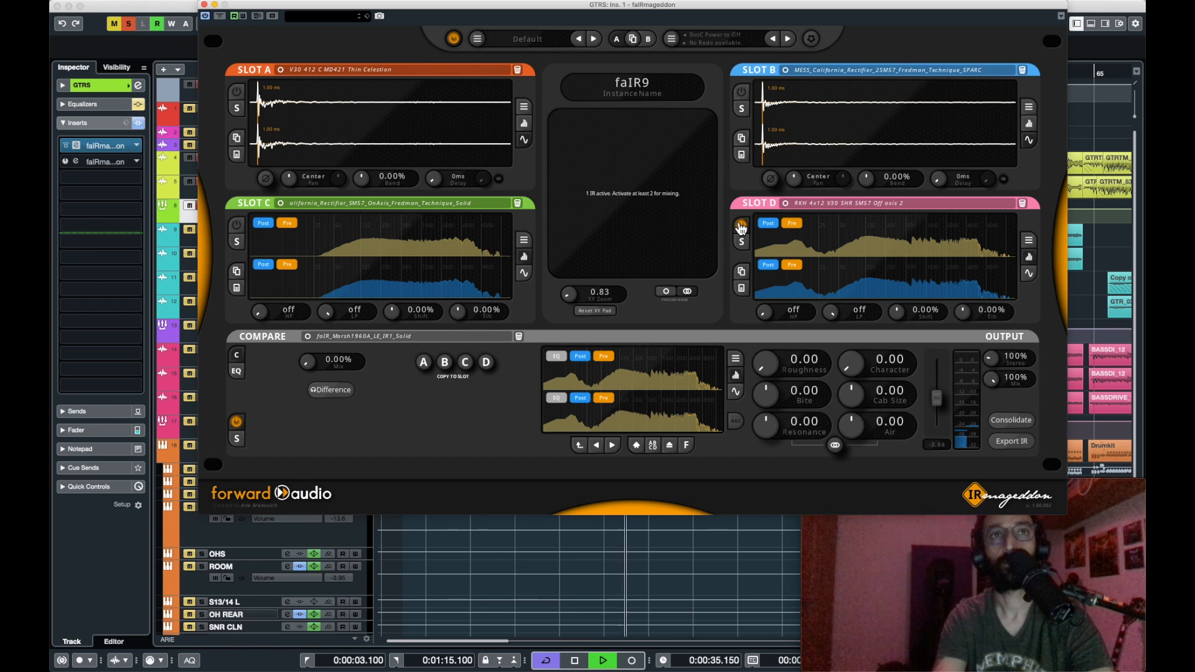
{"action": "key", "text": "space"}
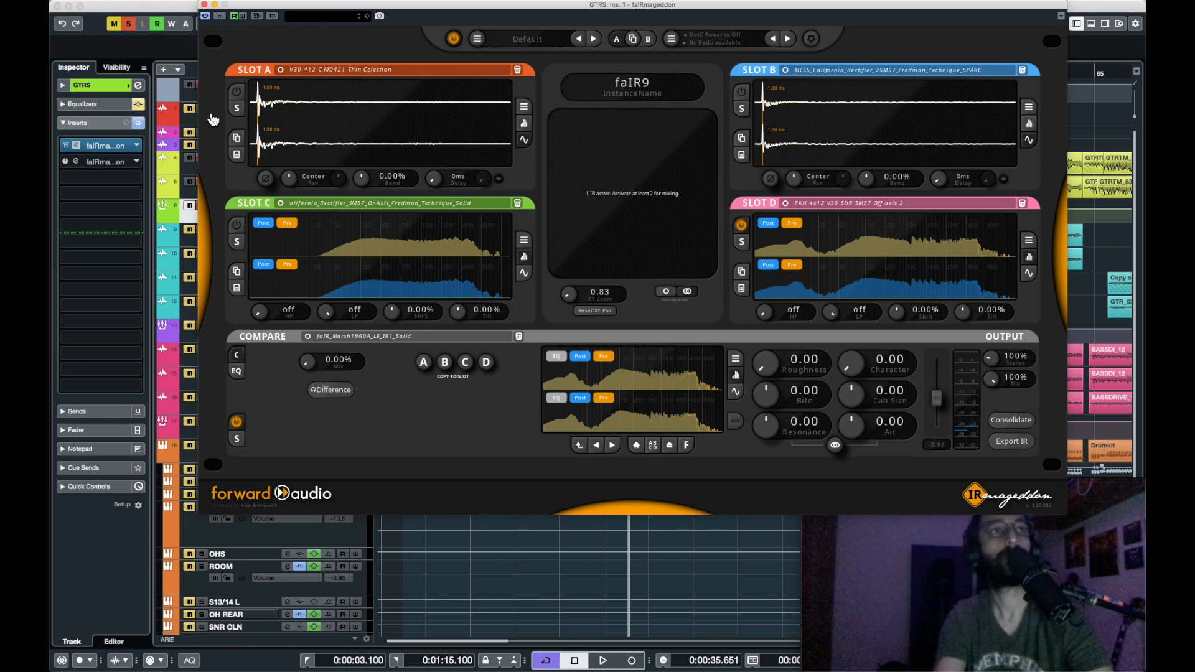
Reactivate slots A, B and C so all four IRs are mixed, and resume playback.
{"action": "left_click", "coordinate": [236, 91]}
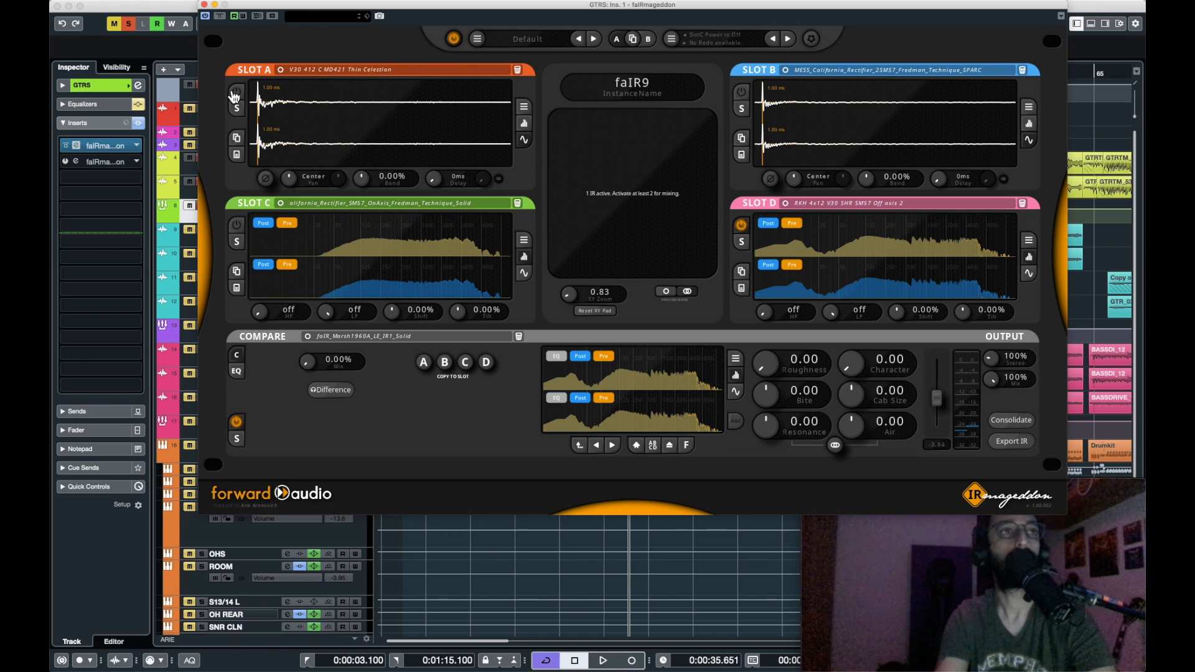
{"action": "left_click", "coordinate": [235, 225]}
{"action": "left_click", "coordinate": [740, 95]}
{"action": "key", "text": "space"}
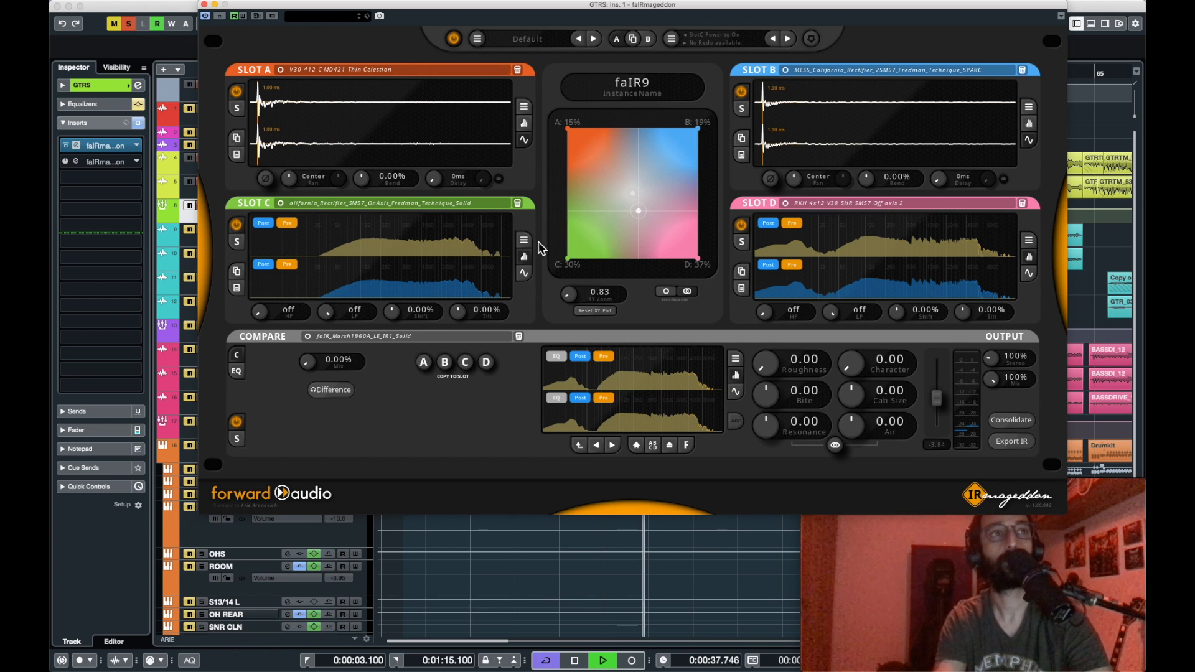
Shift the blend to about 60% slot D and 31% slot B, with the Compare mix at 13.50%.
{"action": "left_click_drag", "start_coordinate": [638, 211], "coordinate": [677, 211]}
{"action": "scroll", "coordinate": [940, 182], "scroll_direction": "up", "scroll_amount": 2}
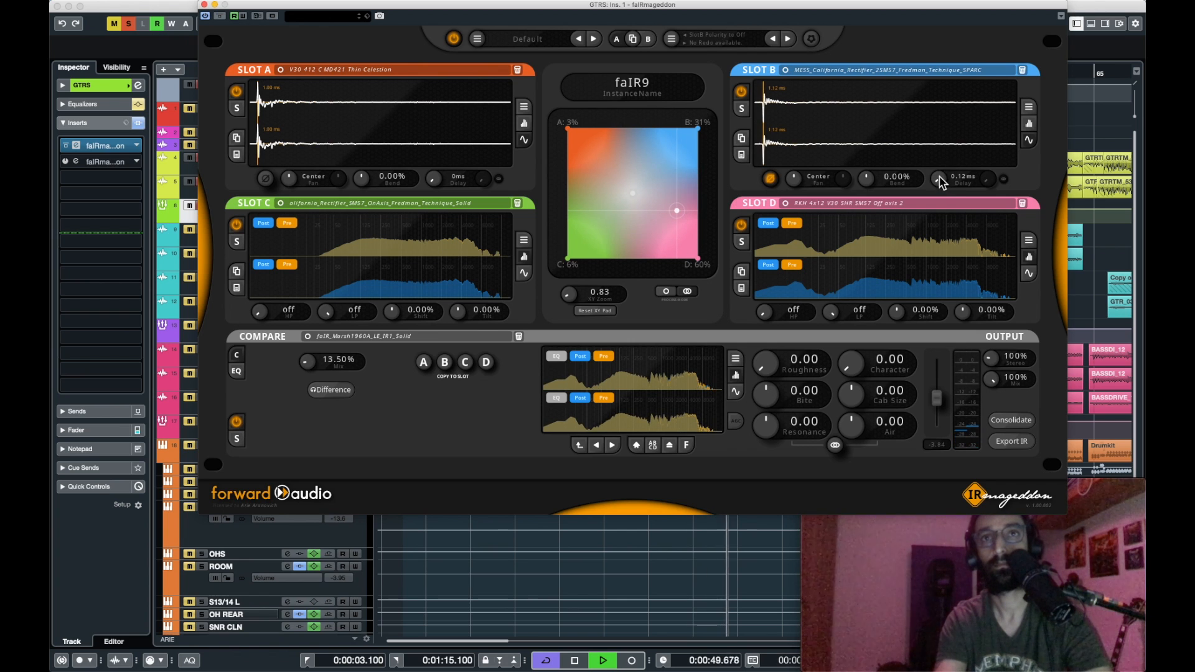
Try different delays on slot B during playback and settle on 0.07 ms with its polarity not inverted.
{"action": "scroll", "coordinate": [939, 179], "scroll_direction": "down", "scroll_amount": 3}
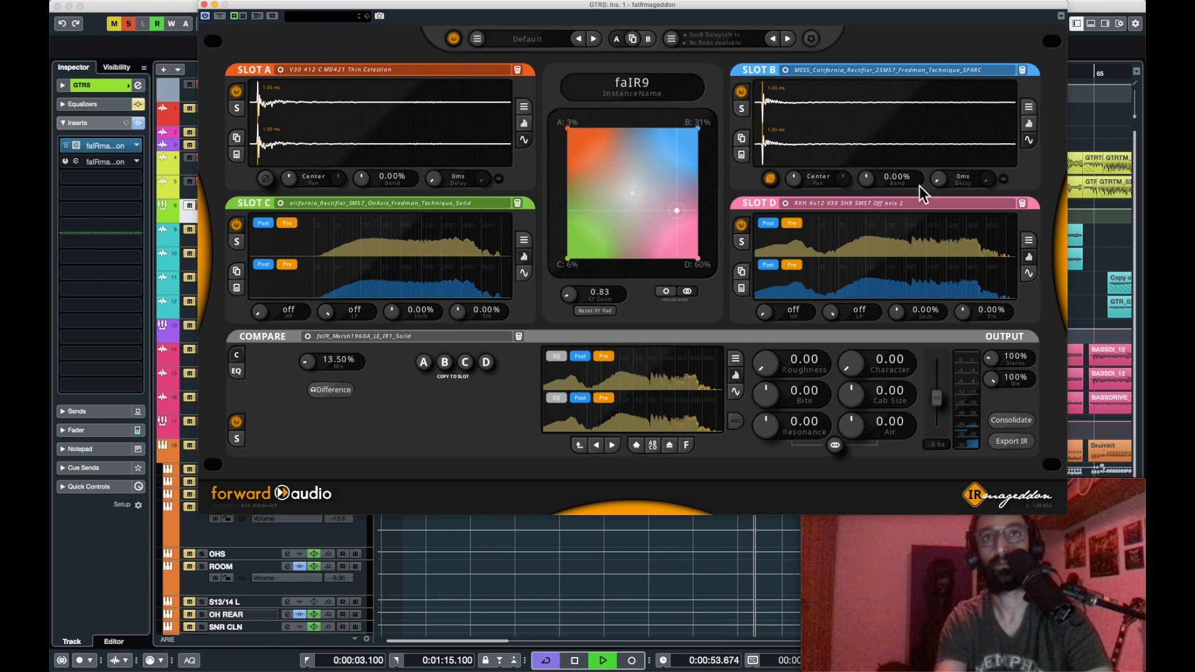
{"action": "scroll", "coordinate": [936, 184], "scroll_direction": "down", "scroll_amount": 1}
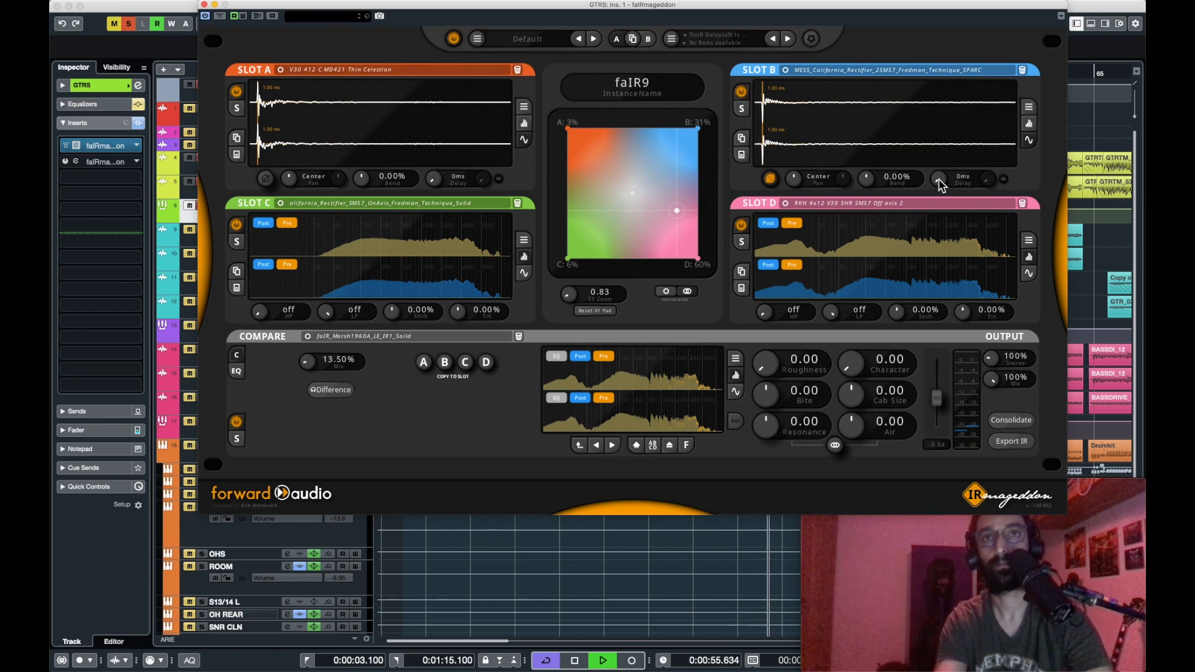
{"action": "scroll", "coordinate": [938, 178], "scroll_direction": "up", "scroll_amount": 1}
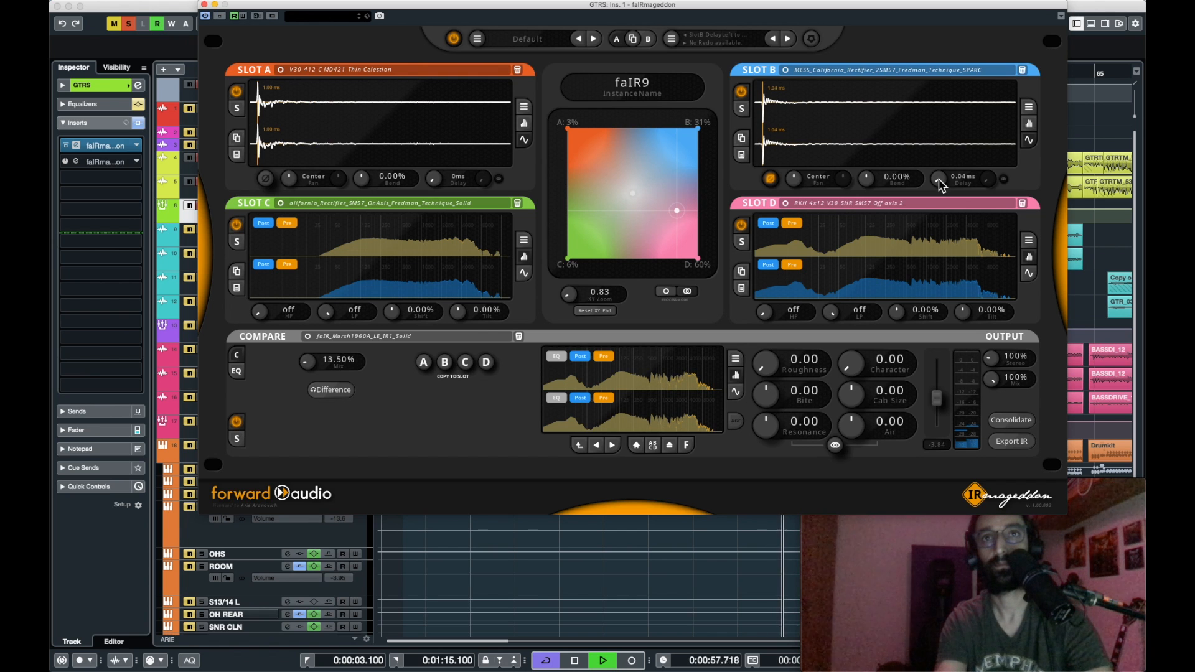
{"action": "scroll", "coordinate": [938, 178], "scroll_direction": "down", "scroll_amount": 5}
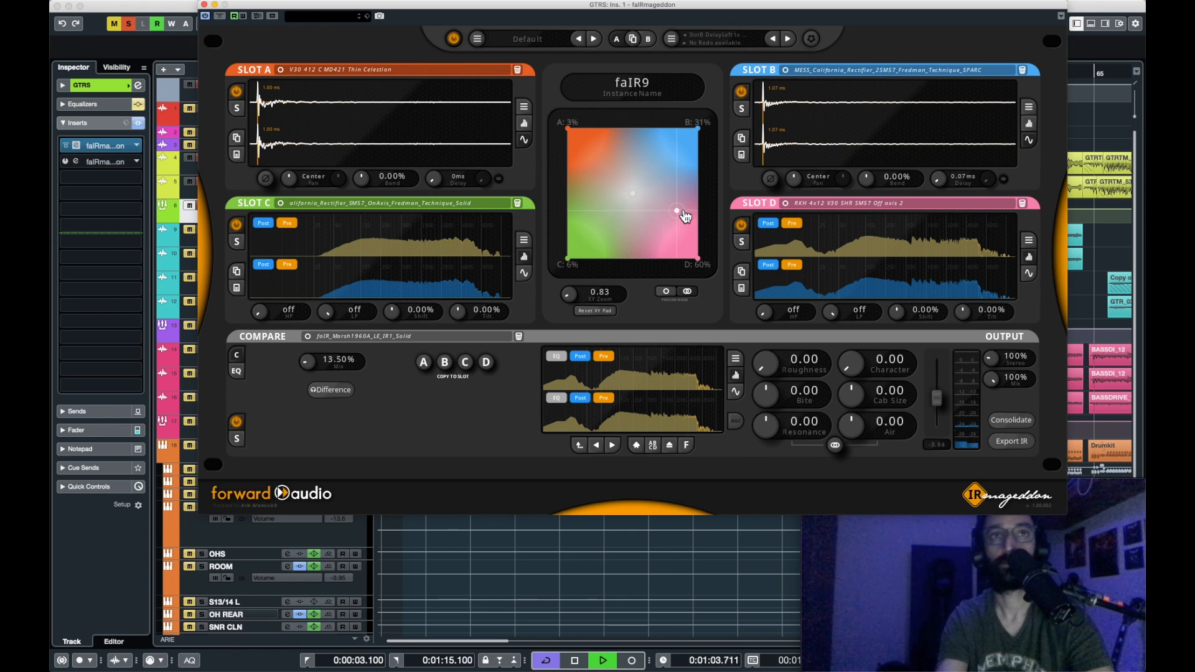
Move the blend to about 55% slot C and 52% slot D, and set slot D's high-pass filter to 213 Hz.
{"action": "left_click_drag", "start_coordinate": [622, 225], "coordinate": [599, 227]}
{"action": "left_click_drag", "start_coordinate": [601, 179], "coordinate": [633, 269]}
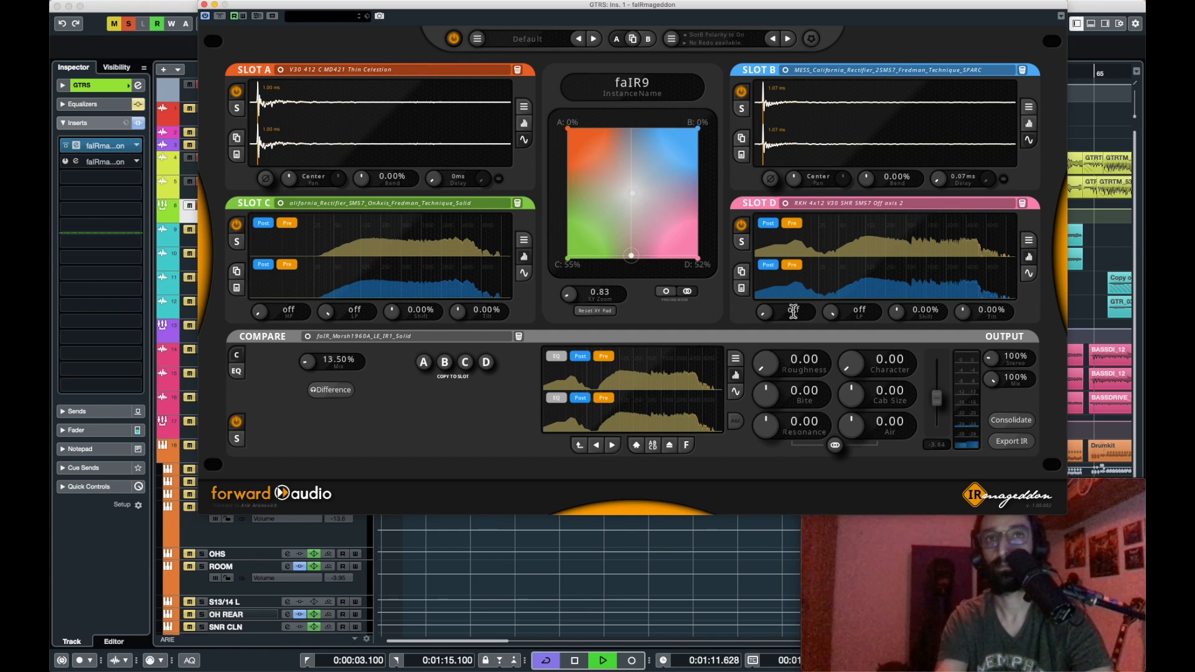
{"action": "left_click_drag", "start_coordinate": [767, 309], "coordinate": [770, 298]}
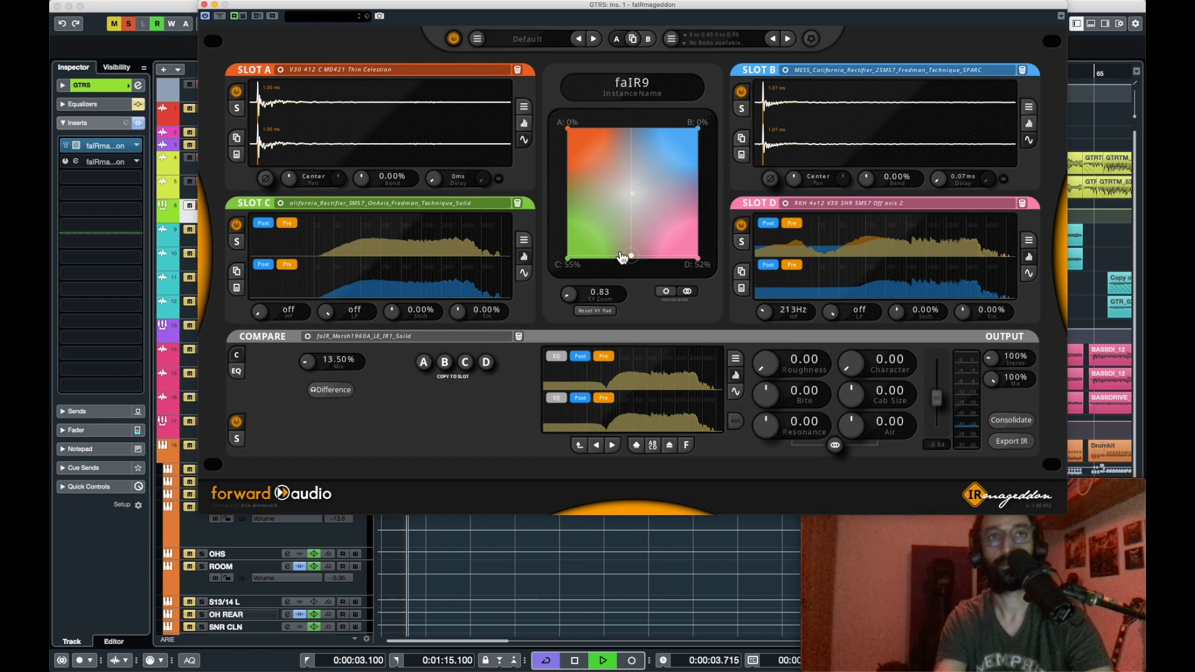
Move the blend toward slot A at about 57% and set slot A's bend to 0.54%.
{"action": "left_click_drag", "start_coordinate": [631, 256], "coordinate": [603, 169]}
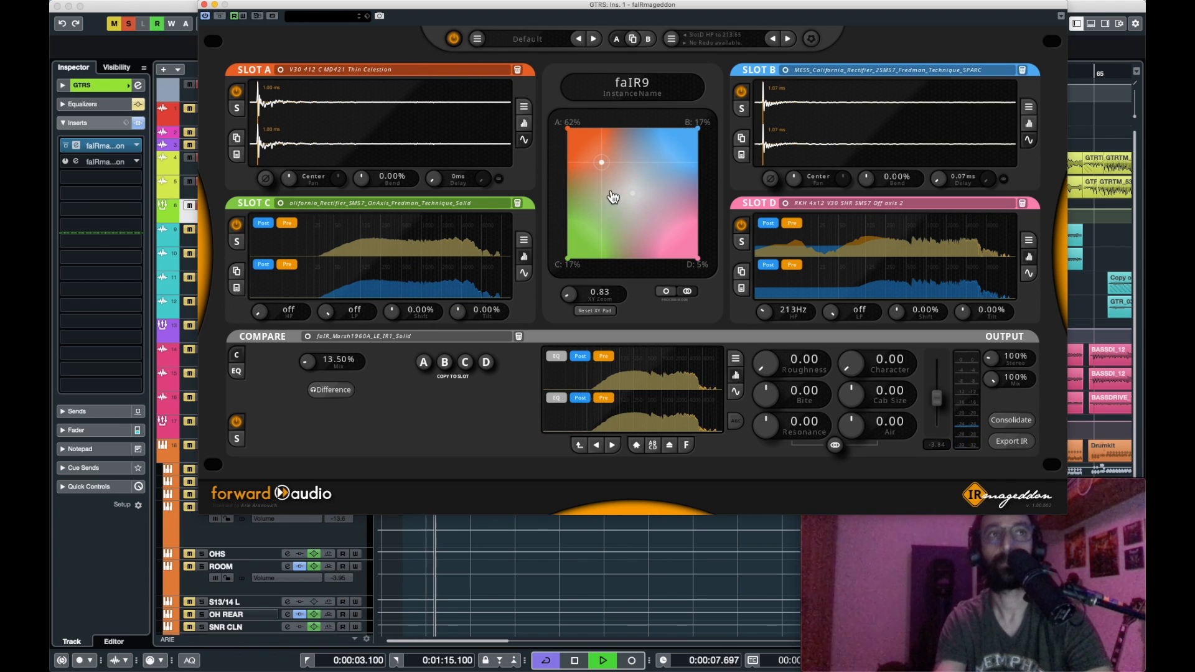
{"action": "left_click_drag", "start_coordinate": [359, 178], "coordinate": [359, 176]}
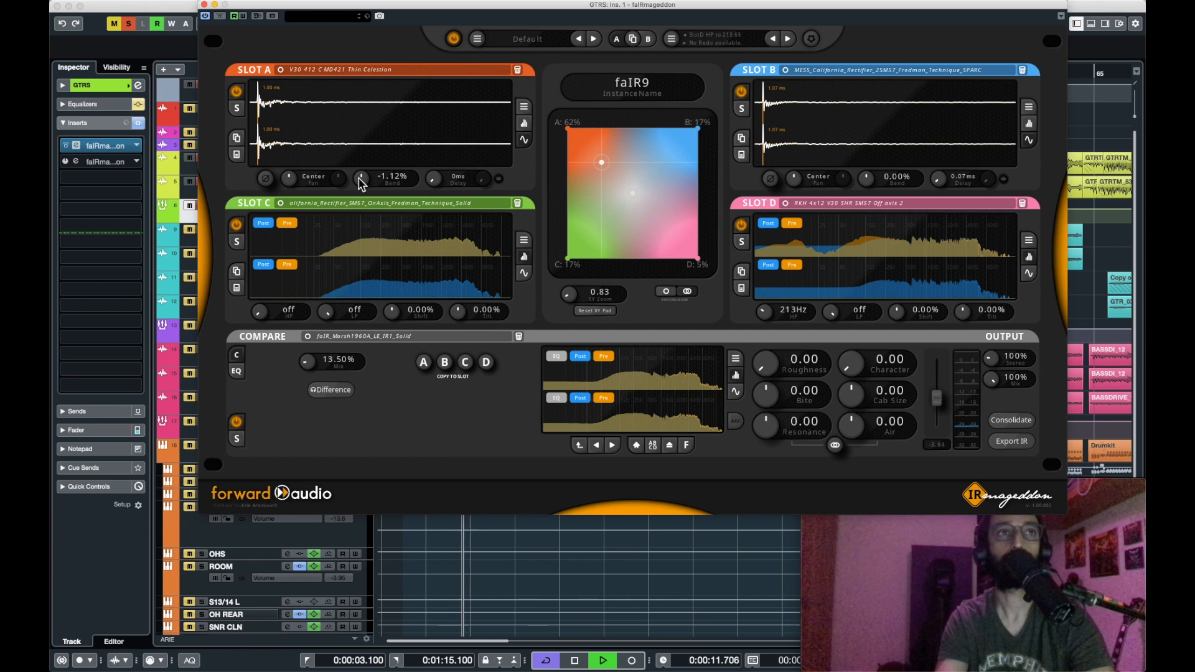
{"action": "mouse_move", "coordinate": [601, 164]}
{"action": "left_mouse_down"}
{"action": "mouse_move", "coordinate": [672, 231]}
{"action": "mouse_move", "coordinate": [674, 194]}
{"action": "mouse_move", "coordinate": [634, 221]}
{"action": "mouse_move", "coordinate": [656, 184]}
{"action": "mouse_move", "coordinate": [609, 170]}
{"action": "mouse_move", "coordinate": [610, 152]}
{"action": "mouse_move", "coordinate": [659, 179]}
{"action": "mouse_move", "coordinate": [622, 192]}
{"action": "mouse_move", "coordinate": [613, 173]}
{"action": "mouse_move", "coordinate": [602, 186]}
{"action": "mouse_move", "coordinate": [600, 170]}
{"action": "left_mouse_up"}
{"action": "key", "text": "space"}
{"action": "key", "text": "space"}
{"action": "double_click", "coordinate": [361, 178]}
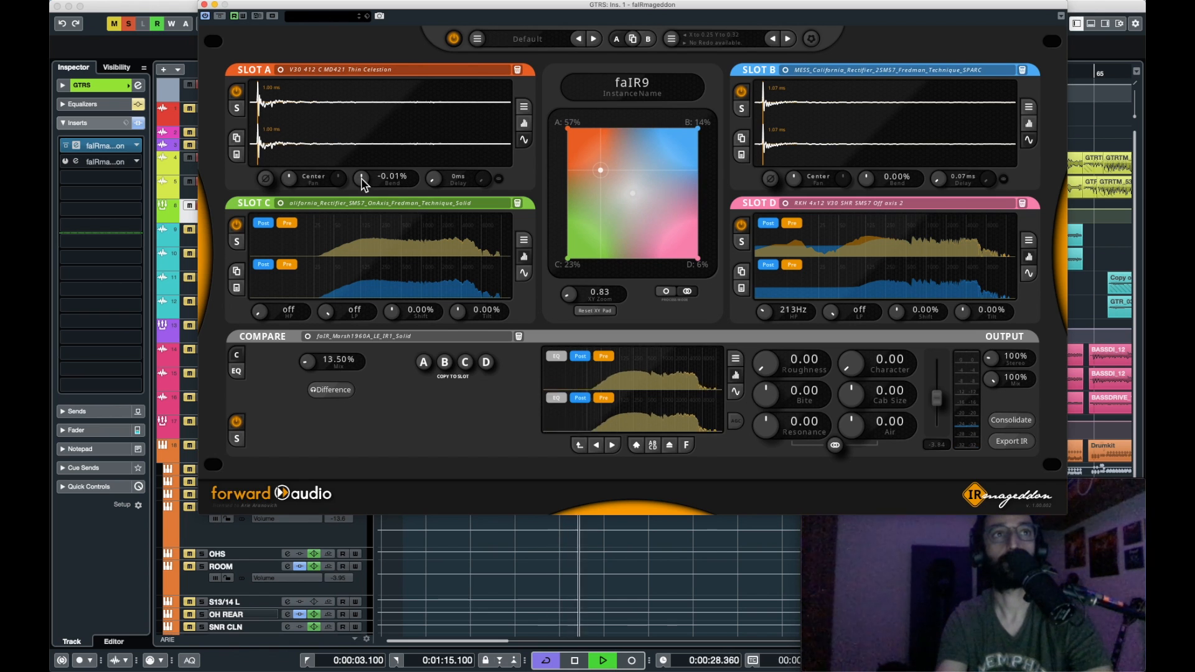
{"action": "scroll", "coordinate": [361, 179], "scroll_direction": "up", "scroll_amount": 1}
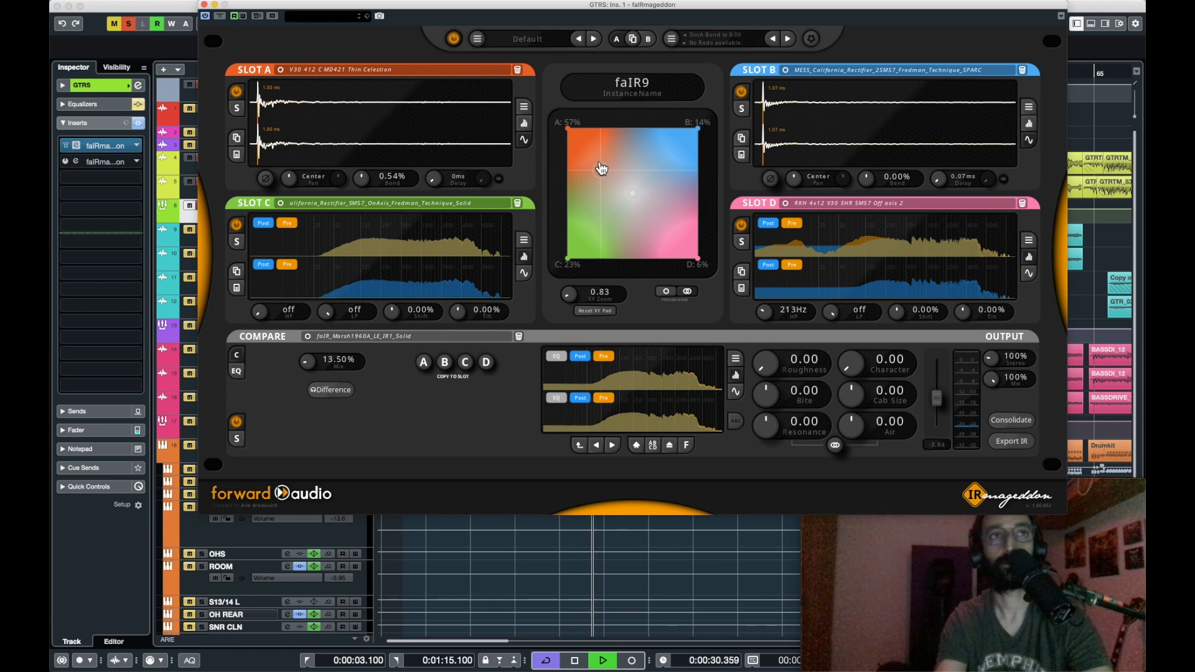
Shift the blend to about 83% slot C and replay the soloed guitars from the start of the loop.
{"action": "left_click_drag", "start_coordinate": [603, 170], "coordinate": [583, 244]}
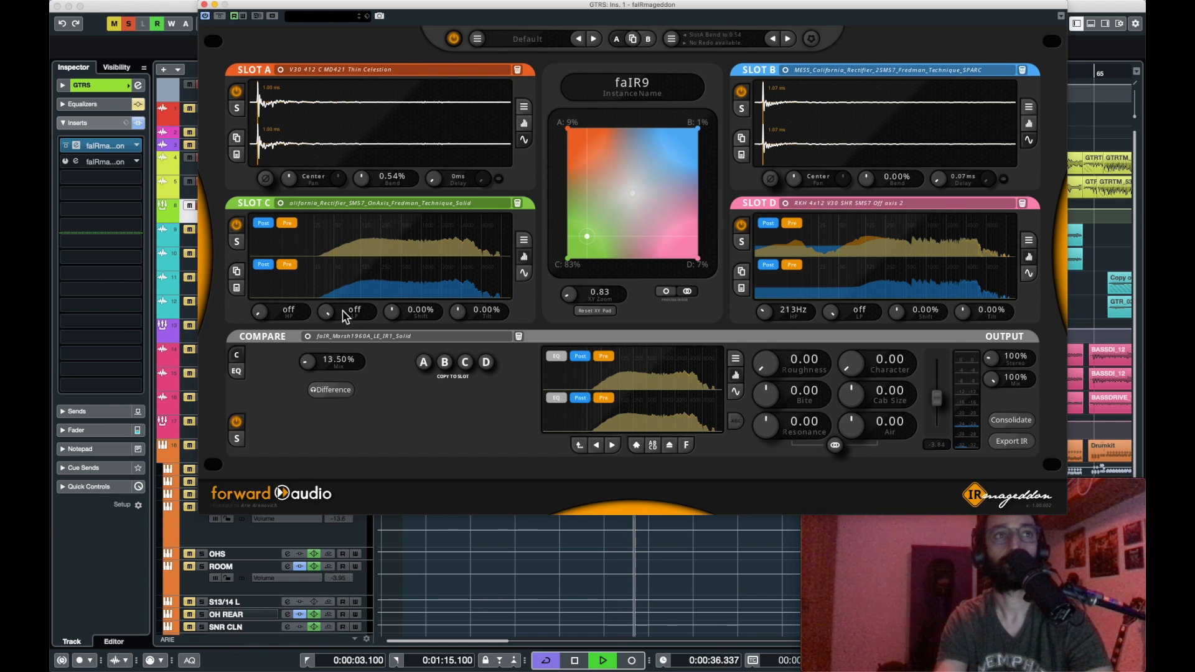
{"action": "key", "text": "space"}
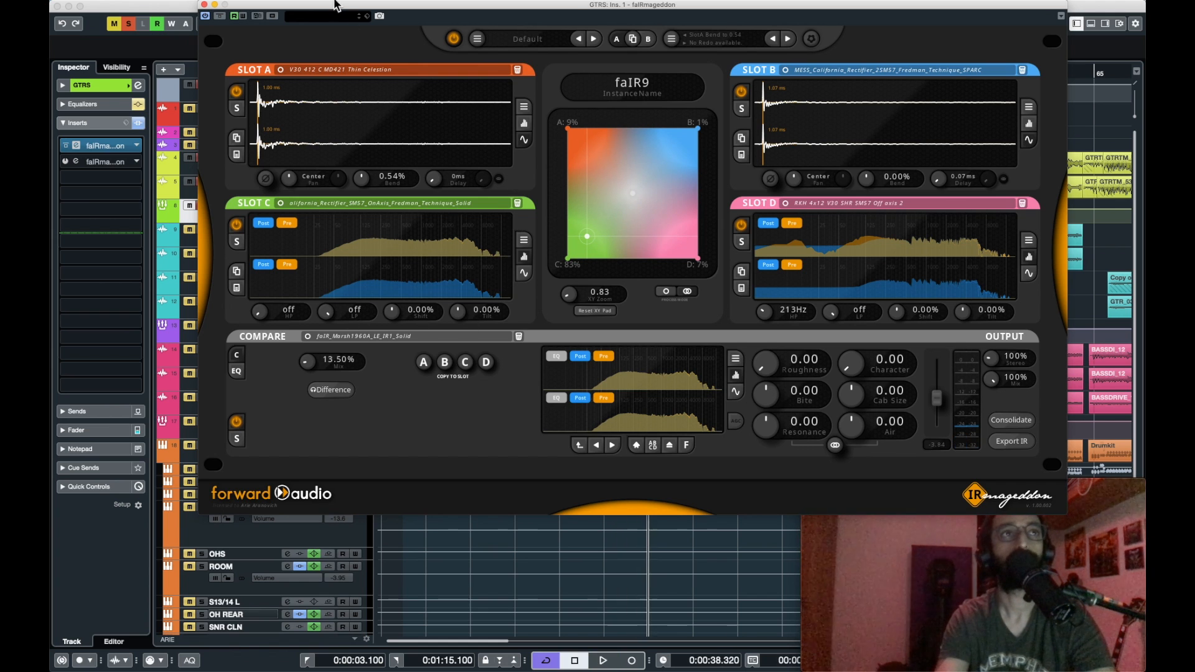
{"action": "left_click_drag", "start_coordinate": [334, 5], "coordinate": [567, 6]}
{"action": "left_click", "coordinate": [409, 74]}
{"action": "key", "text": "space"}
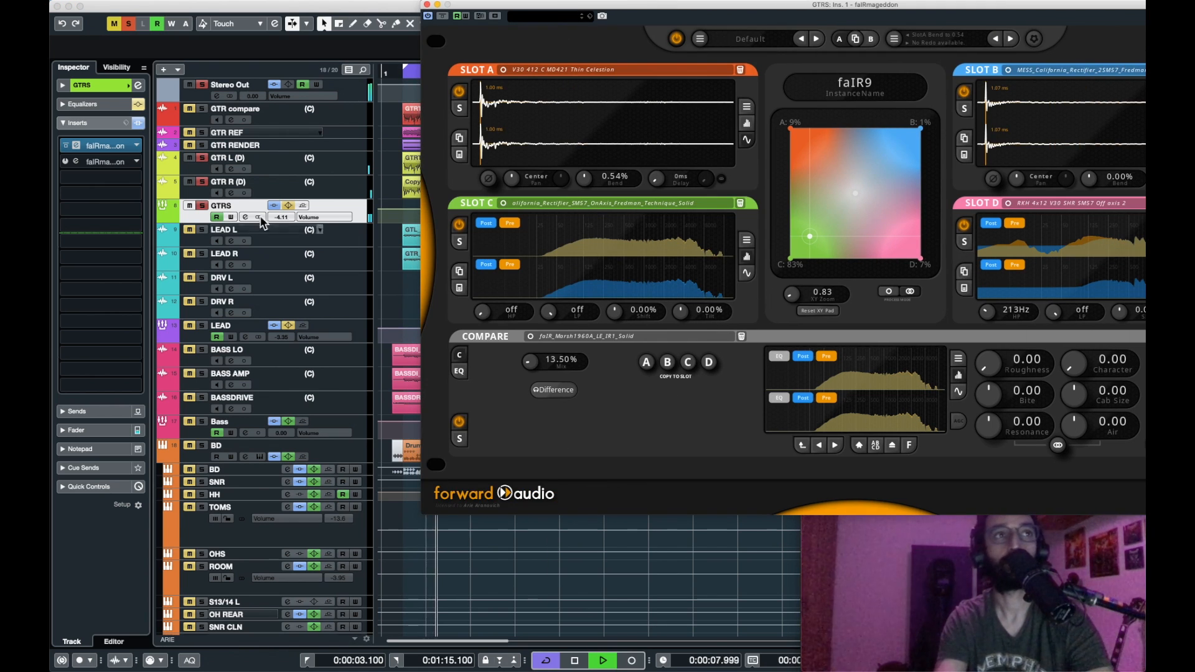
Clear the GTRS solo, listen to the full mix with the first faIRmageddon instance and stop playback.
{"action": "key", "text": "space"}
{"action": "left_click", "coordinate": [202, 206]}
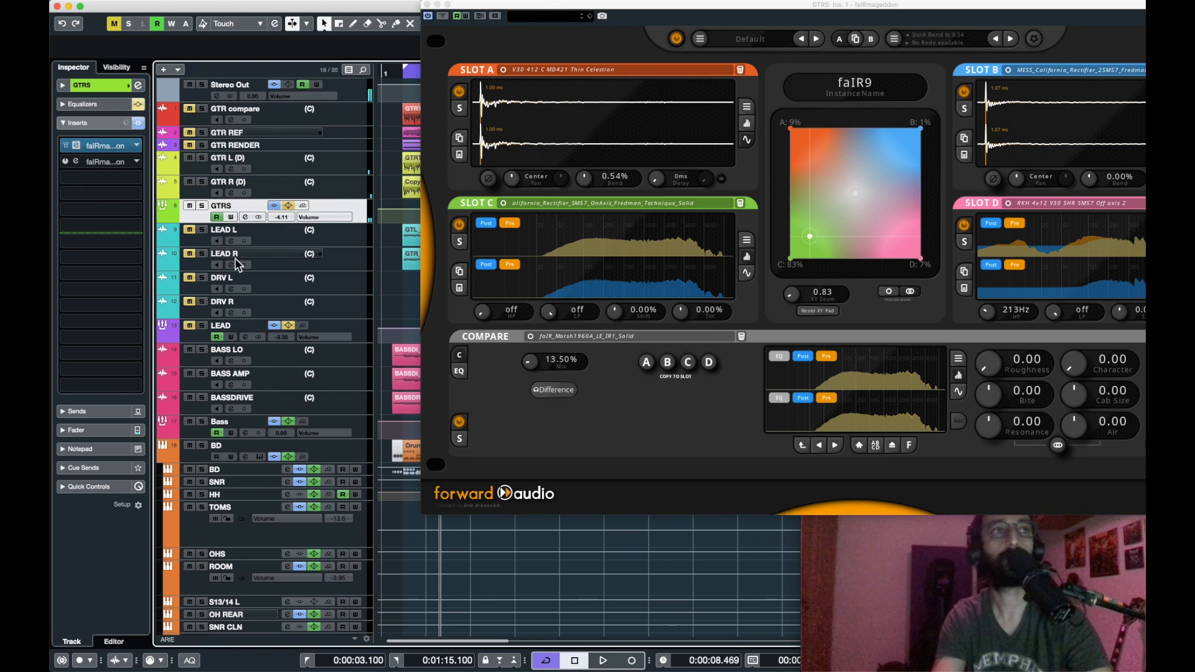
{"action": "key", "text": "space"}
{"action": "left_click_drag", "start_coordinate": [556, 16], "coordinate": [578, 17]}
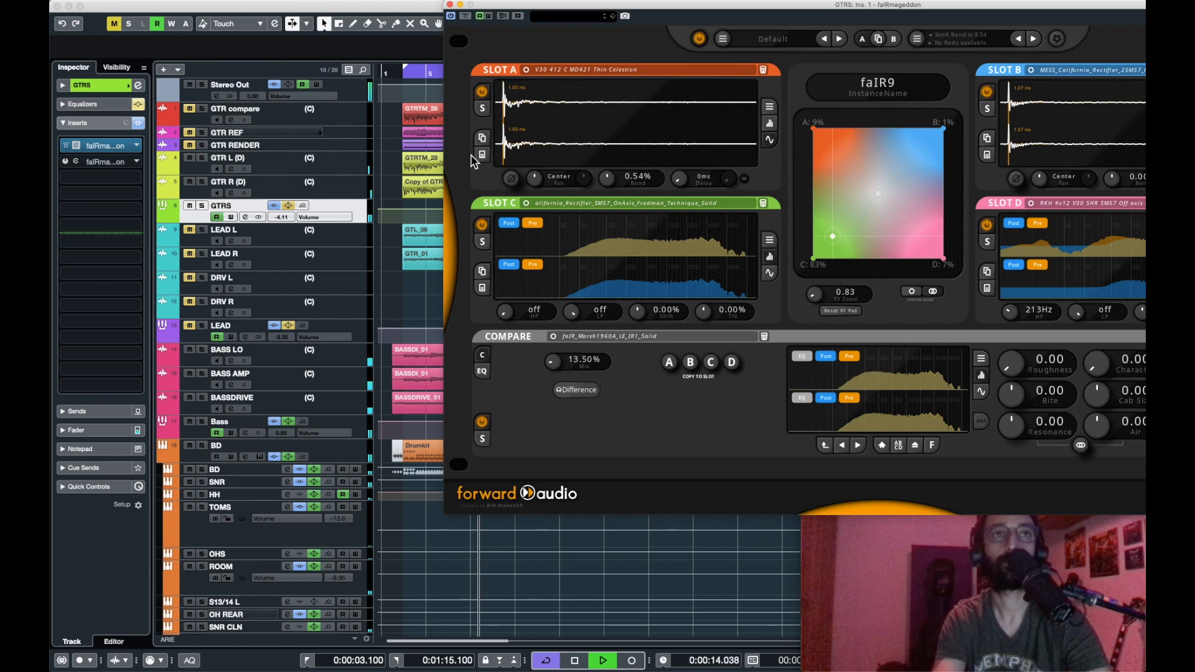
{"action": "key", "text": "space"}
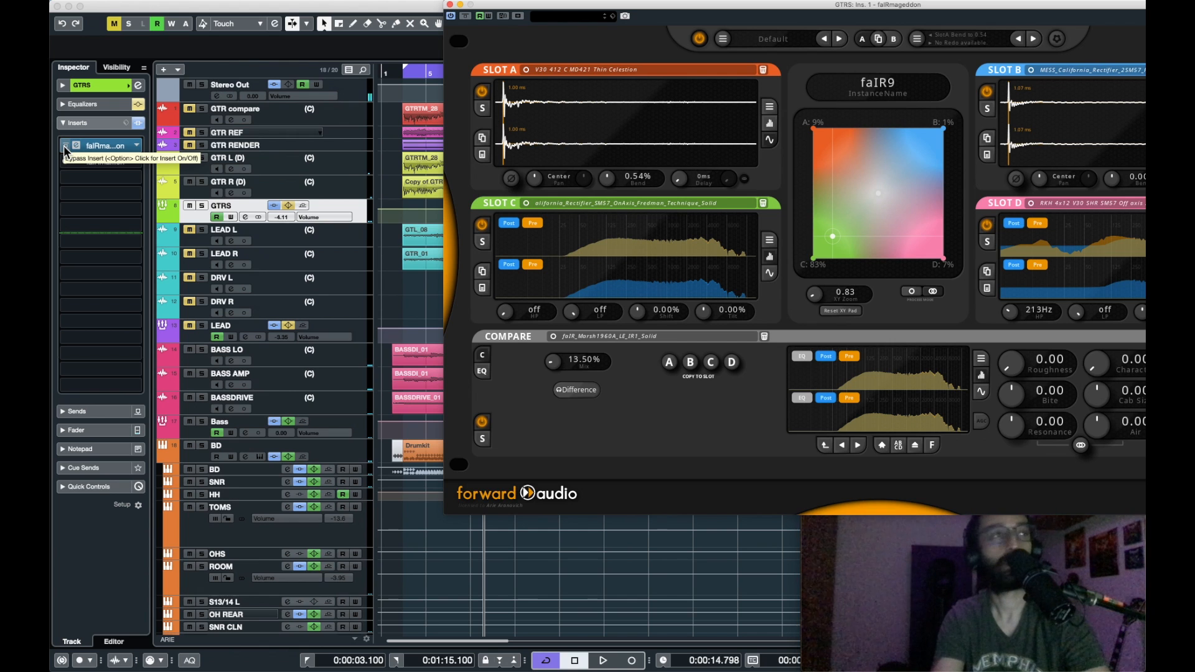
Turn off the first faIRmageddon insert on GTRS, turn on the second and resume playing the mix.
{"action": "left_click_drag", "start_coordinate": [63, 145], "coordinate": [68, 165]}
{"action": "key", "text": "space"}
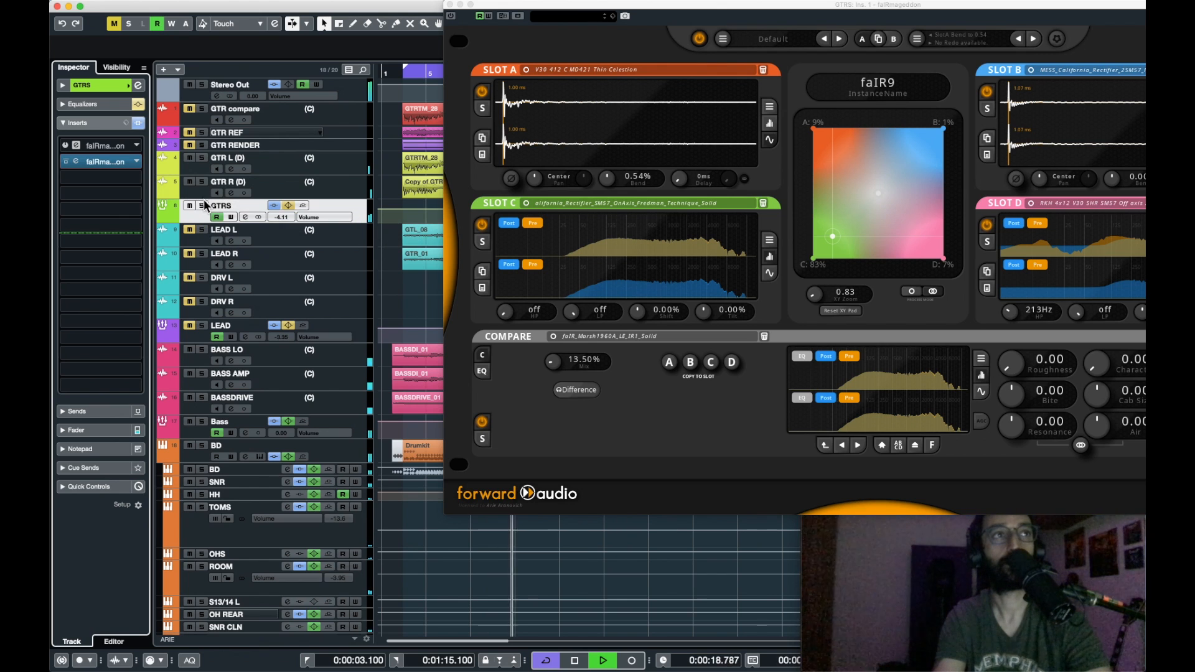
Turn off the second faIRmageddon insert on GTRS, turn the first back on and listen to the full mix.
{"action": "key", "text": "space"}
{"action": "left_click", "coordinate": [65, 162]}
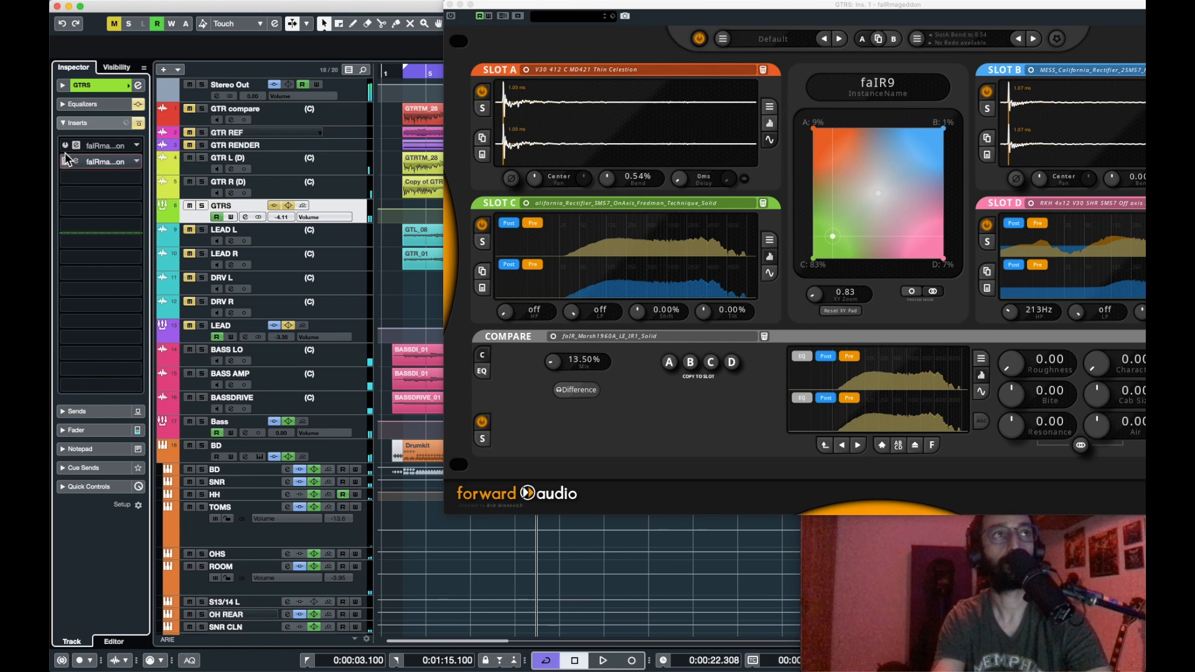
{"action": "key", "text": "space"}
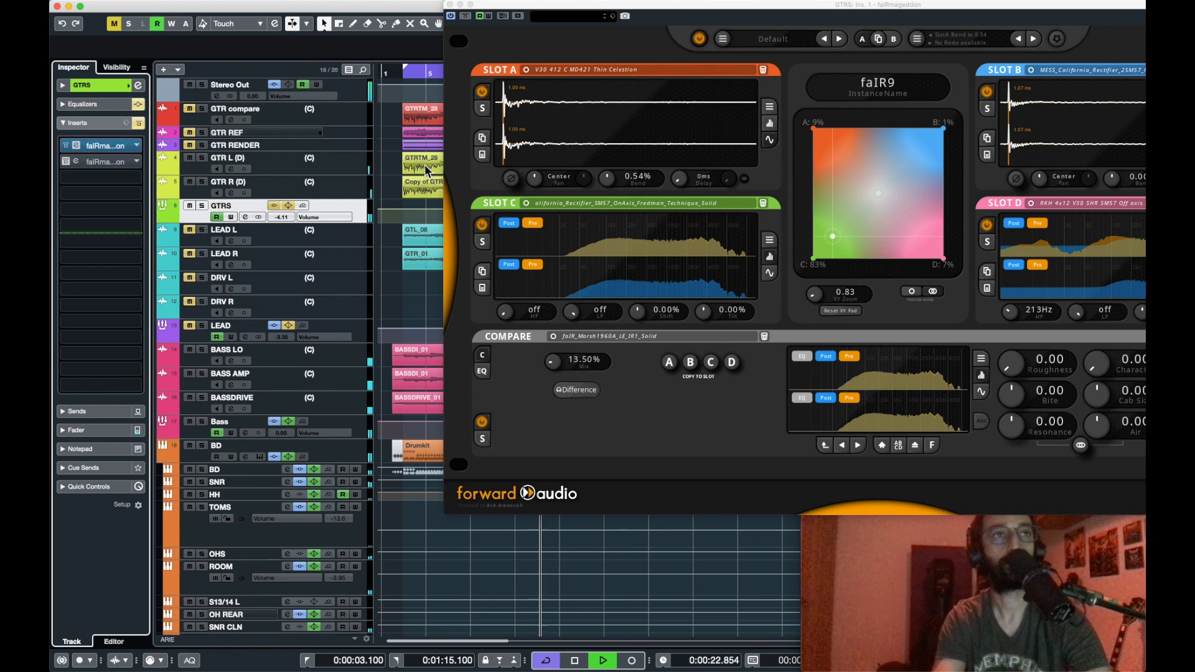
{"action": "left_click_drag", "start_coordinate": [547, 6], "coordinate": [353, 5]}
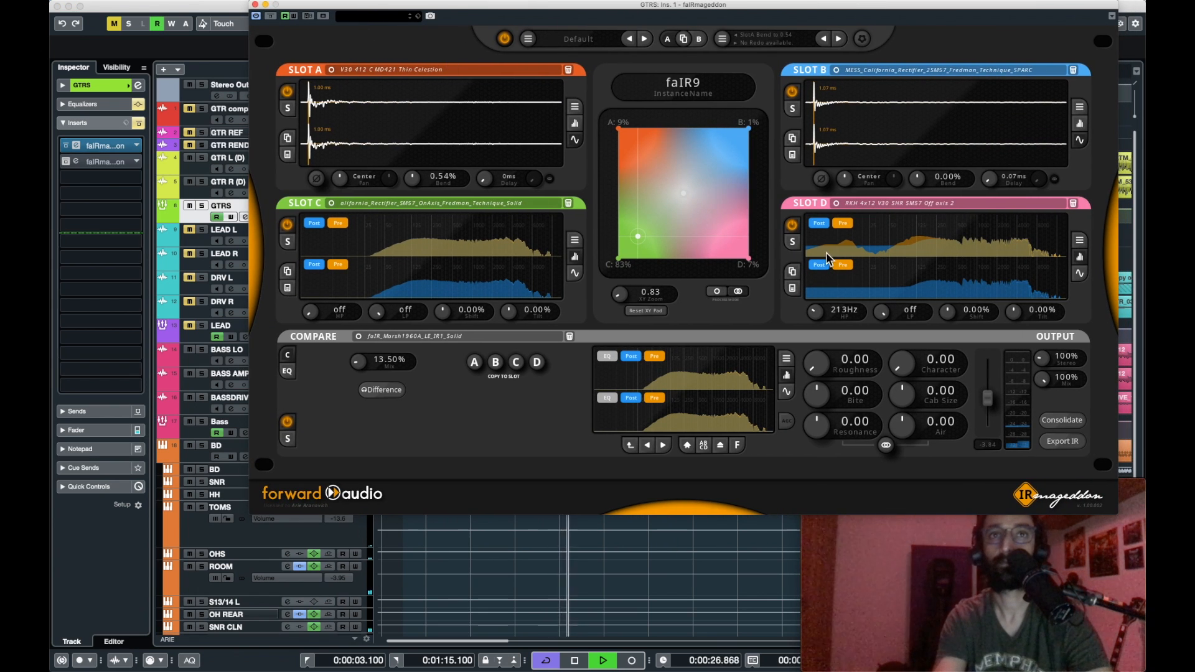
{"action": "key", "text": "space"}
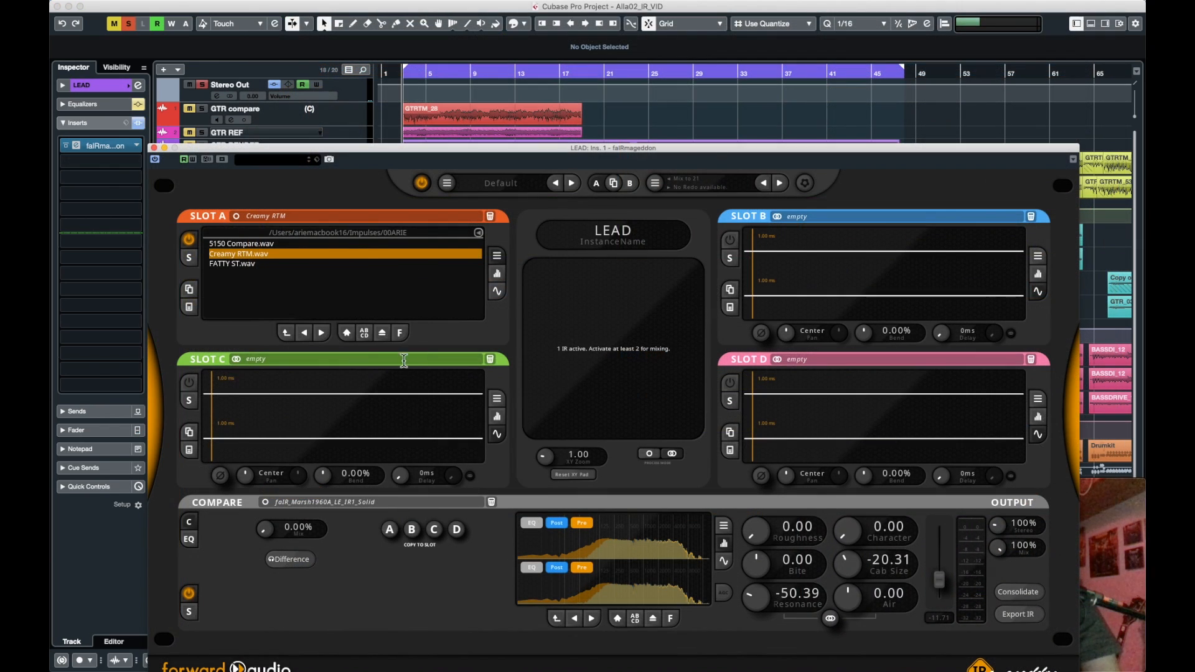
Listen to the soloed LEAD group with faIRmageddon's output mix at 0%, and raise the mix to 72% during playback.
{"action": "left_click_drag", "start_coordinate": [290, 153], "coordinate": [261, 7]}
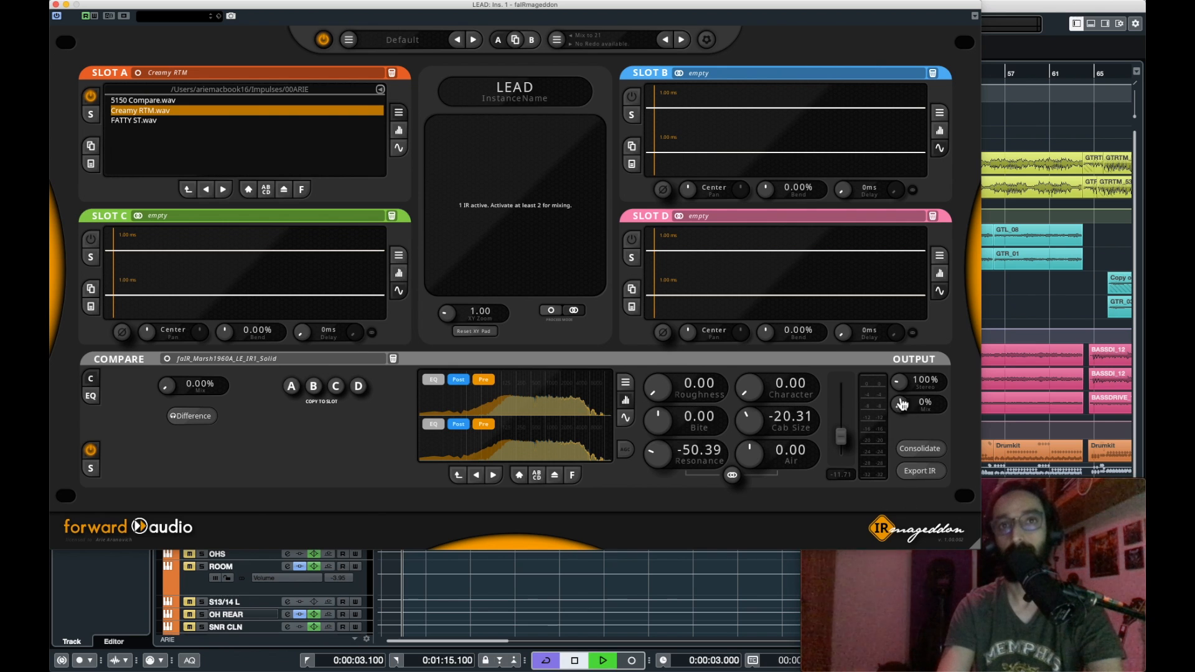
{"action": "left_click_drag", "start_coordinate": [903, 404], "coordinate": [902, 410]}
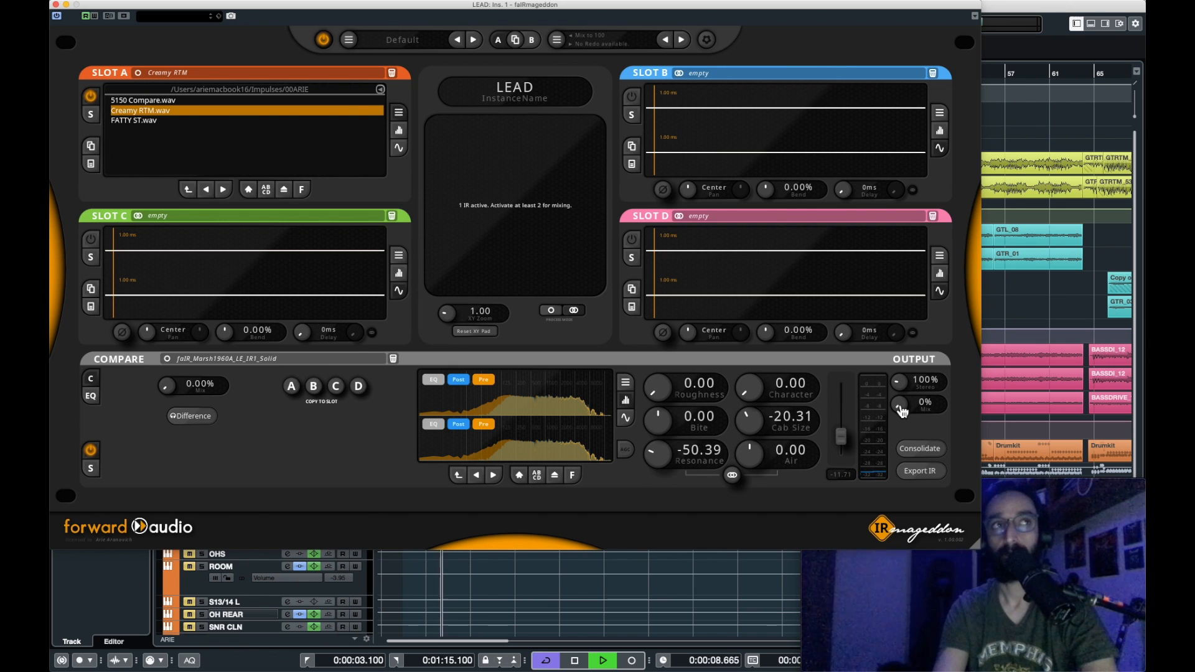
{"action": "key", "text": "space"}
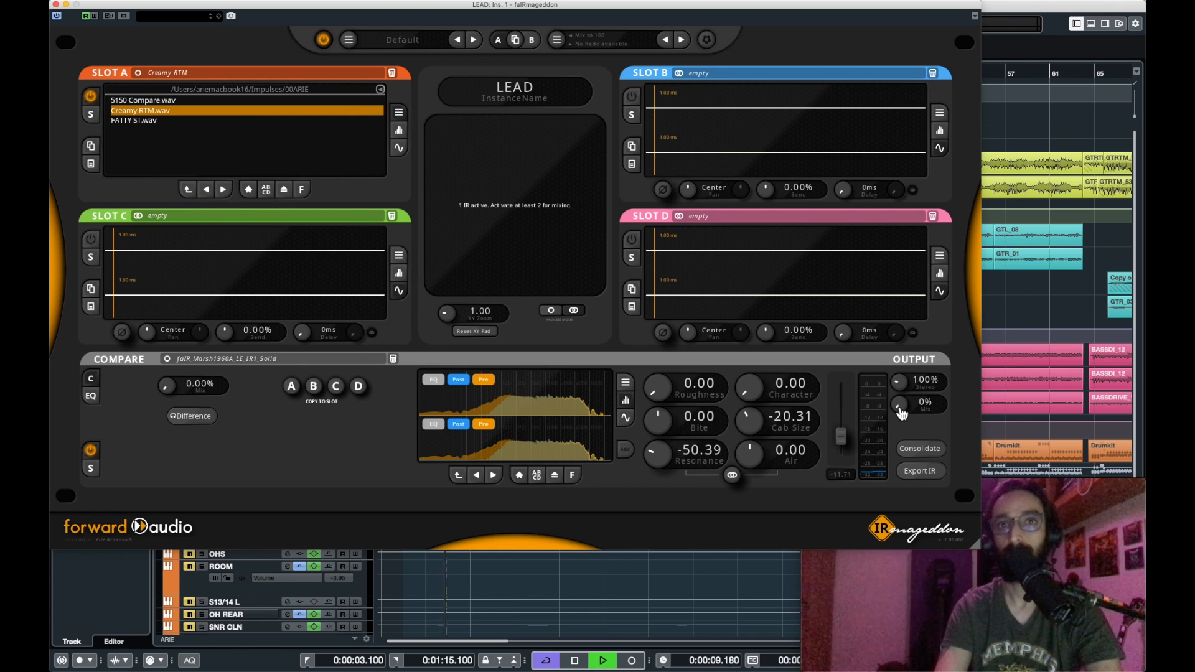
{"action": "left_click_drag", "start_coordinate": [899, 409], "coordinate": [931, 348]}
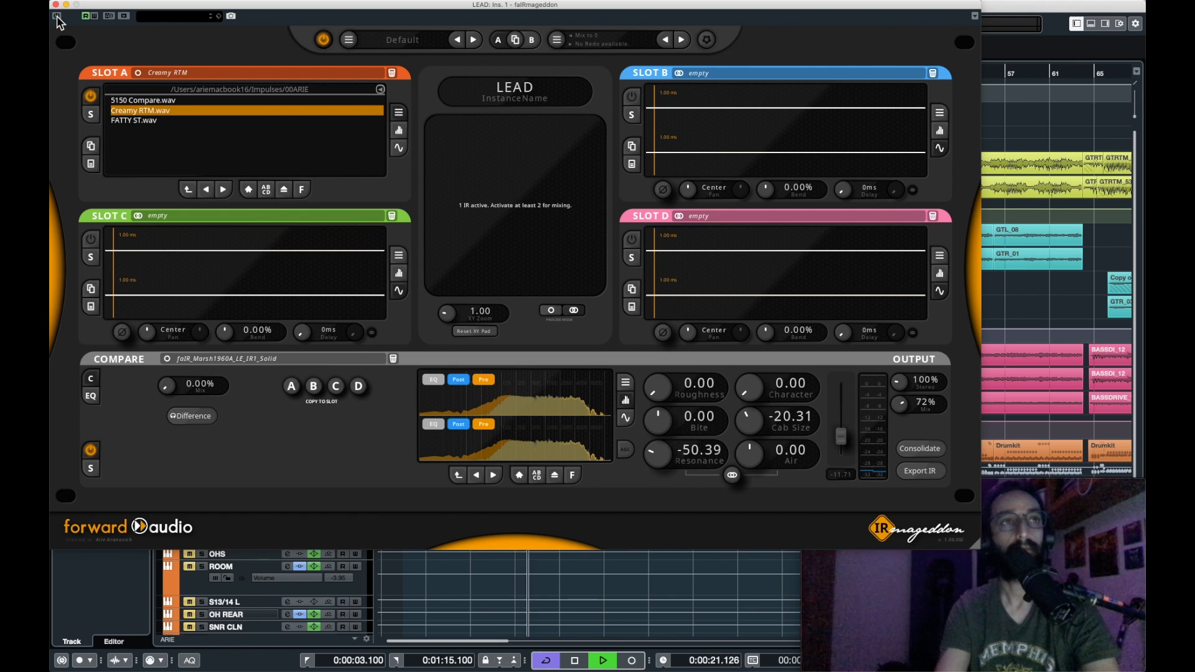
{"action": "key", "text": "space"}
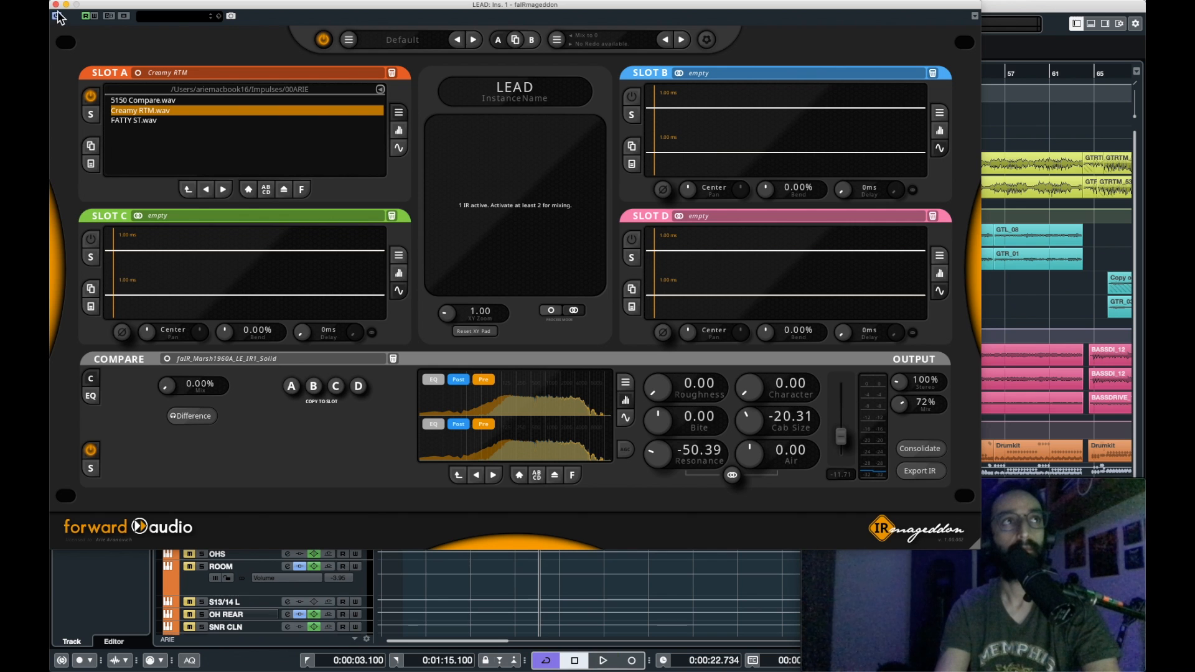
Clear the LEAD solo and replay the full mix from the start of the loop.
{"action": "left_click", "coordinate": [55, 5]}
{"action": "left_click", "coordinate": [202, 326]}
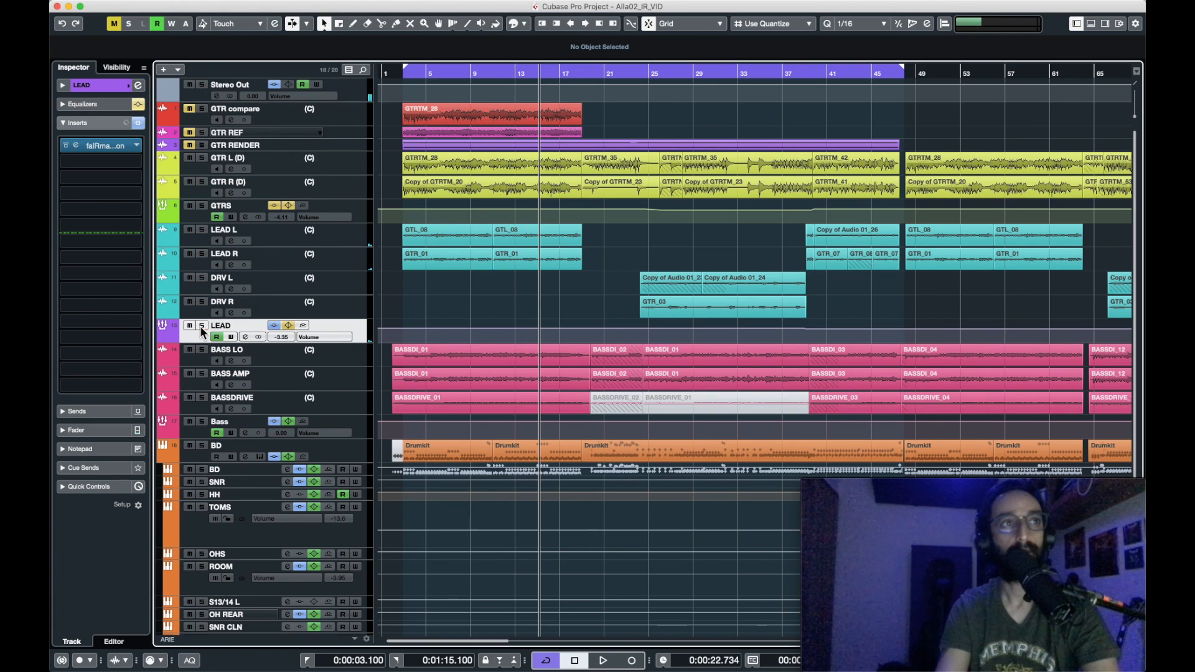
{"action": "left_click", "coordinate": [404, 73]}
{"action": "key", "text": "space"}
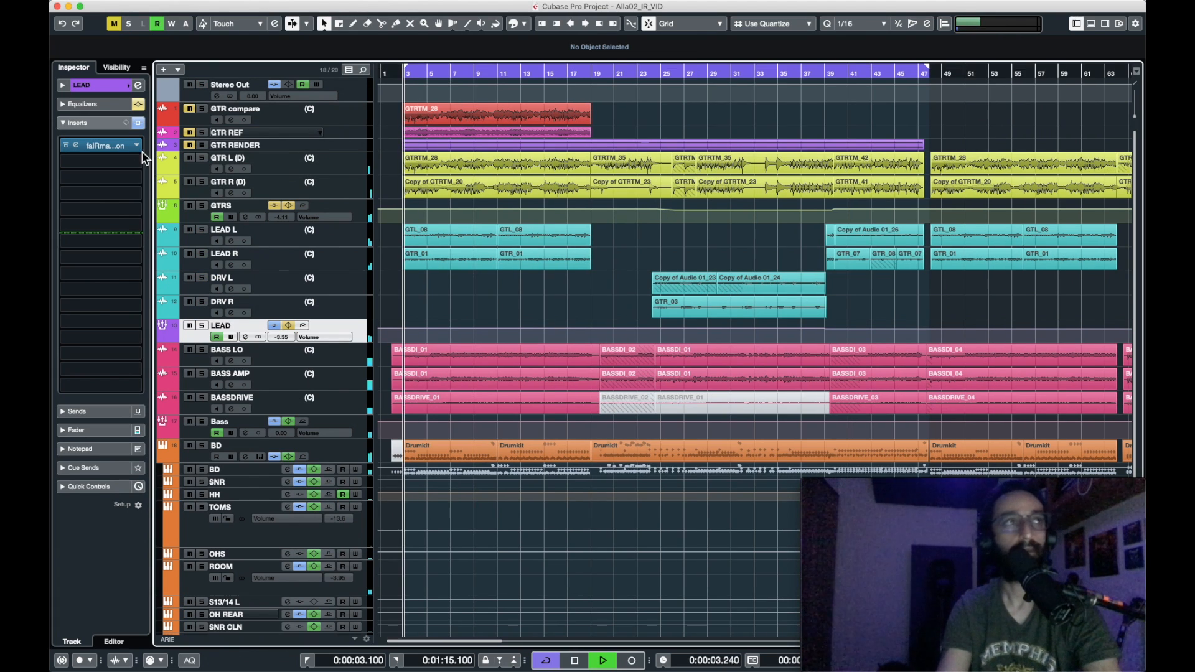
Set the LEAD faIRmageddon output mix to 100% while the full mix plays, and stop playback.
{"action": "left_click", "coordinate": [76, 146]}
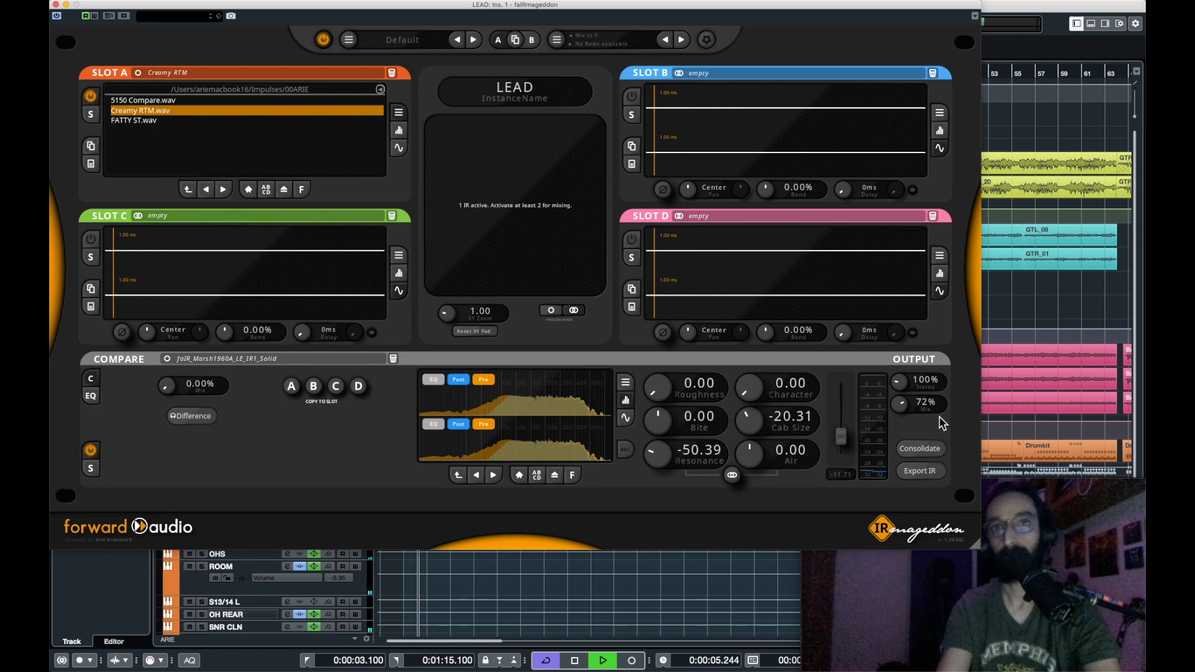
{"action": "left_click_drag", "start_coordinate": [897, 440], "coordinate": [914, 319]}
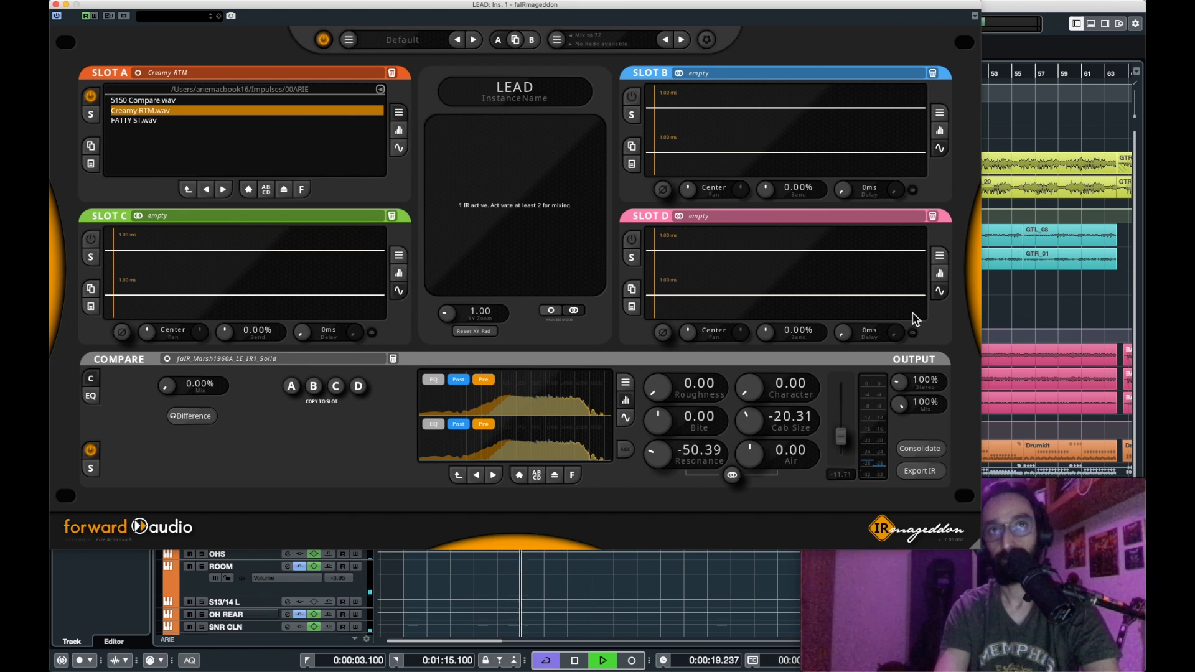
{"action": "key", "text": "space"}
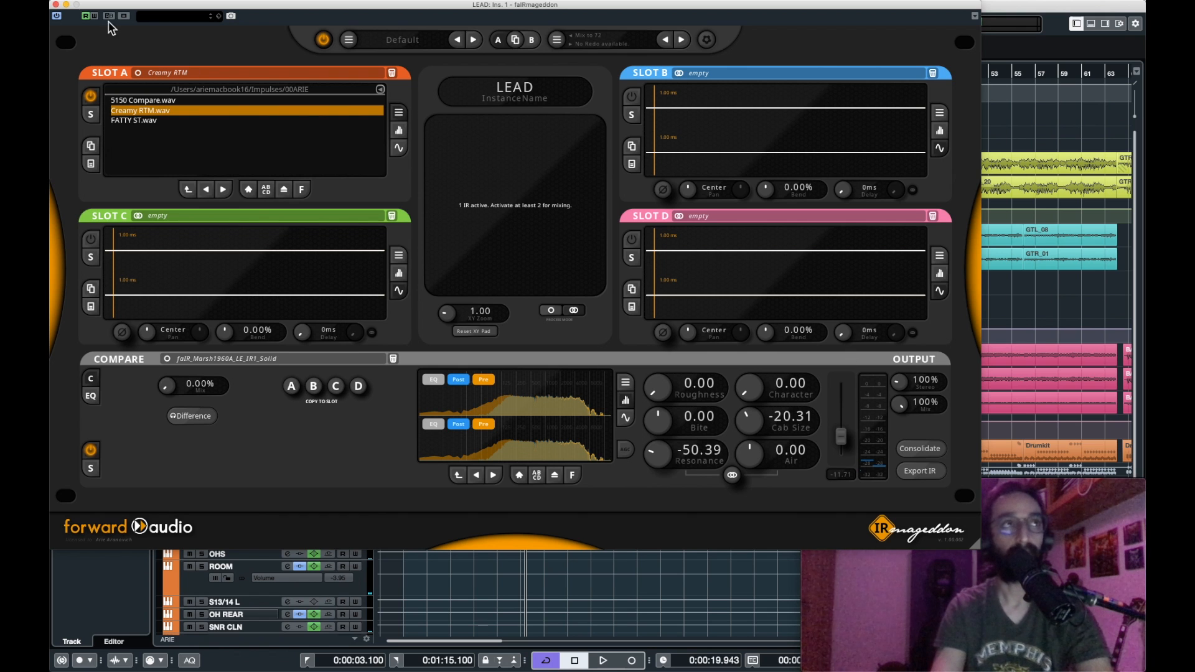
Audition 5150 Compare, Creamy RTM and FATTY ST in slot A of the soloed LEAD instance, ending on Creamy RTM.
{"action": "left_click", "coordinate": [56, 5]}
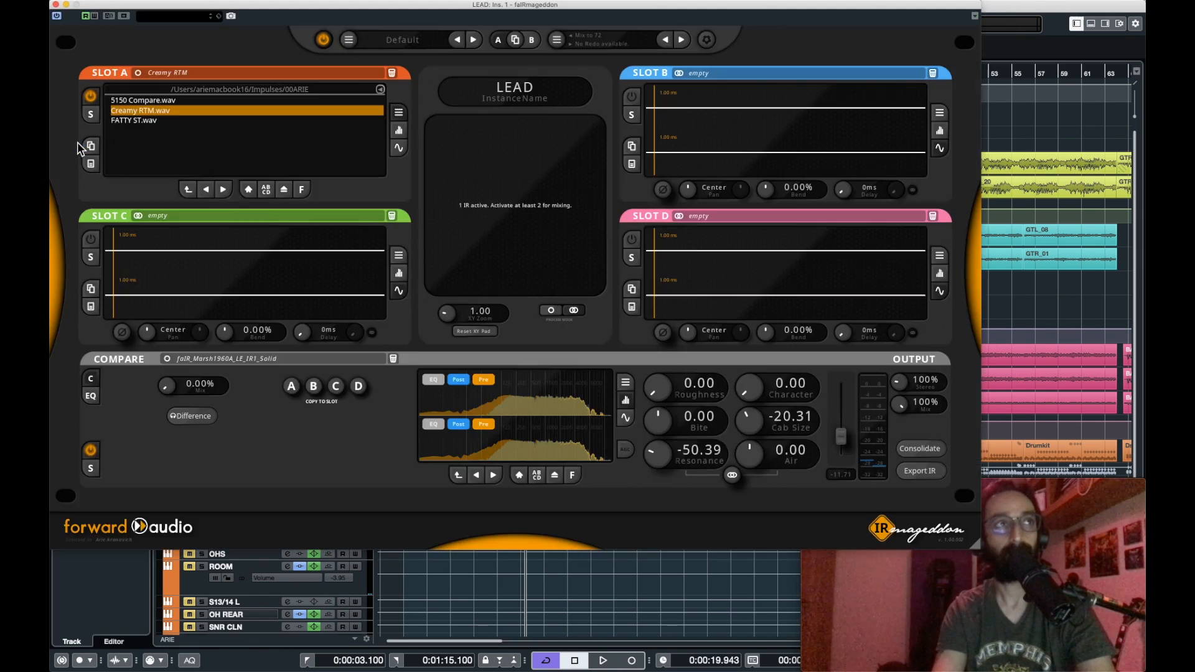
{"action": "left_click", "coordinate": [75, 145]}
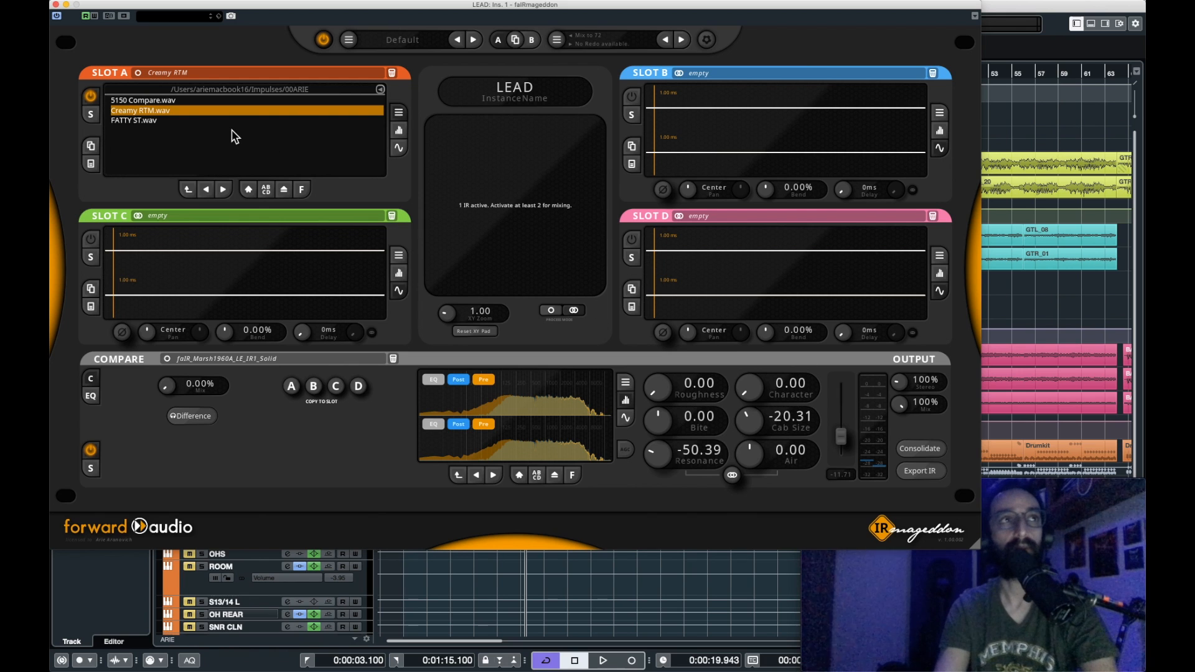
{"action": "left_click", "coordinate": [164, 99]}
{"action": "key", "text": "space"}
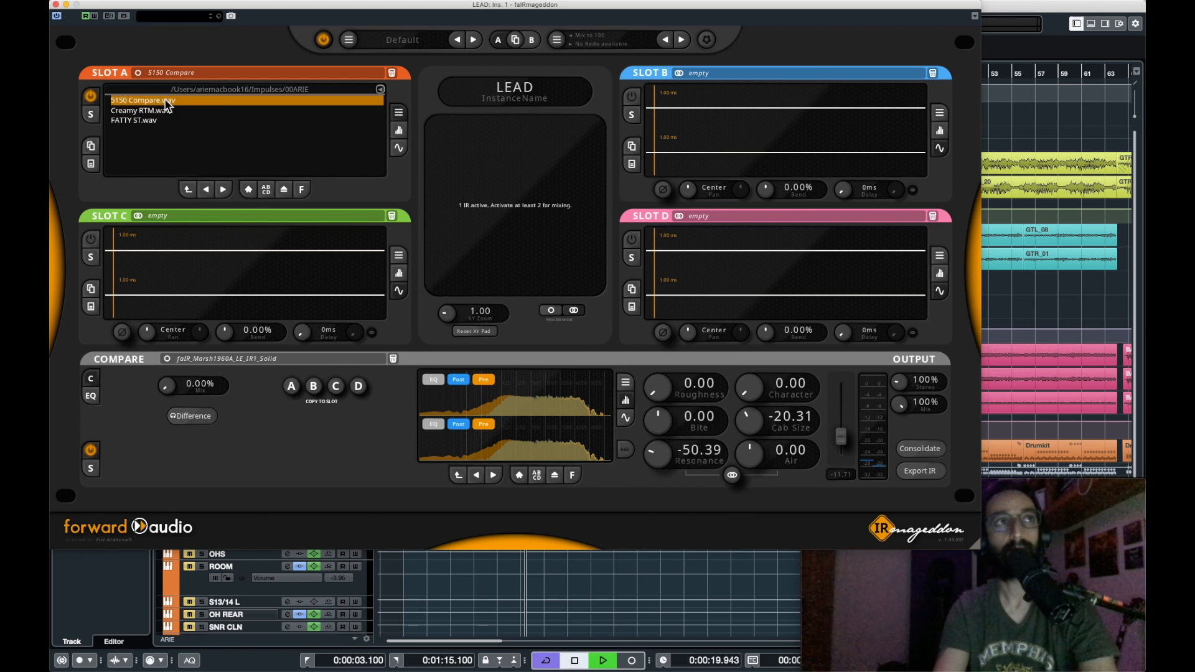
{"action": "left_click", "coordinate": [161, 113]}
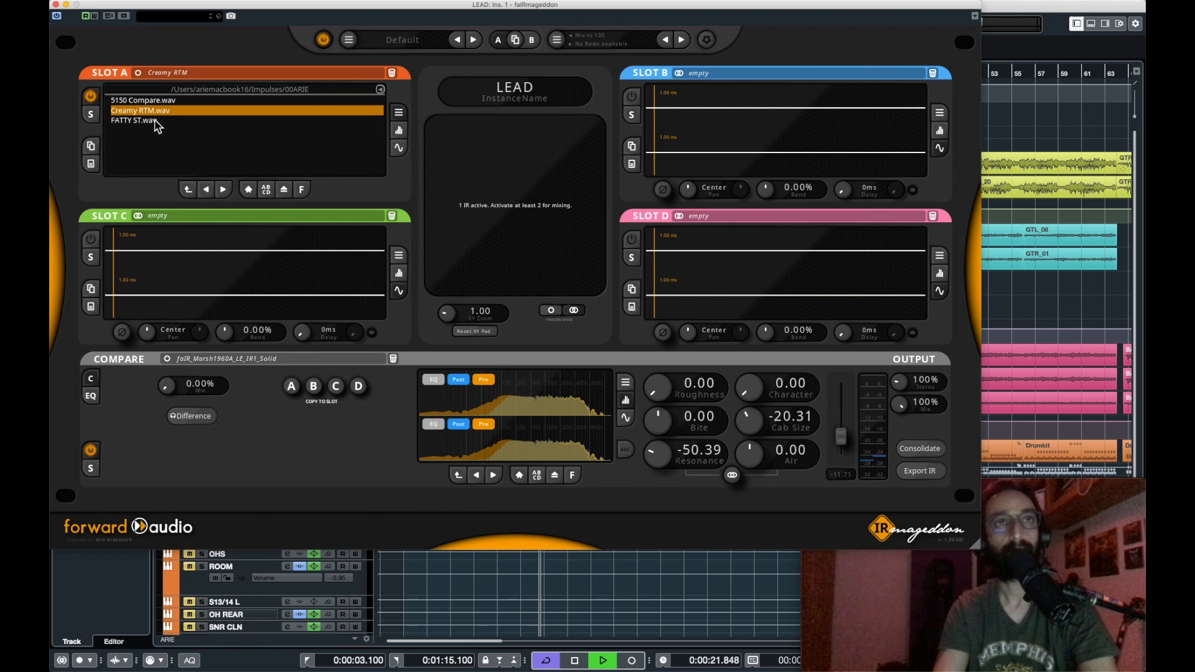
{"action": "left_click", "coordinate": [160, 121]}
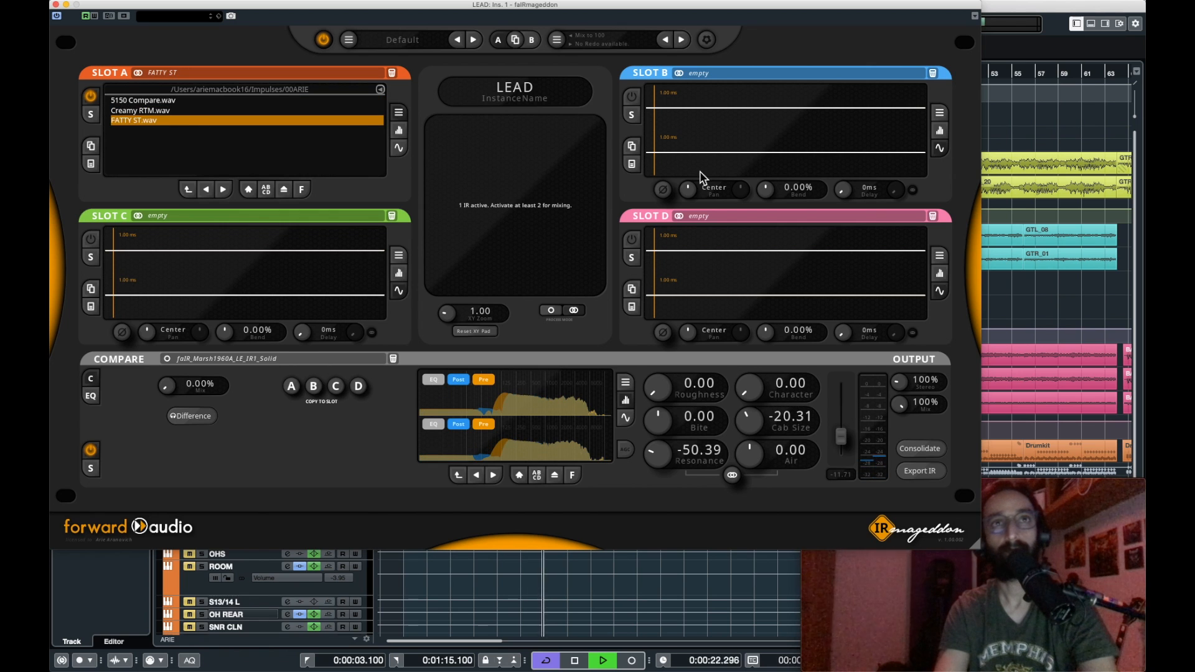
{"action": "left_click", "coordinate": [140, 111]}
{"action": "key", "text": "space"}
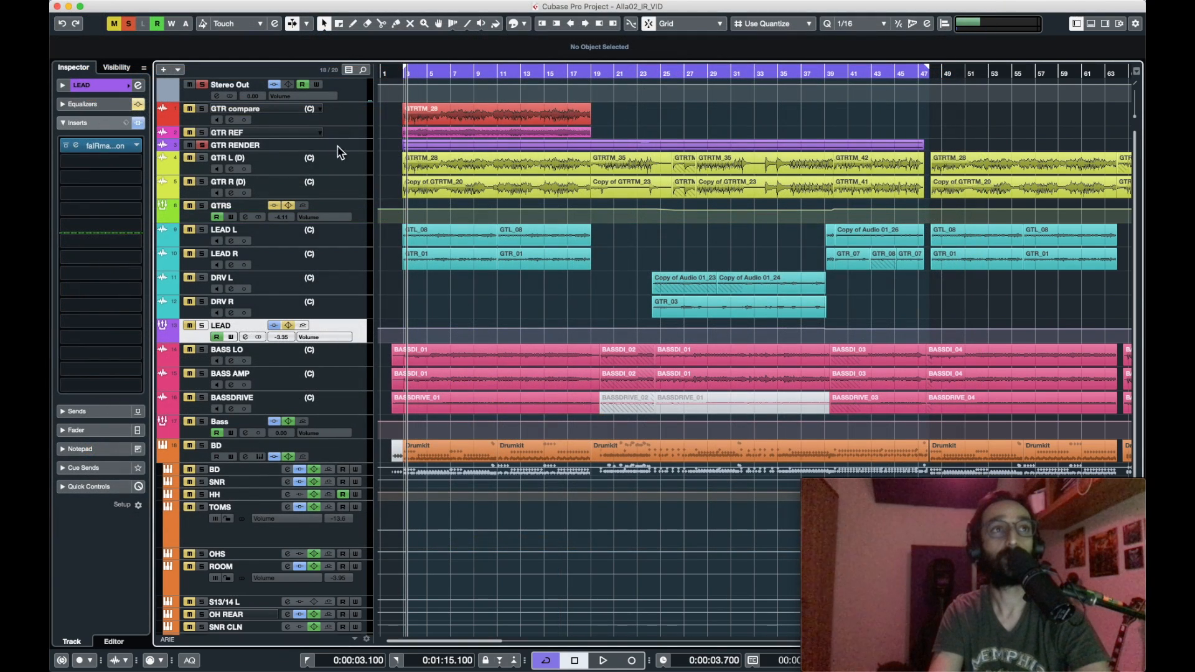
Open the faIRmageddon insert on GTR RENDER and listen to the track with the output mix at 0%.
{"action": "left_click", "coordinate": [340, 147]}
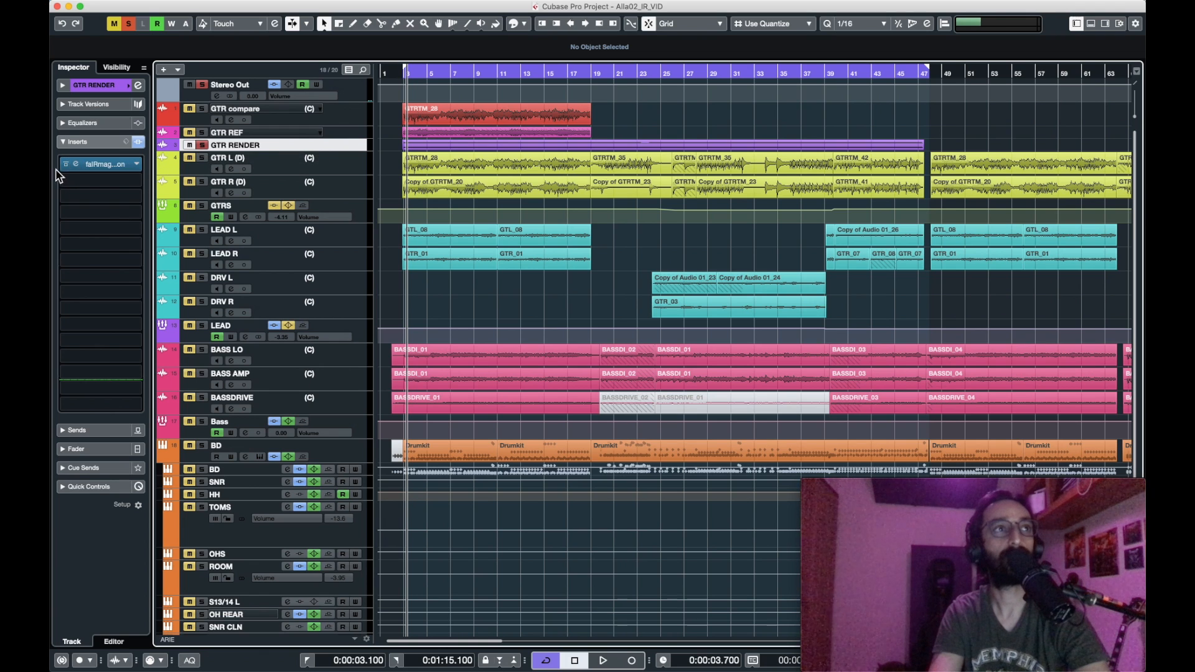
{"action": "left_click", "coordinate": [74, 163]}
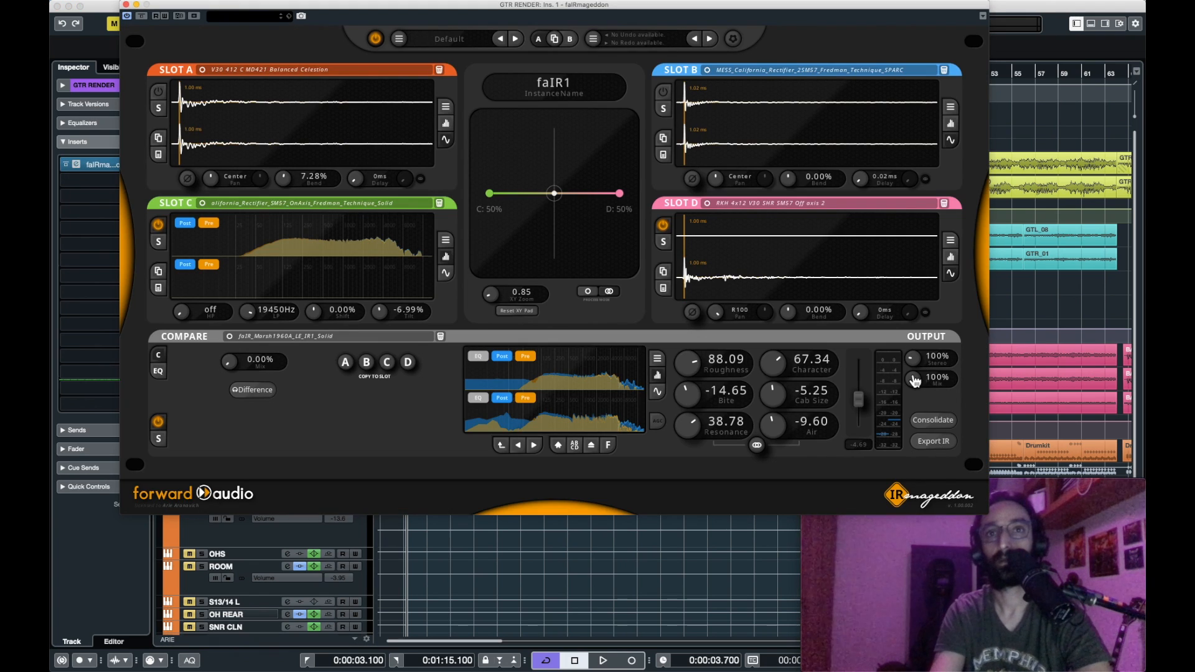
{"action": "key", "text": "space"}
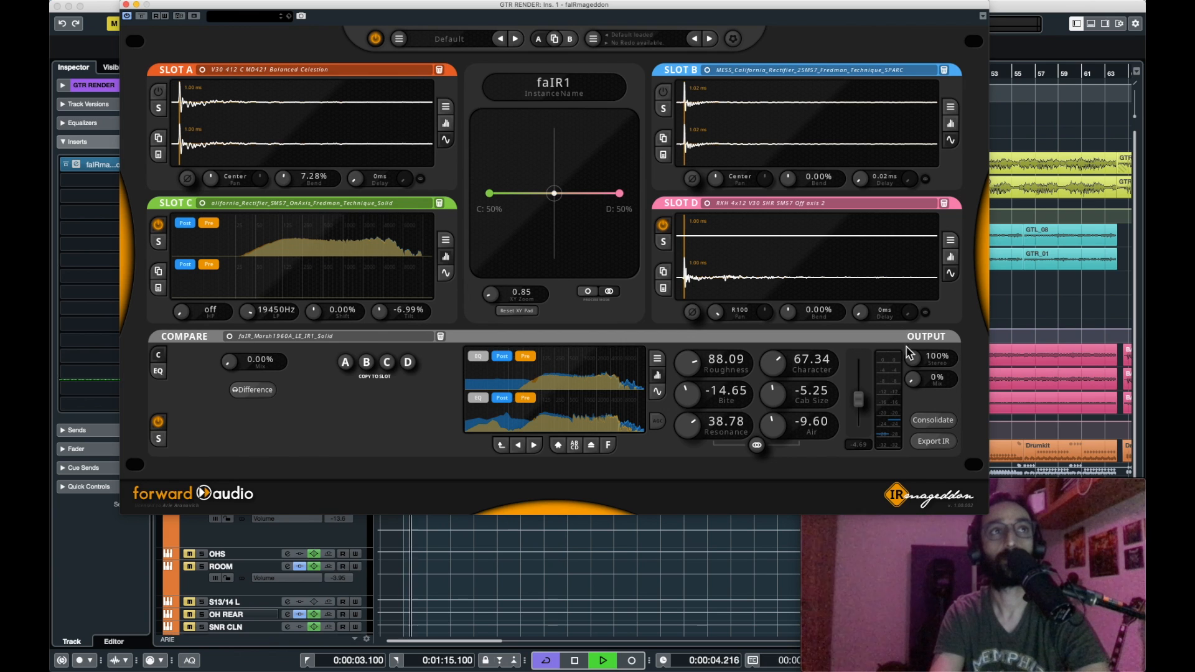
{"action": "left_click_drag", "start_coordinate": [911, 372], "coordinate": [912, 381]}
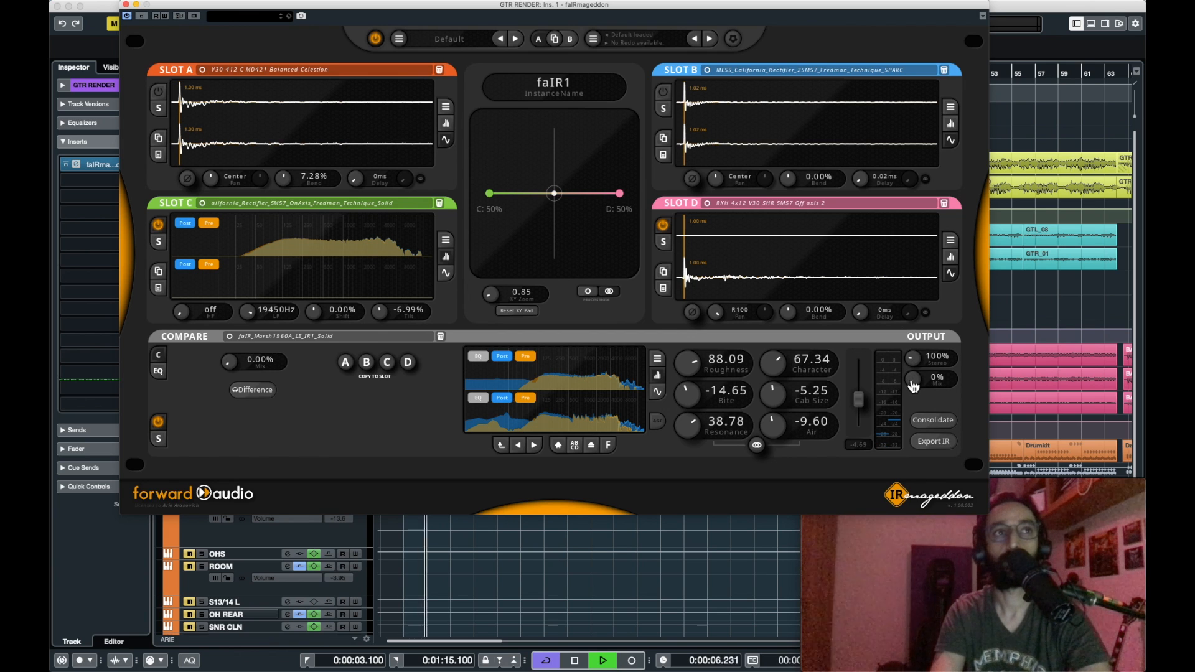
{"action": "key", "text": "space"}
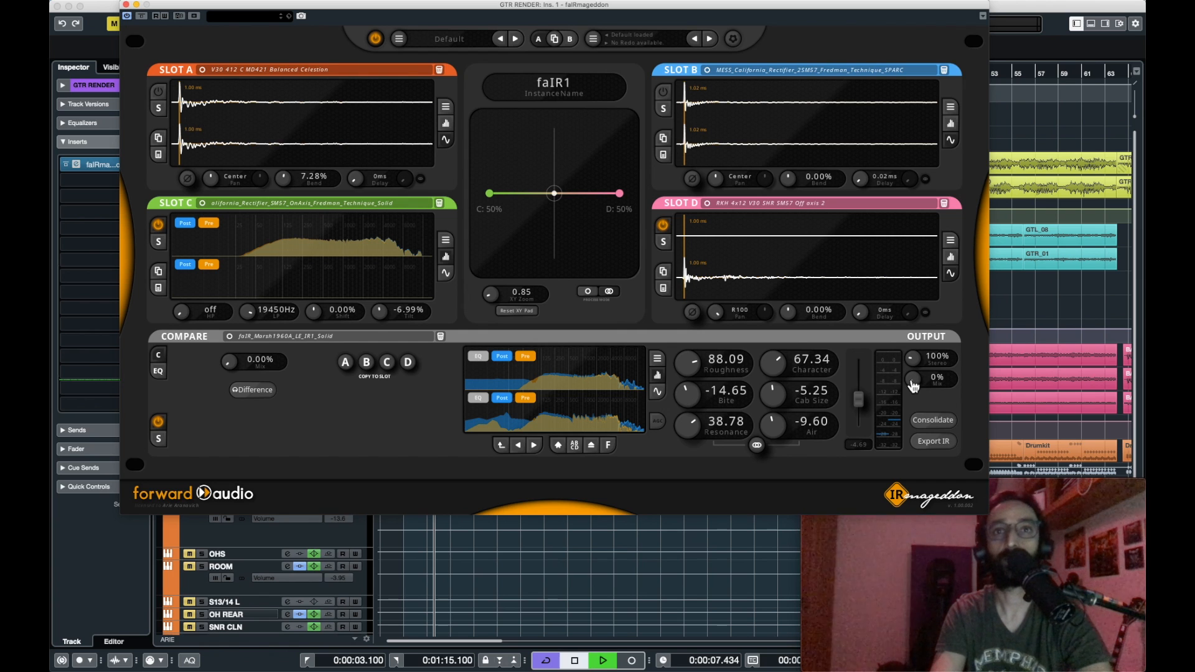
Return the GTR RENDER instance's output mix to 100%, listen to the processed guitars and stop playback.
{"action": "key", "text": "space"}
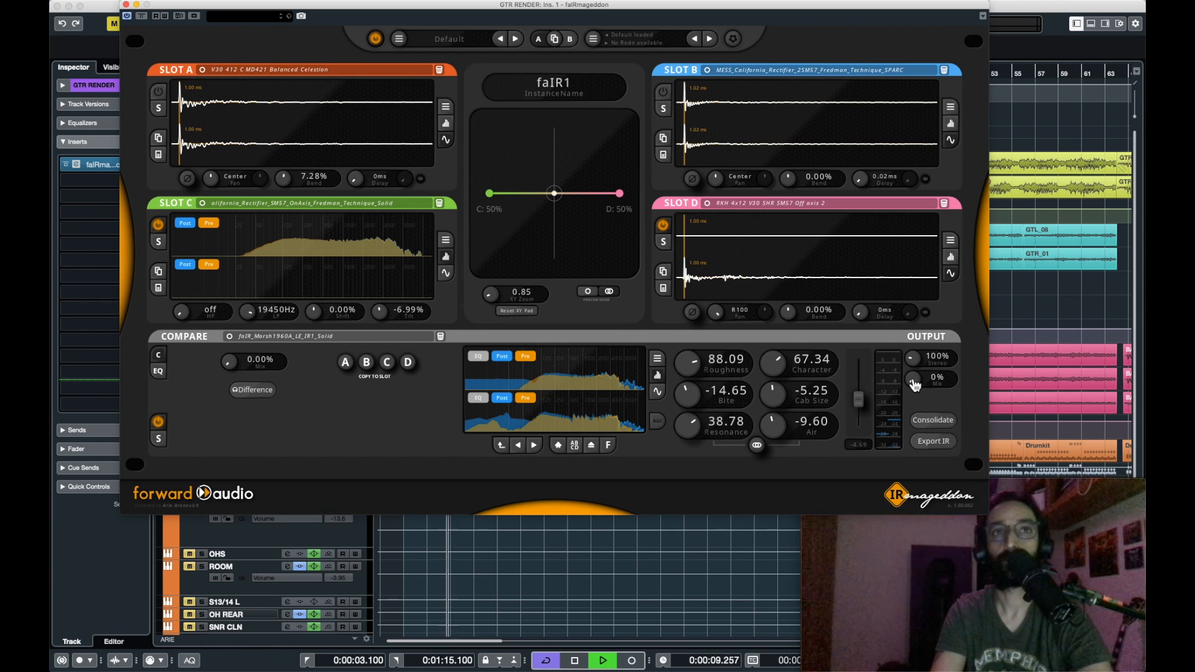
{"action": "key", "text": "space"}
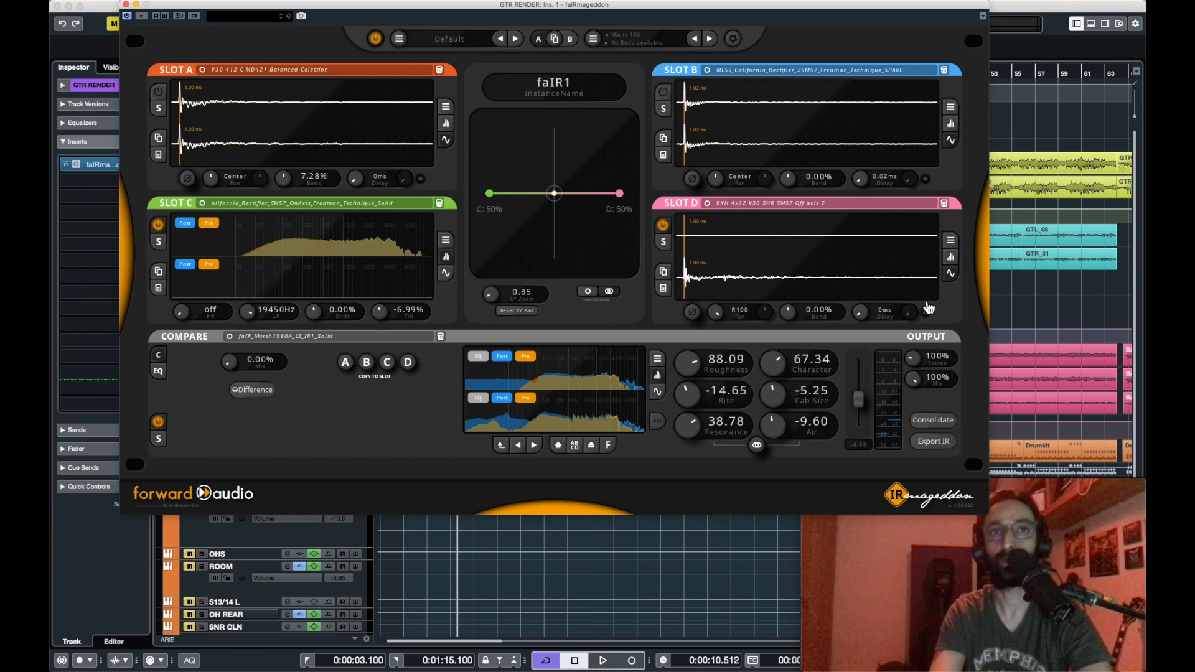
{"action": "key", "text": "space"}
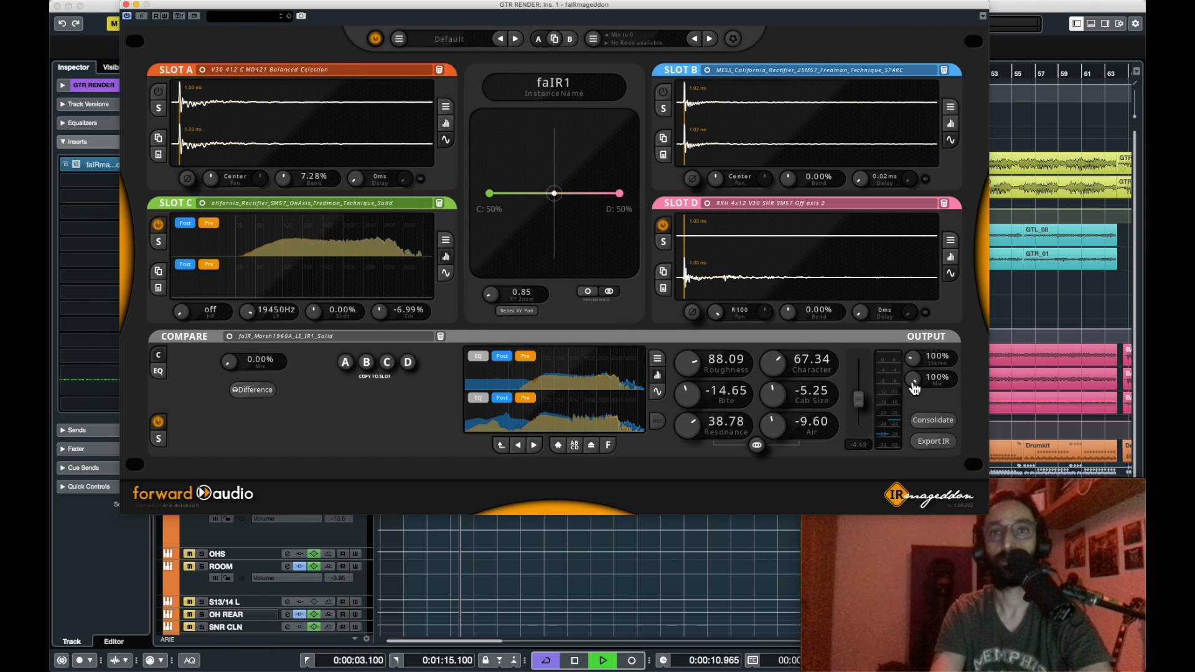
{"action": "mouse_move", "coordinate": [912, 381]}
{"action": "left_mouse_down"}
{"action": "mouse_move", "coordinate": [907, 487]}
{"action": "mouse_move", "coordinate": [911, 382]}
{"action": "left_mouse_up"}
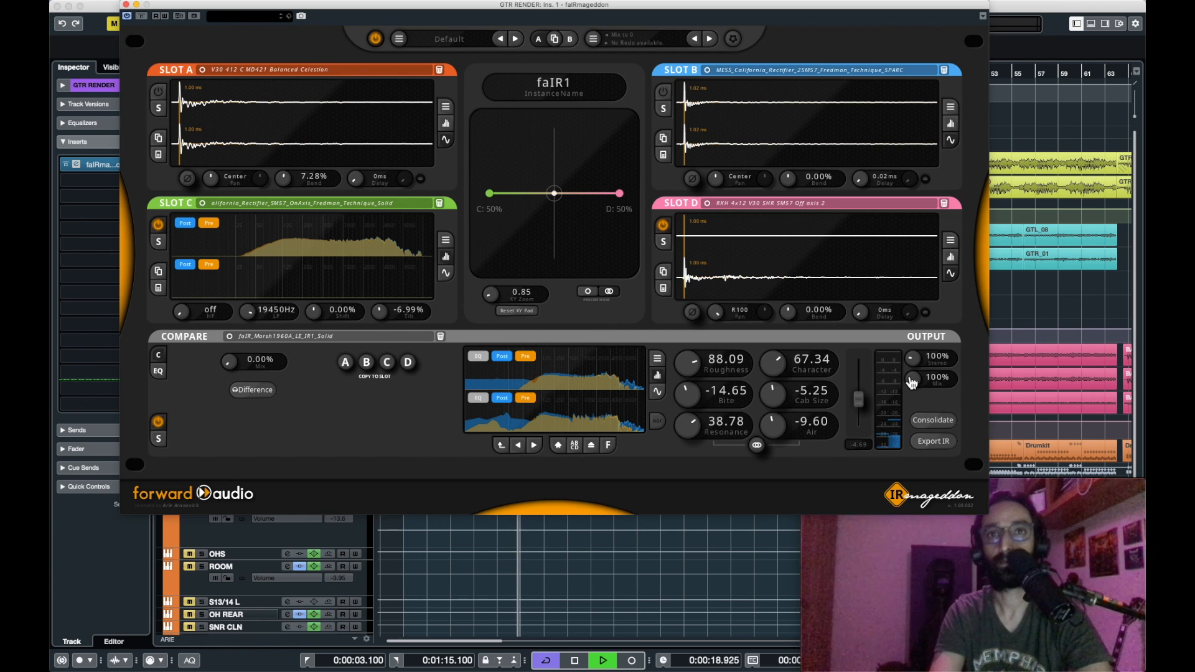
{"action": "key", "text": "space"}
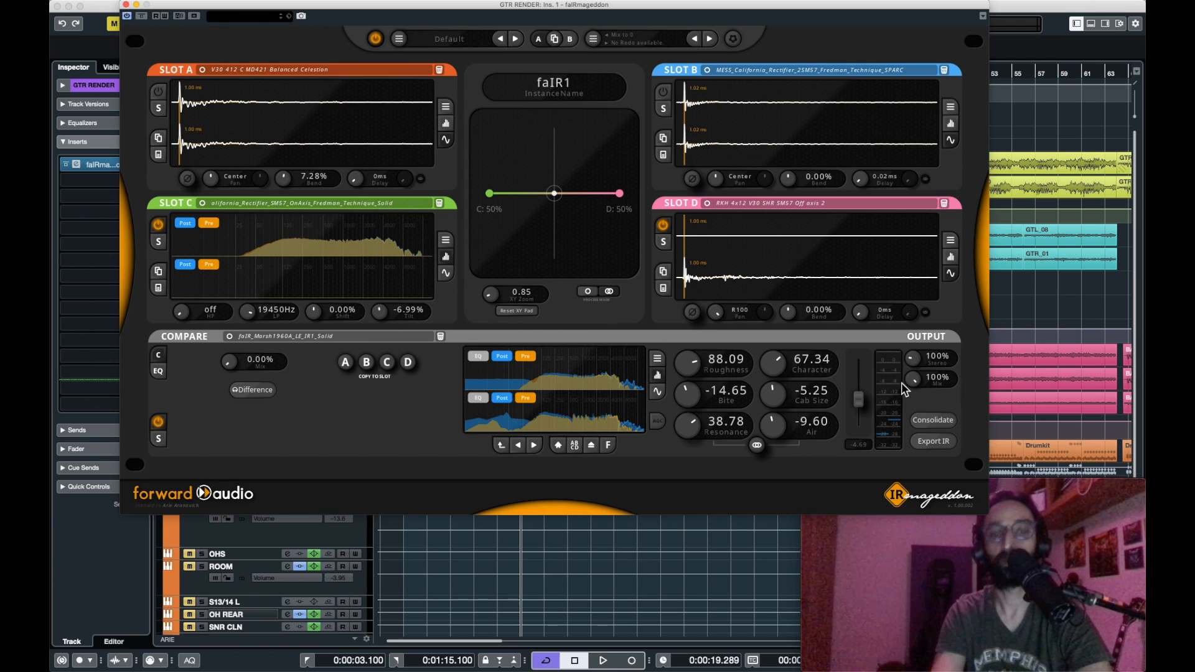
Reset slot A's bend and slot B's delay to zero, and pan slot A to L100 and slot B to R99.
{"action": "double_click", "coordinate": [285, 178]}
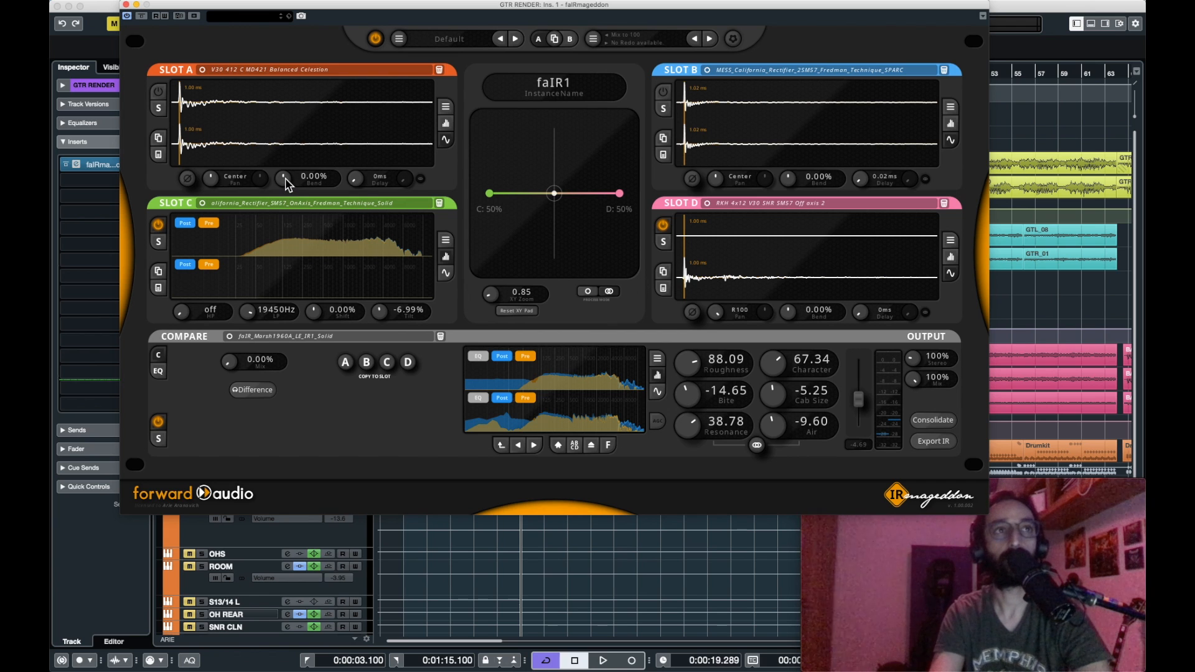
{"action": "double_click", "coordinate": [860, 179]}
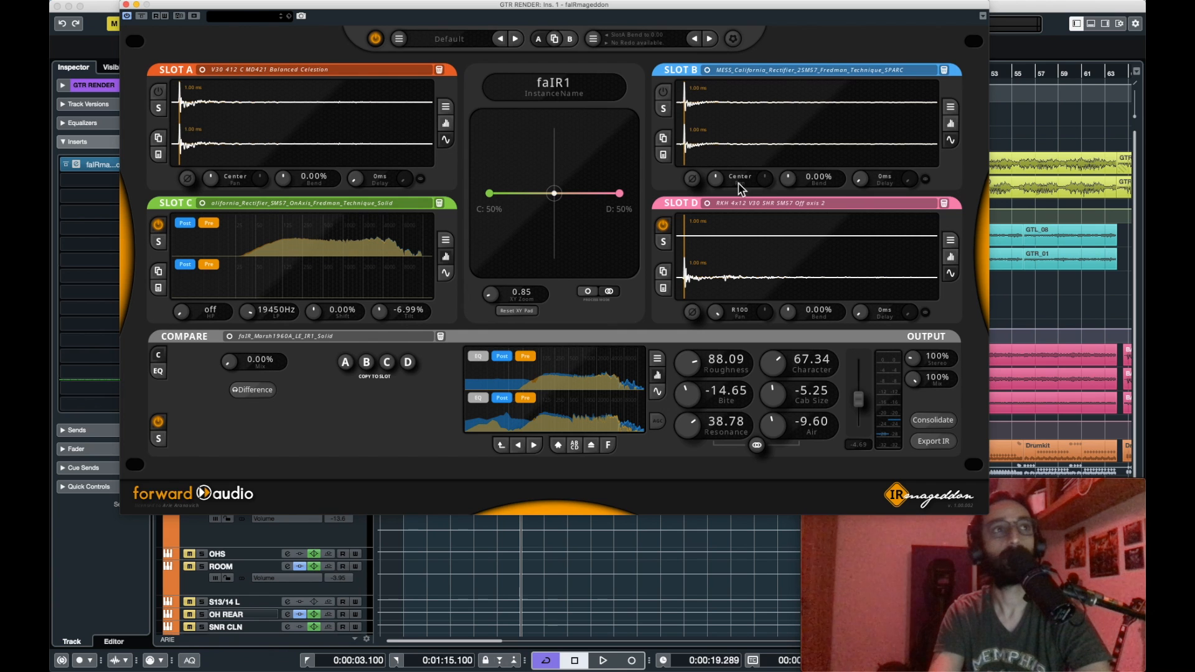
{"action": "left_click_drag", "start_coordinate": [718, 181], "coordinate": [755, 106]}
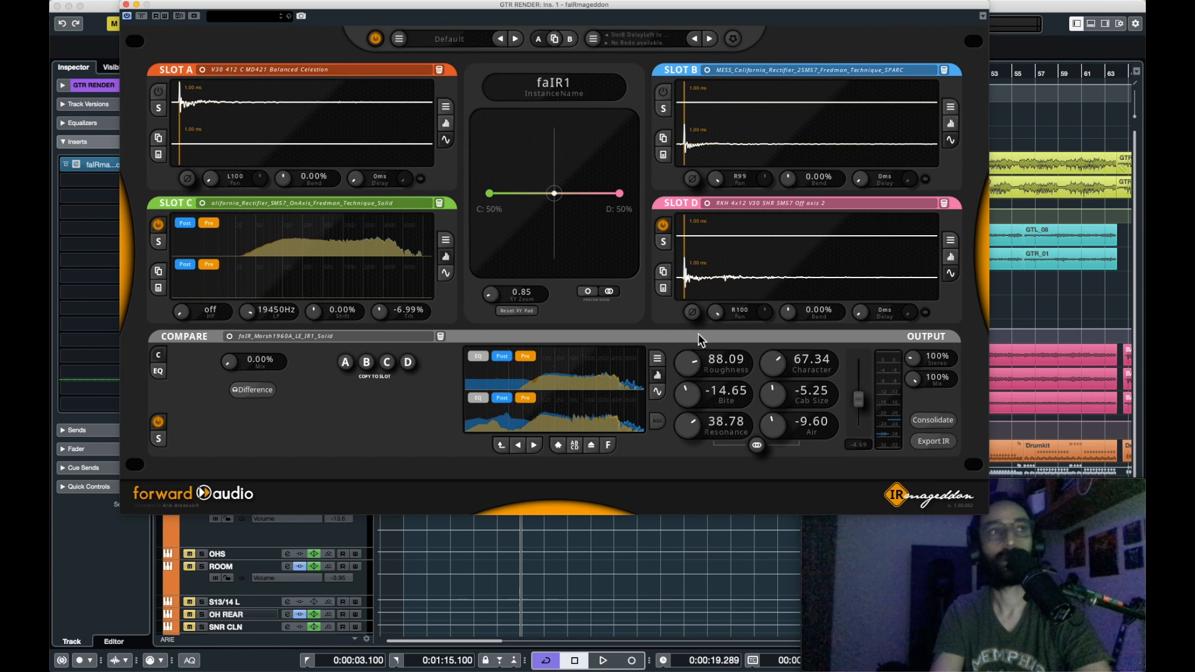
Resume playback and reset slot C's tilt to 0.00%.
{"action": "key", "text": "space"}
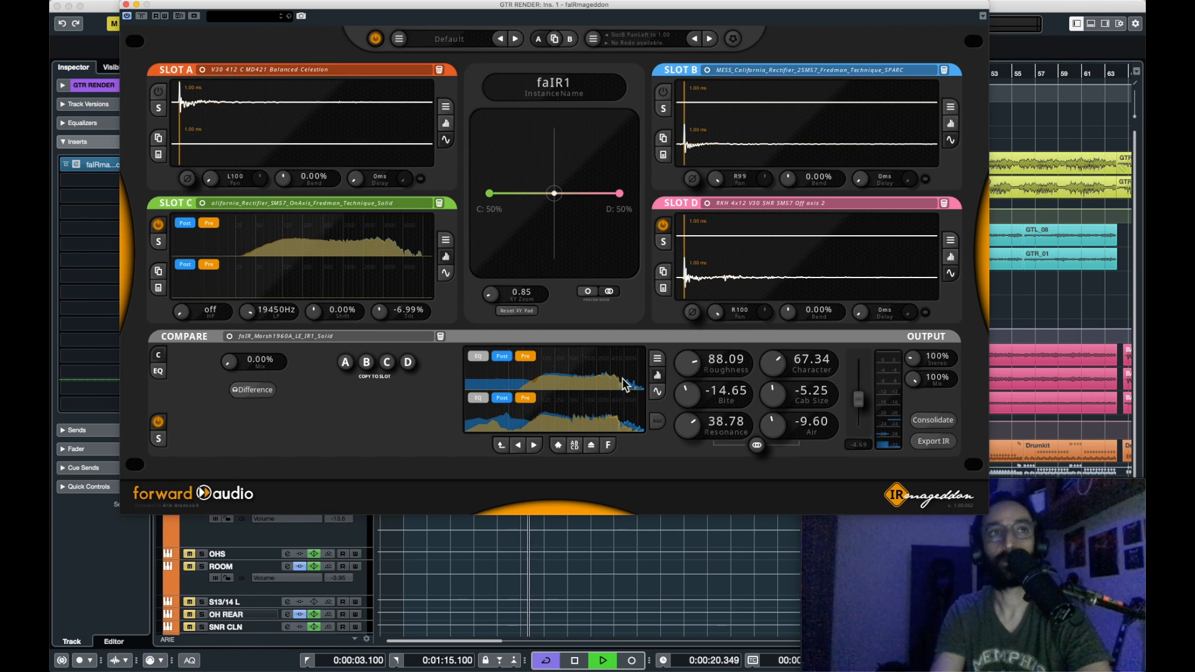
{"action": "double_click", "coordinate": [380, 311]}
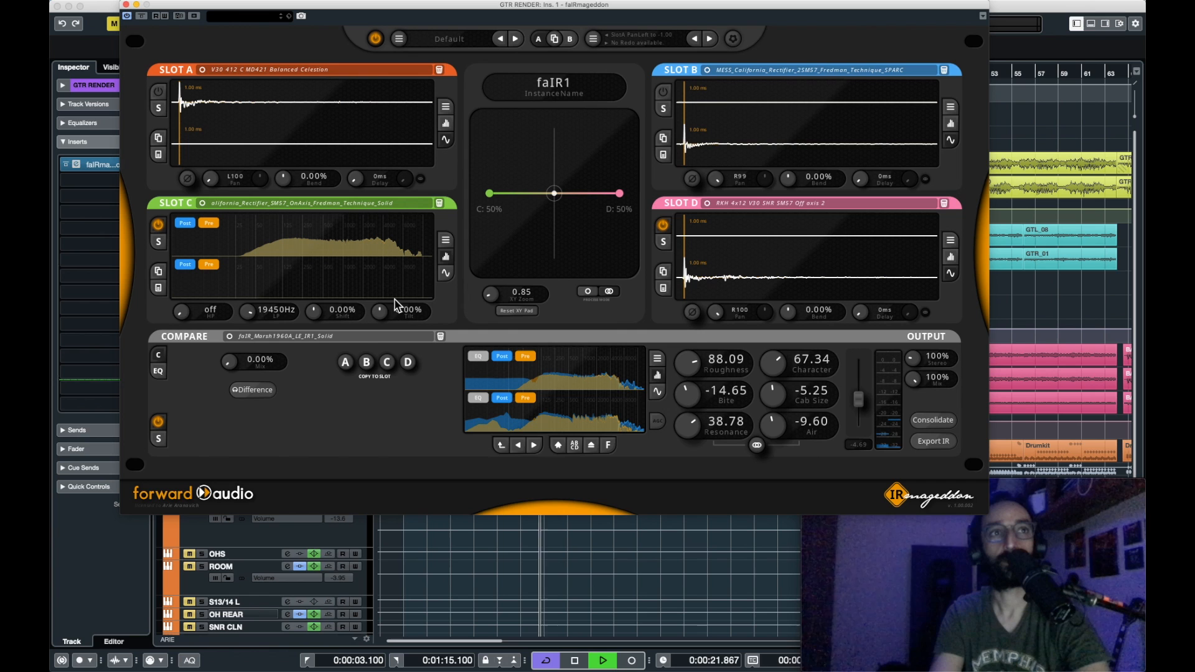
Display slot C's impulse waveform, reduce the output mix to 0% and stop playback after listening.
{"action": "left_click", "coordinate": [446, 272]}
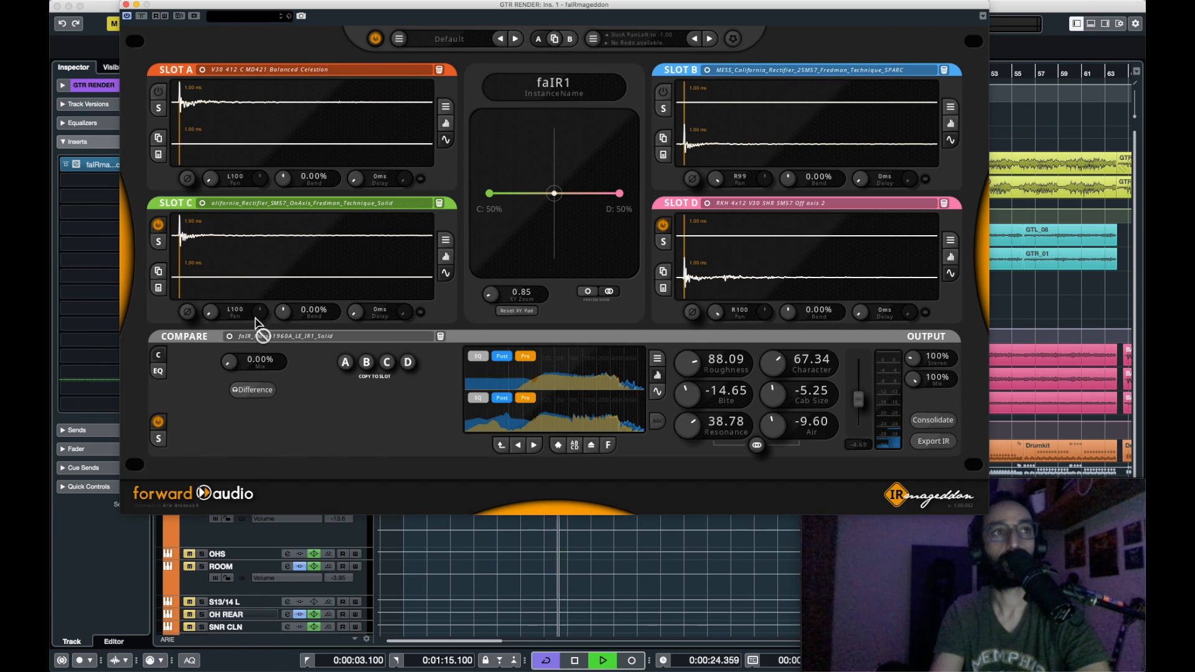
{"action": "left_click_drag", "start_coordinate": [913, 378], "coordinate": [899, 428]}
{"action": "key", "text": "space"}
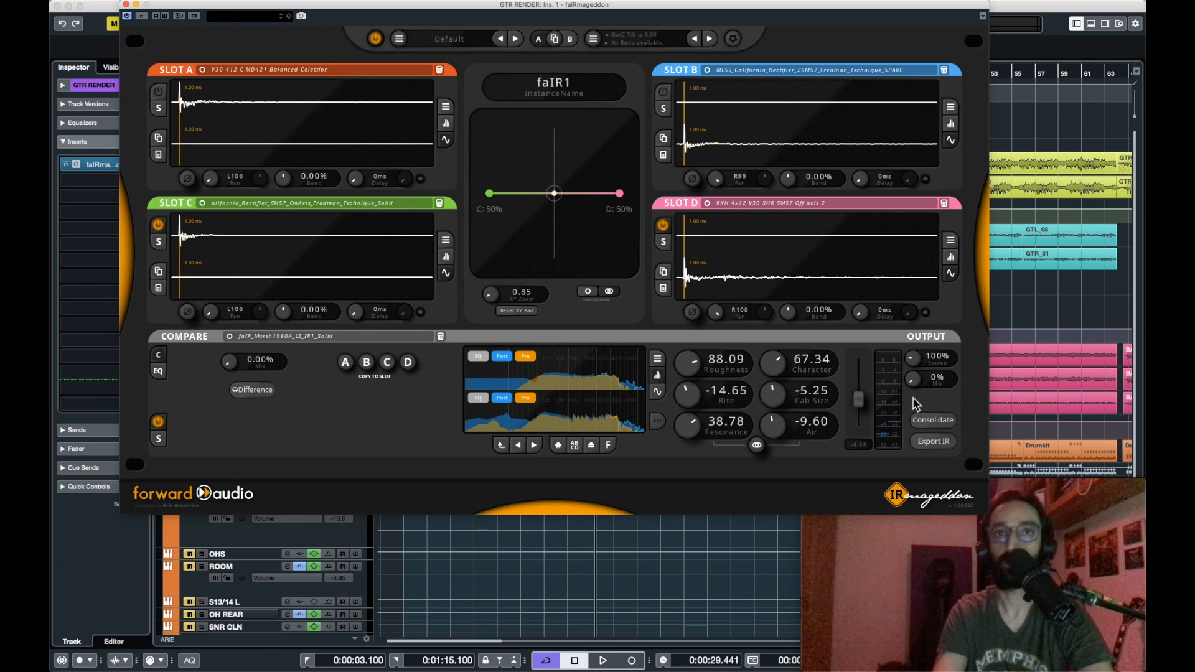
Raise the output mix to 69%, set Cab Size to 9.70 while listening, and stop playback.
{"action": "left_click_drag", "start_coordinate": [916, 384], "coordinate": [920, 351]}
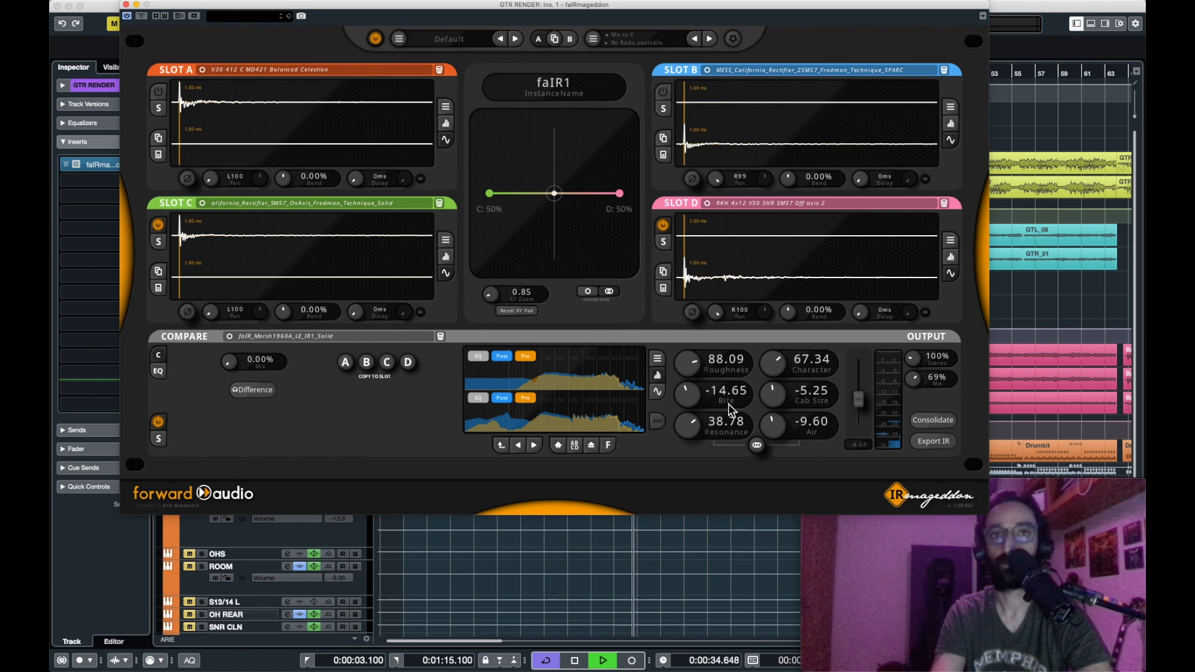
{"action": "left_click_drag", "start_coordinate": [771, 401], "coordinate": [774, 397]}
{"action": "key", "text": "space"}
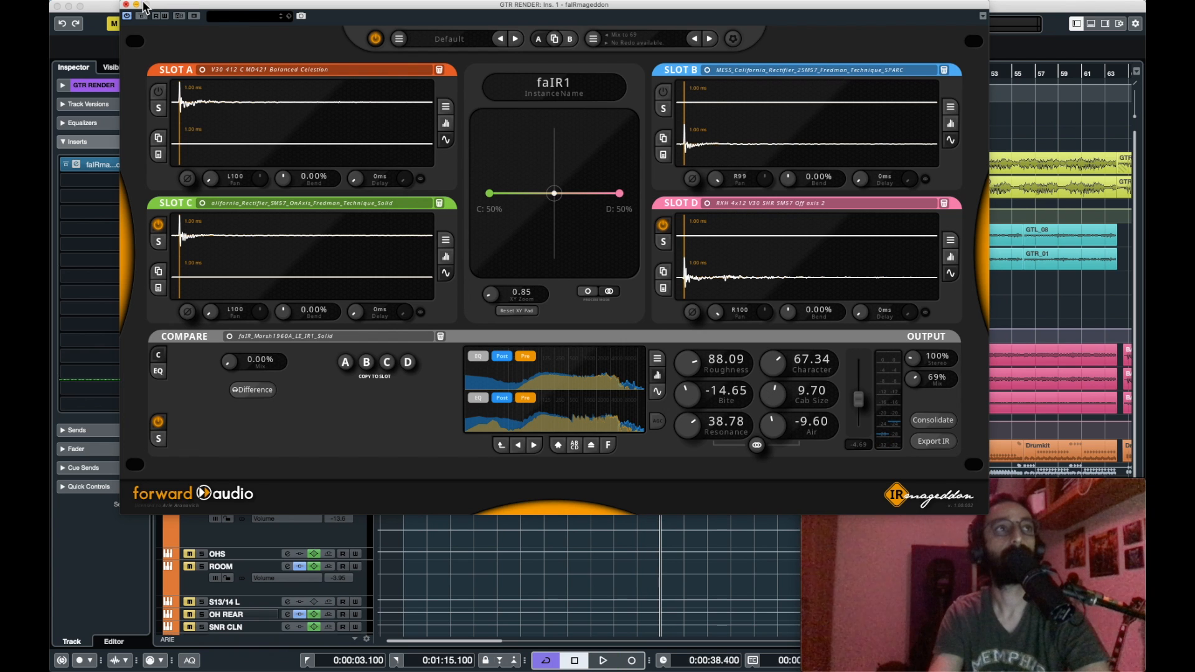
Close the plug-in window, unsolo GTR RENDER and play the full mix from the start of the loop.
{"action": "left_click", "coordinate": [125, 5]}
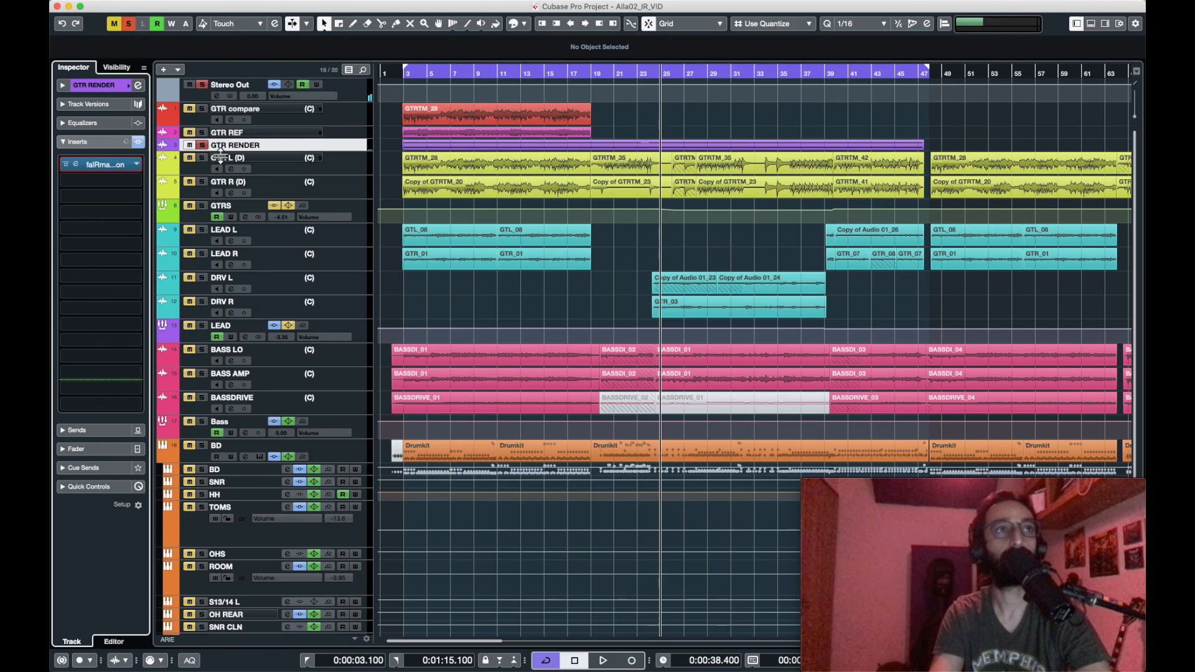
{"action": "key", "text": "space"}
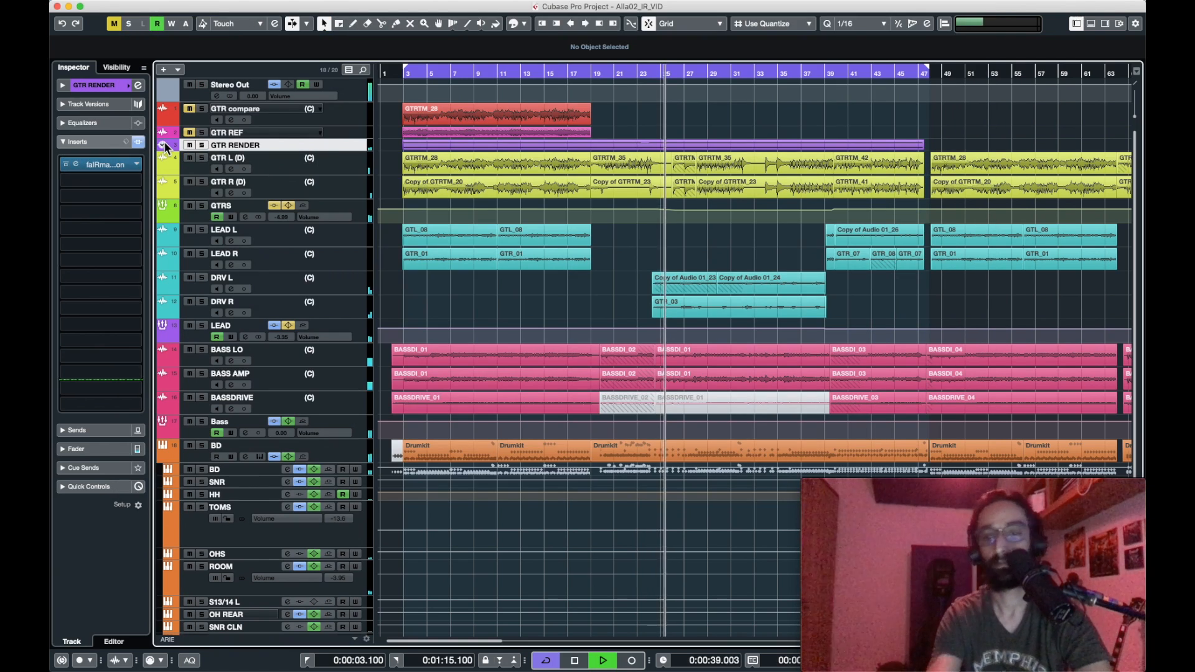
{"action": "key", "text": "KP_1"}
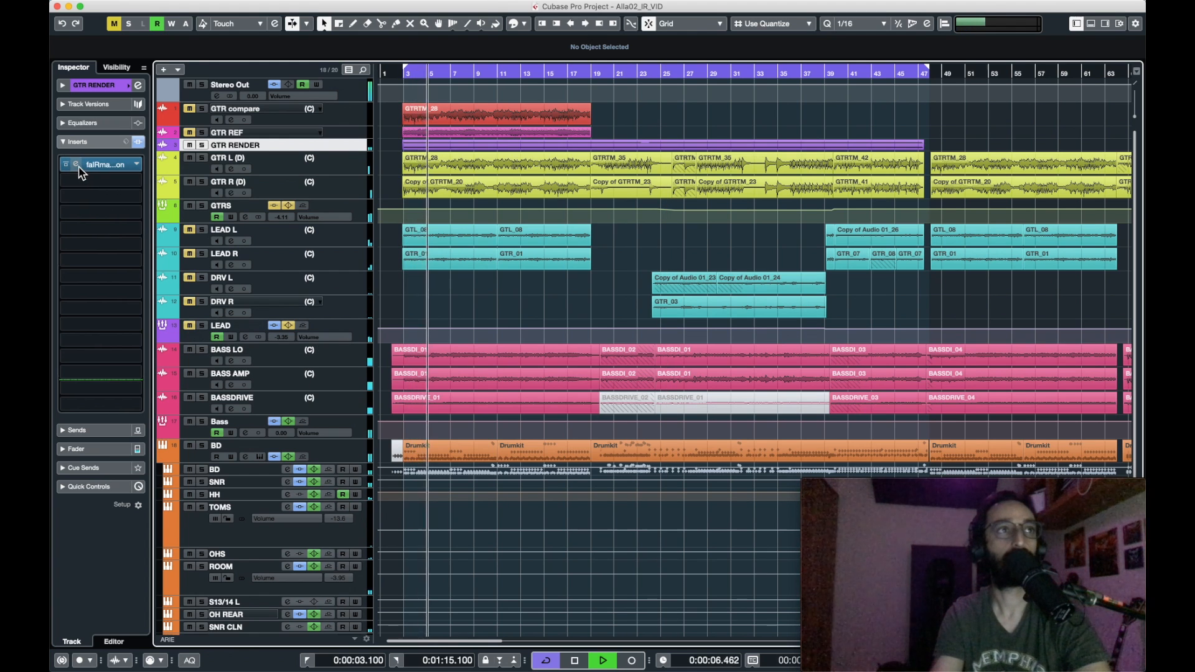
Reopen GTR RENDER's faIRmageddon, compare output mix levels near 0% and at 100% within the full mix, leaving it at 100%.
{"action": "left_click", "coordinate": [87, 165]}
{"action": "left_click_drag", "start_coordinate": [935, 391], "coordinate": [893, 513]}
{"action": "left_click_drag", "start_coordinate": [895, 461], "coordinate": [928, 284]}
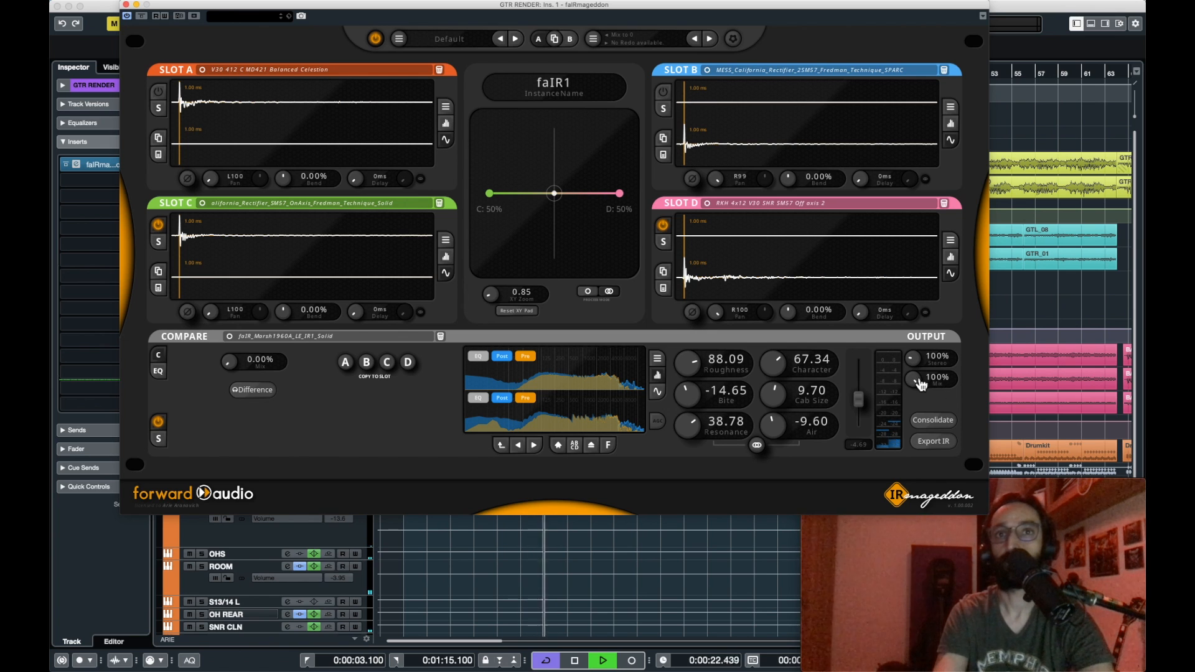
{"action": "left_click_drag", "start_coordinate": [917, 384], "coordinate": [897, 517]}
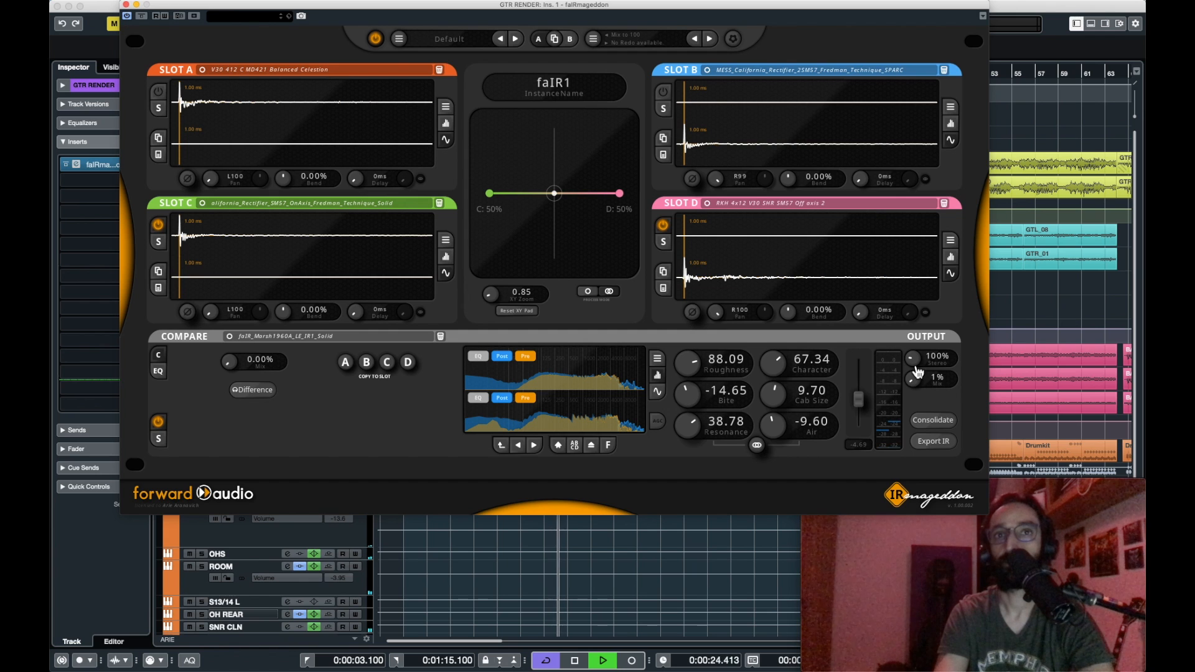
{"action": "left_click_drag", "start_coordinate": [917, 371], "coordinate": [940, 376]}
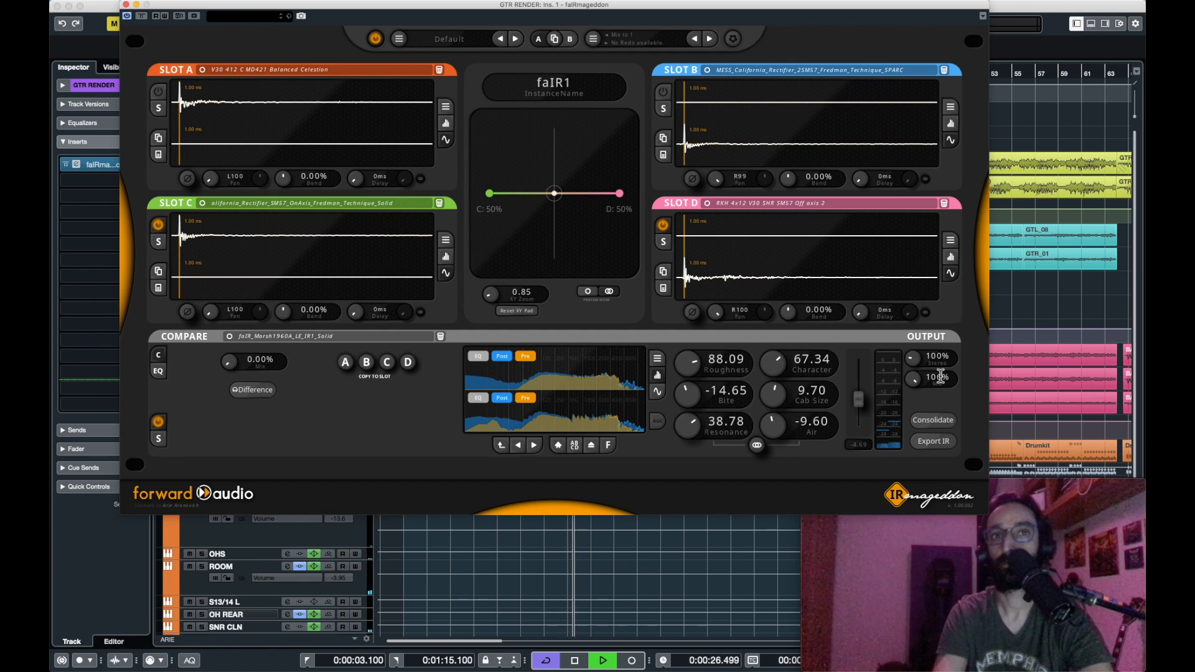
{"action": "key", "text": "space"}
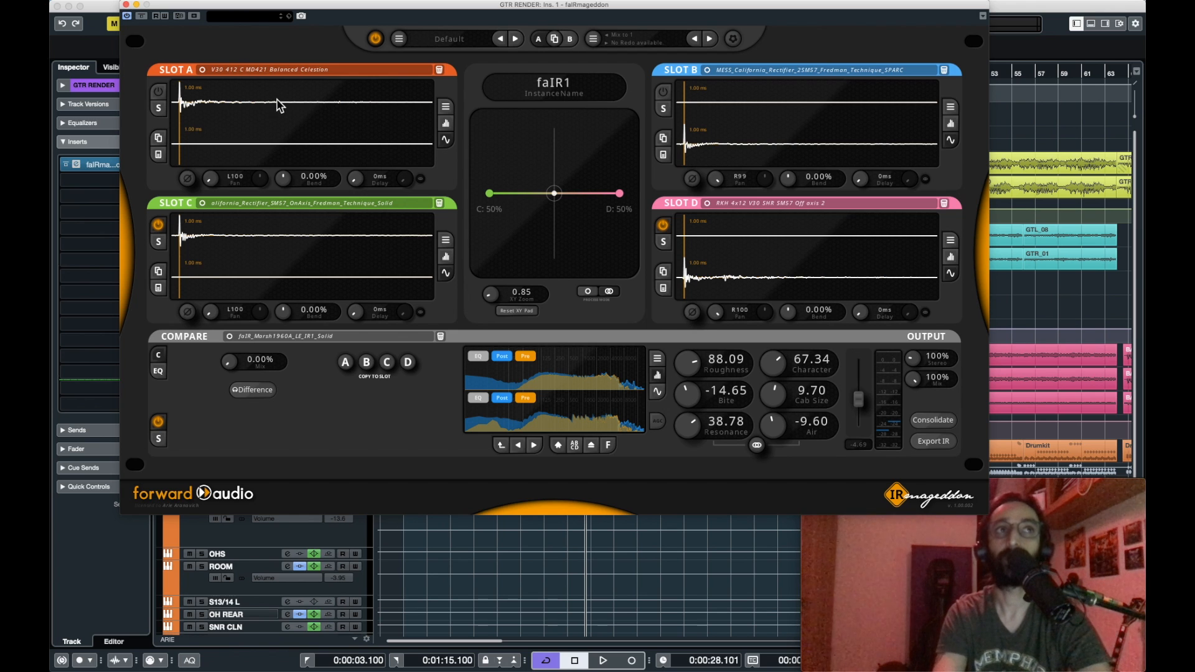
Close the plug-in window, solo the GTR REF track and listen to it from the start of the loop.
{"action": "left_click", "coordinate": [125, 4]}
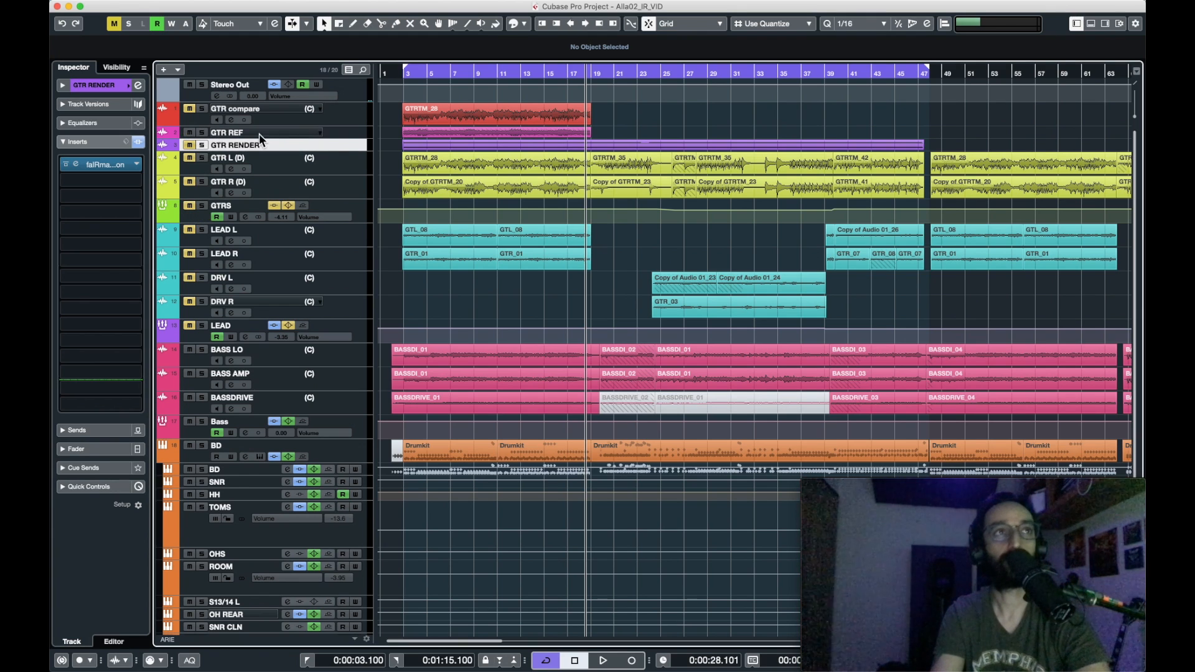
{"action": "key", "text": "KP_1"}
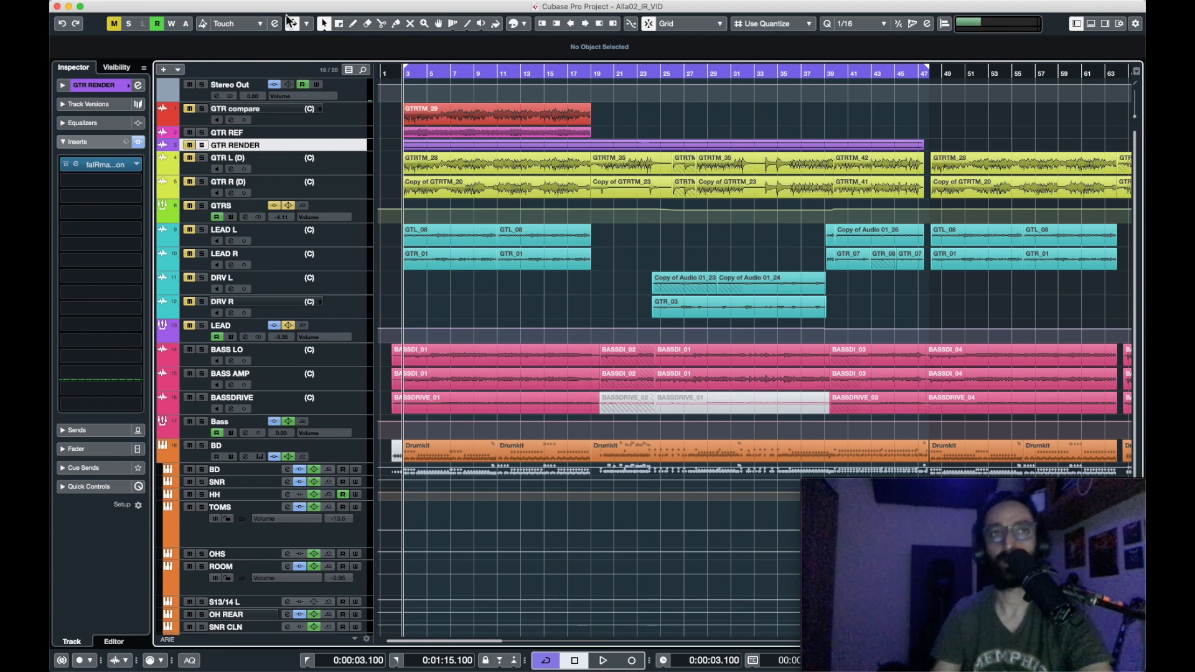
{"action": "left_click", "coordinate": [203, 132]}
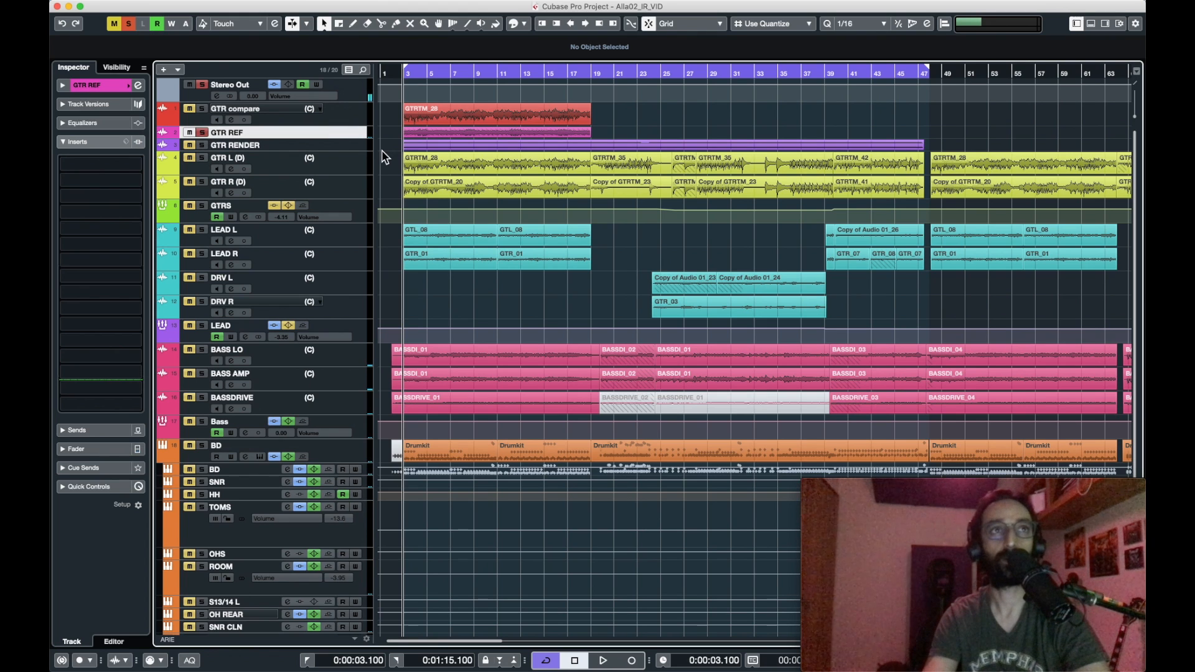
{"action": "key", "text": "space"}
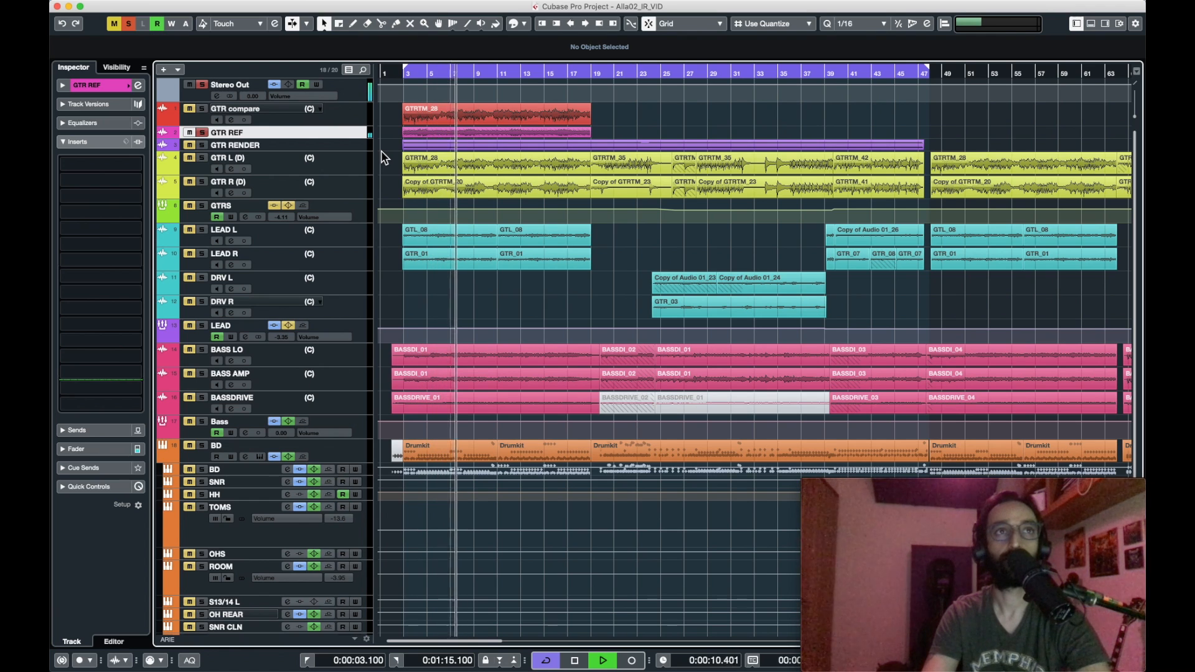
{"action": "key", "text": "space"}
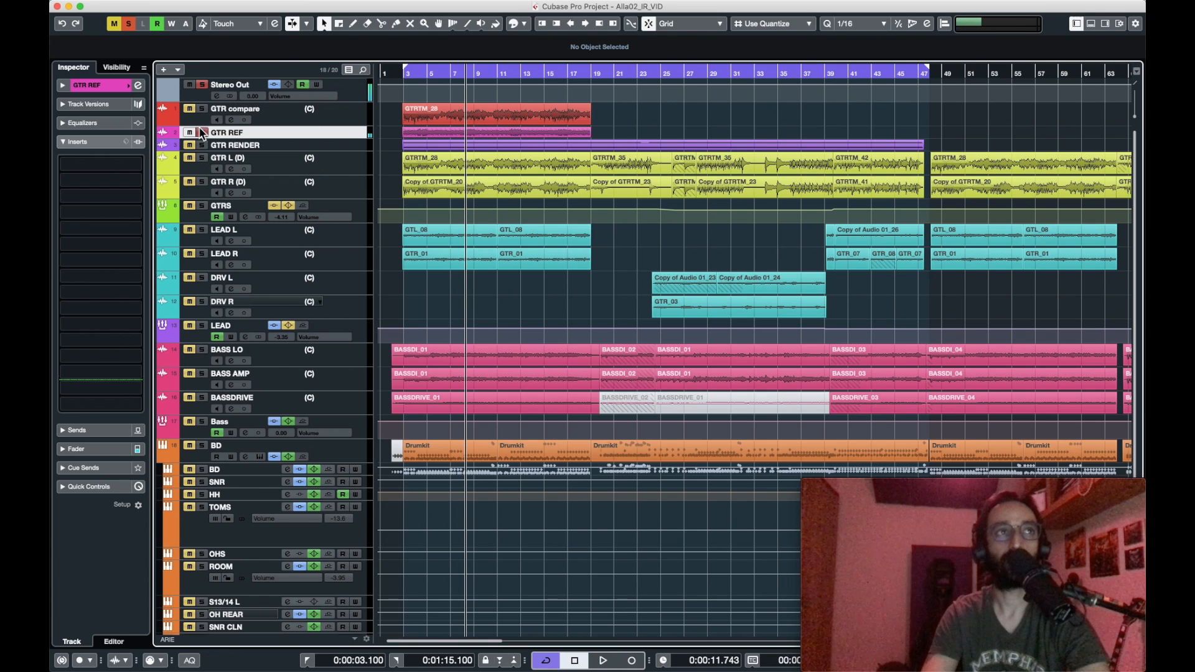
Solo GTR compare instead of GTR REF, select it and play it from the start of the loop.
{"action": "left_click", "coordinate": [203, 133]}
{"action": "left_click", "coordinate": [203, 109]}
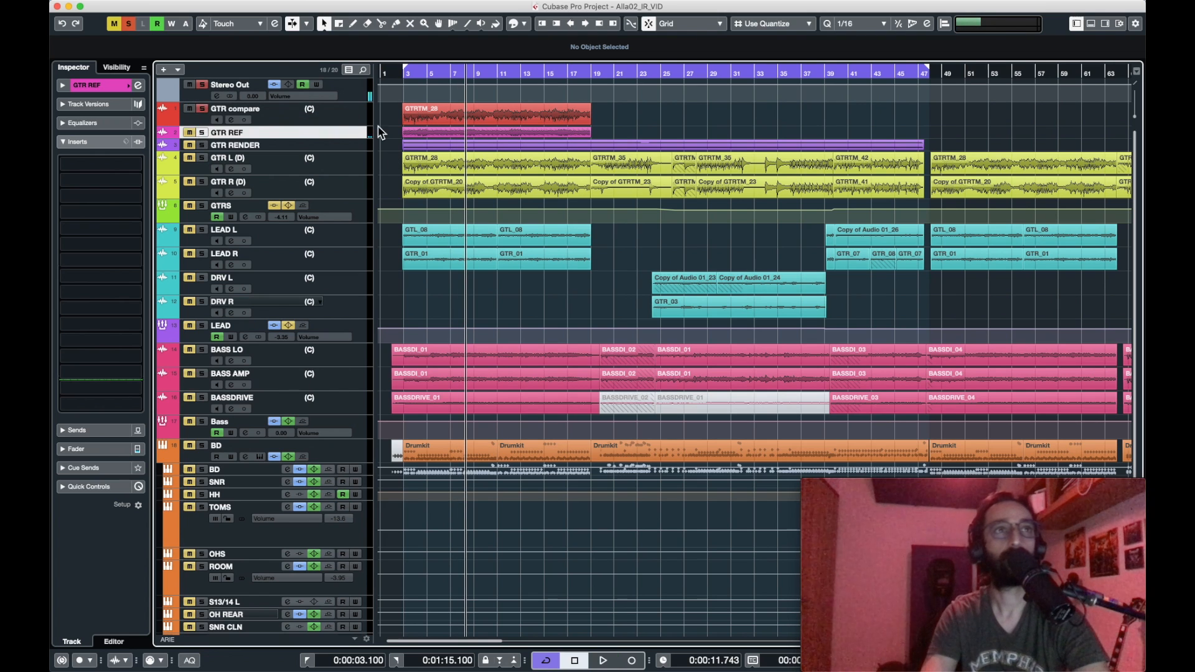
{"action": "left_click", "coordinate": [334, 114]}
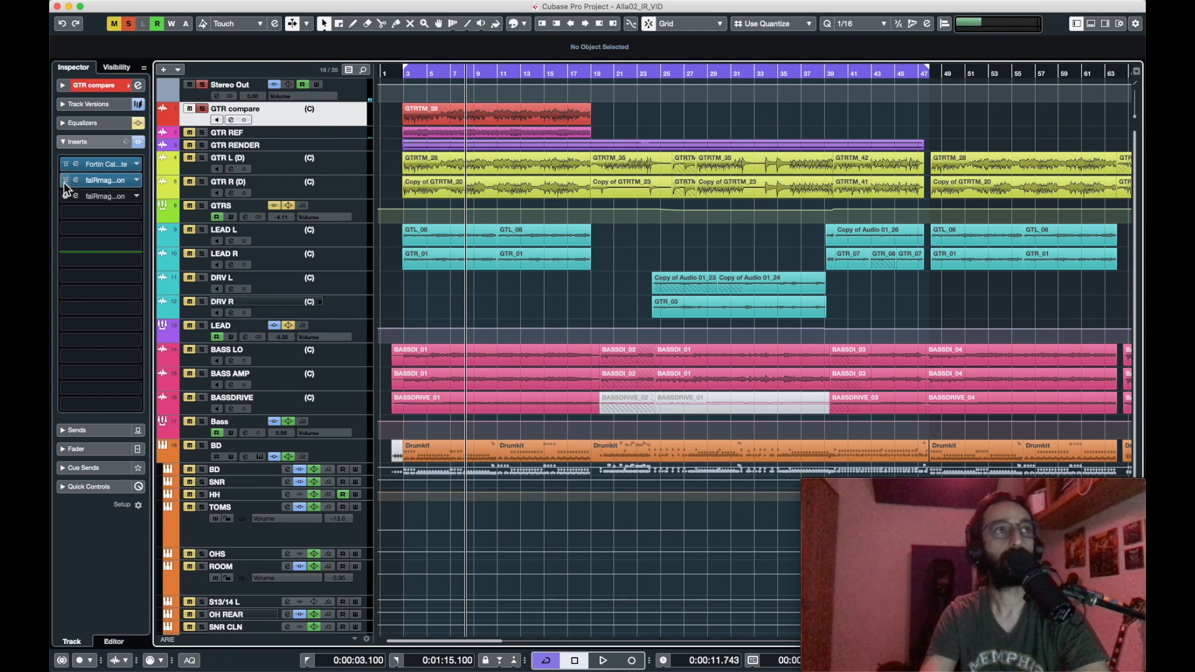
{"action": "key", "text": "KP_1"}
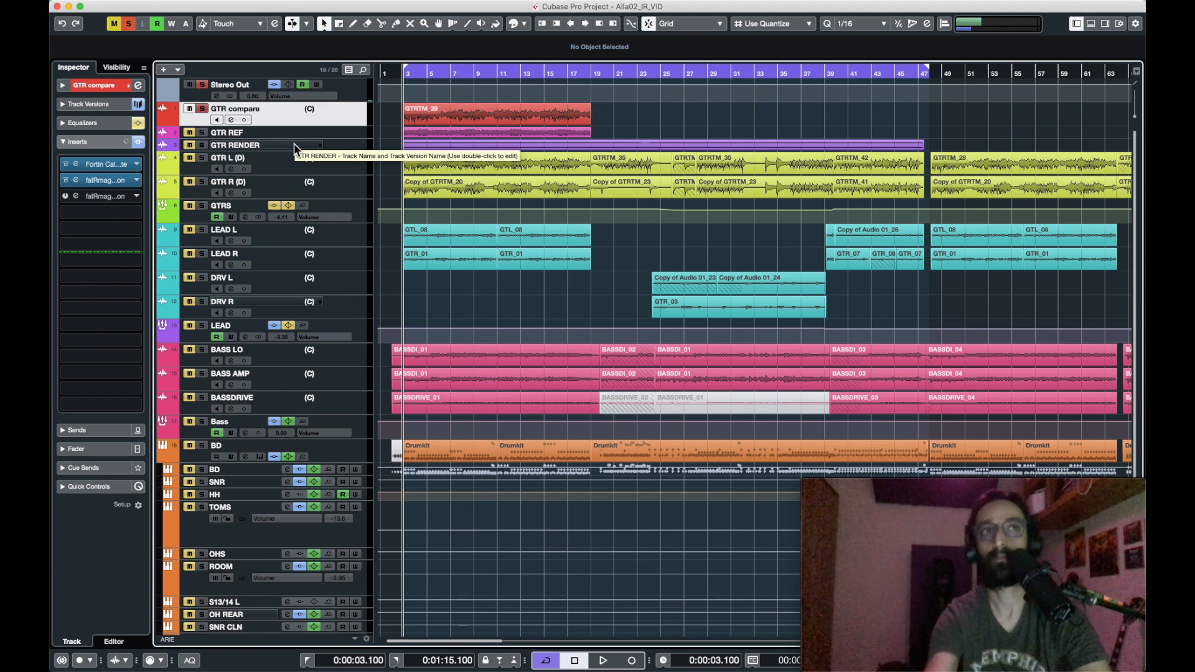
{"action": "key", "text": "space"}
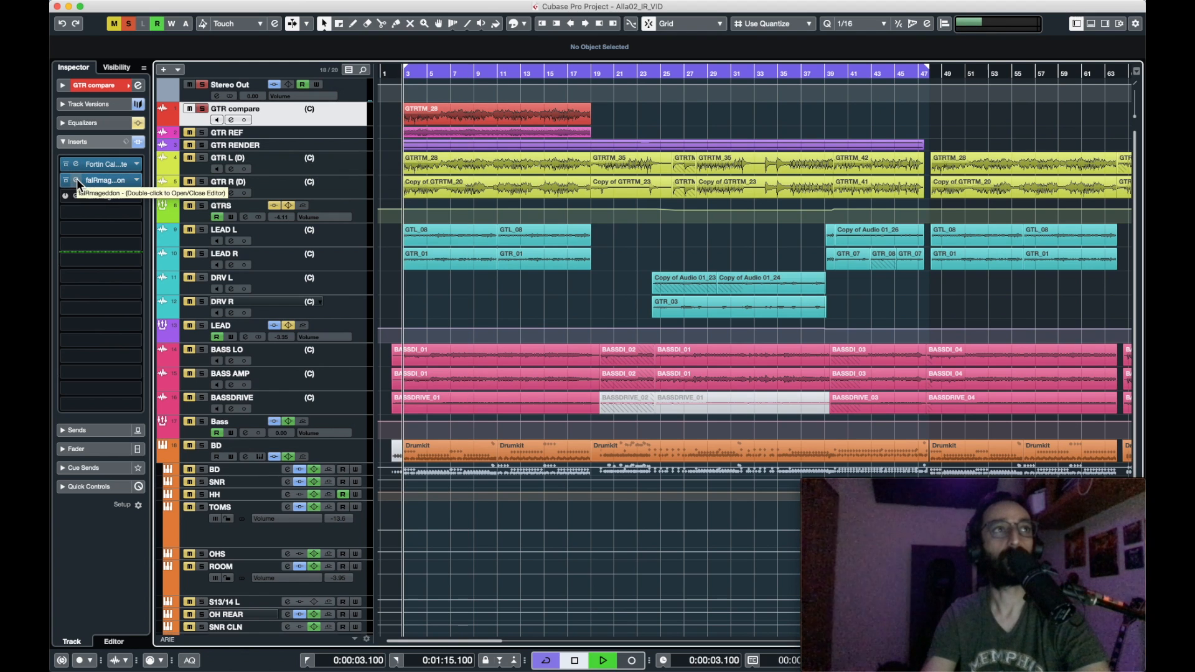
Open faIRmageddon in GTR compare's second insert slot, browse to the Audio folder and pick 5150 ref 2.wav as the EQ-match reference.
{"action": "left_click", "coordinate": [76, 180]}
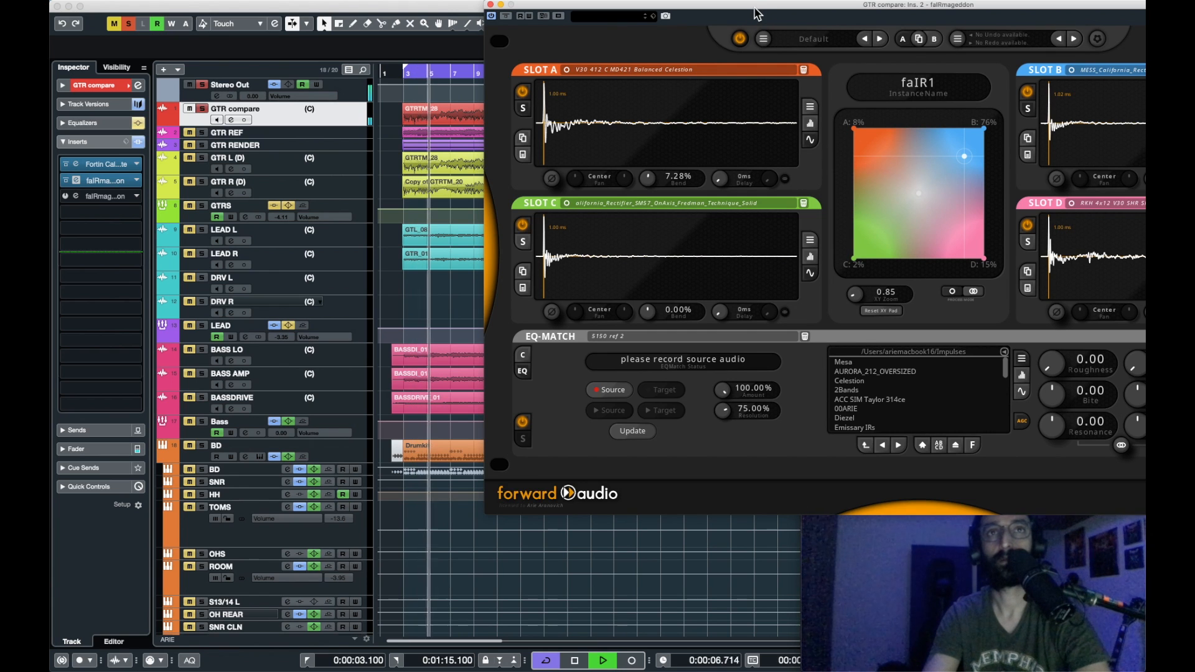
{"action": "key", "text": "space"}
{"action": "left_click_drag", "start_coordinate": [754, 14], "coordinate": [371, 6]}
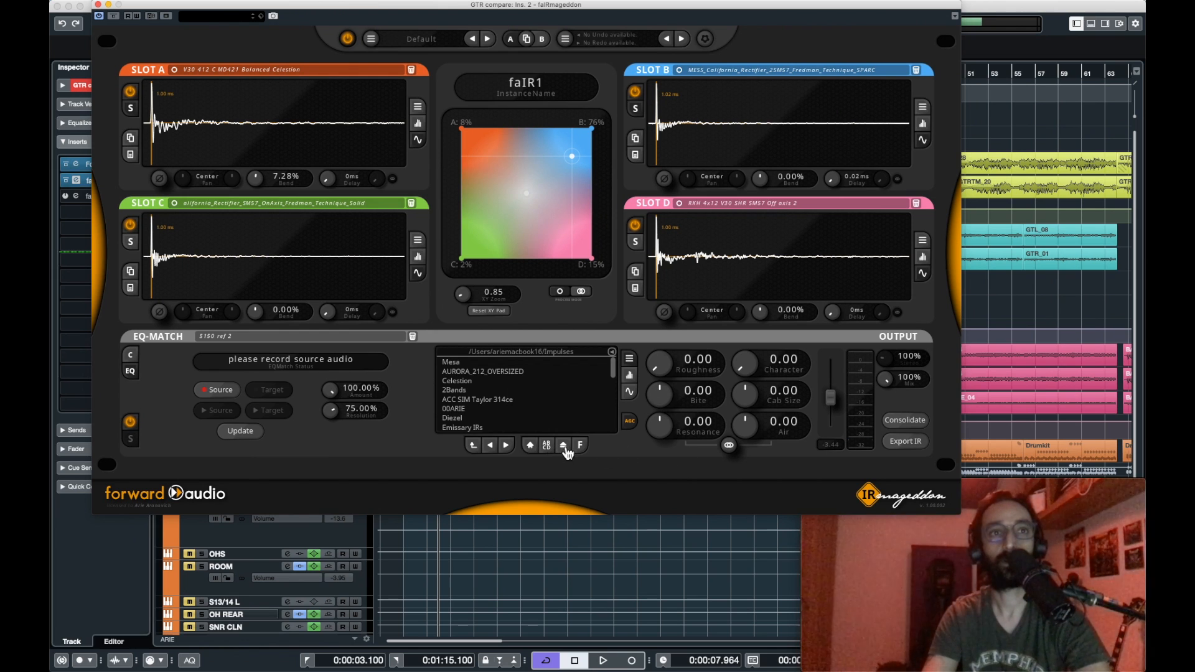
{"action": "left_click", "coordinate": [564, 447]}
{"action": "left_click", "coordinate": [598, 111]}
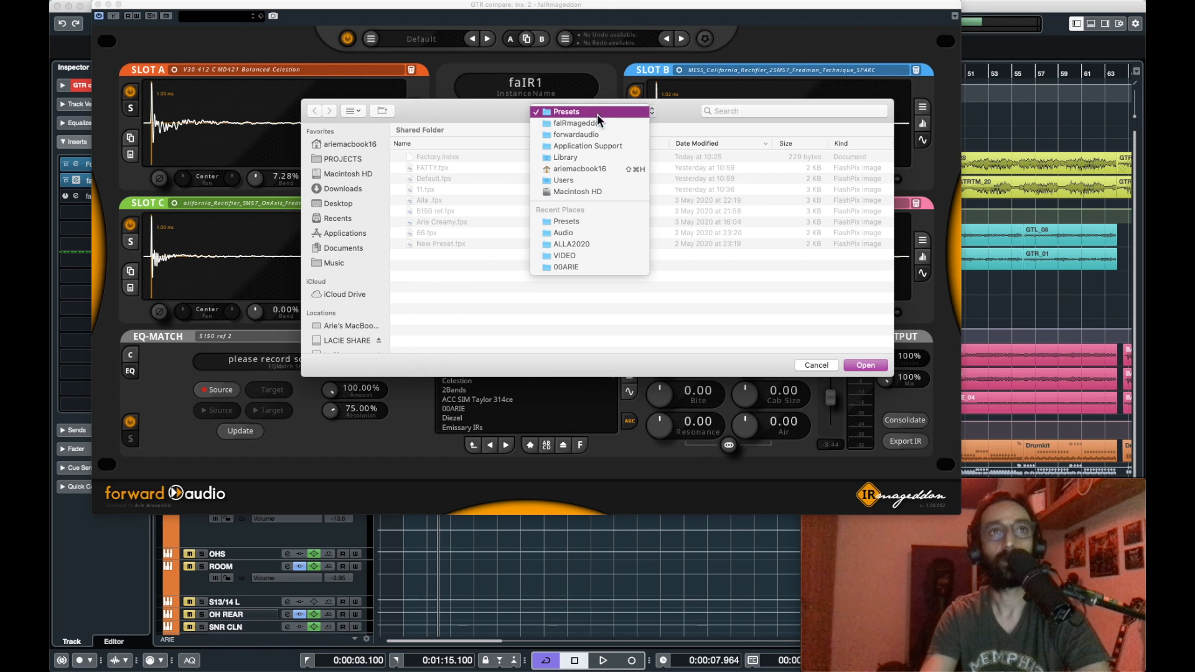
{"action": "left_click", "coordinate": [572, 233]}
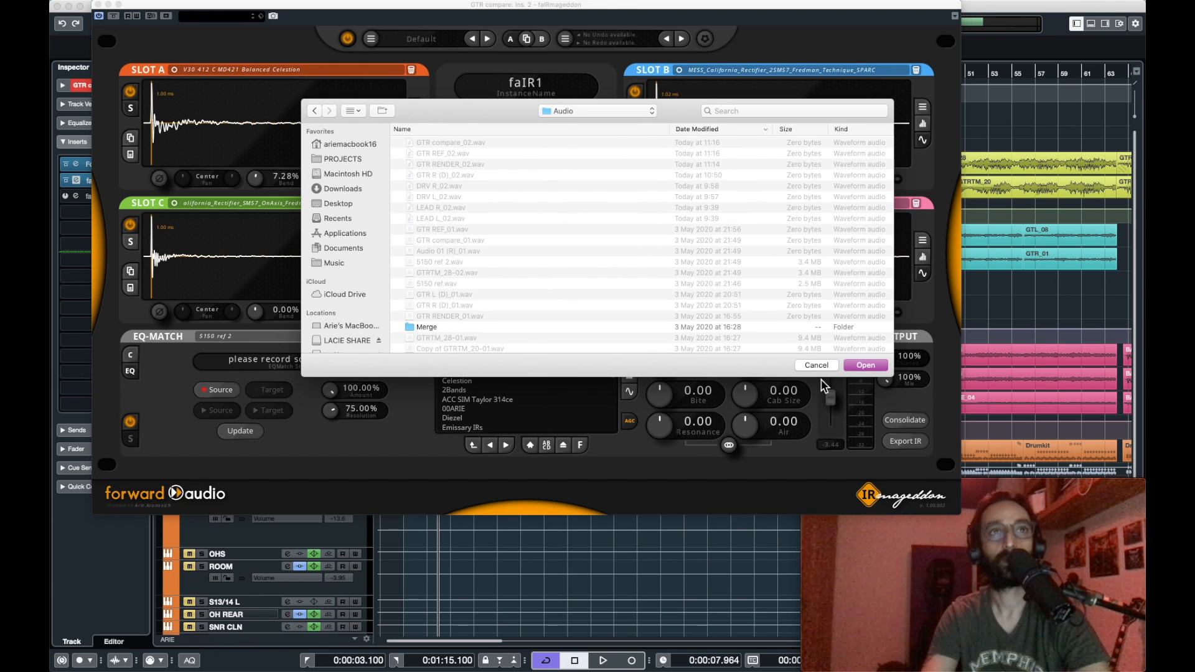
{"action": "left_click", "coordinate": [865, 366]}
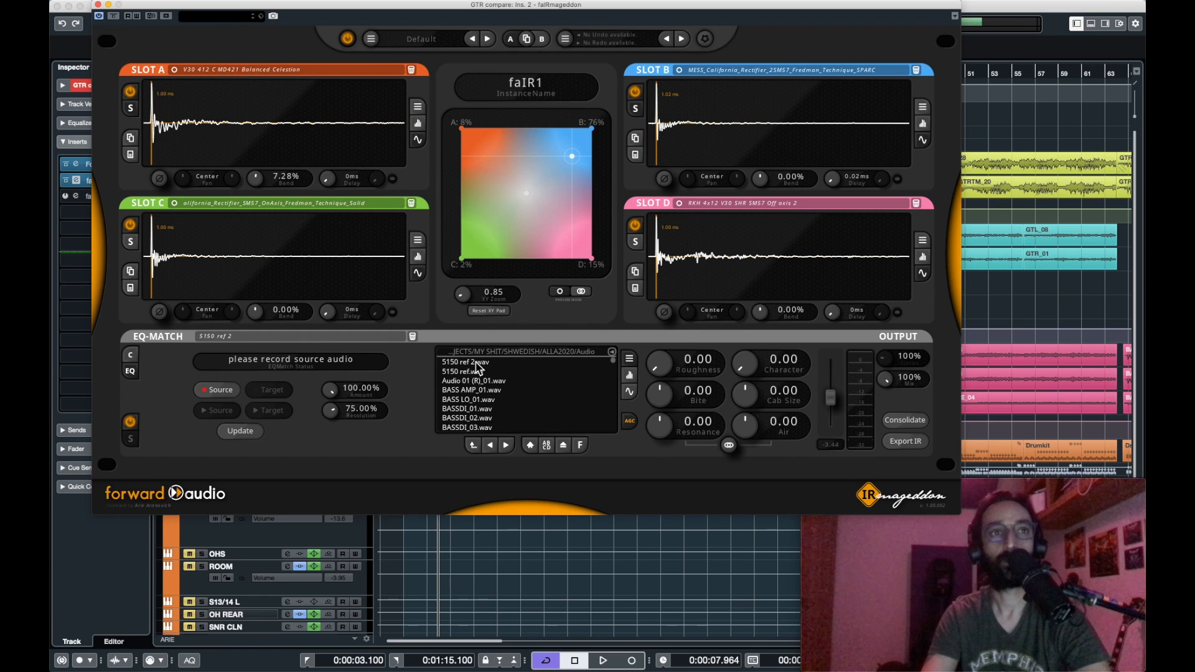
{"action": "left_click", "coordinate": [462, 364]}
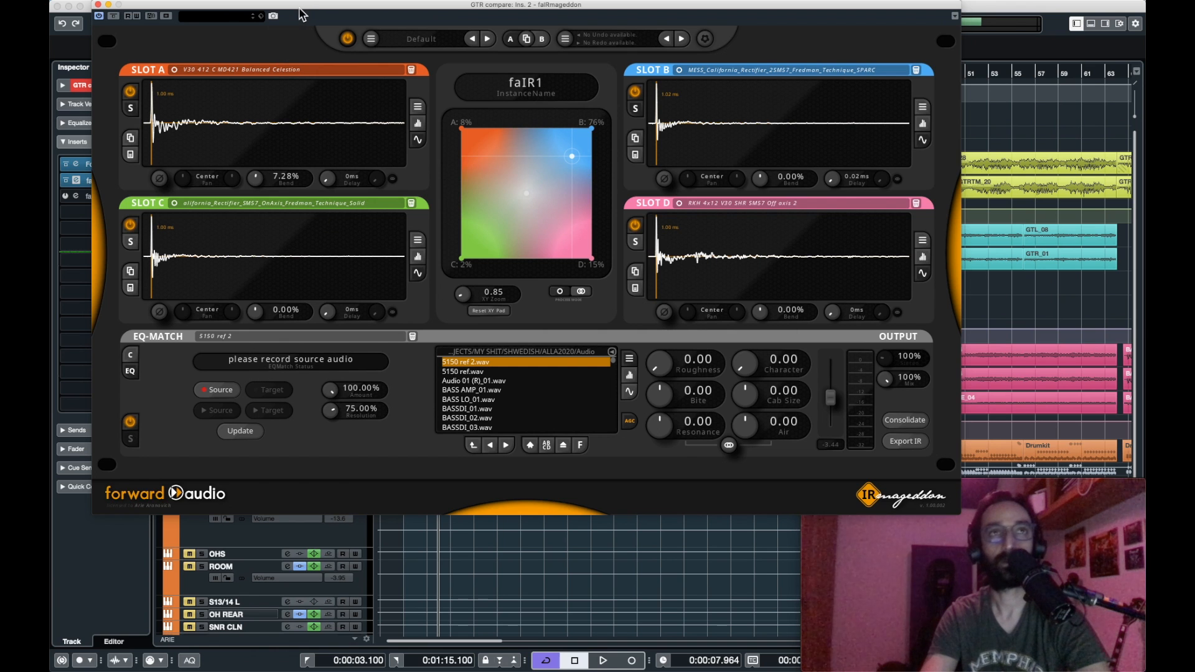
Record GTR compare from the start of the loop as the EQ-match source audio, and stop playback.
{"action": "left_click_drag", "start_coordinate": [287, 7], "coordinate": [679, 24]}
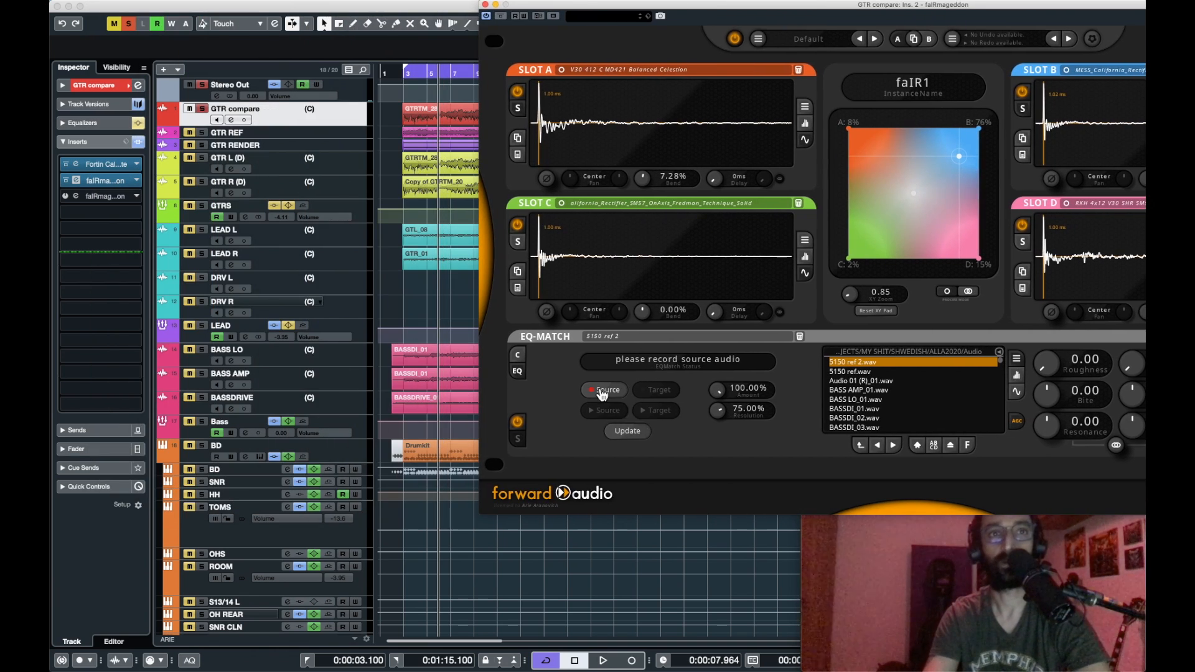
{"action": "left_click", "coordinate": [600, 390]}
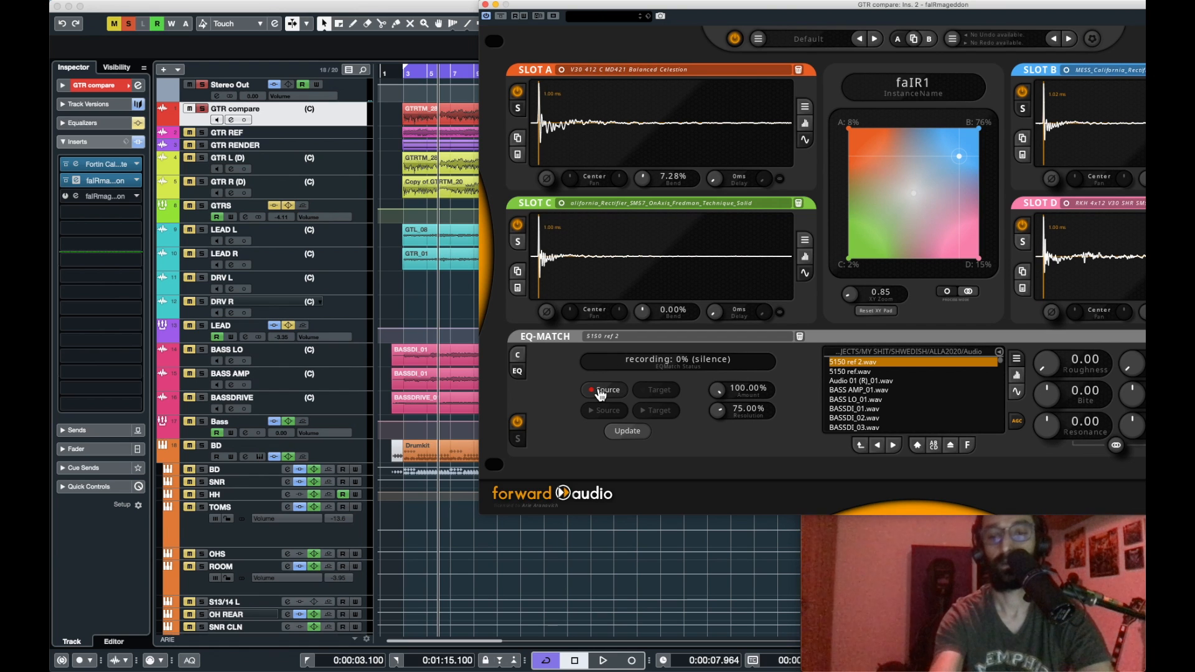
{"action": "key", "text": "KP_1"}
{"action": "key", "text": "space"}
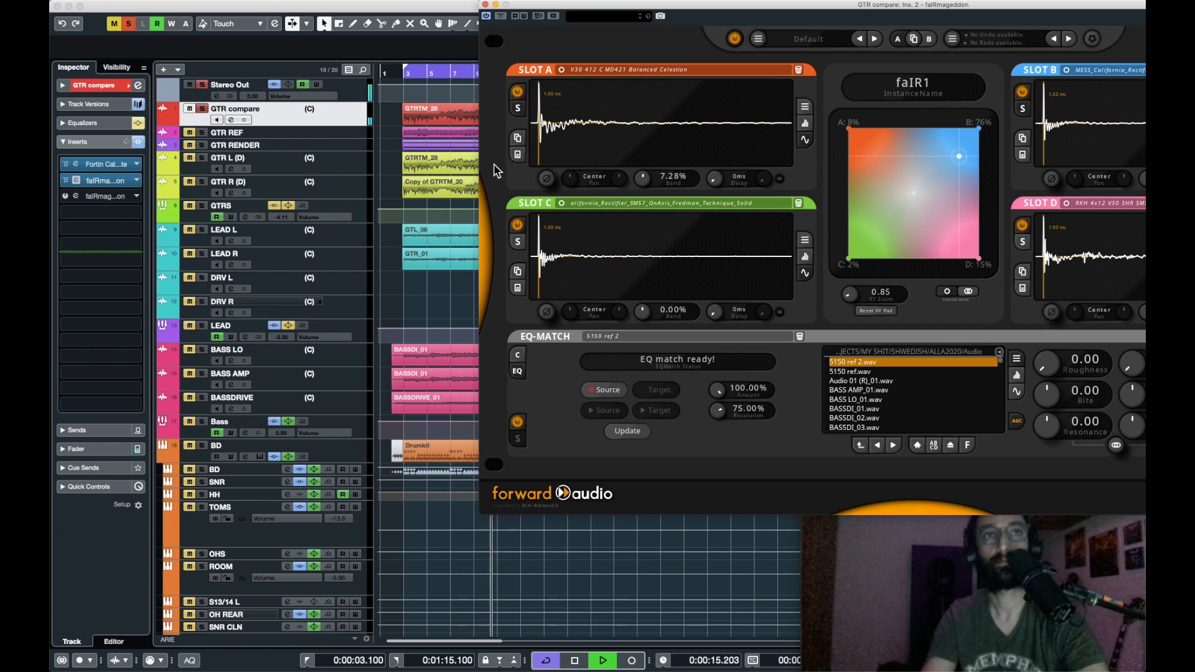
{"action": "key", "text": "space"}
Play GTR compare from the start and compare the EQ-match amount at 0% and 100%, leaving it at 100%.
{"action": "left_click", "coordinate": [407, 85]}
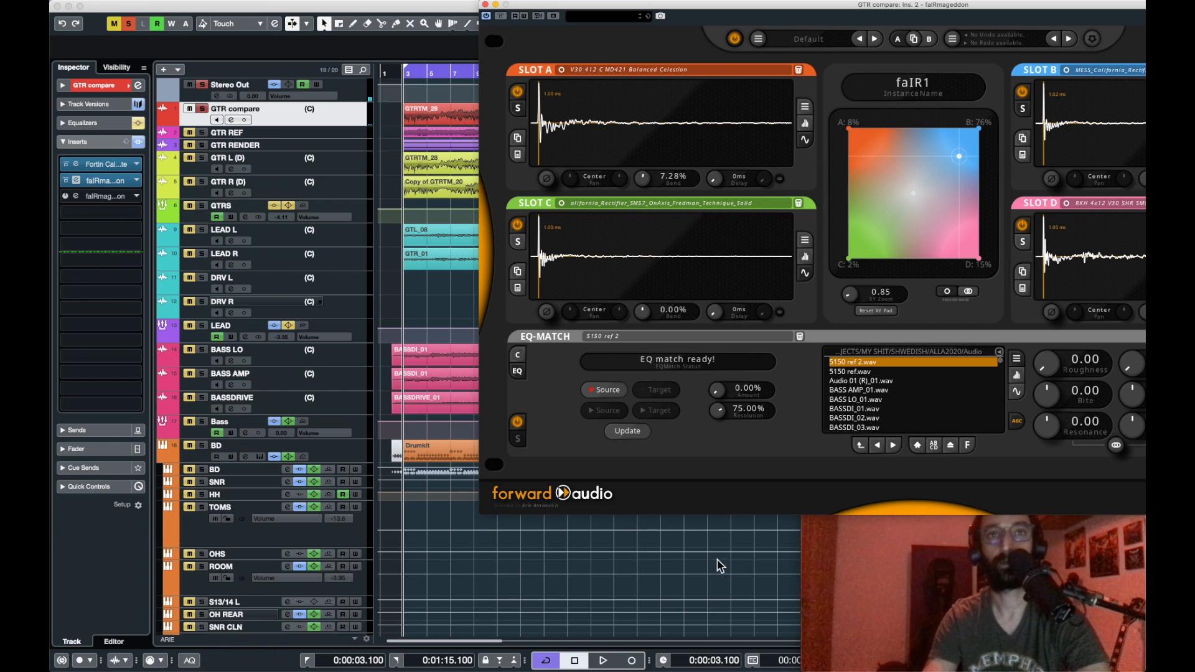
{"action": "key", "text": "space"}
{"action": "left_click_drag", "start_coordinate": [716, 398], "coordinate": [715, 395]}
{"action": "left_click_drag", "start_coordinate": [717, 389], "coordinate": [727, 316]}
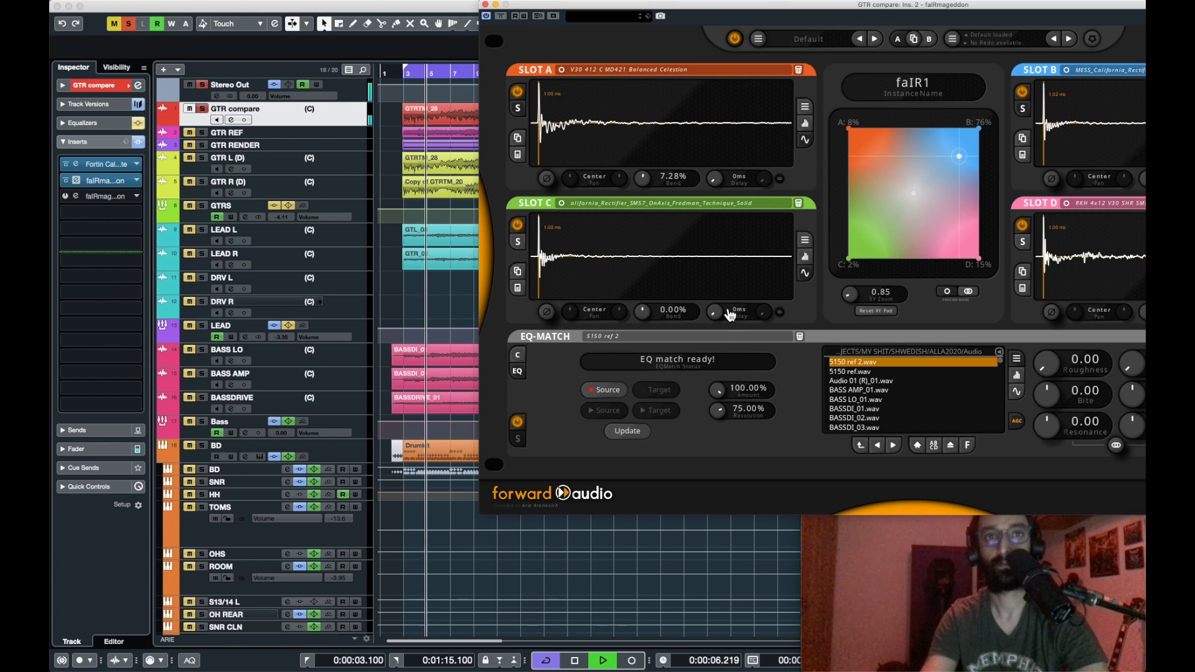
{"action": "key", "text": "space"}
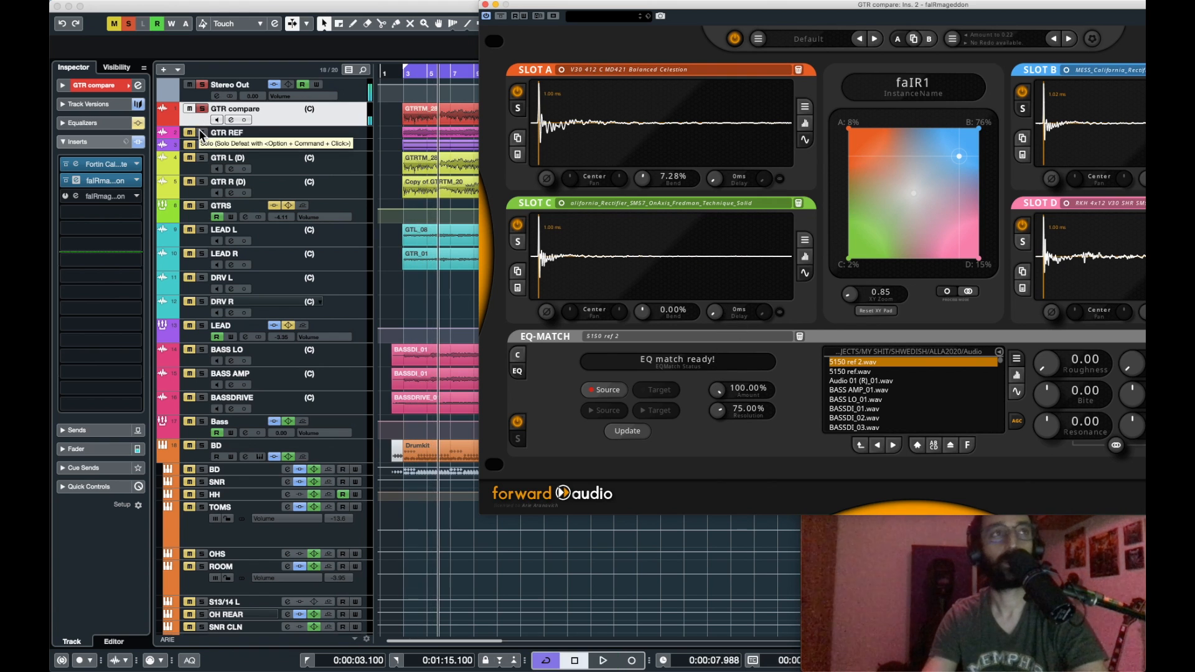
Alternate the solo between GTR REF and GTR compare during playback to compare the matched tone with the reference.
{"action": "left_click", "coordinate": [202, 133]}
{"action": "key", "text": "space"}
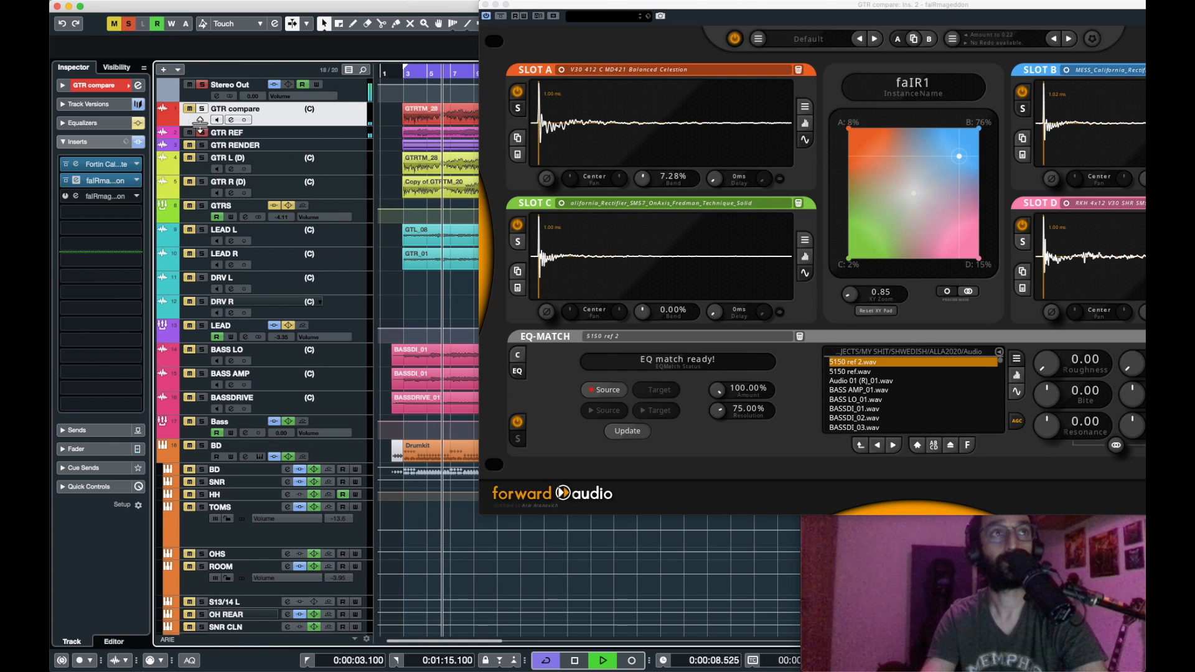
{"action": "left_click", "coordinate": [201, 108], "text": "super"}
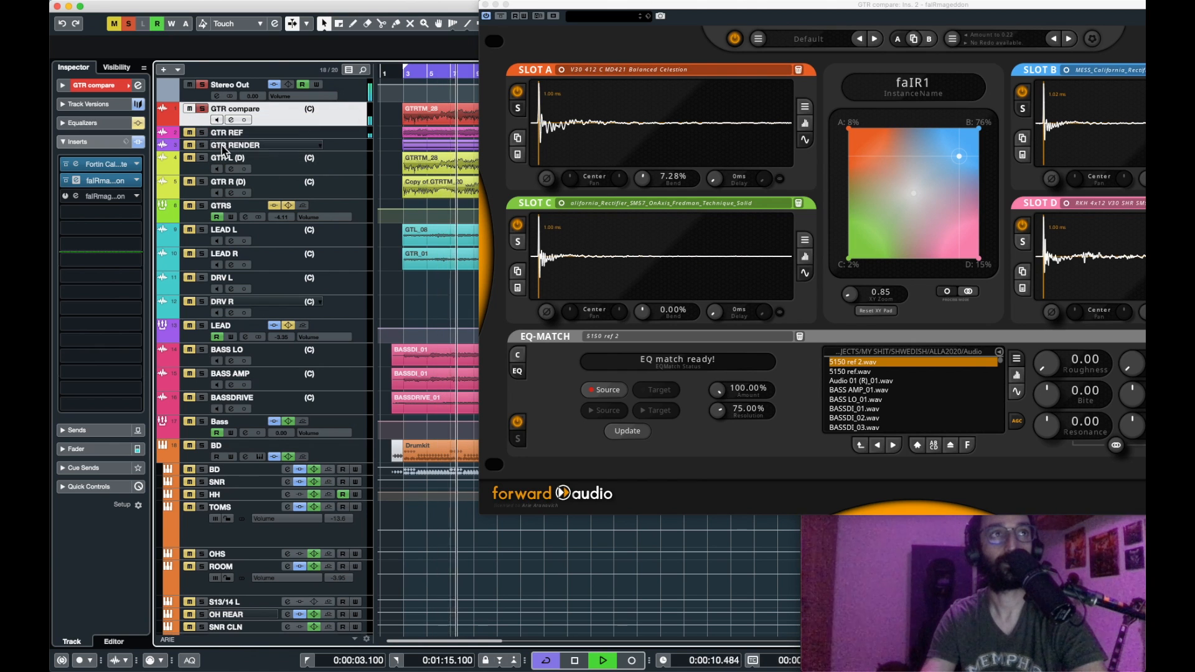
{"action": "left_click", "coordinate": [201, 109], "text": "super"}
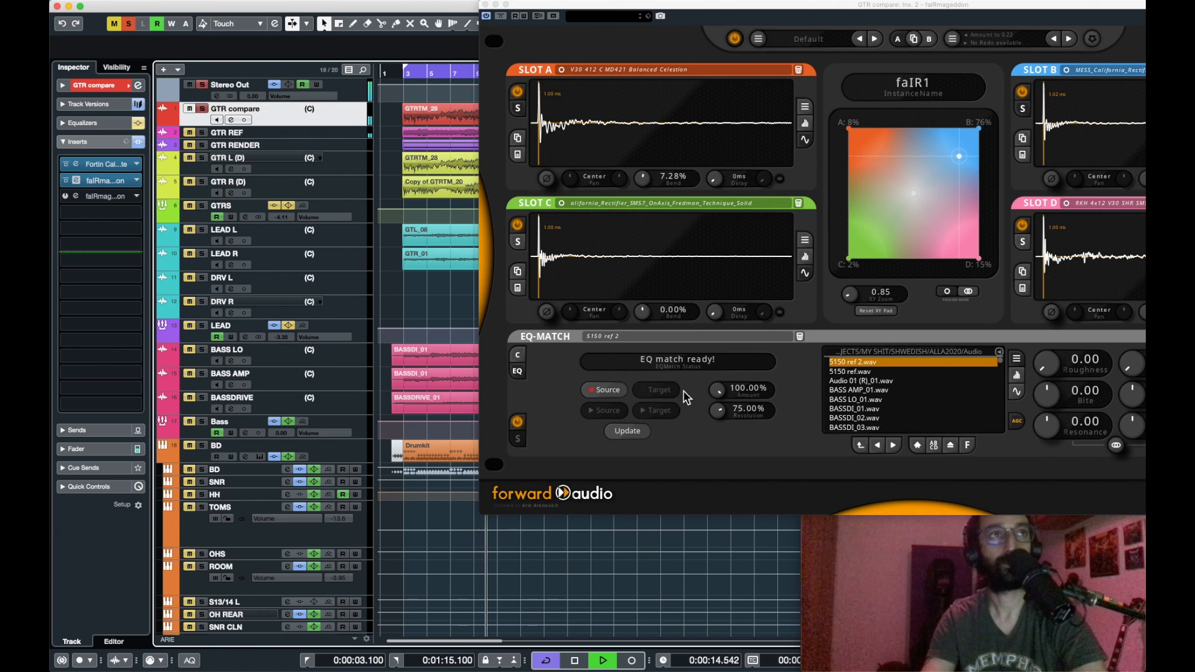
Check the effect of the EQ-match amount during playback, leave it at 100%, and stop playback.
{"action": "left_click_drag", "start_coordinate": [726, 401], "coordinate": [712, 326]}
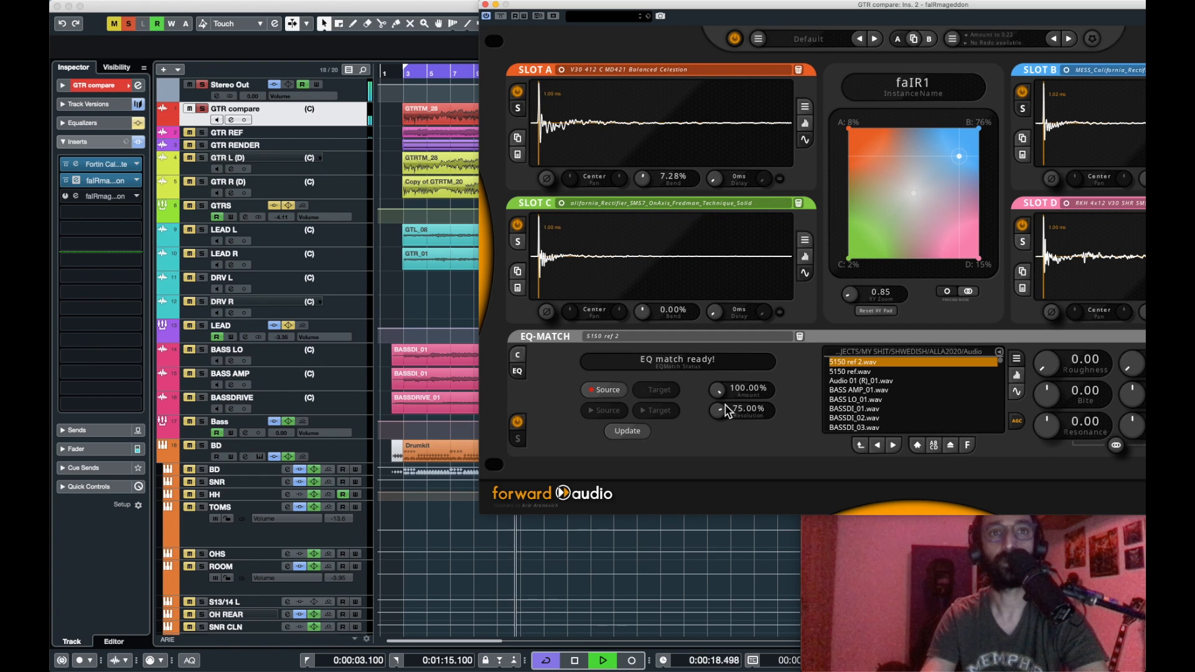
{"action": "mouse_move", "coordinate": [717, 397]}
{"action": "left_mouse_down"}
{"action": "mouse_move", "coordinate": [711, 546]}
{"action": "mouse_move", "coordinate": [720, 389]}
{"action": "left_mouse_up"}
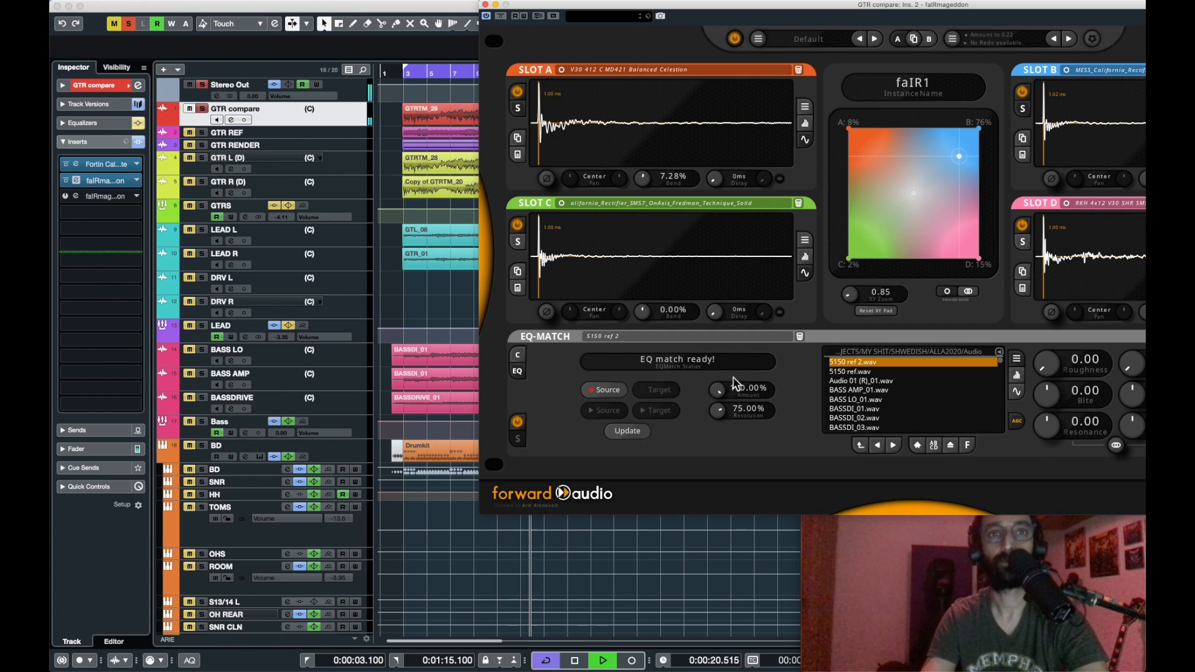
{"action": "key", "text": "space"}
Play from the loop start with GTR REF soloed, switch the solo to GTR compare, and stop playback.
{"action": "left_click", "coordinate": [202, 133]}
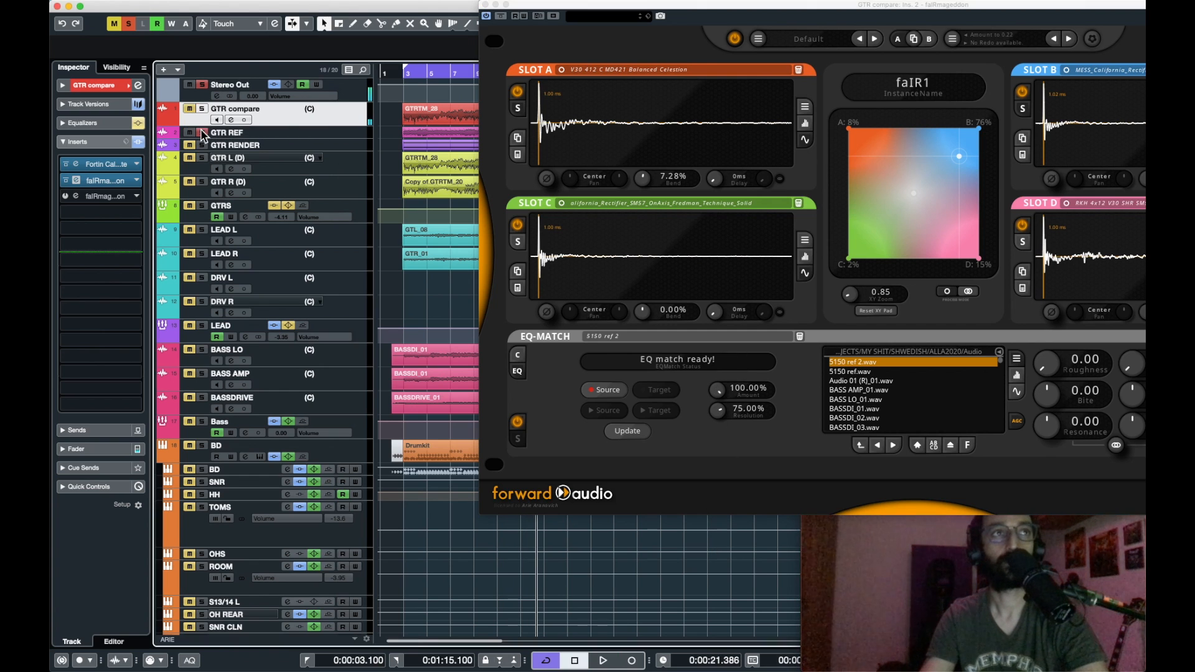
{"action": "left_click", "coordinate": [403, 70]}
{"action": "key", "text": "space"}
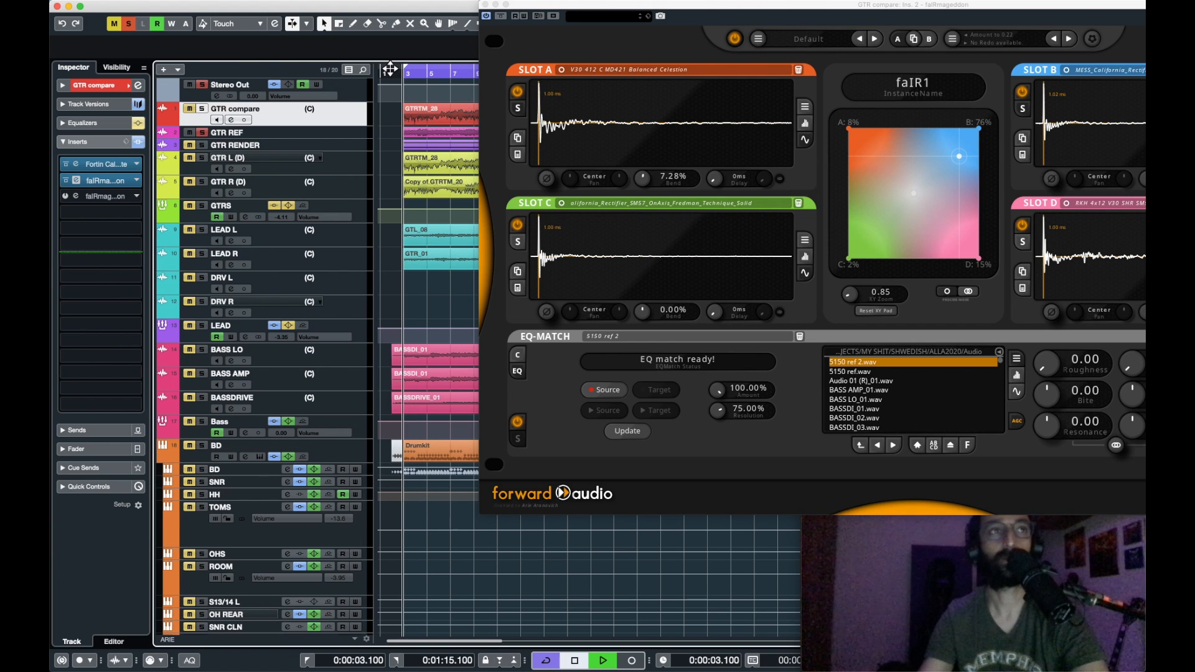
{"action": "left_click", "coordinate": [201, 110]}
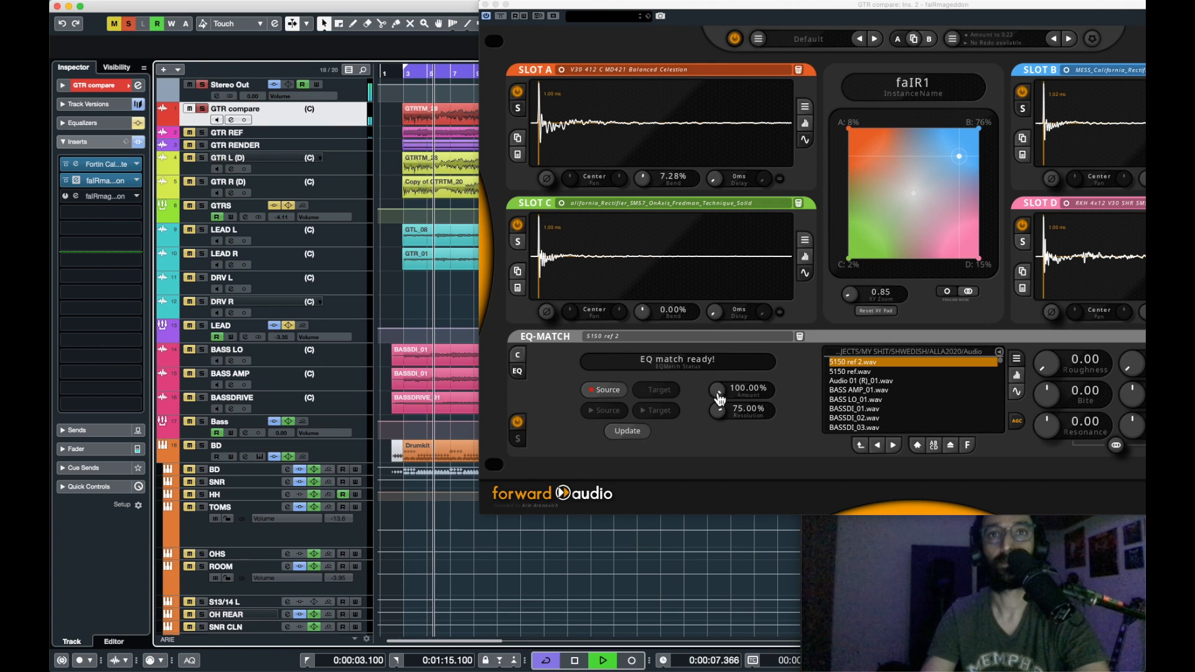
{"action": "key", "text": "space"}
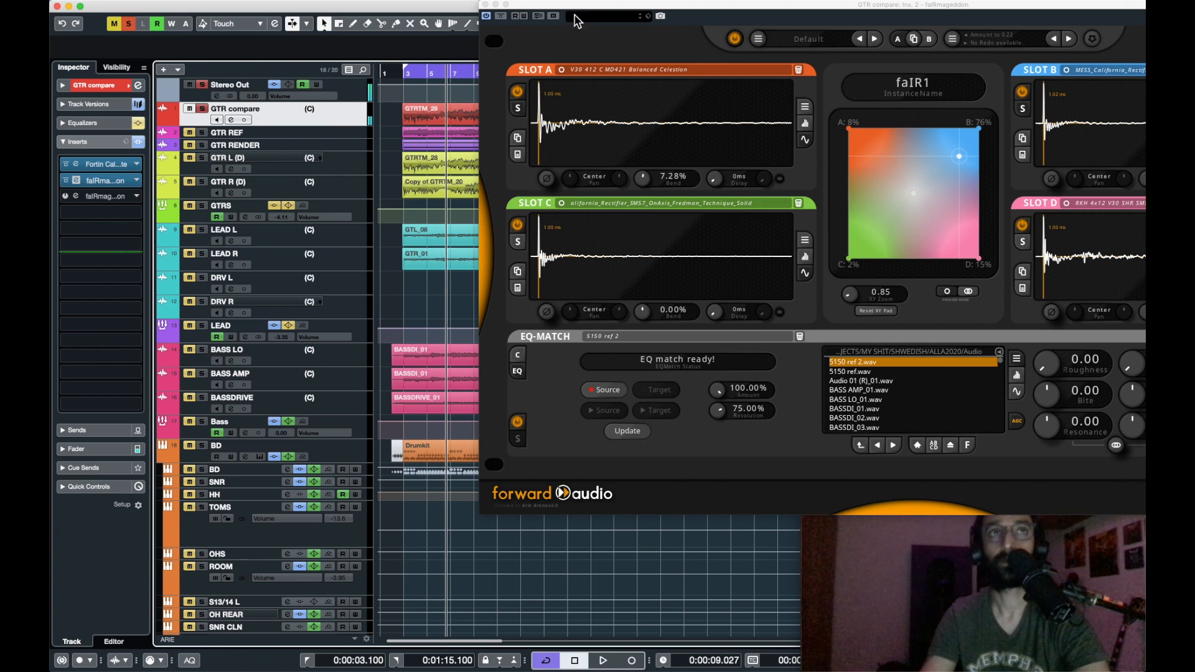
While GTR compare plays, set faIRmageddon's Air to 1.98, Bite to 1.10, Cab Size to -4.28 and Resonance to 19.83, and stop playback.
{"action": "left_click_drag", "start_coordinate": [560, 9], "coordinate": [382, 13]}
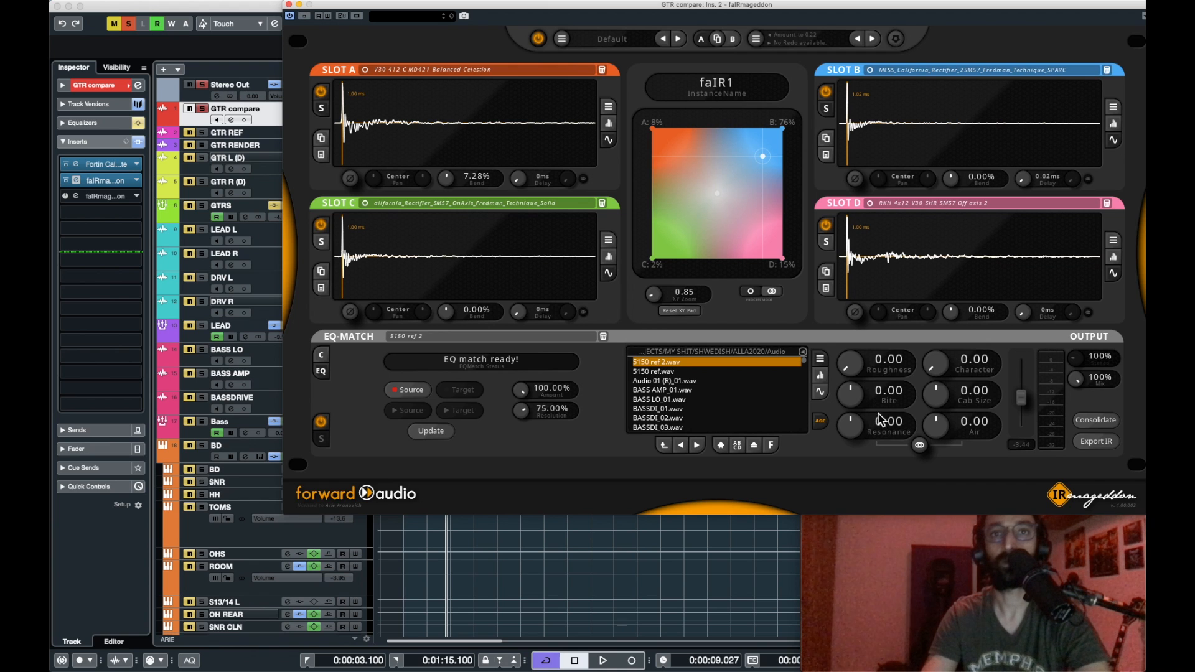
{"action": "key", "text": "space"}
{"action": "scroll", "coordinate": [937, 429], "scroll_direction": "up", "scroll_amount": 3}
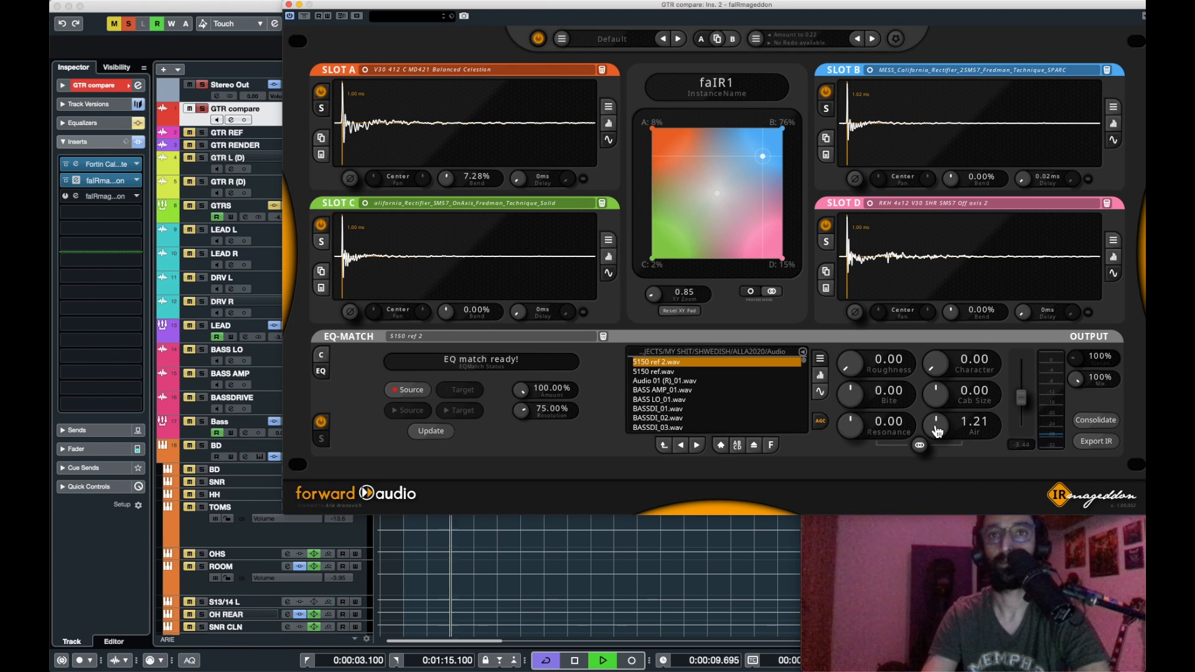
{"action": "scroll", "coordinate": [937, 430], "scroll_direction": "up", "scroll_amount": 2}
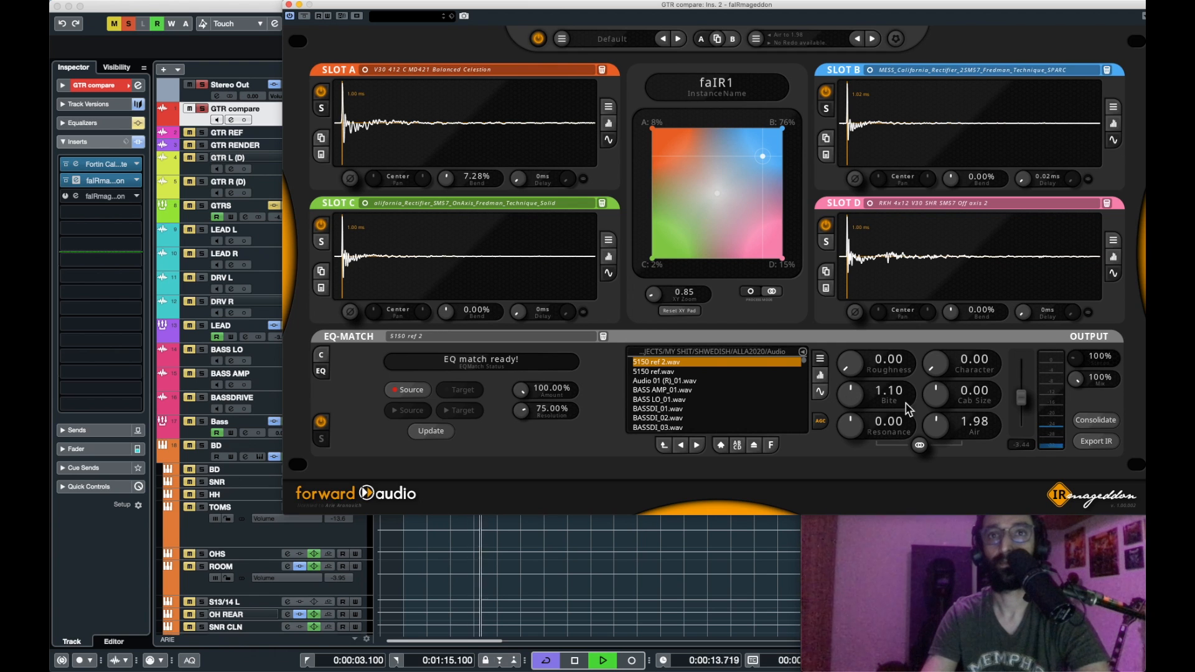
{"action": "scroll", "coordinate": [935, 398], "scroll_direction": "down", "scroll_amount": 4}
{"action": "scroll", "coordinate": [935, 401], "scroll_direction": "down", "scroll_amount": 5}
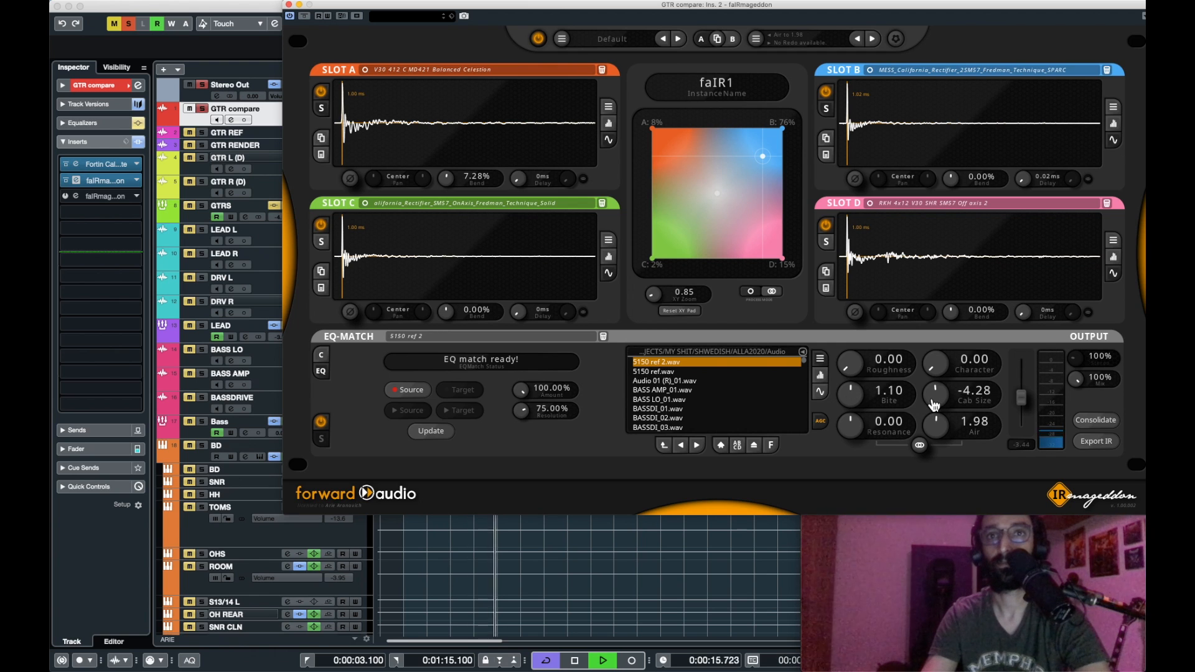
{"action": "scroll", "coordinate": [859, 428], "scroll_direction": "up", "scroll_amount": 5}
{"action": "scroll", "coordinate": [860, 428], "scroll_direction": "up", "scroll_amount": 2}
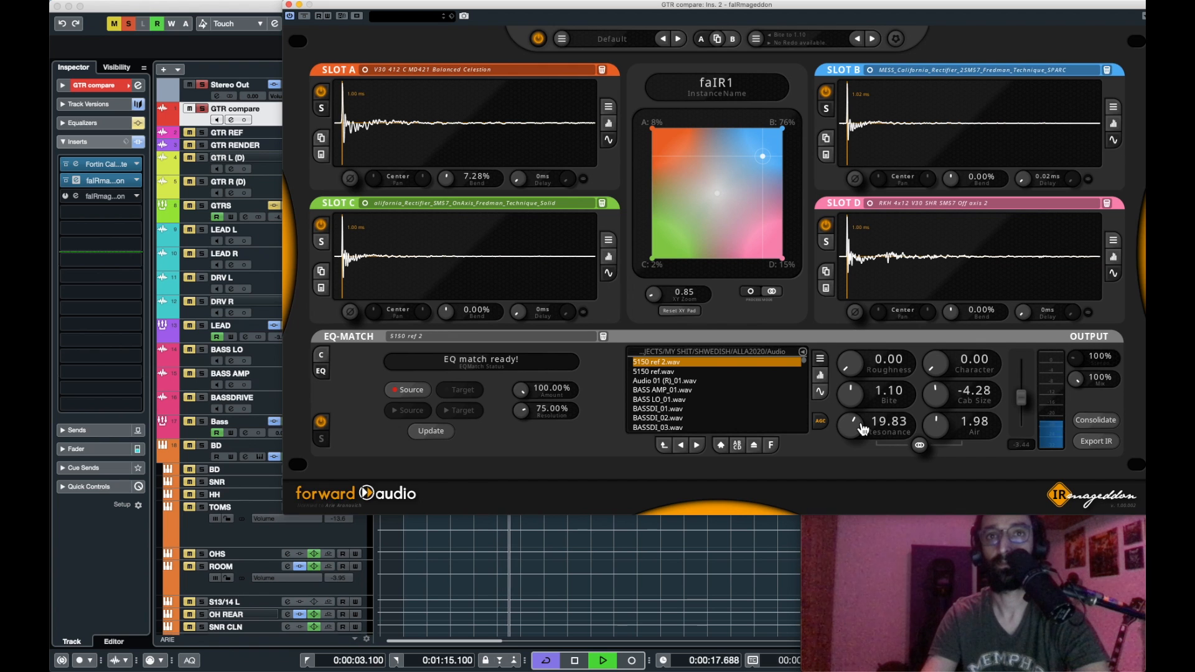
{"action": "key", "text": "space"}
Resume playback with GTR REF soloed and lower Bite to -4.56 and Air to -8.39.
{"action": "left_click", "coordinate": [207, 136]}
{"action": "key", "text": "space"}
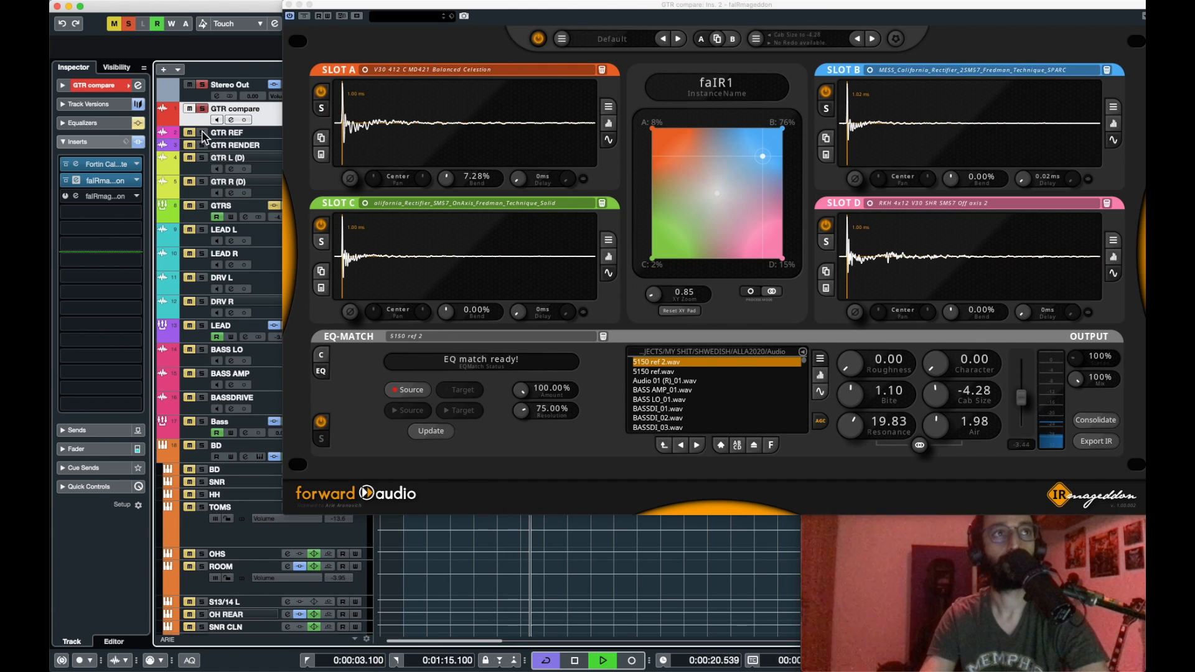
{"action": "left_click", "coordinate": [202, 132]}
{"action": "left_click", "coordinate": [843, 399]}
{"action": "scroll", "coordinate": [844, 398], "scroll_direction": "down", "scroll_amount": 5}
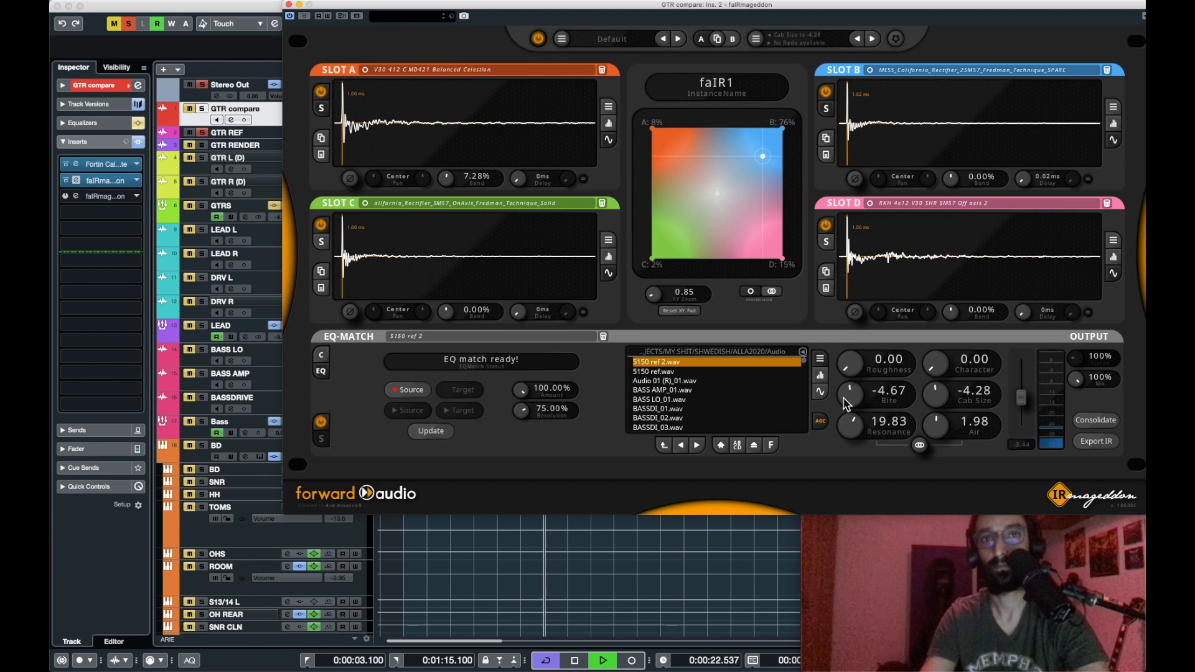
{"action": "scroll", "coordinate": [844, 399], "scroll_direction": "up", "scroll_amount": 1}
{"action": "scroll", "coordinate": [937, 428], "scroll_direction": "down", "scroll_amount": 7}
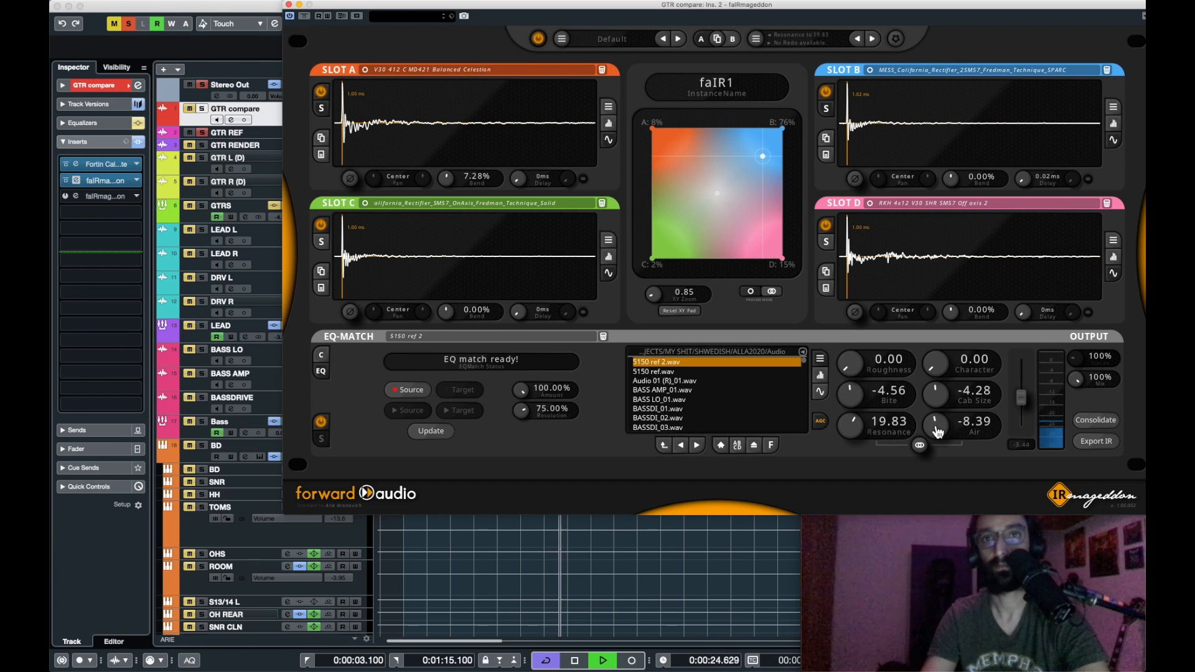
Audition GTR compare in solo, set Air to -1.46 and Bite to 0.22, and stop playback.
{"action": "left_click", "coordinate": [202, 110]}
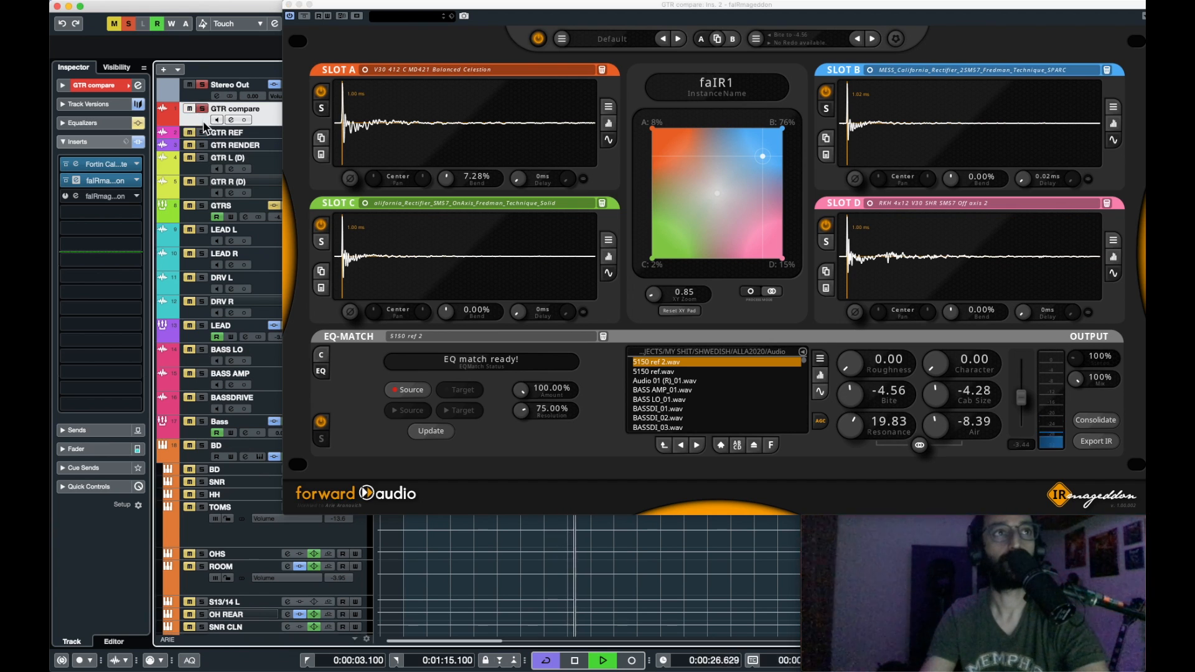
{"action": "left_click", "coordinate": [202, 108]}
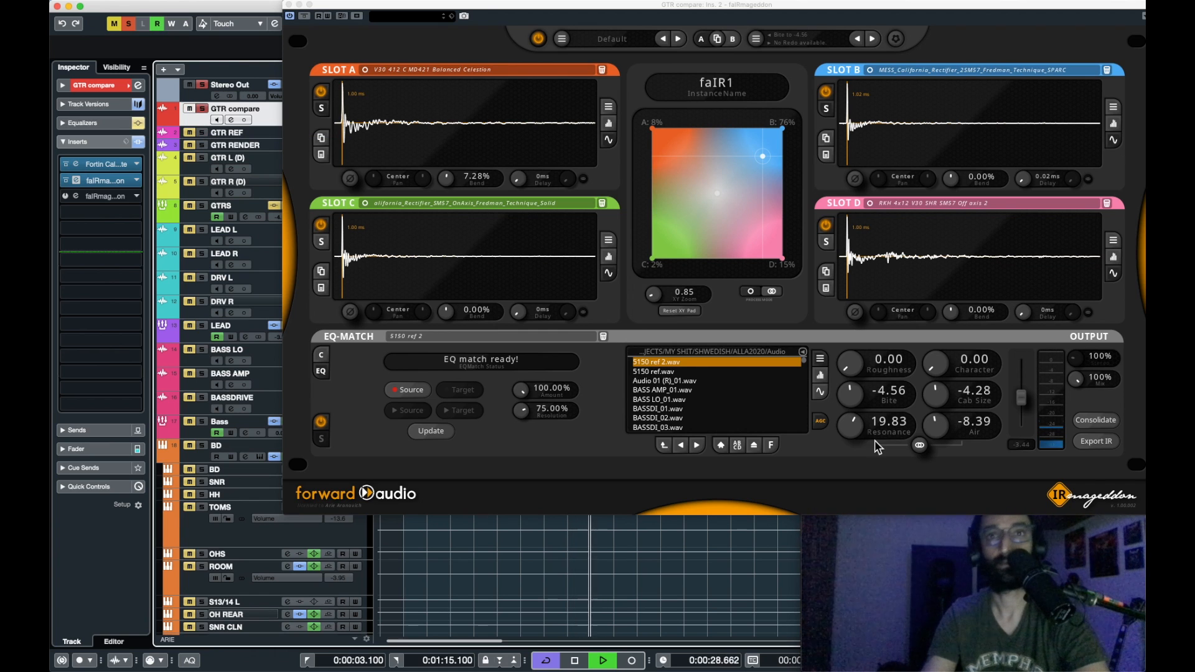
{"action": "left_click", "coordinate": [933, 431]}
{"action": "key", "text": "space"}
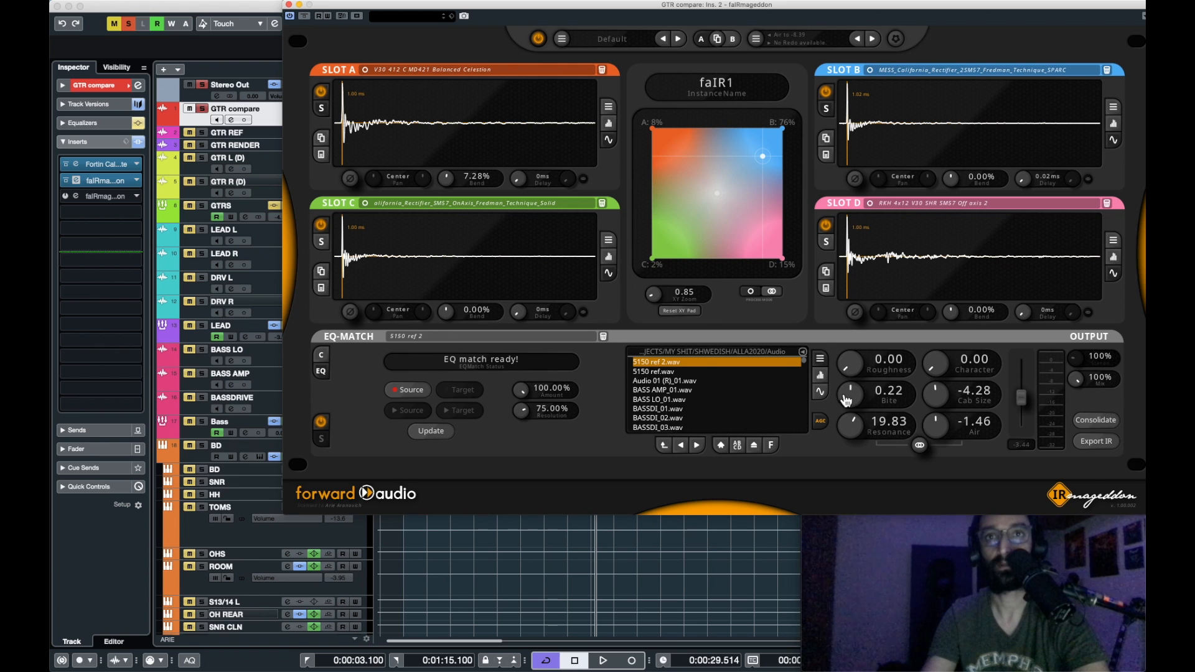
Compare GTR REF with GTR compare by switching solos from the loop start, and set Cab Size to -2.19.
{"action": "left_click", "coordinate": [202, 133]}
{"action": "key", "text": "space"}
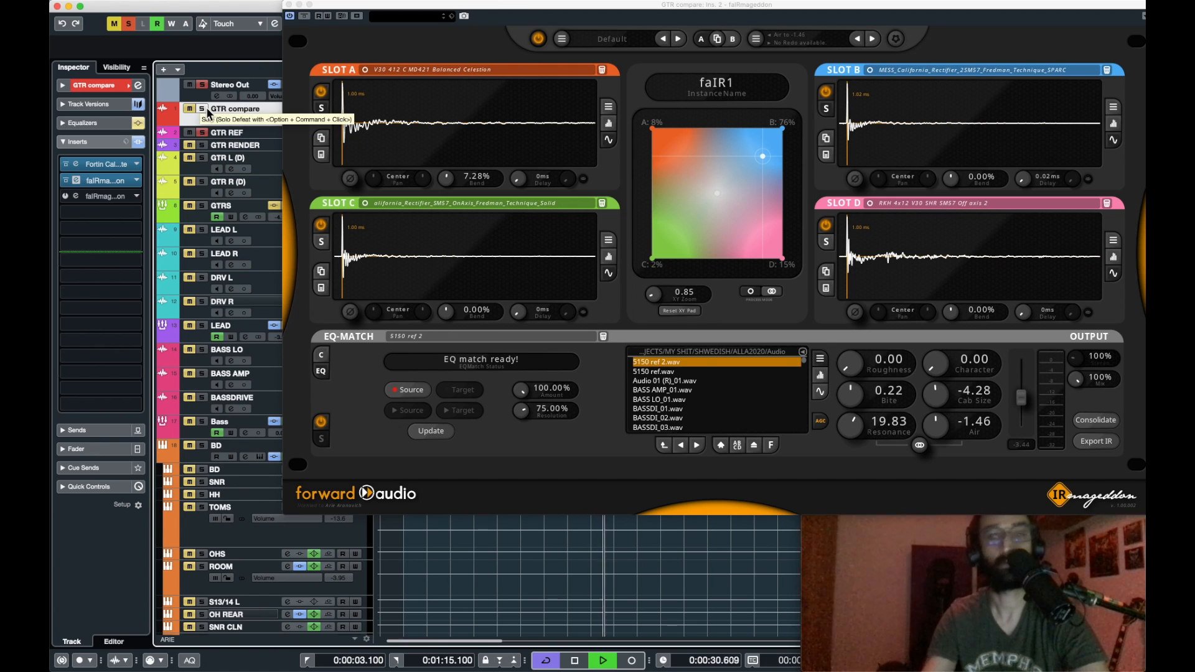
{"action": "key", "text": "KP_1"}
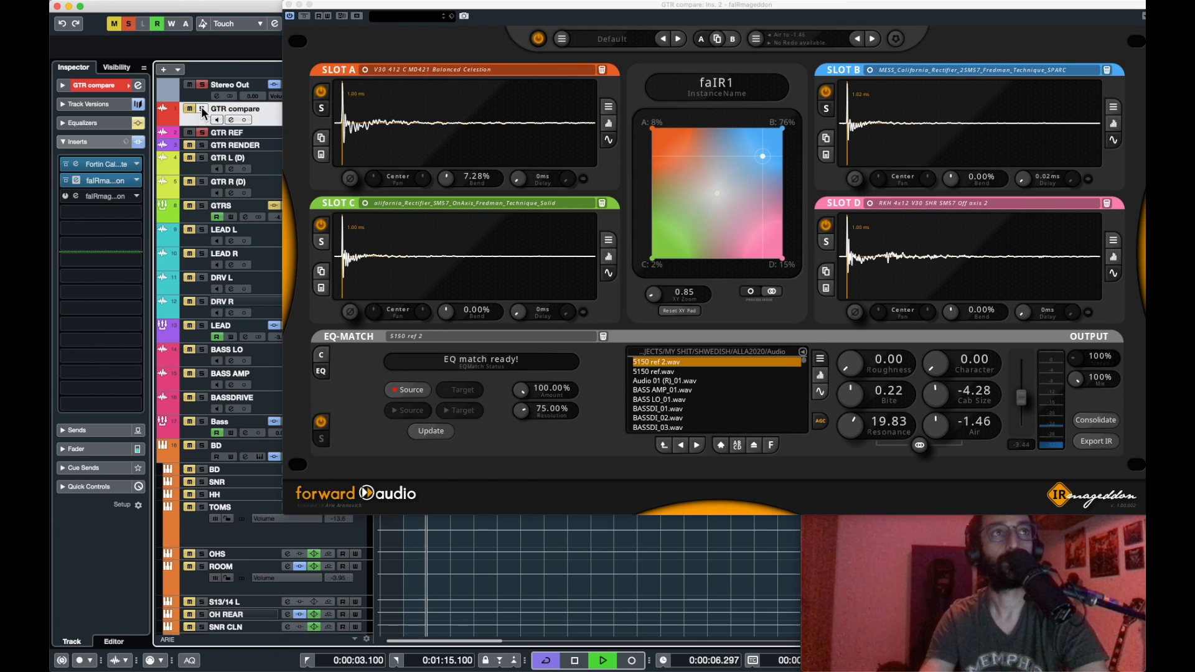
{"action": "left_click", "coordinate": [202, 109]}
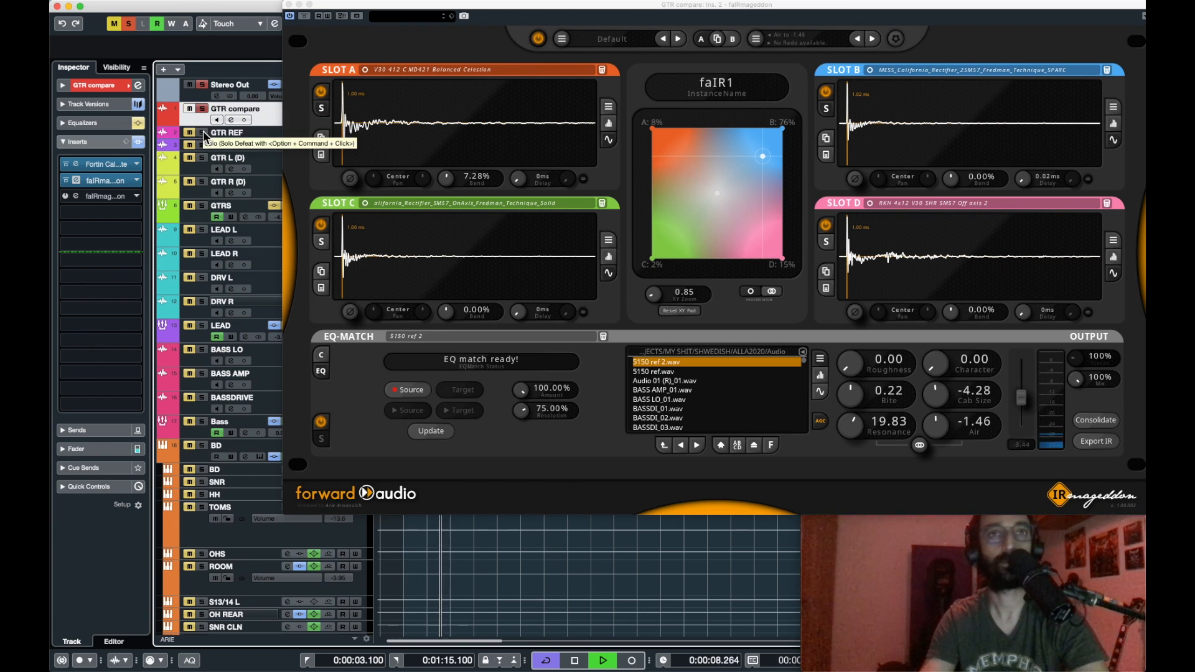
{"action": "left_click_drag", "start_coordinate": [936, 403], "coordinate": [937, 394]}
{"action": "left_click", "coordinate": [202, 111]}
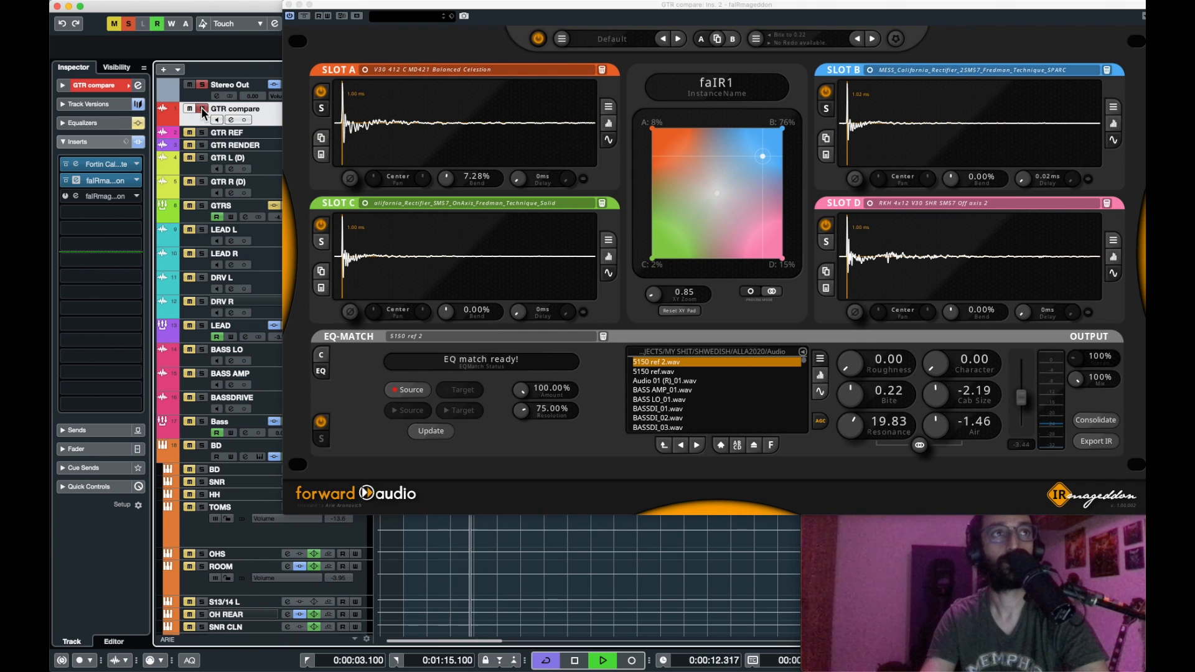